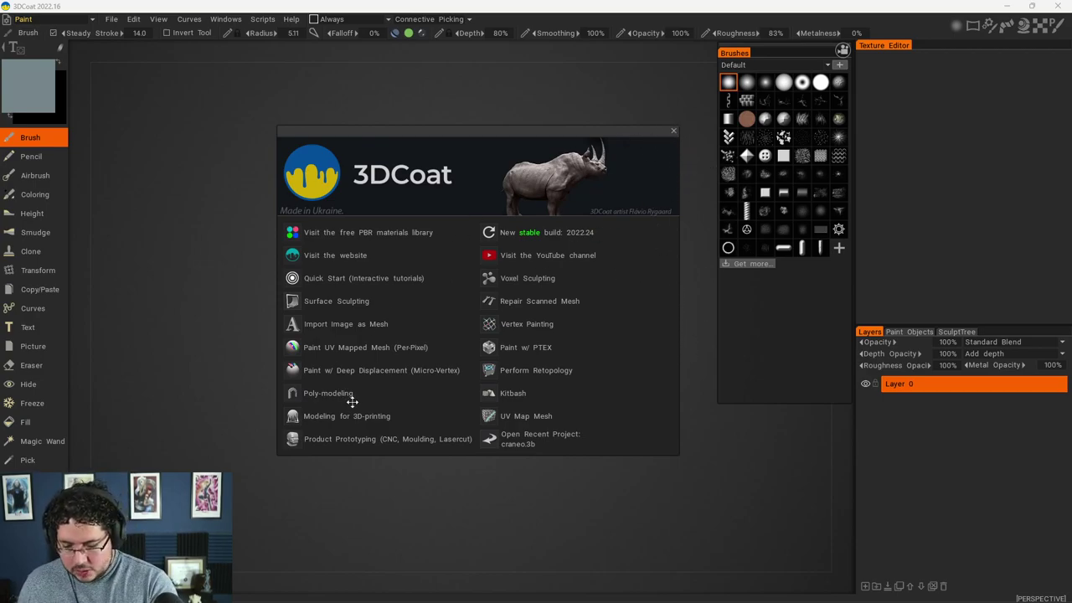
# Choose CastorLP.fbx from the Desktop's Castor folder as the UV-mapped mesh for per-pixel painting.
pyautogui.click(378, 348)
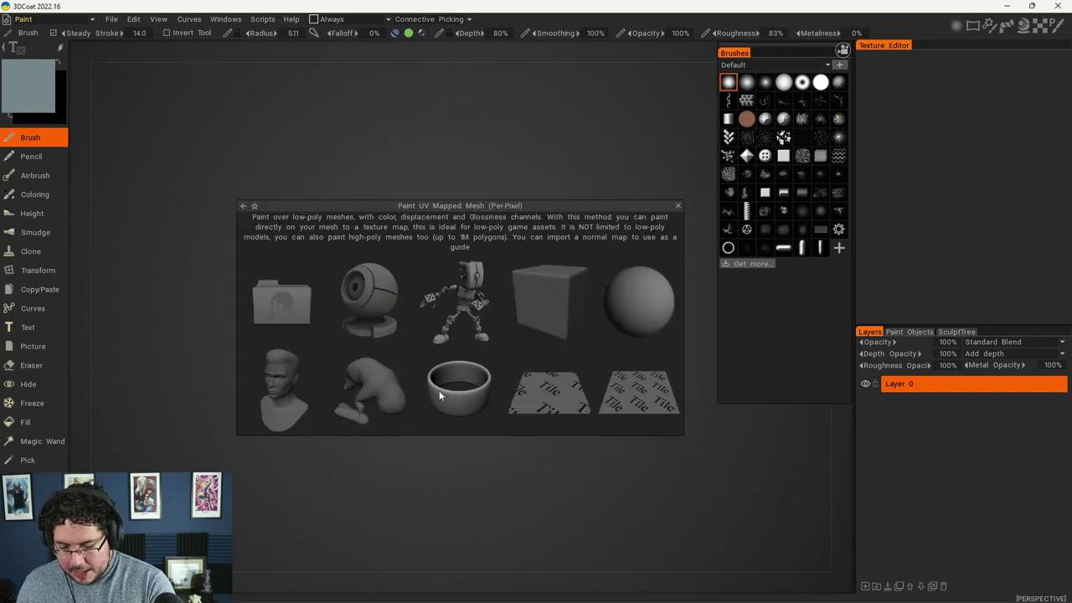
pyautogui.click(298, 302)
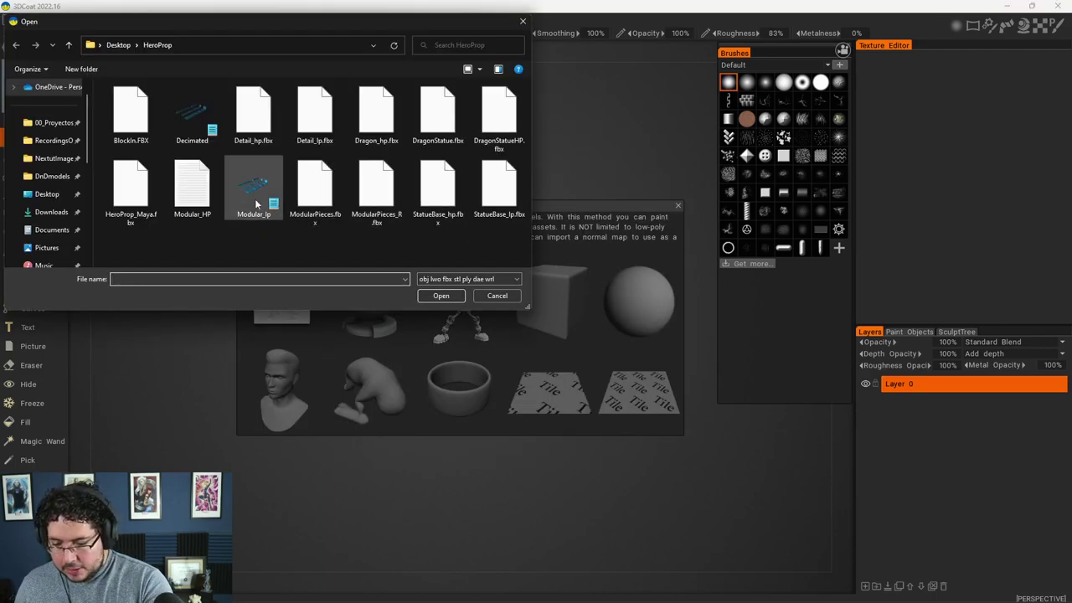
pyautogui.click(66, 196)
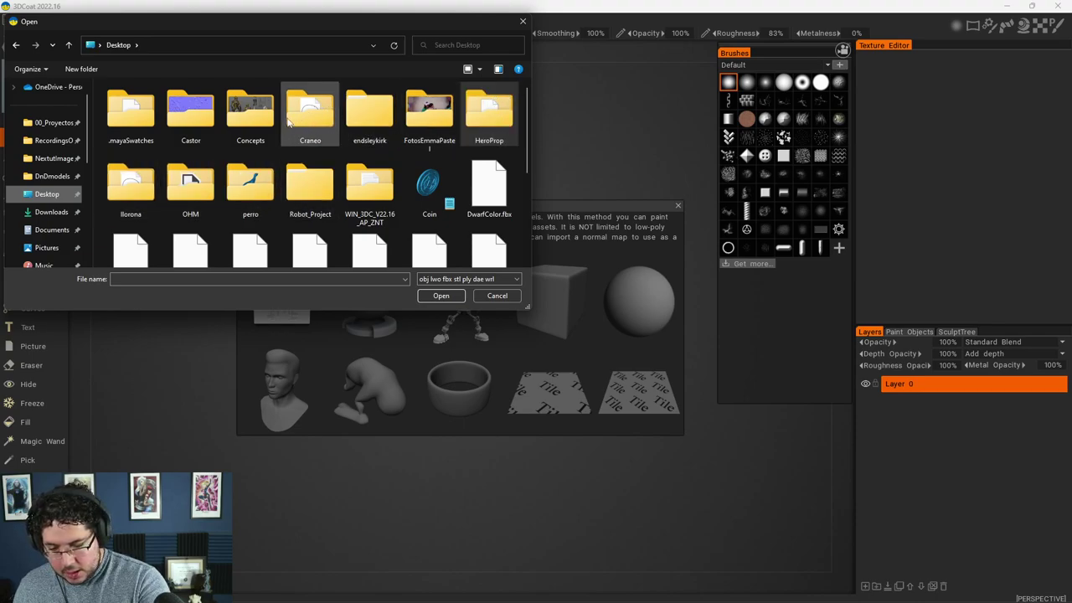
pyautogui.doubleClick(201, 138)
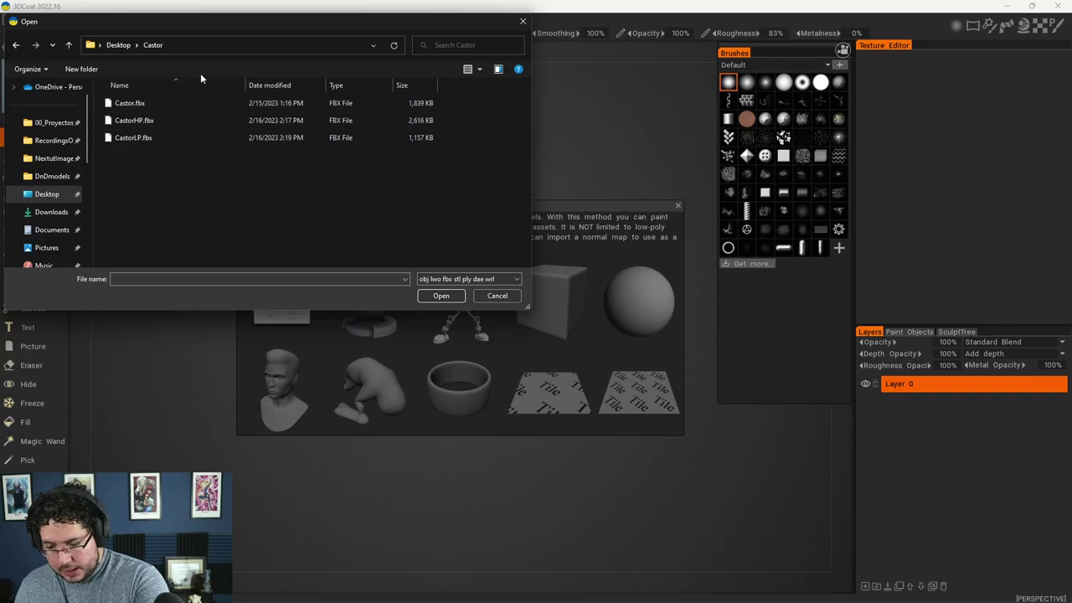
pyautogui.doubleClick(199, 140)
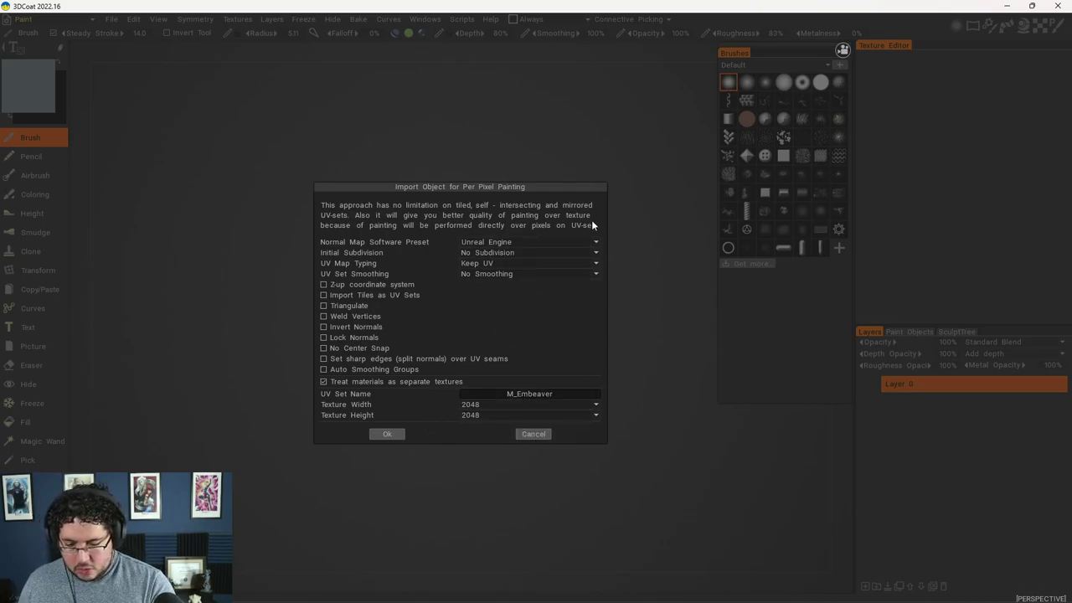
# Set the normal map software preset to Substance Designer & Painter and import the beaver mesh.
pyautogui.click(595, 242)
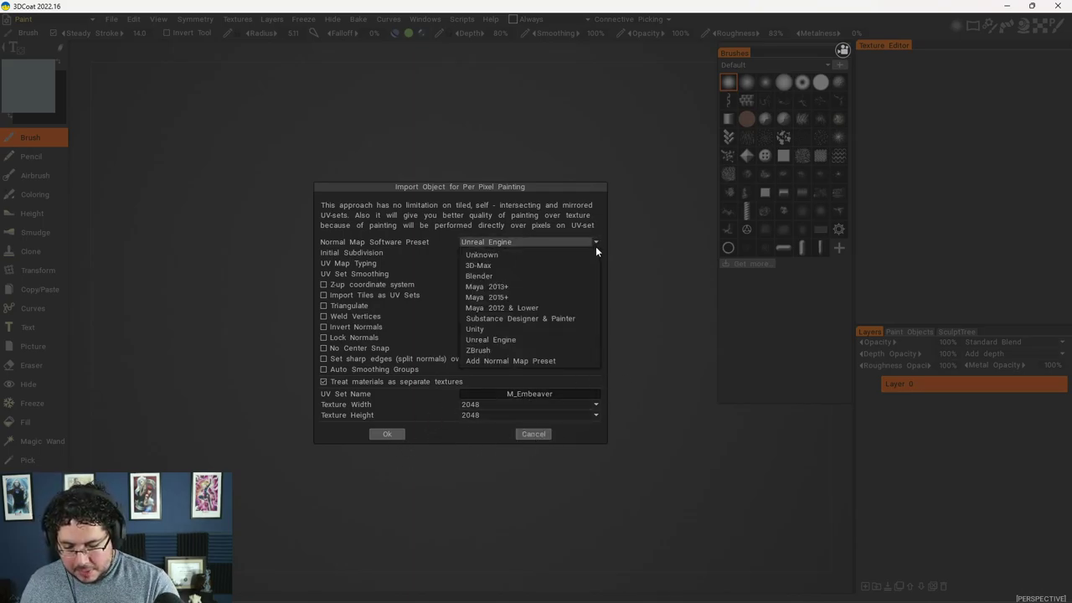
pyautogui.click(580, 317)
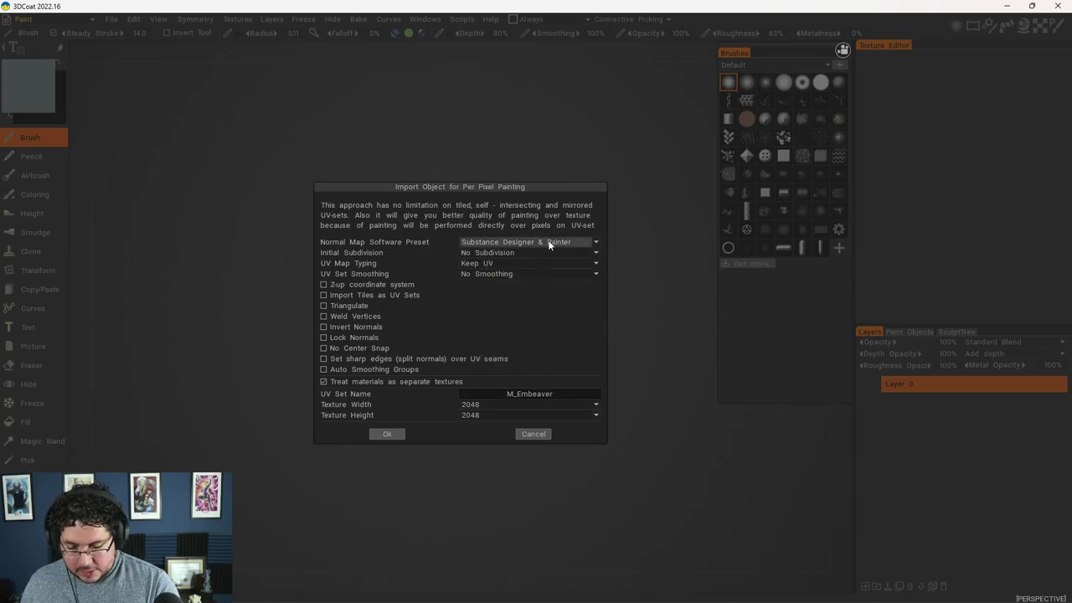
pyautogui.click(388, 434)
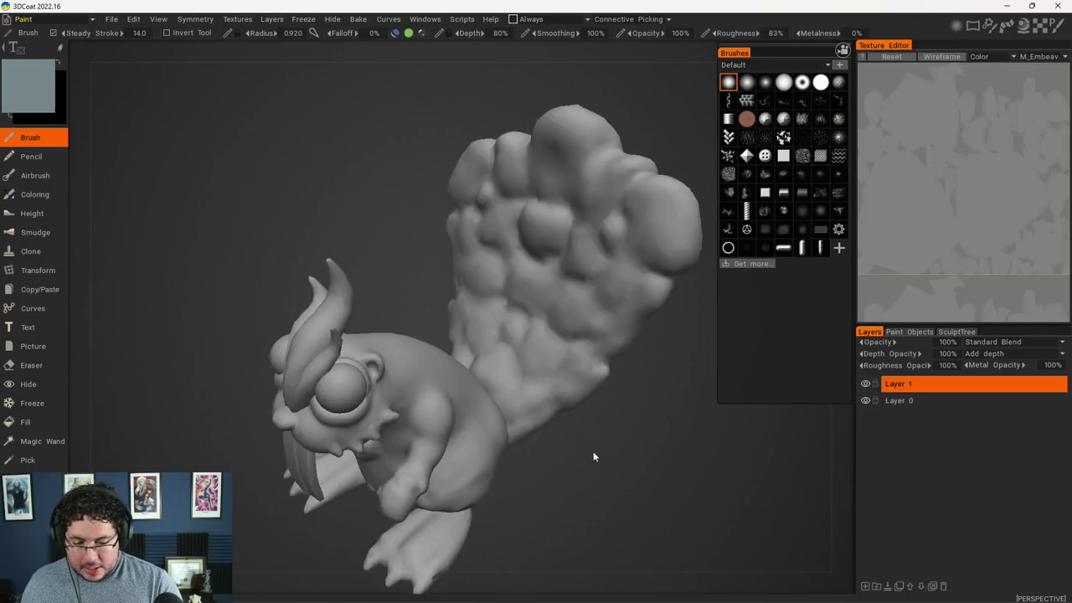
# Examine the beaver's UV layout in the Texture Editor and its model from the front.
pyautogui.scroll(-4, 990, 229)
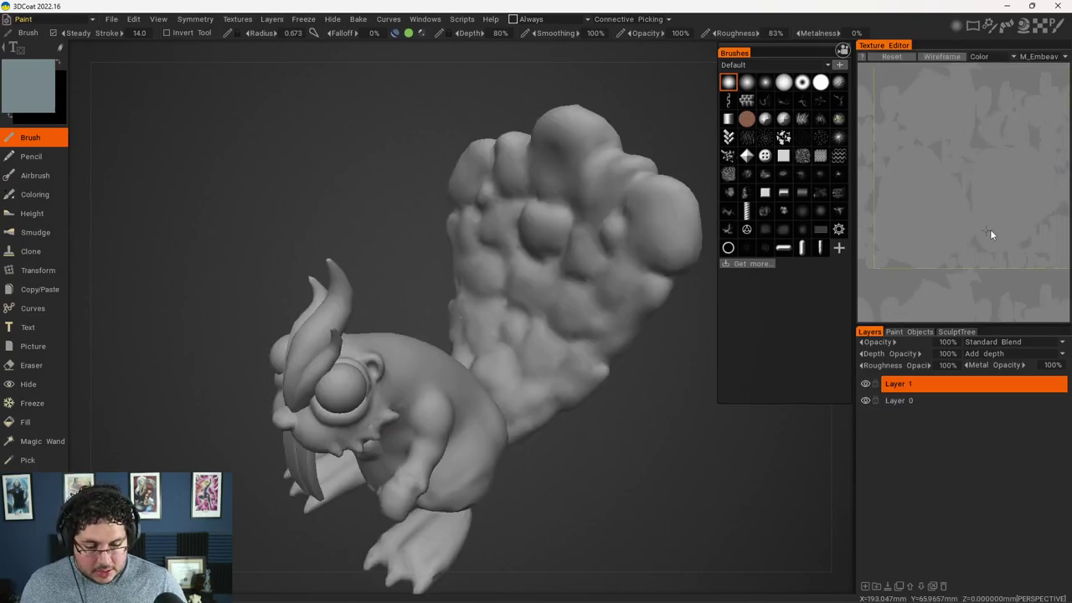
pyautogui.scroll(4, 988, 232)
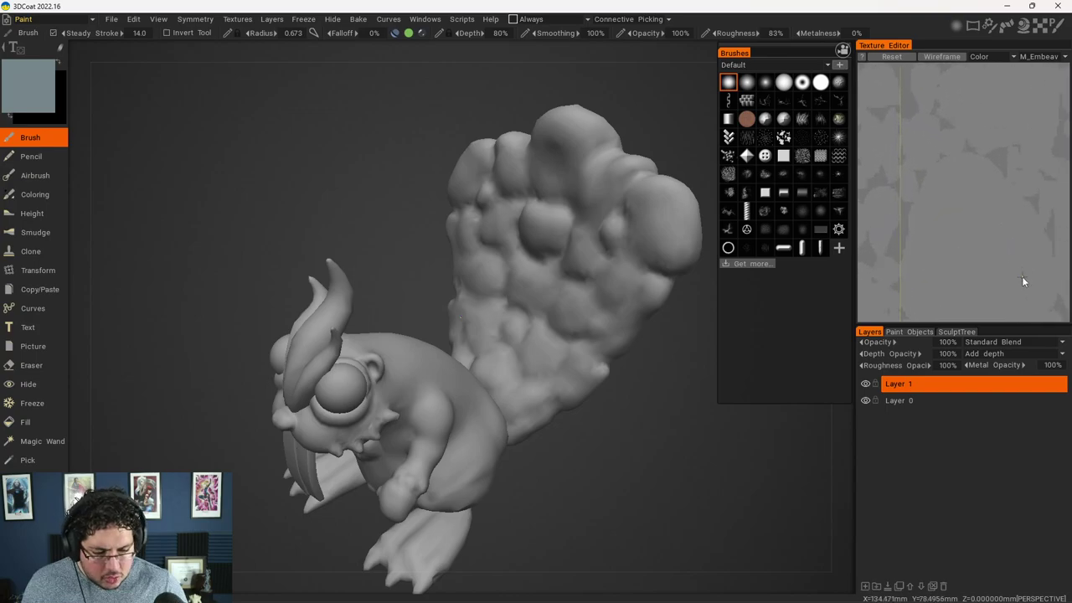
pyautogui.moveTo(982, 224); pyautogui.dragTo(981, 251, button='right')
pyautogui.keyDown('alt'); pyautogui.moveTo(466, 252); pyautogui.dragTo(546, 219); pyautogui.keyUp('alt')
pyautogui.keyDown('alt'); pyautogui.moveTo(546, 219); pyautogui.dragTo(489, 232, button='middle'); pyautogui.keyUp('alt')
pyautogui.moveTo(490, 232)
pyautogui.keyDown('alt'); pyautogui.mouseDown(button='right')
pyautogui.moveTo(543, 271)
pyautogui.moveTo(464, 204)
pyautogui.moveTo(466, 221)
pyautogui.mouseUp(button='right'); pyautogui.keyUp('alt')
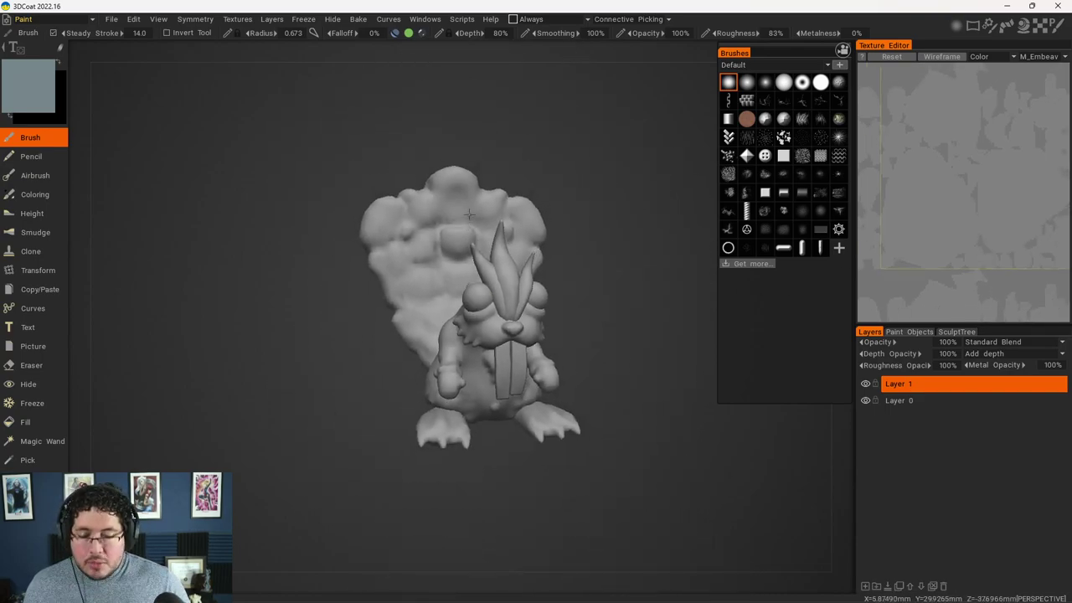
pyautogui.scroll(2, 478, 226)
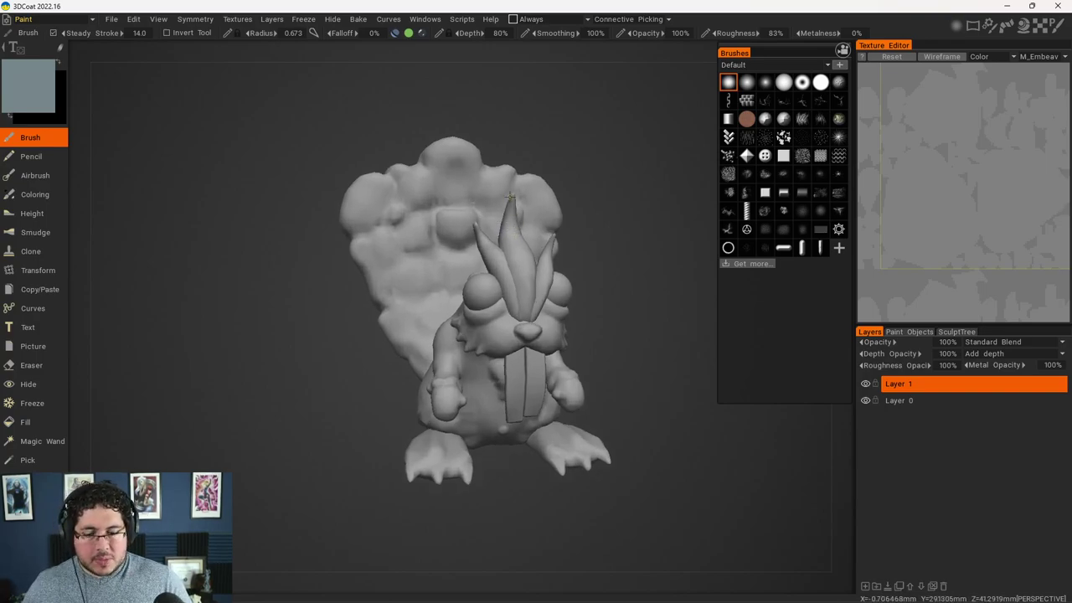
# Import lambert2_Normal_OpenGL_1001 from the Craneo folder as a normal map with the Substance Designer & Painter preset.
pyautogui.click(237, 19)
pyautogui.moveTo(316, 49)
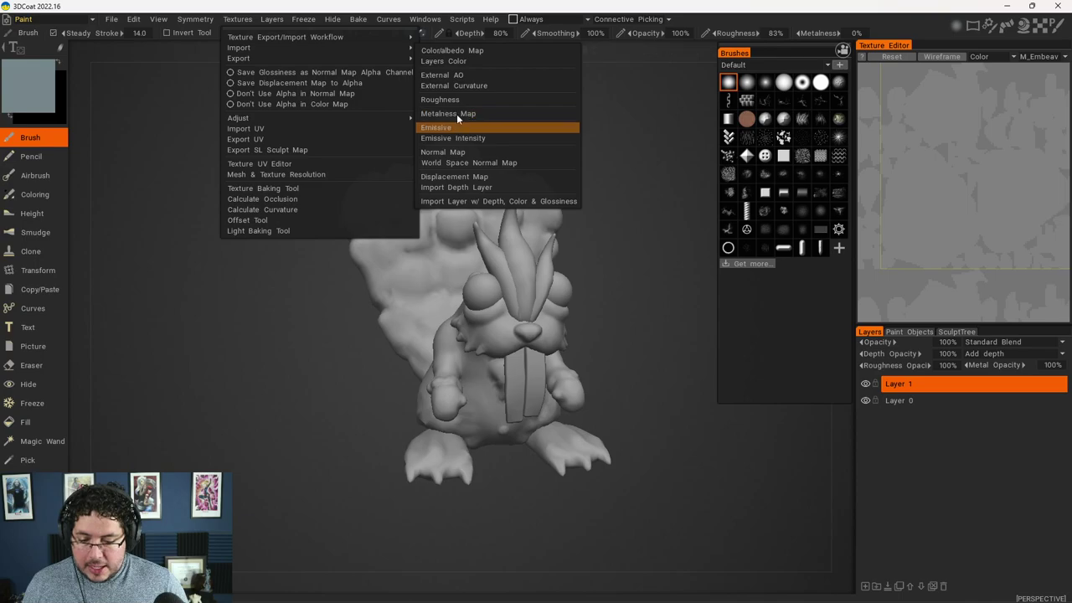
pyautogui.click(451, 151)
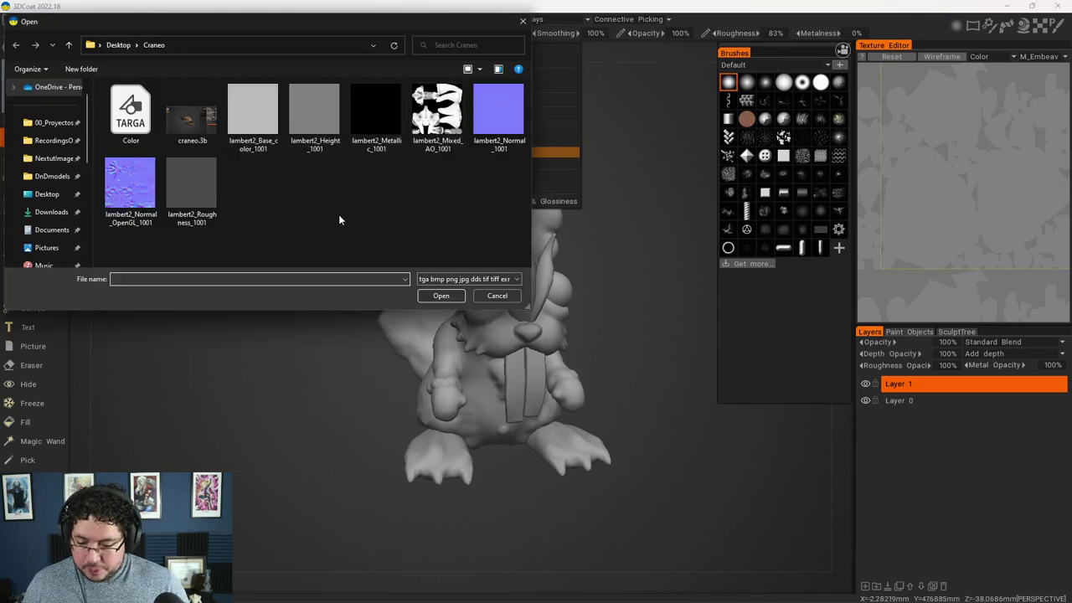
pyautogui.click(130, 184)
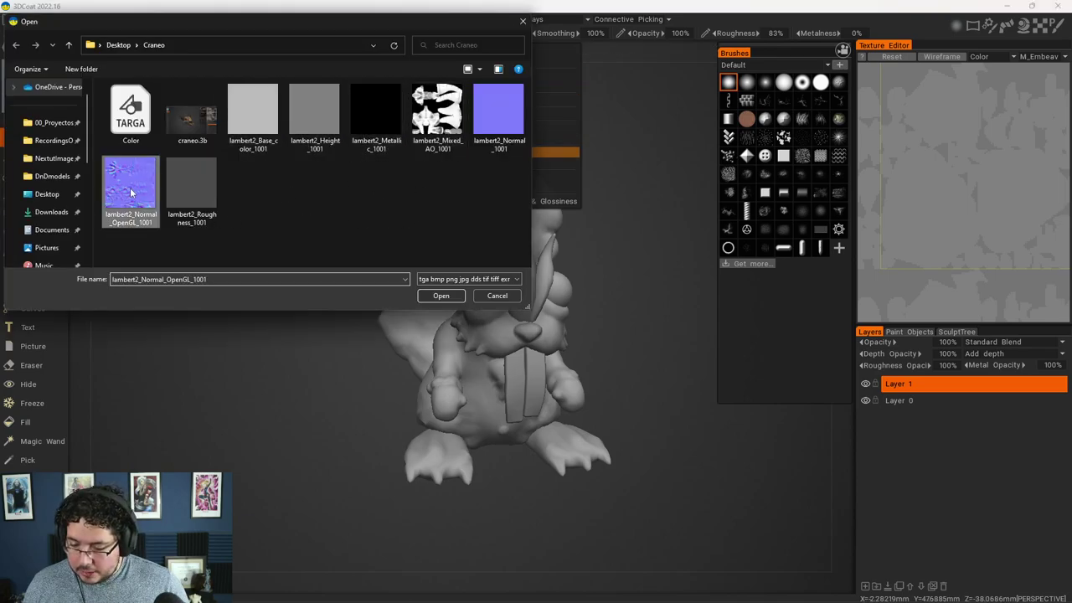
pyautogui.click(438, 296)
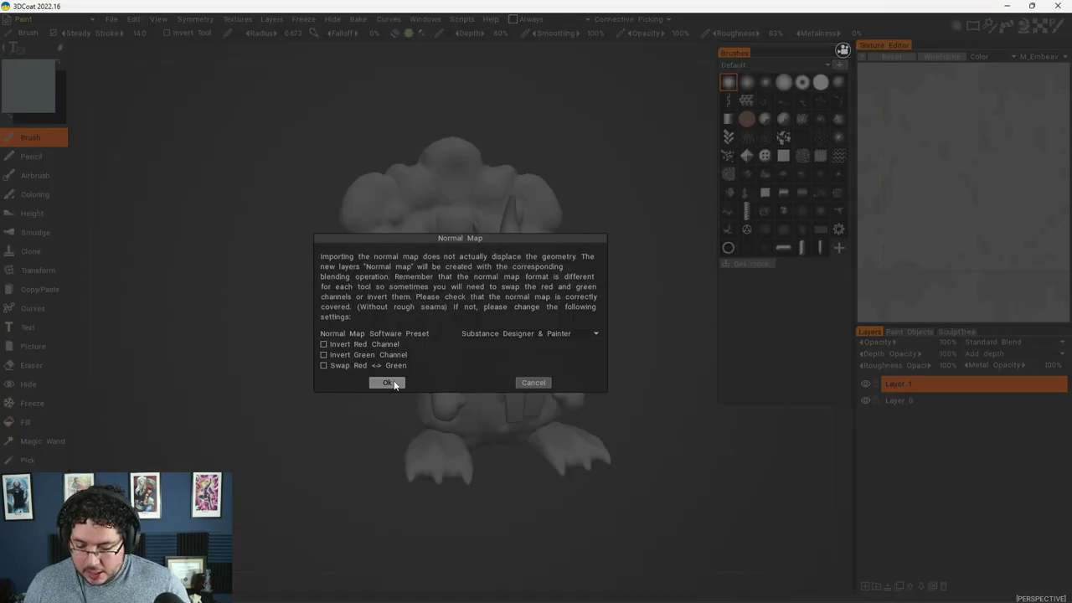
pyautogui.click(390, 382)
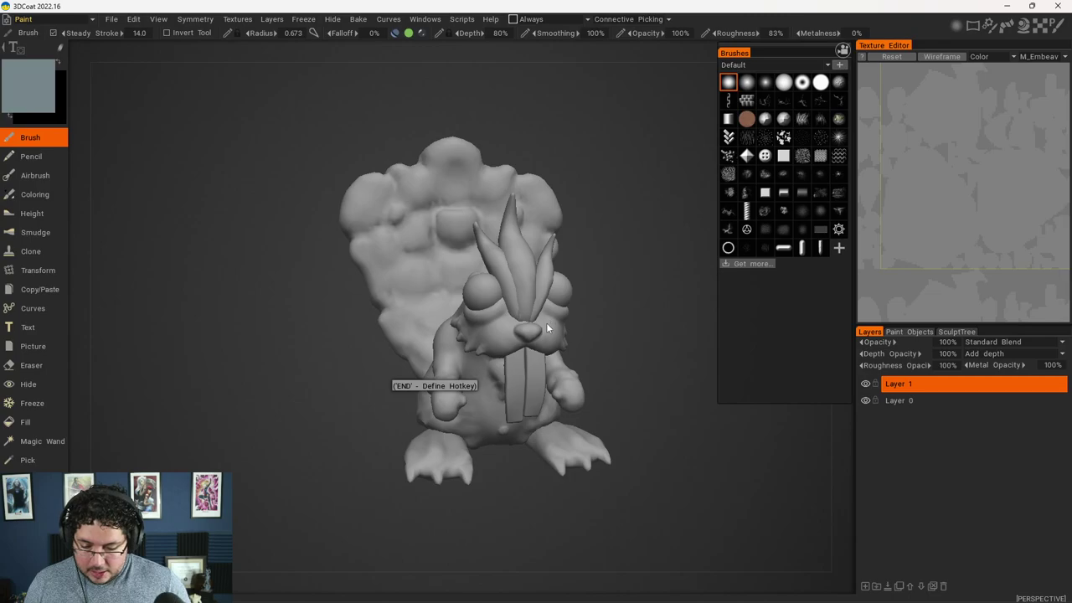
pyautogui.moveTo(576, 322); pyautogui.dragTo(642, 224, button='right')
pyautogui.click(718, 220)
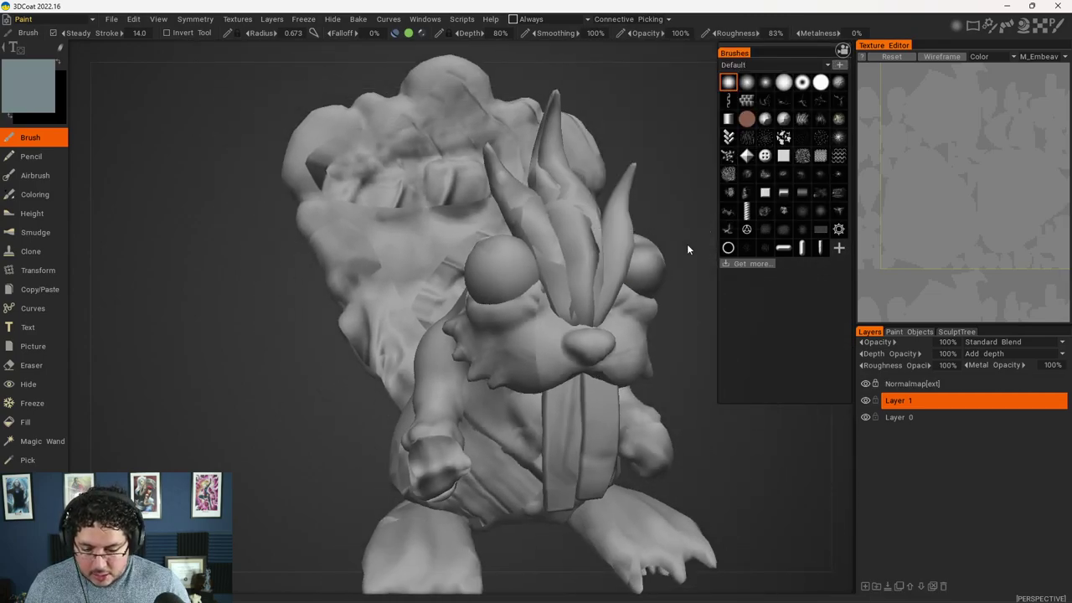
# Unlock the imported Normalmap[ext] layer, accepting the loss of its attached texture, and undo the last change.
pyautogui.click(879, 385)
pyautogui.click(876, 385)
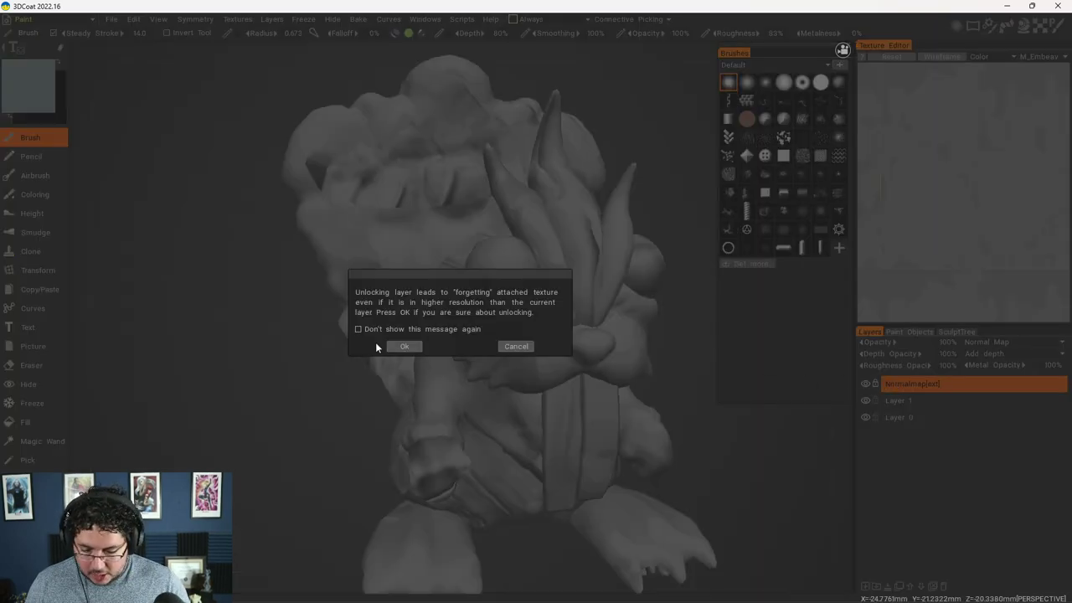
pyautogui.click(404, 347)
pyautogui.hotkey('ctrl', 'z')
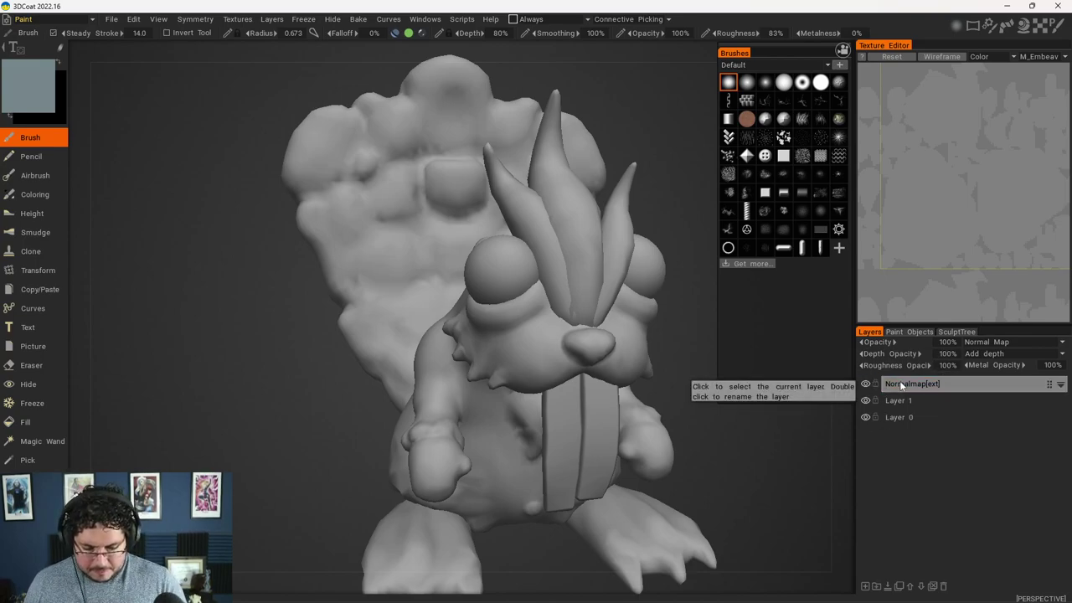
# Import lambert2_Normal_1001 from the Craneo folder as a normal map with the Substance Designer & Painter preset.
pyautogui.click(901, 383)
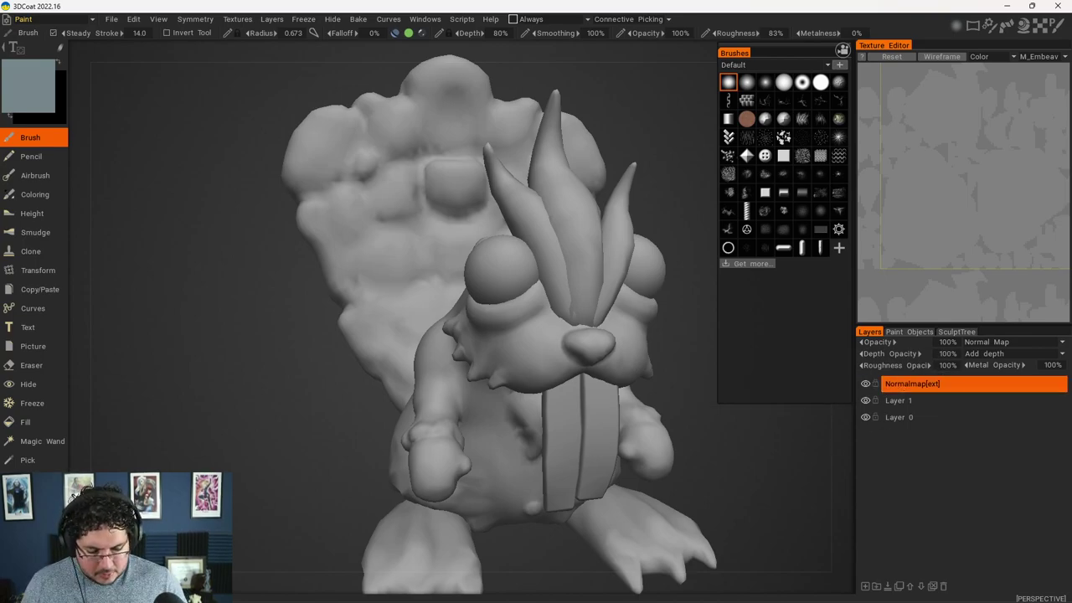
pyautogui.click(237, 18)
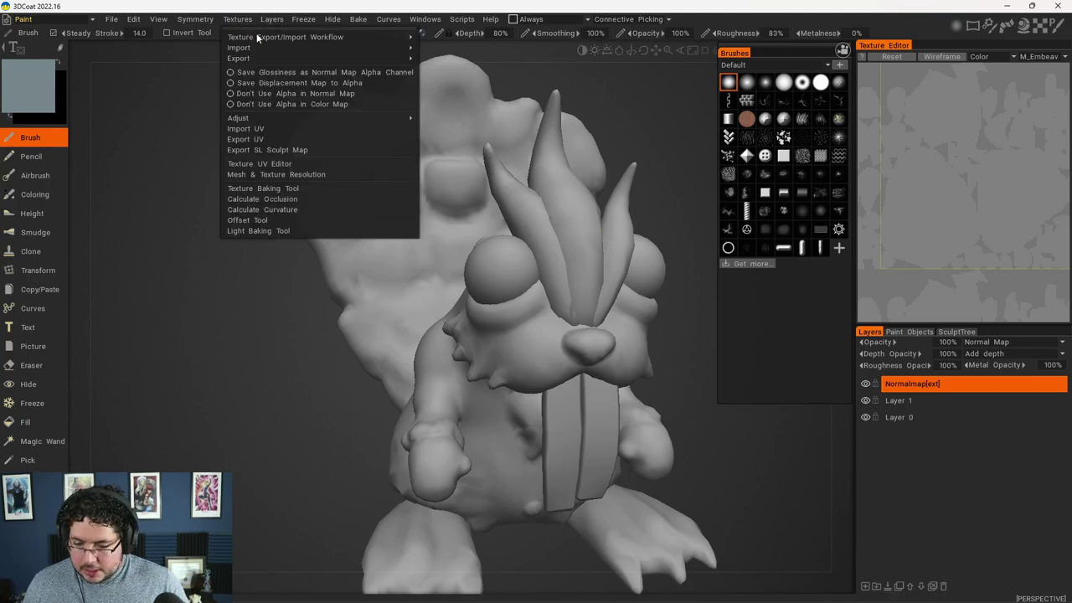
pyautogui.moveTo(276, 47)
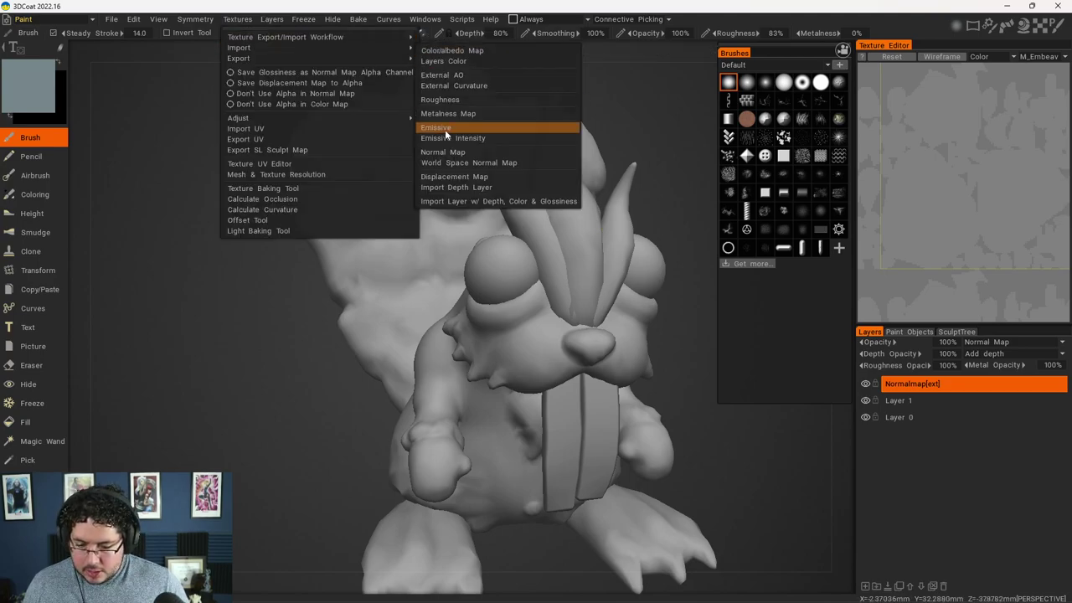
pyautogui.click(456, 151)
pyautogui.click(476, 141)
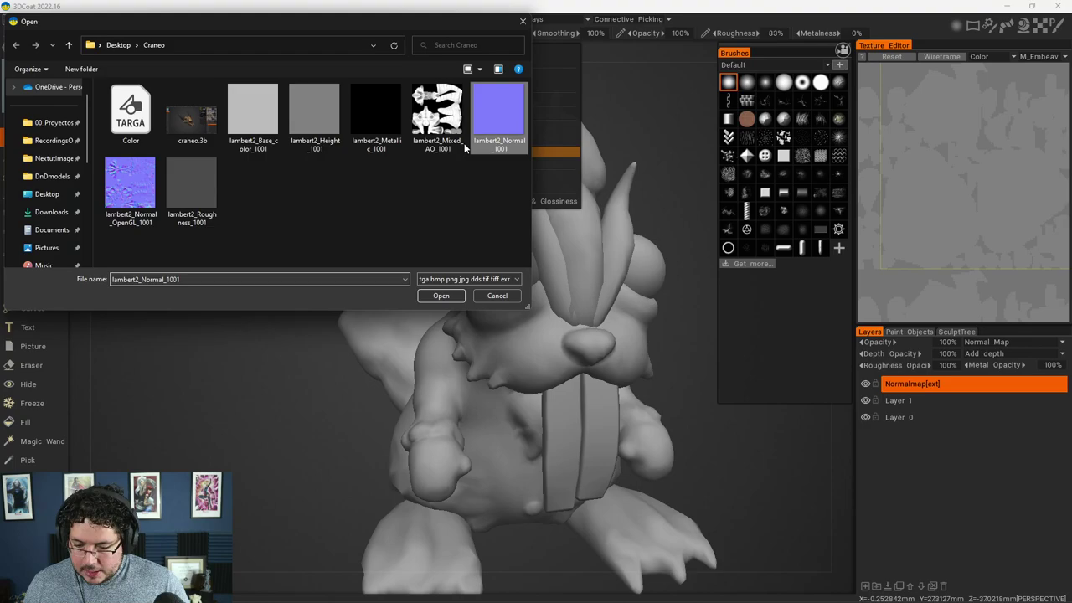
pyautogui.click(431, 296)
pyautogui.click(388, 382)
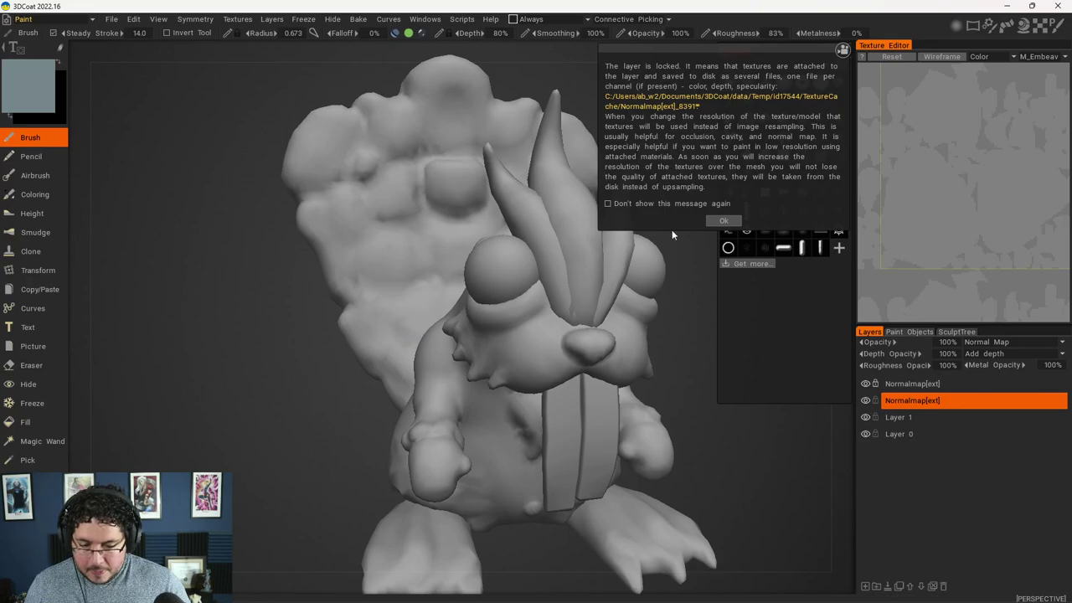
pyautogui.click(721, 221)
pyautogui.moveTo(586, 276)
pyautogui.mouseDown(button='middle')
pyautogui.moveTo(572, 294)
pyautogui.moveTo(591, 304)
pyautogui.mouseUp(button='middle')
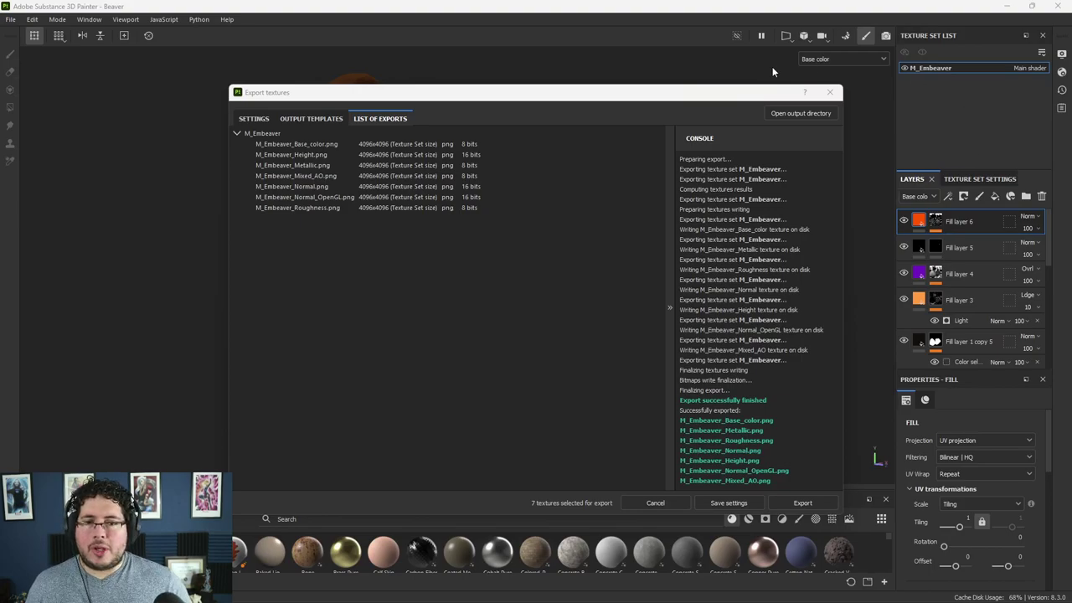
# Close the texture export window in Substance 3D Painter and return to 3DCoat.
pyautogui.click(829, 93)
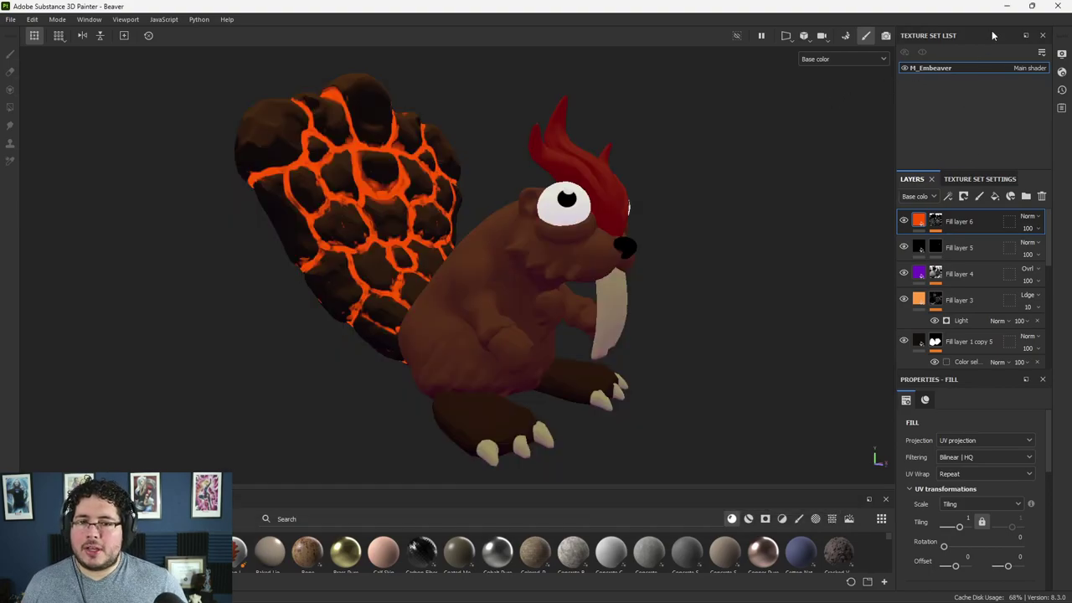
pyautogui.click(1004, 6)
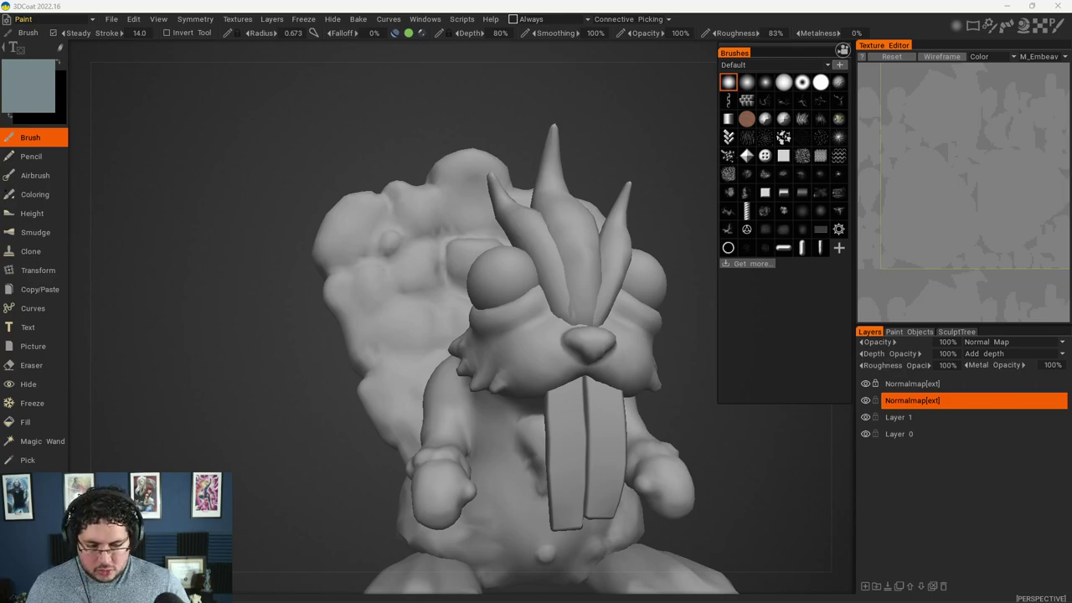
# Unlock the uppermost Normalmap[ext] layer and delete both imported normal map layers as well as Layer 1.
pyautogui.click(875, 384)
pyautogui.click(403, 346)
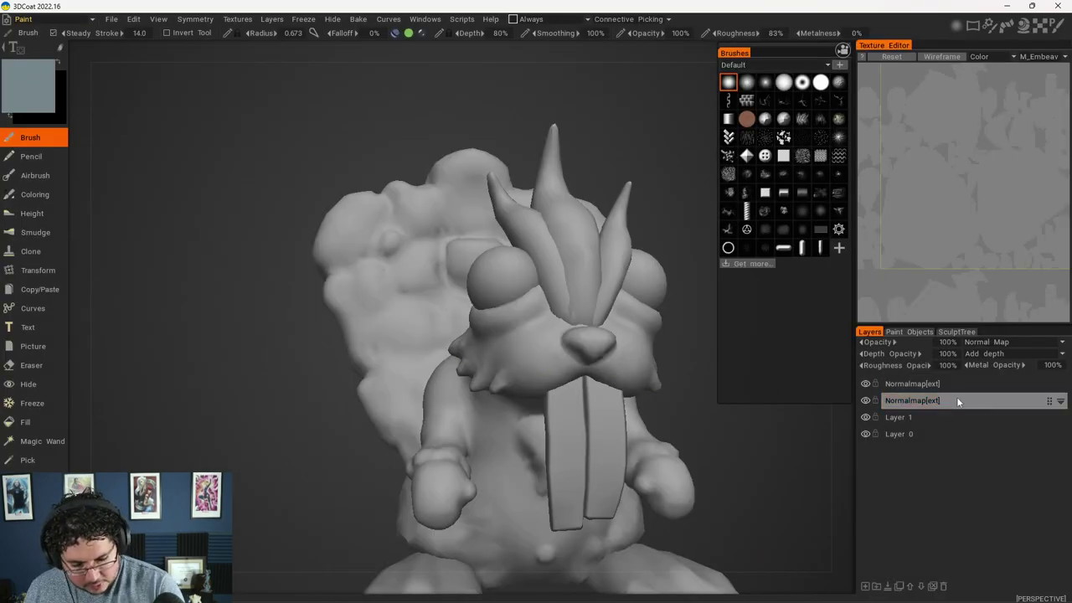
pyautogui.click(939, 401)
pyautogui.click(943, 586)
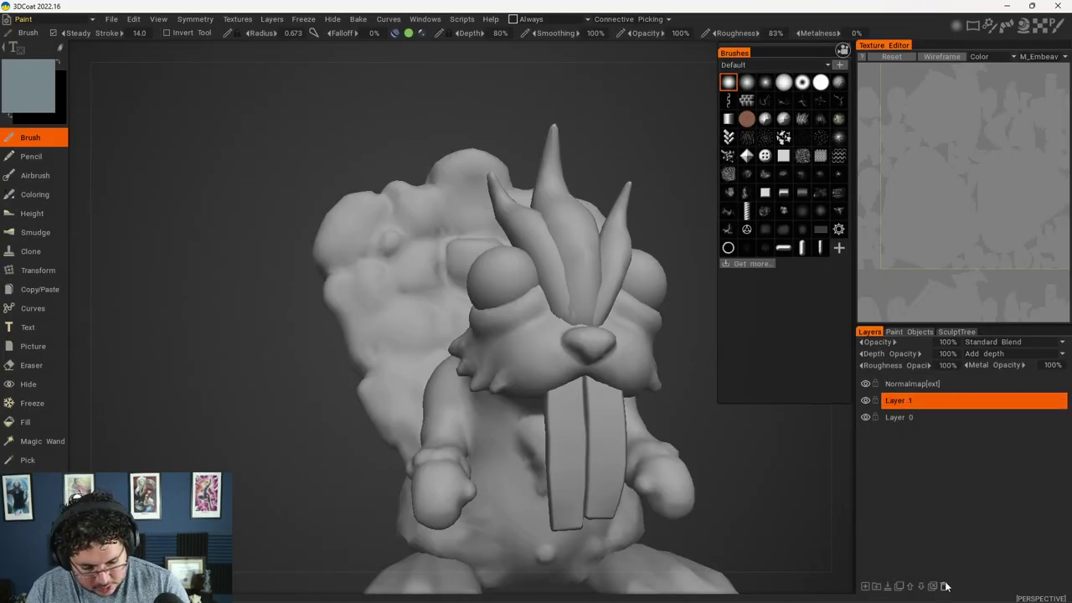
pyautogui.click(947, 383)
pyautogui.click(943, 586)
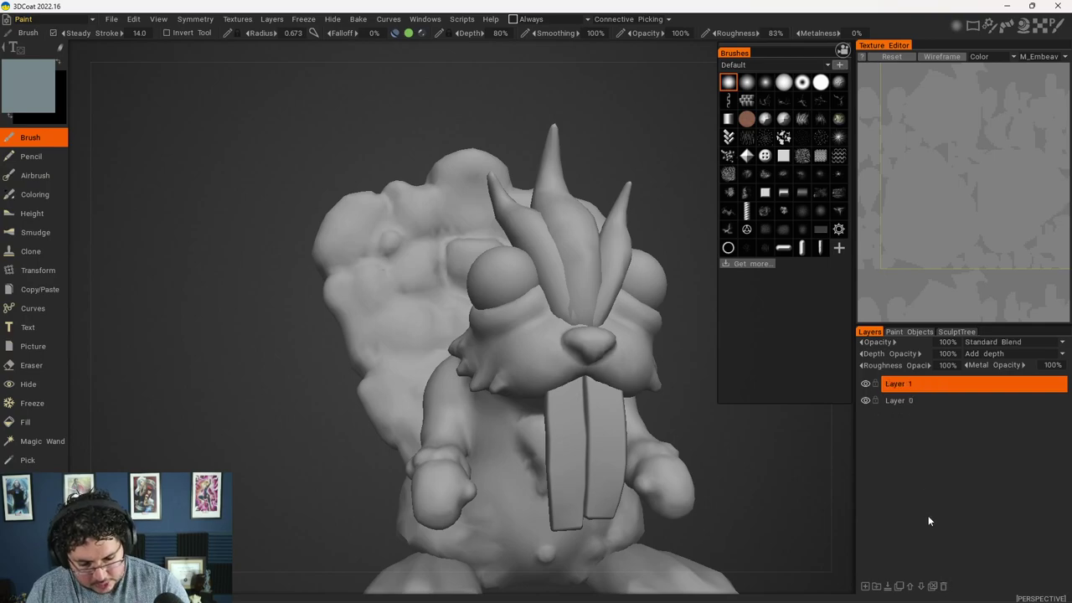
# Import M_Embeaver_Normal_OpenGL from the Castor folder as a normal map with the Substance Designer & Painter preset, and dismiss the locked-layer notice.
pyautogui.click(271, 18)
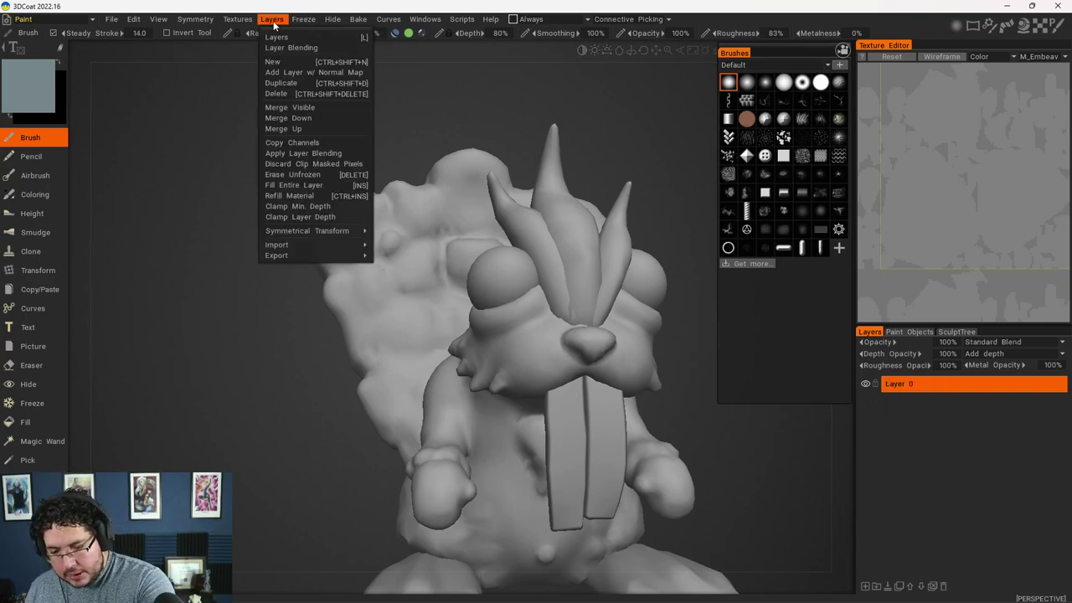
pyautogui.moveTo(238, 18)
pyautogui.moveTo(264, 52)
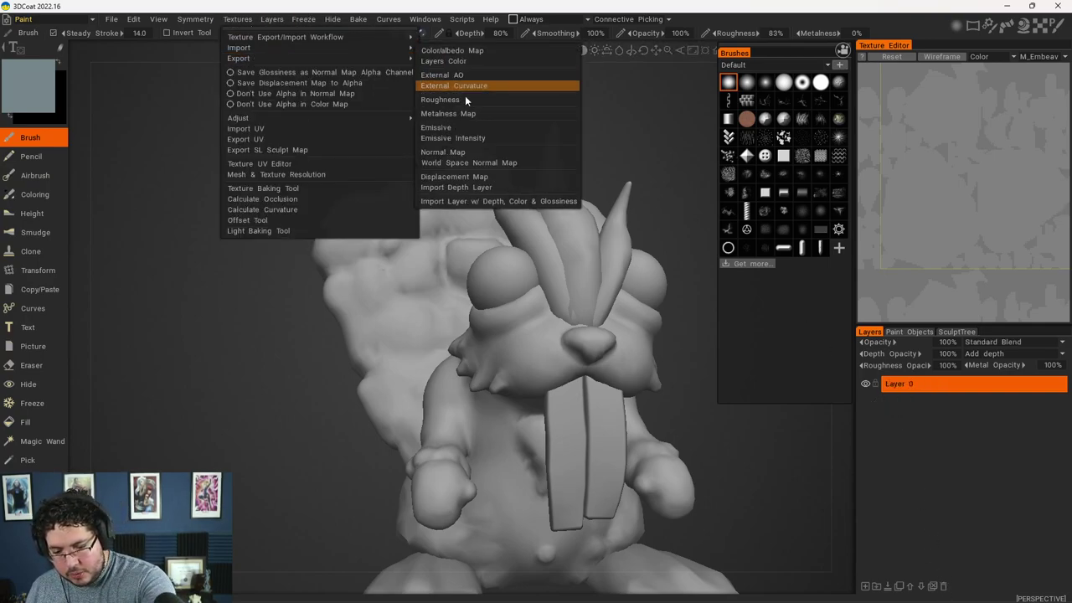
pyautogui.click(491, 152)
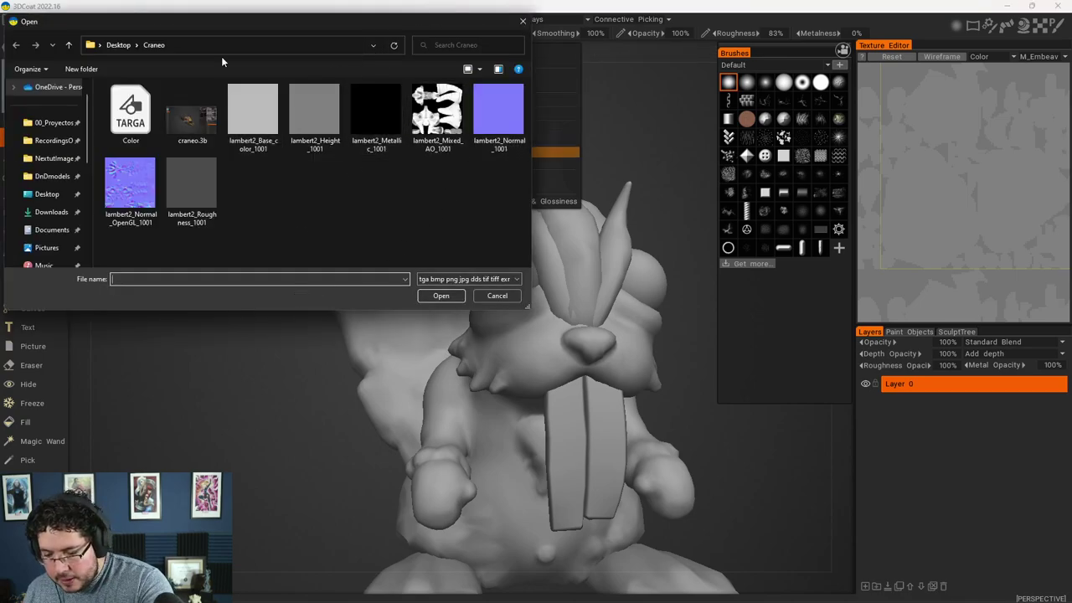
pyautogui.click(118, 44)
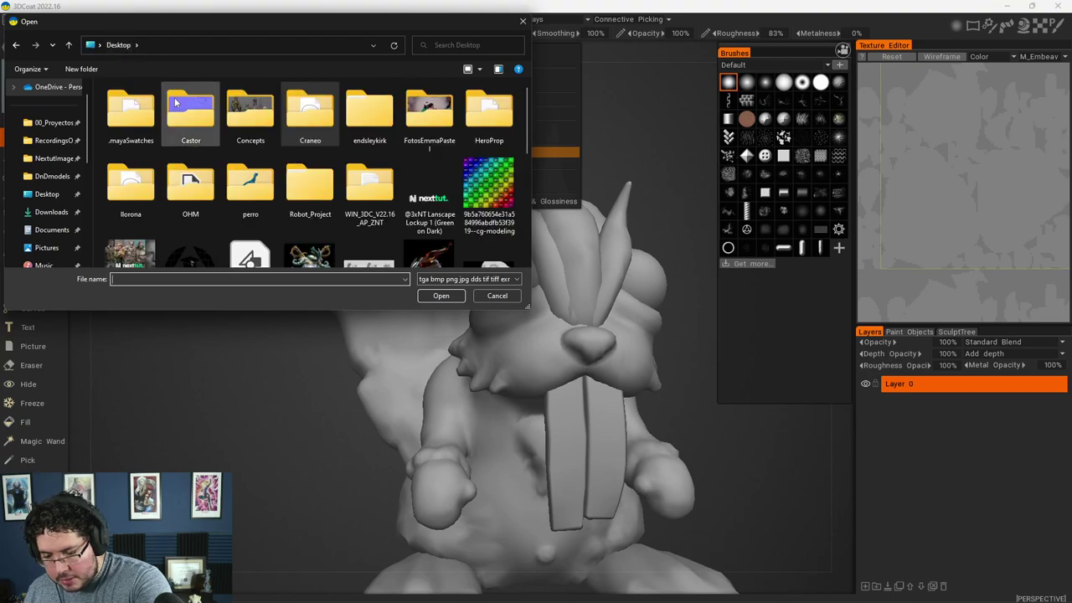
pyautogui.doubleClick(193, 125)
pyautogui.click(200, 119)
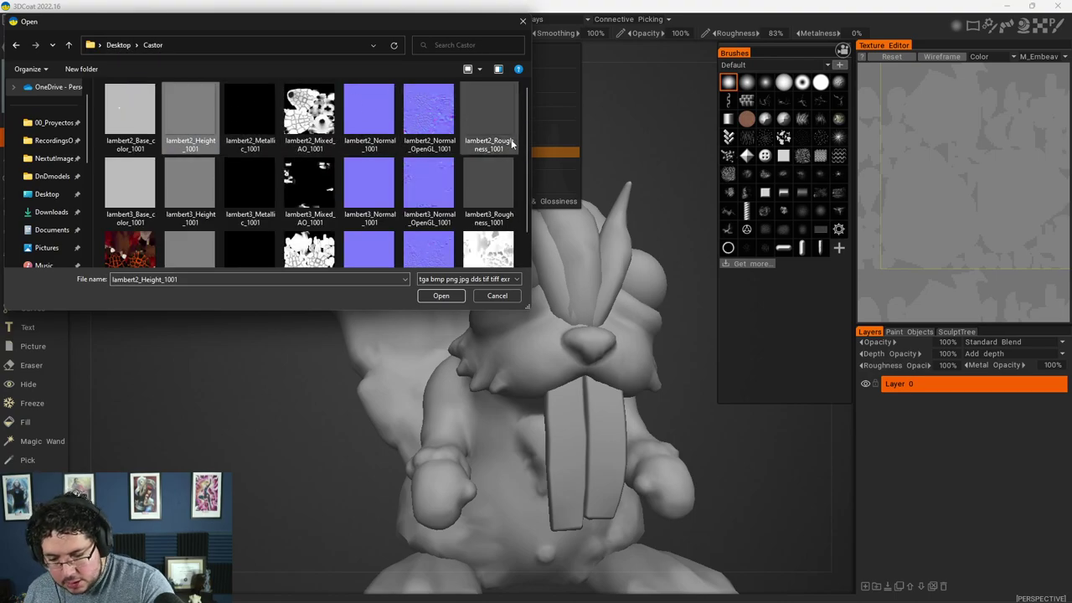
pyautogui.scroll(-1, 469, 192)
pyautogui.click(432, 230)
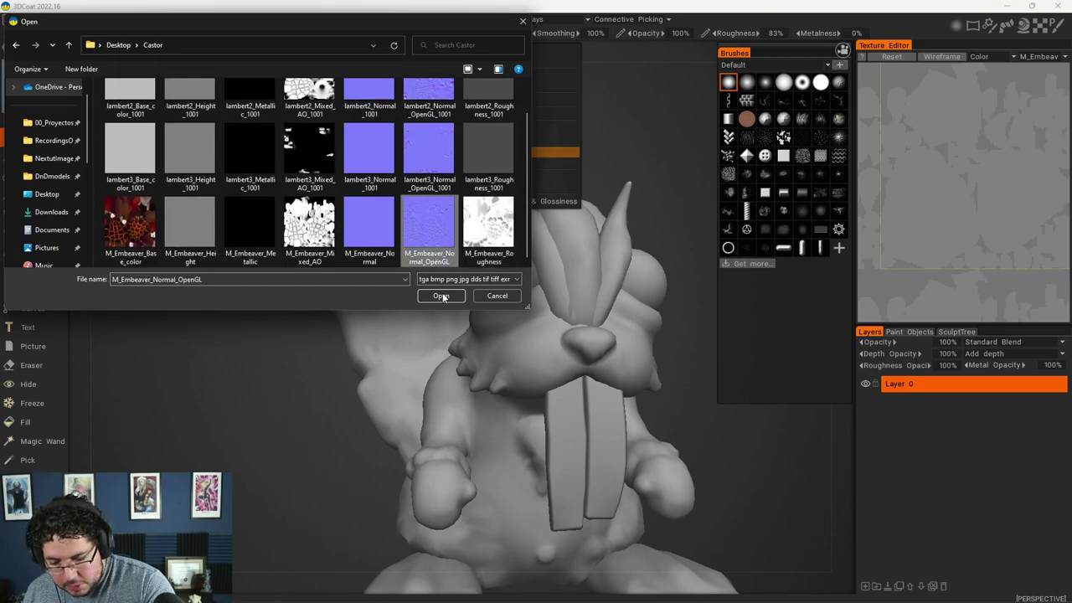
pyautogui.click(441, 295)
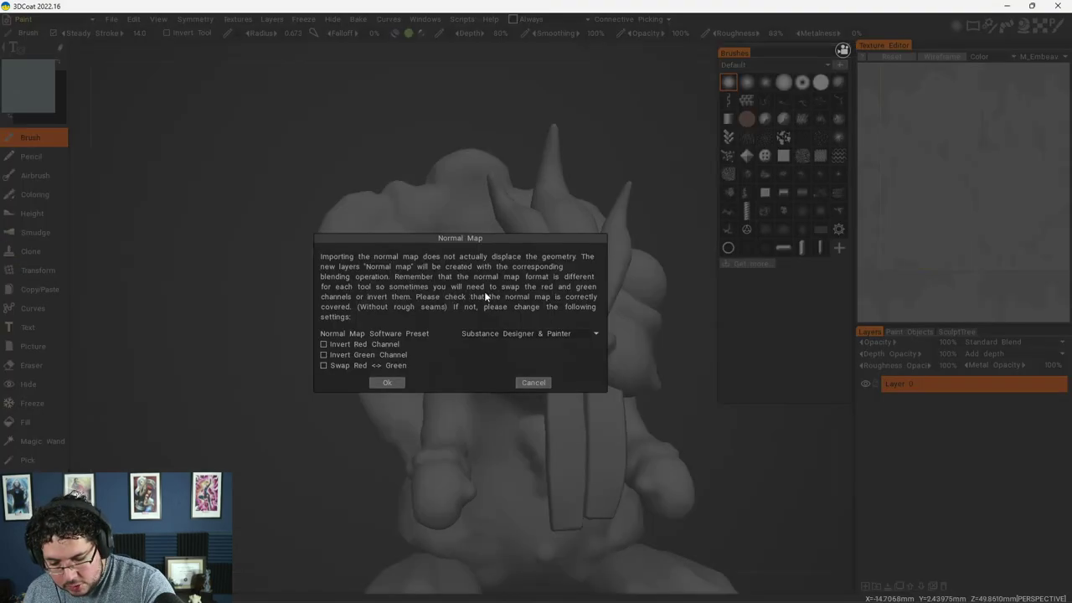
pyautogui.click(386, 383)
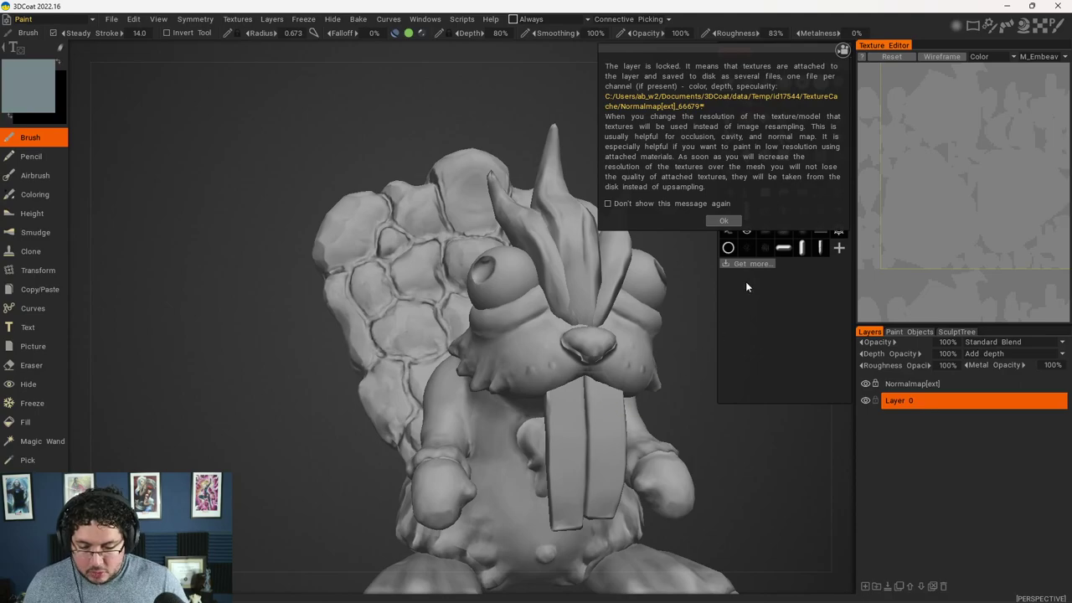
pyautogui.click(723, 220)
pyautogui.moveTo(703, 335); pyautogui.dragTo(617, 350)
pyautogui.moveTo(618, 350); pyautogui.dragTo(544, 347, button='right')
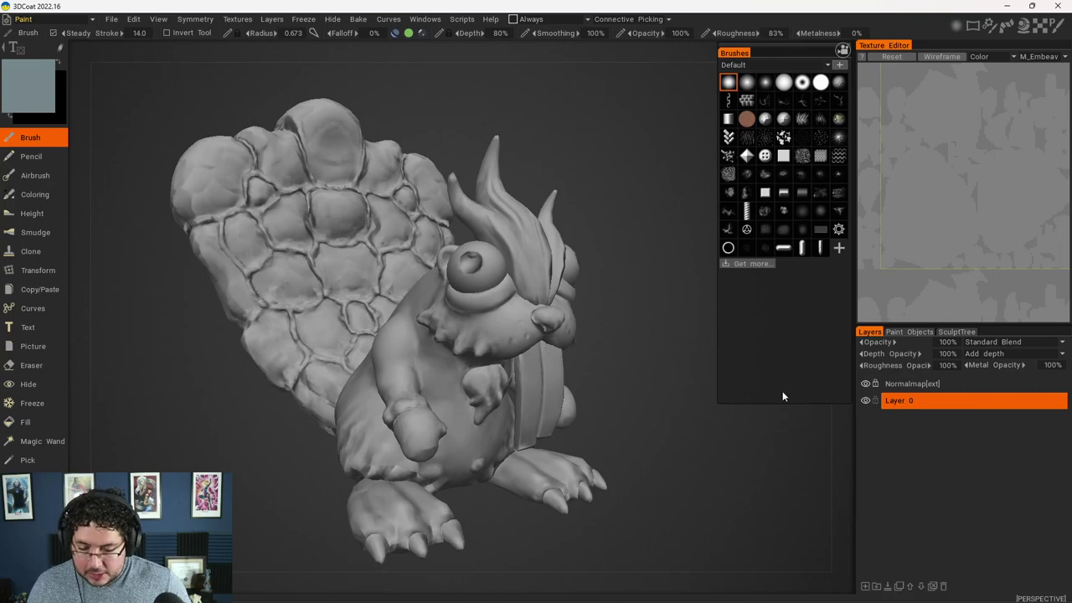
# Set the depth opacity of the Normalmap[ext] layer to 50%.
pyautogui.click(901, 389)
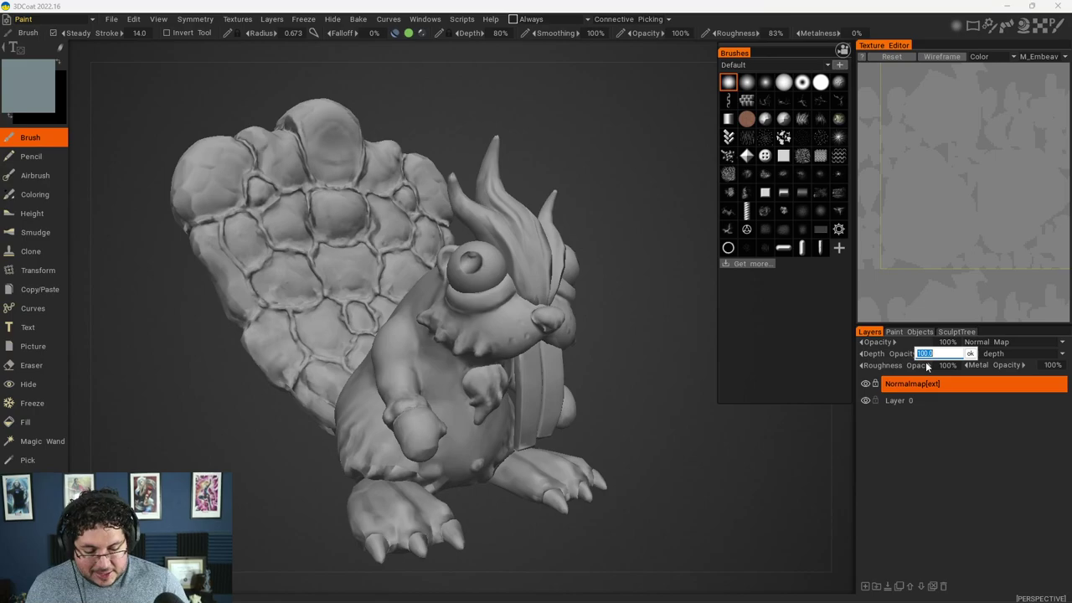
pyautogui.press('Return')
pyautogui.keyDown('alt'); pyautogui.moveTo(611, 350); pyautogui.dragTo(596, 381); pyautogui.keyUp('alt')
pyautogui.keyDown('alt'); pyautogui.moveTo(596, 381); pyautogui.dragTo(554, 333, button='right'); pyautogui.keyUp('alt')
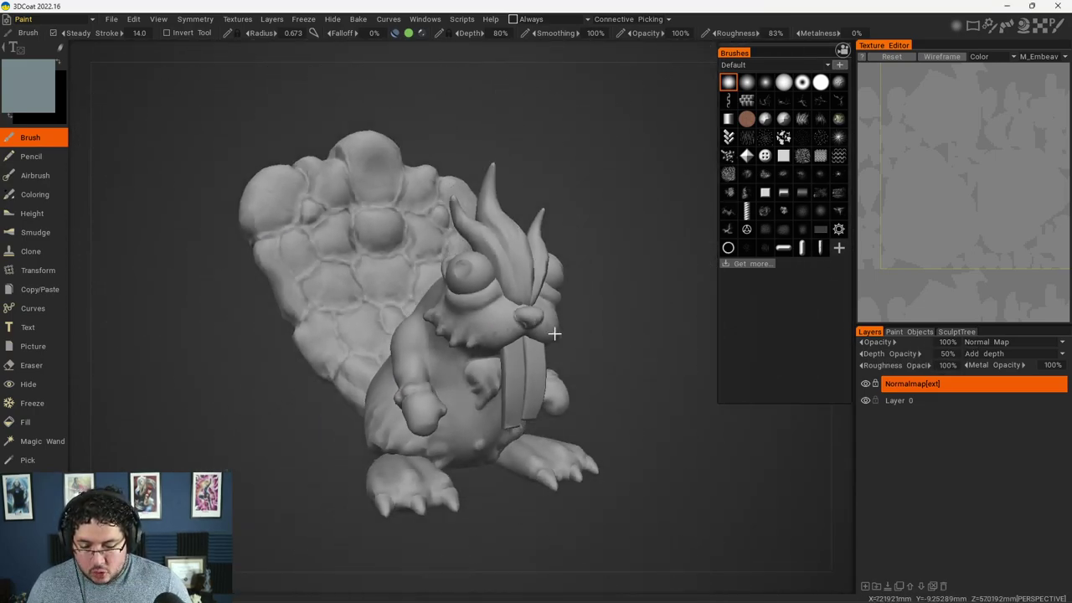
pyautogui.scroll(3, 554, 333)
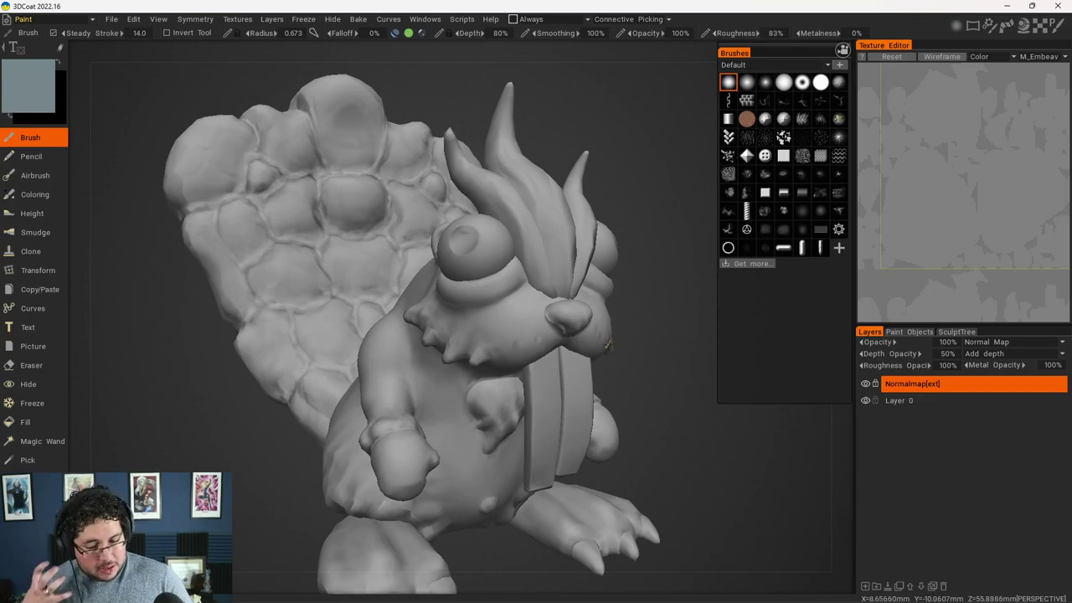
# Import M_Embeaver_Mixed_AO from the Castor folder as an external AO map, using its red channel for the monochrome conversion.
pyautogui.click(237, 18)
pyautogui.moveTo(256, 56)
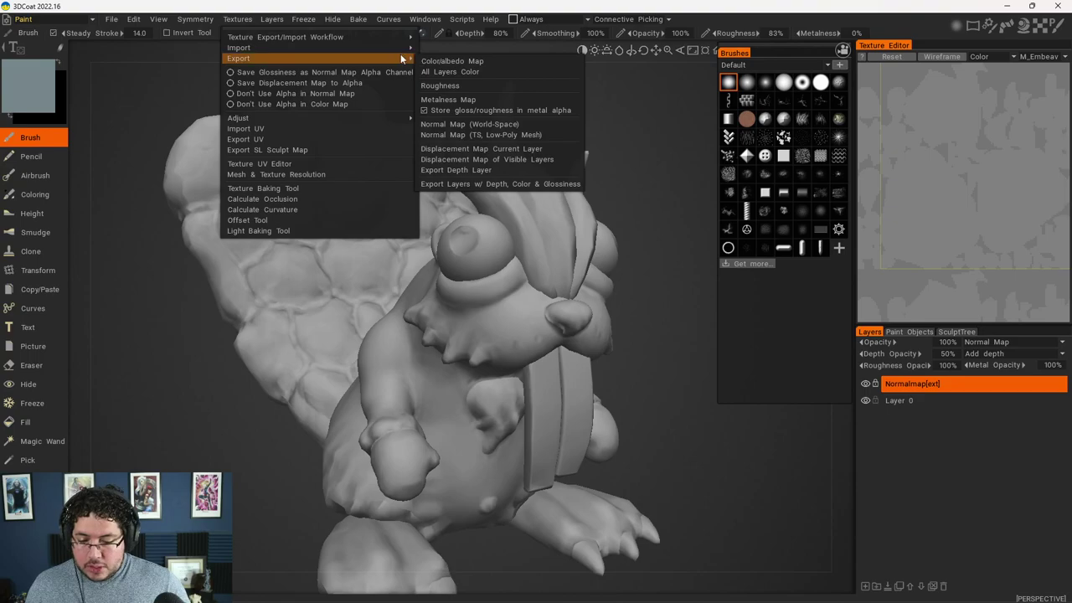
pyautogui.click(455, 75)
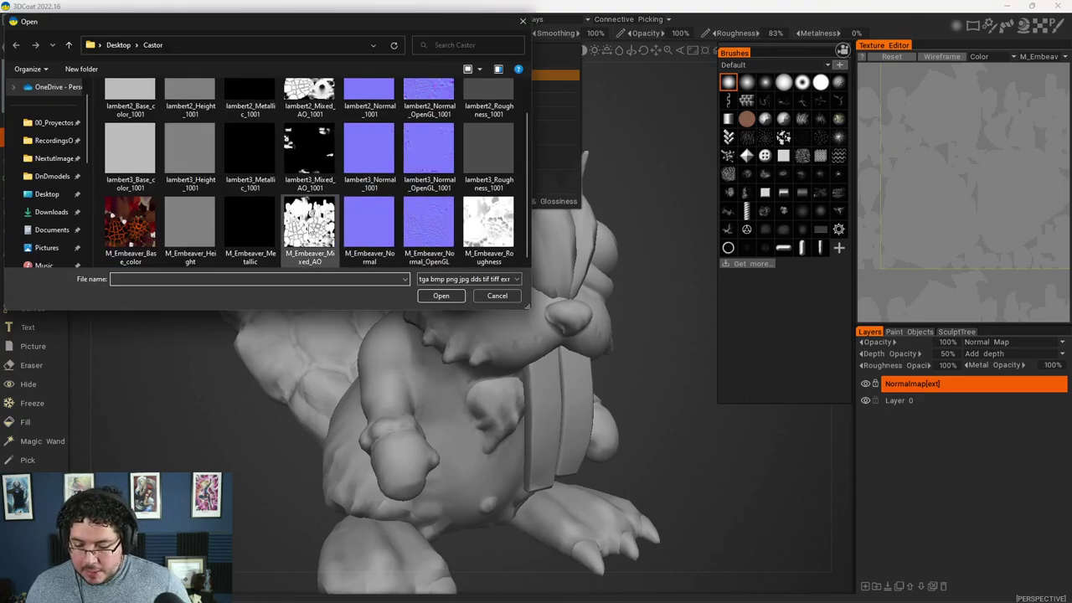
pyautogui.click(309, 224)
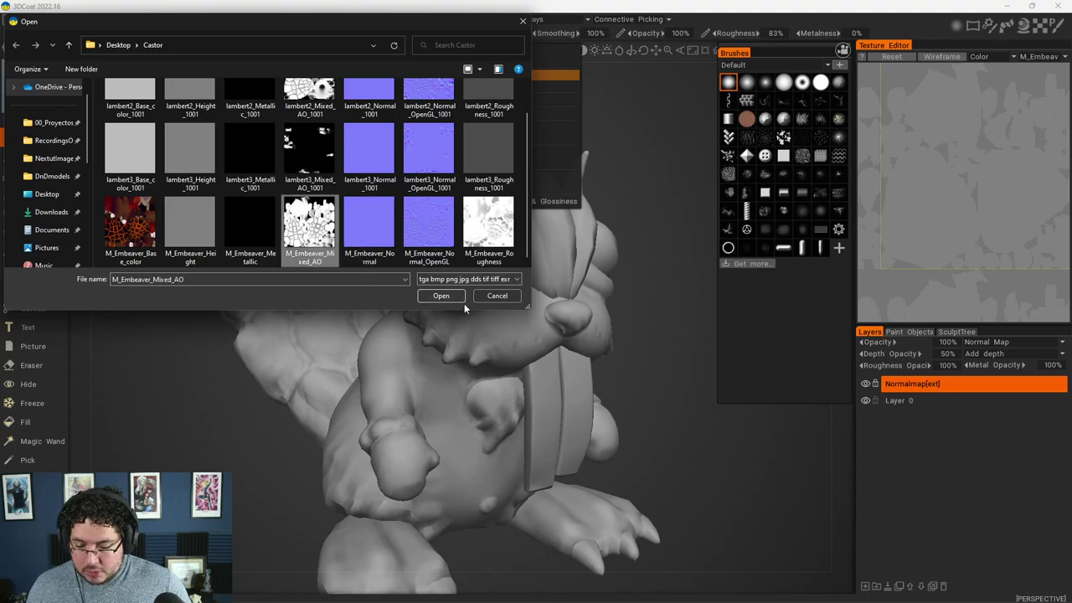
pyautogui.click(441, 296)
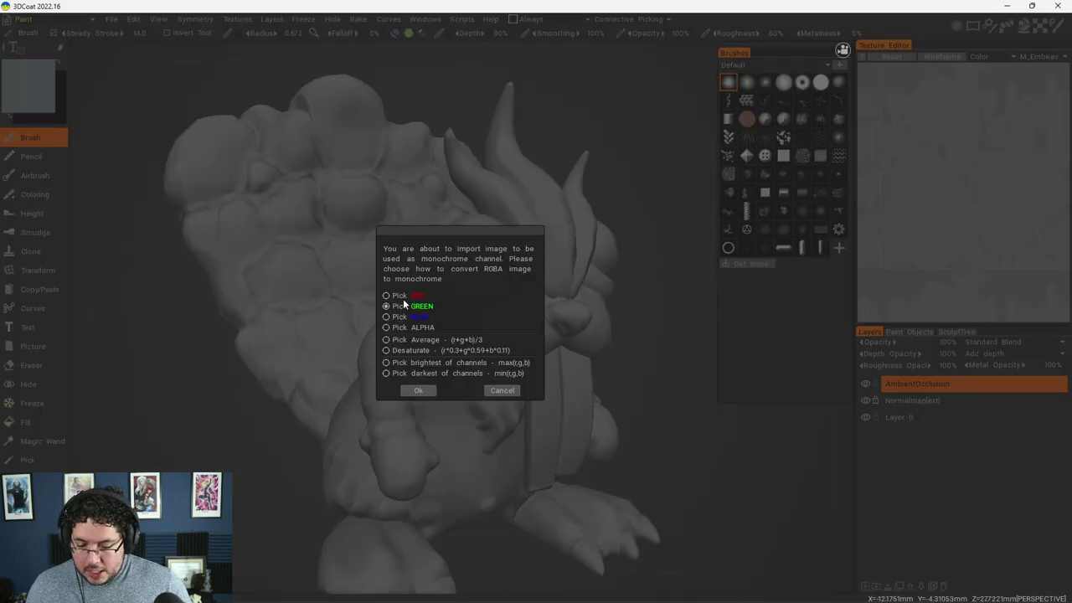
pyautogui.click(391, 295)
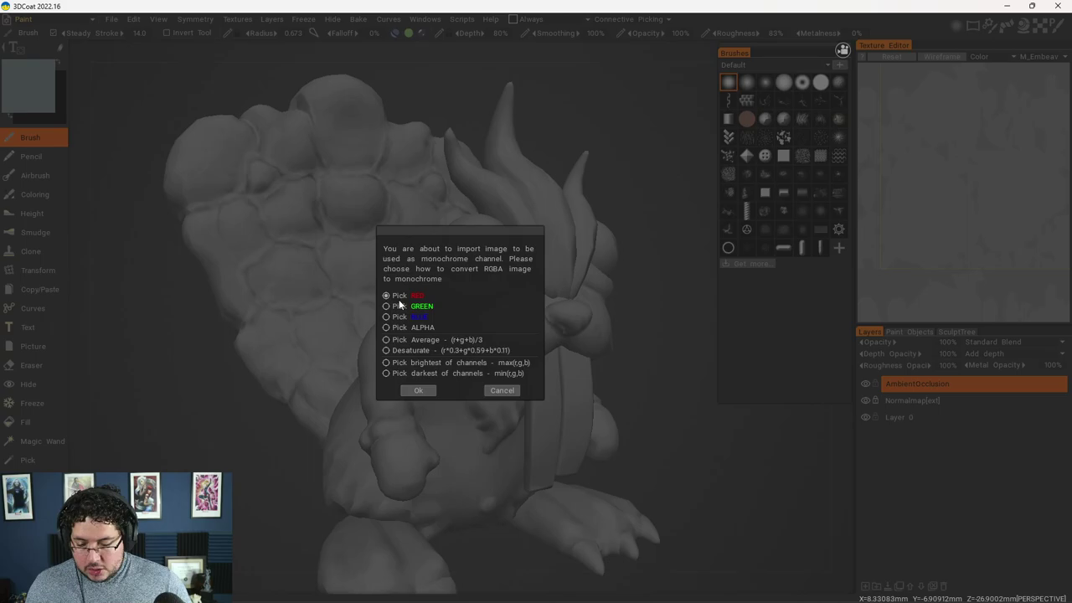
pyautogui.click(415, 392)
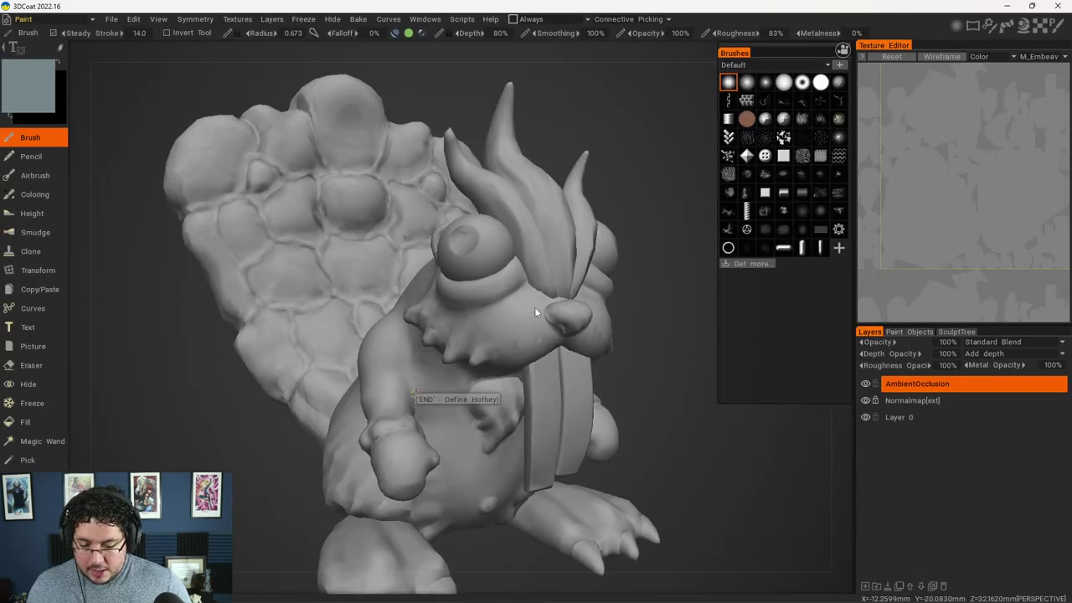
pyautogui.moveTo(625, 365); pyautogui.dragTo(594, 407)
pyautogui.moveTo(594, 407); pyautogui.dragTo(517, 405, button='right')
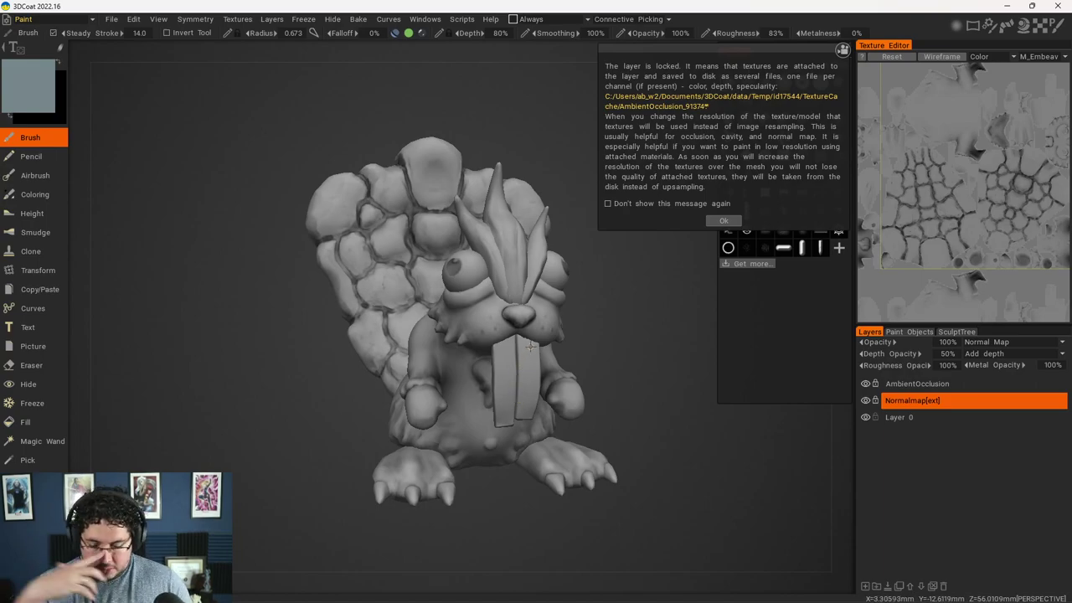
# Set the AmbientOcclusion layer's opacity to 50% and dismiss the locked-layer notice.
pyautogui.click(929, 384)
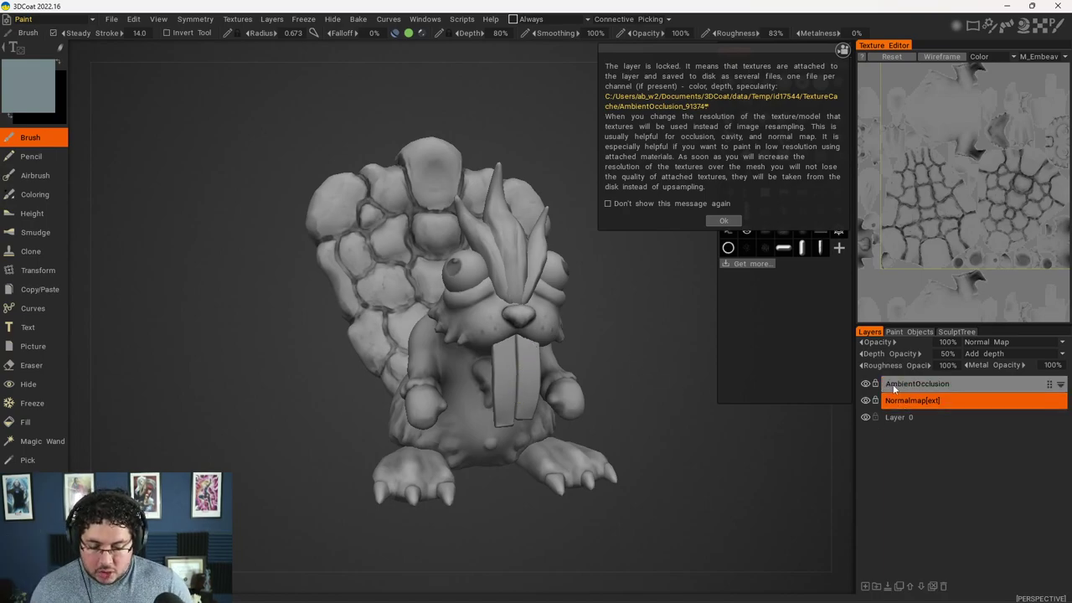
pyautogui.click(944, 366)
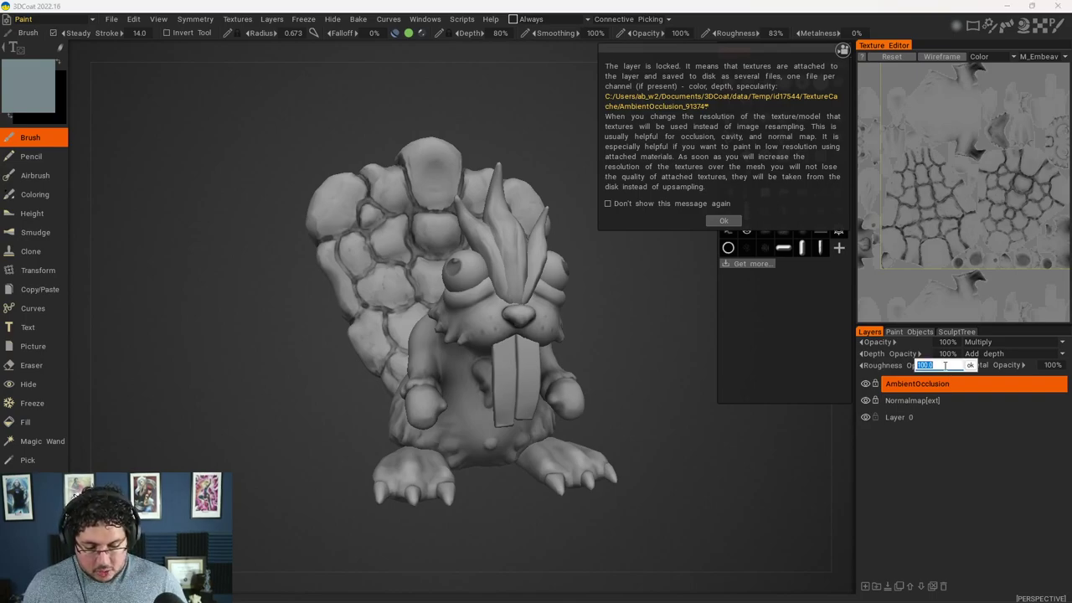
pyautogui.click(1047, 365)
pyautogui.click(1044, 365)
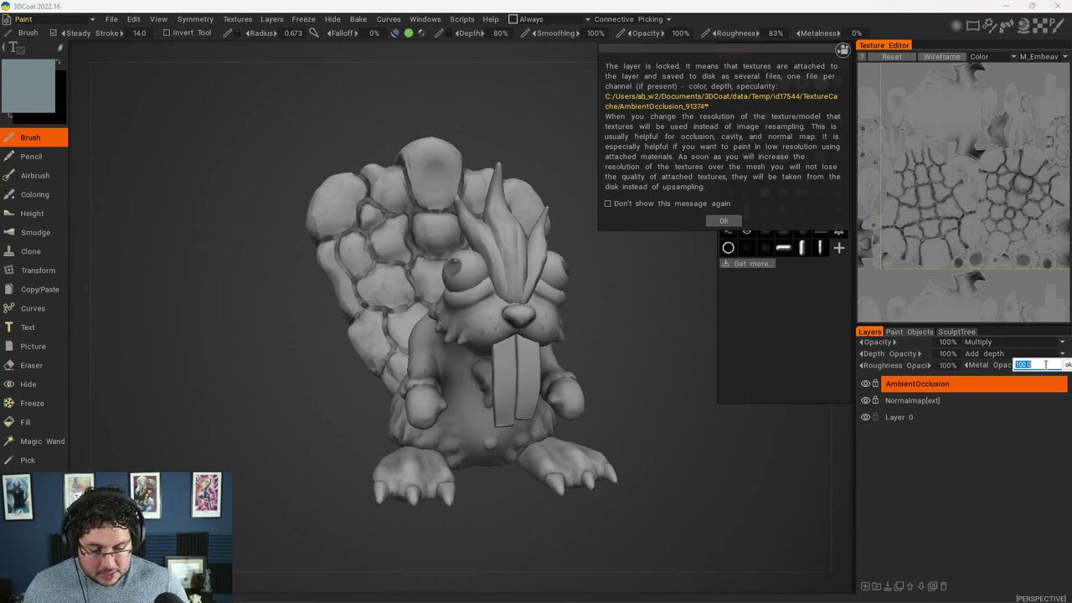
pyautogui.click(947, 342)
pyautogui.write('50')
pyautogui.press('Return')
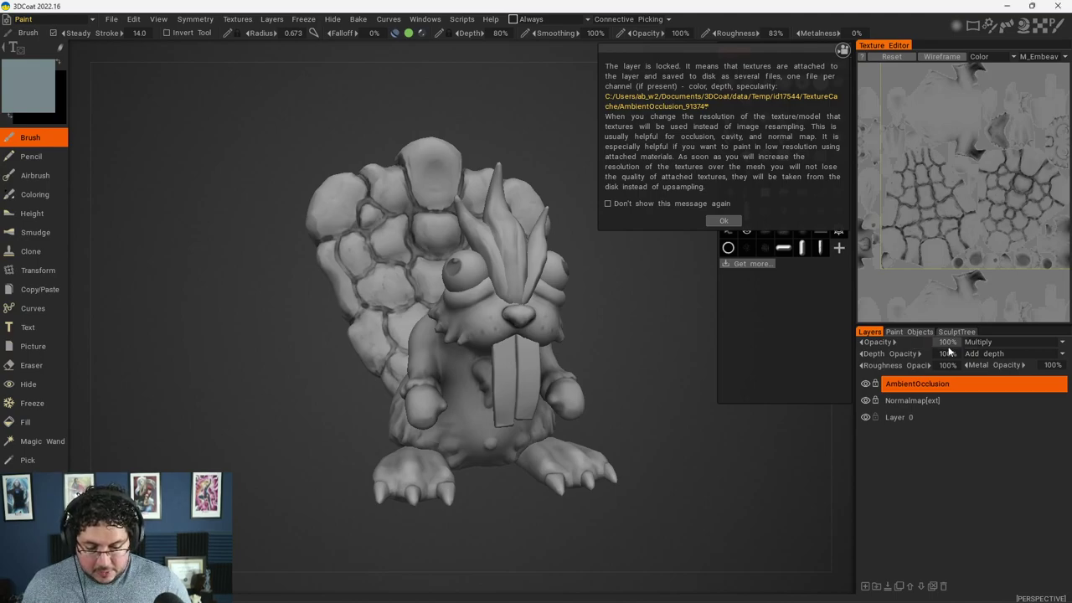
pyautogui.scroll(4, 595, 292)
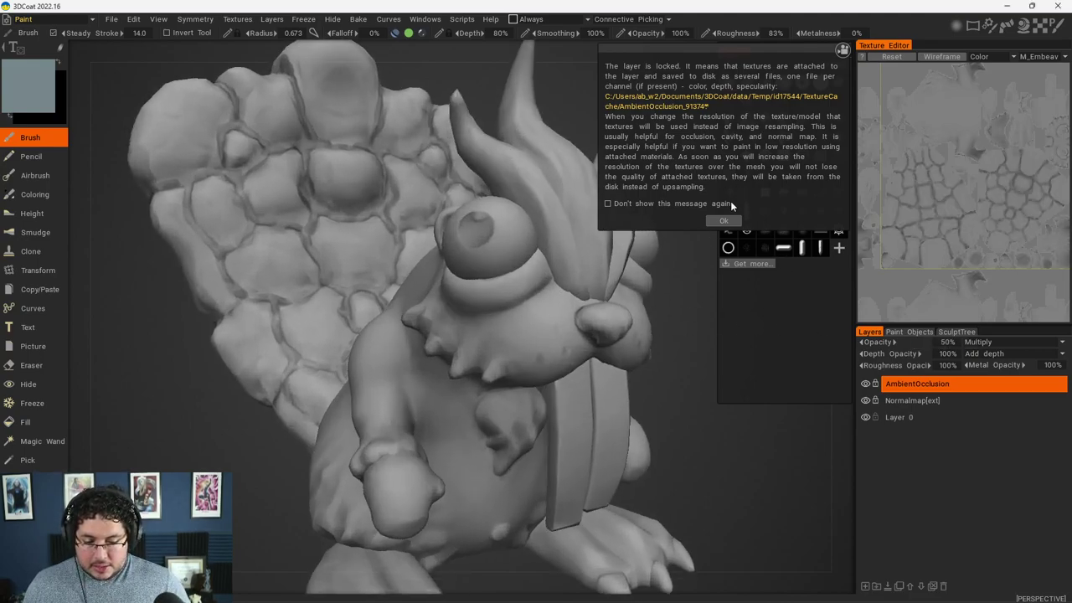
pyautogui.click(721, 219)
pyautogui.scroll(-2, 560, 259)
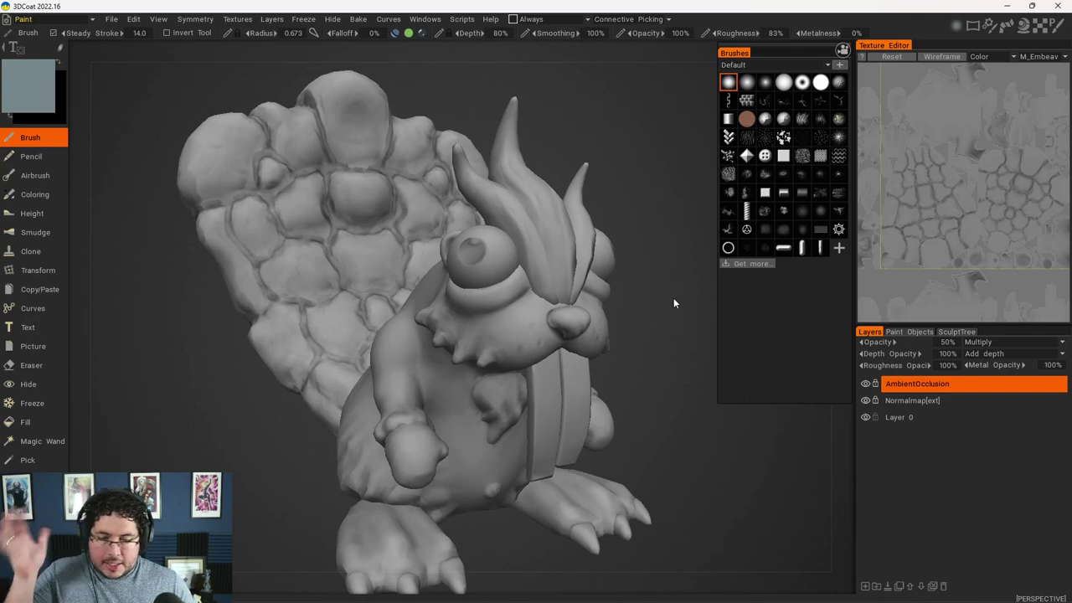
# Add a new layer directly above Layer 0 and name it Base.
pyautogui.click(934, 384)
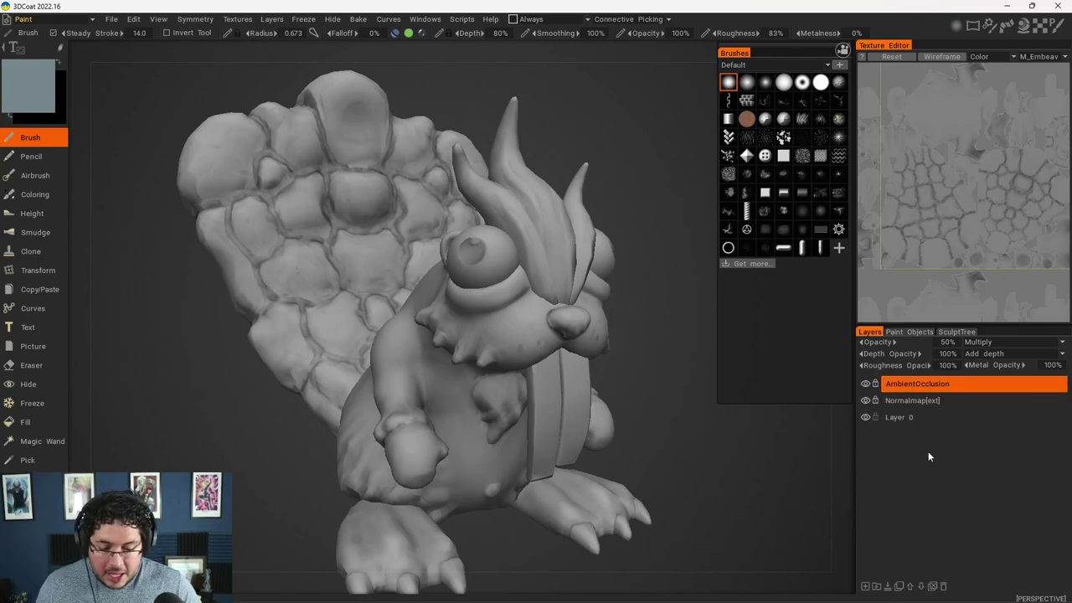
pyautogui.click(925, 418)
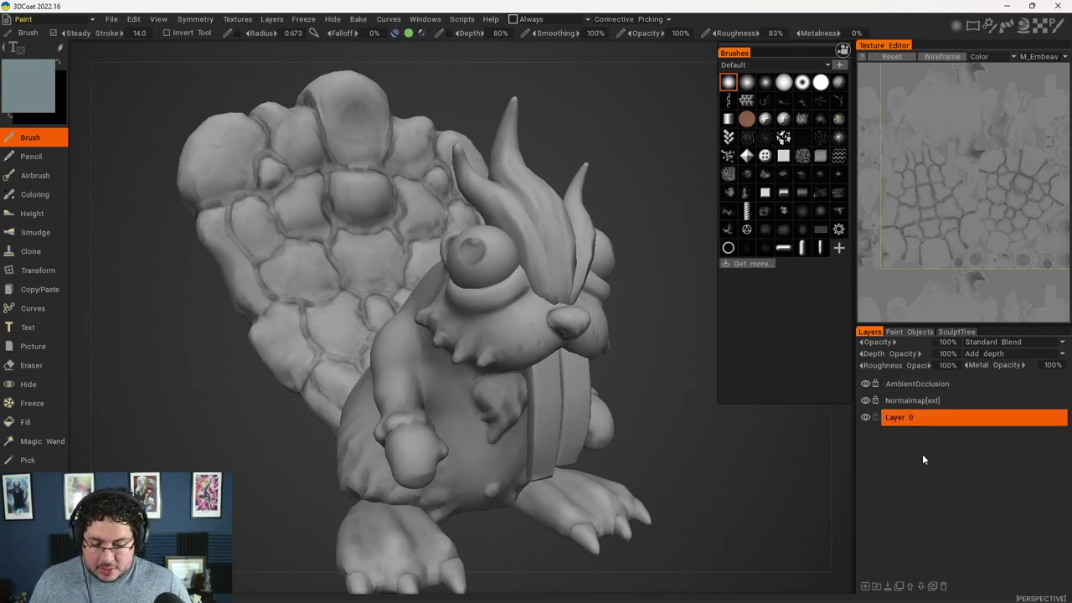
pyautogui.click(865, 586)
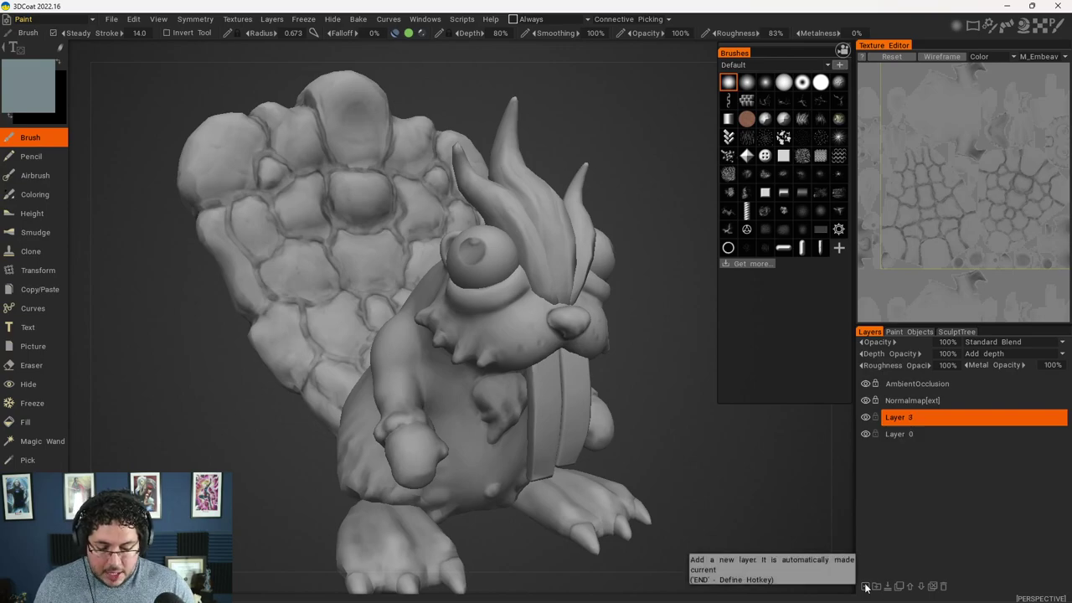
pyautogui.doubleClick(903, 416)
pyautogui.write('Bae')
pyautogui.press('Return')
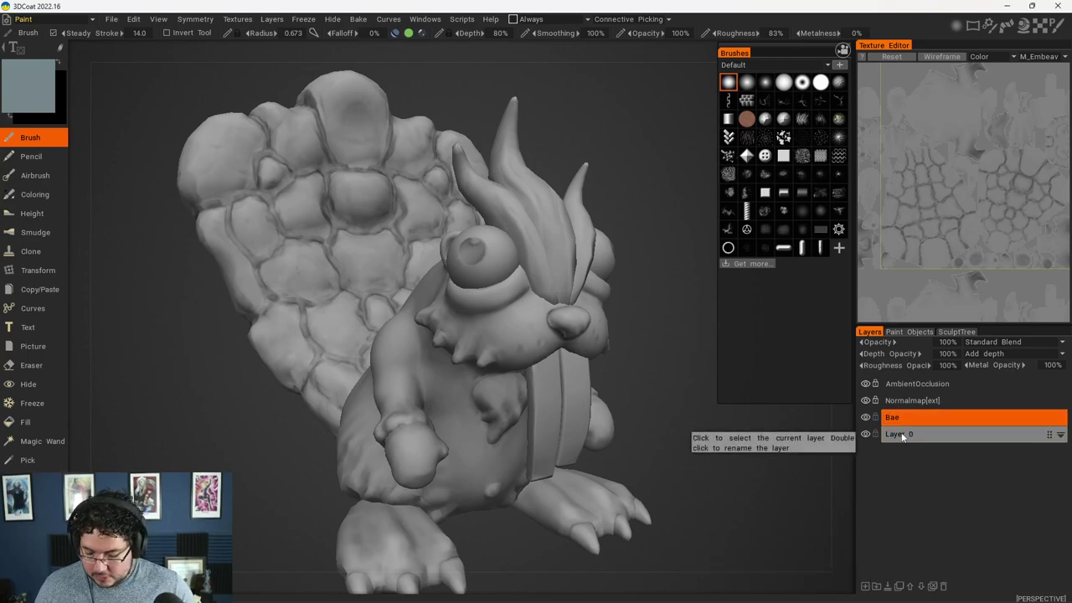
pyautogui.doubleClick(909, 418)
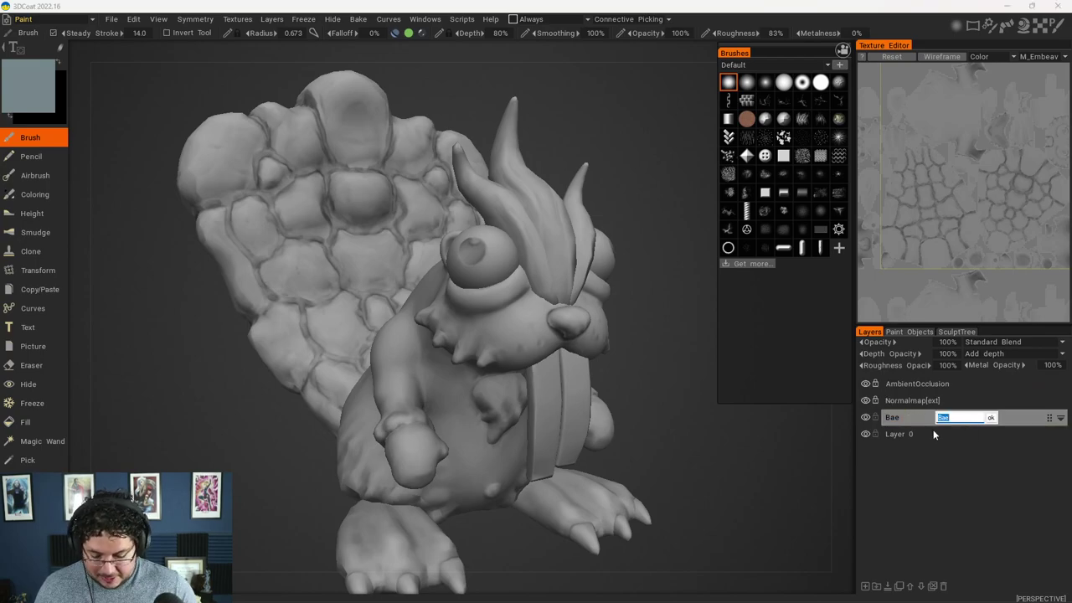
pyautogui.press('BackSpace')
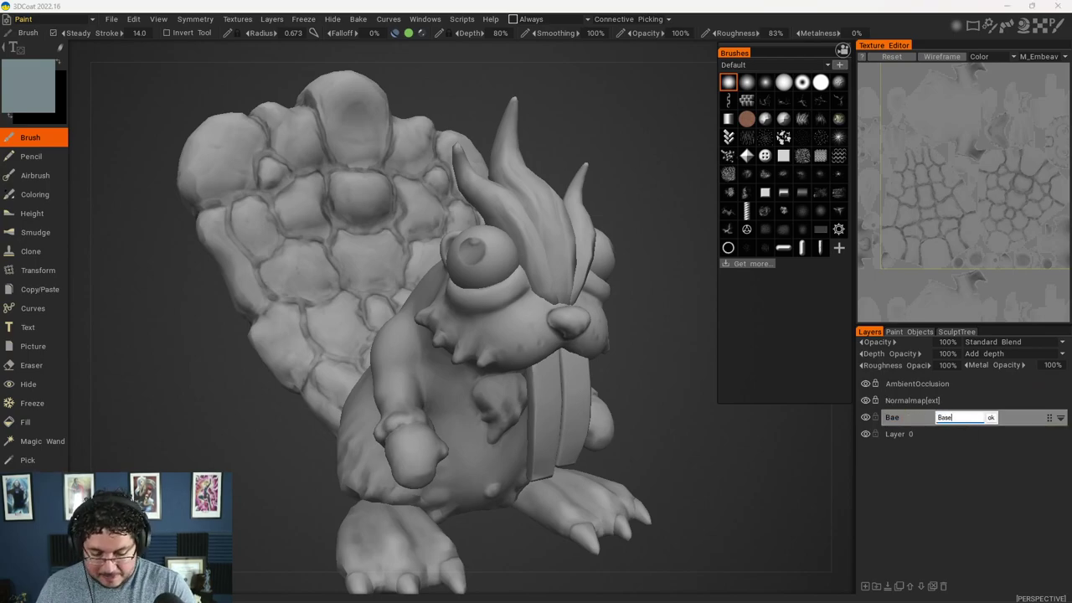
pyautogui.press('Return')
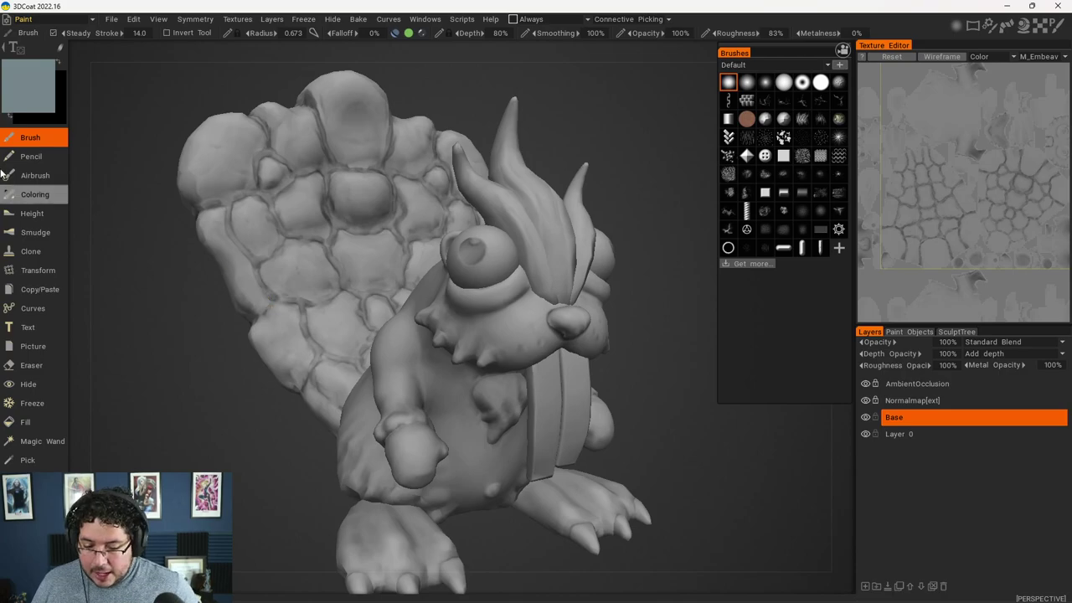
# Set the primary brush color to a muted reddish brown with hue 10.1, saturation 13% and lightness 40%.
pyautogui.click(32, 93)
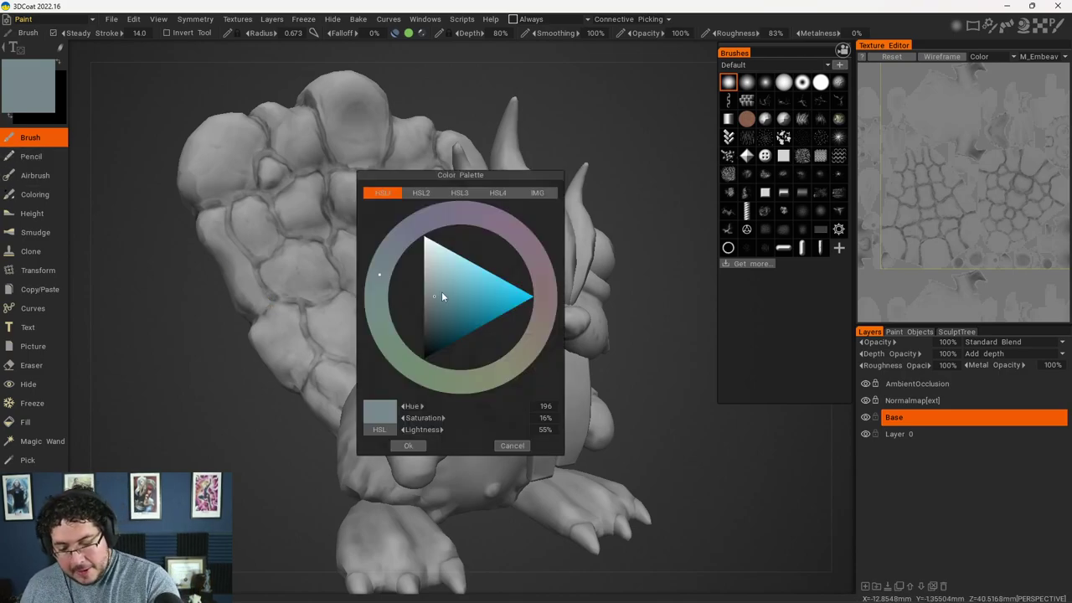
pyautogui.moveTo(434, 300); pyautogui.dragTo(434, 311)
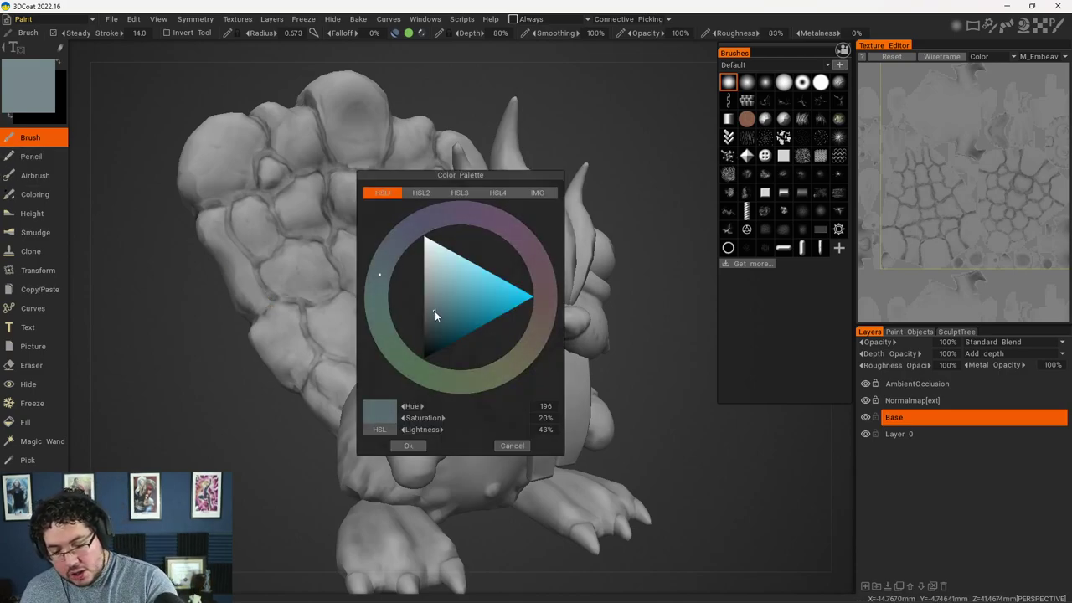
pyautogui.moveTo(380, 266)
pyautogui.mouseDown()
pyautogui.moveTo(464, 227)
pyautogui.moveTo(541, 311)
pyautogui.mouseUp()
pyautogui.moveTo(438, 315); pyautogui.dragTo(429, 311)
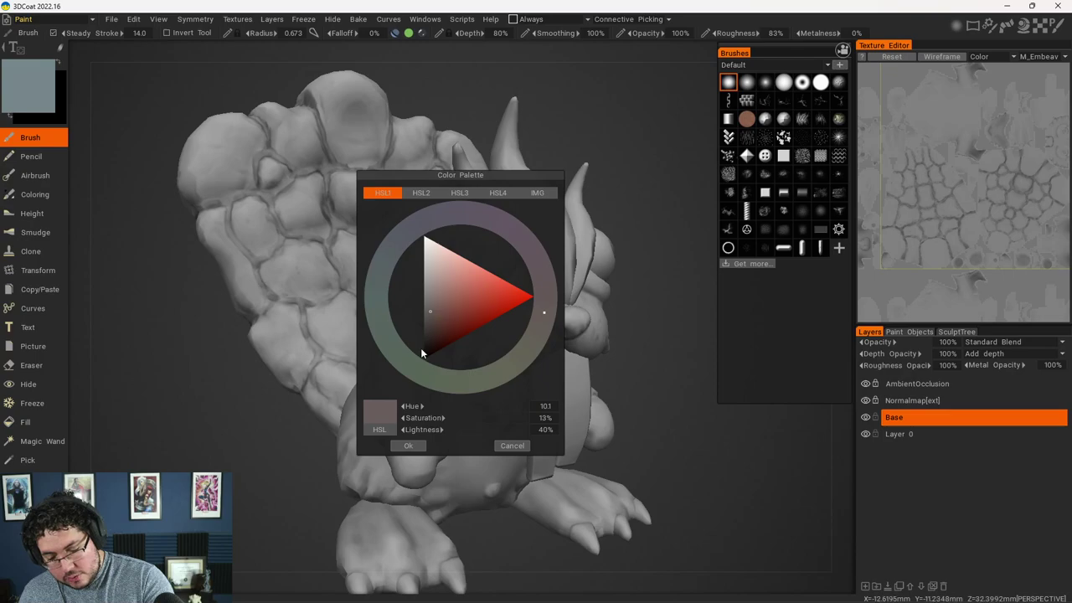
pyautogui.click(408, 446)
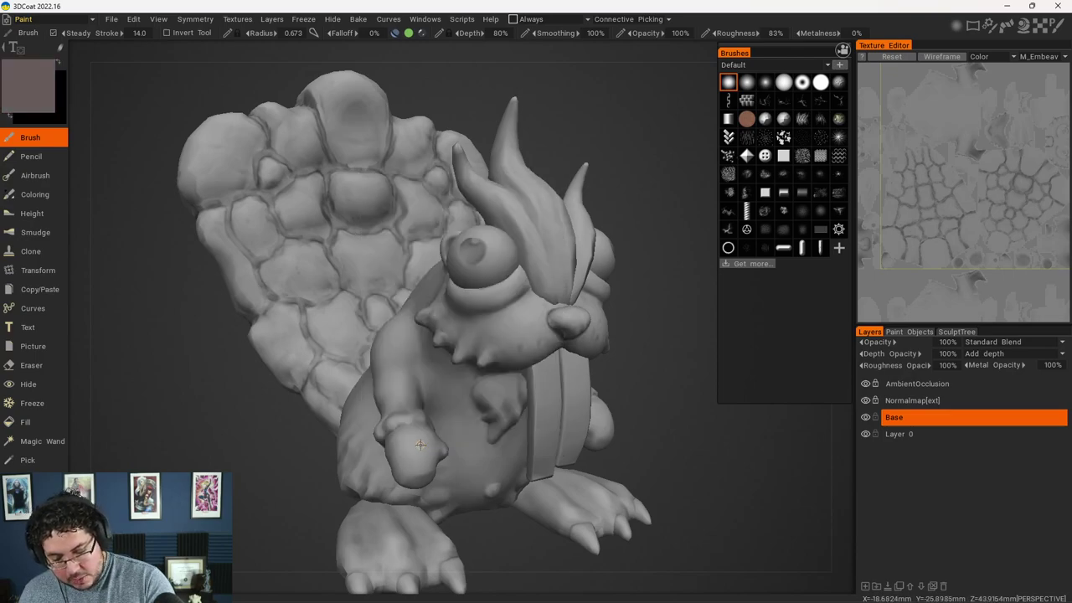
# Set the brush radius to 5.44 and paint the brown over the beaver's cheek, upper arm and chest.
pyautogui.moveTo(510, 347)
pyautogui.mouseDown(button='right')
pyautogui.moveTo(552, 349)
pyautogui.moveTo(520, 342)
pyautogui.moveTo(581, 325)
pyautogui.moveTo(538, 329)
pyautogui.moveTo(569, 340)
pyautogui.mouseUp(button='right')
pyautogui.moveTo(577, 339); pyautogui.dragTo(609, 351, button='middle')
pyautogui.moveTo(641, 316)
pyautogui.mouseDown(button='middle')
pyautogui.moveTo(634, 351)
pyautogui.moveTo(626, 294)
pyautogui.moveTo(662, 331)
pyautogui.mouseUp(button='middle')
pyautogui.click(528, 330)
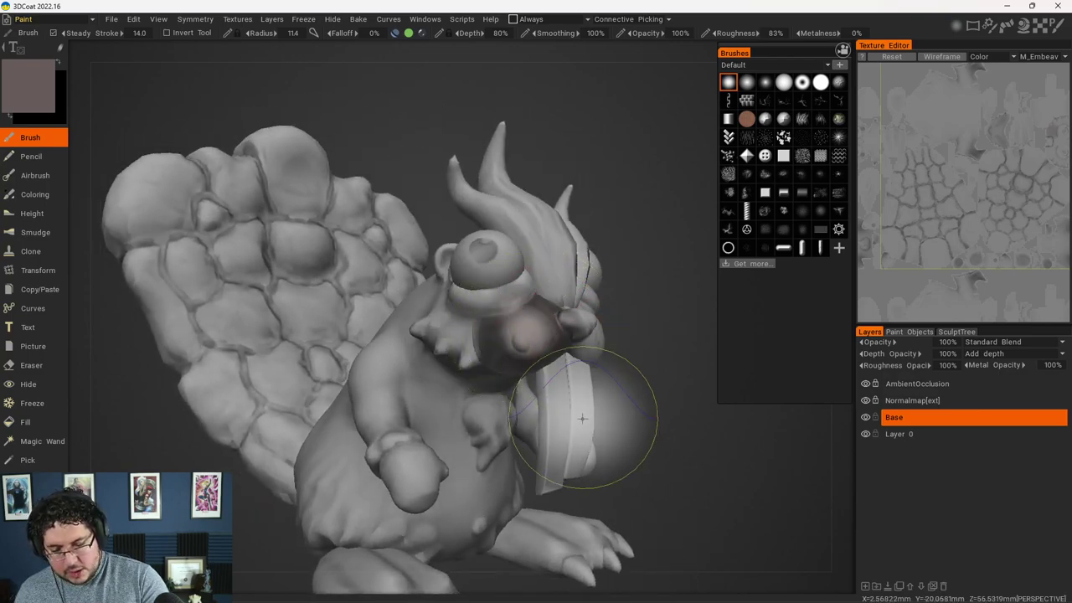
pyautogui.hotkey('ctrl', 'z')
pyautogui.moveTo(534, 321); pyautogui.dragTo(493, 319, button='right')
pyautogui.moveTo(494, 321)
pyautogui.mouseDown()
pyautogui.moveTo(481, 334)
pyautogui.moveTo(424, 325)
pyautogui.moveTo(387, 375)
pyautogui.moveTo(460, 444)
pyautogui.mouseUp()
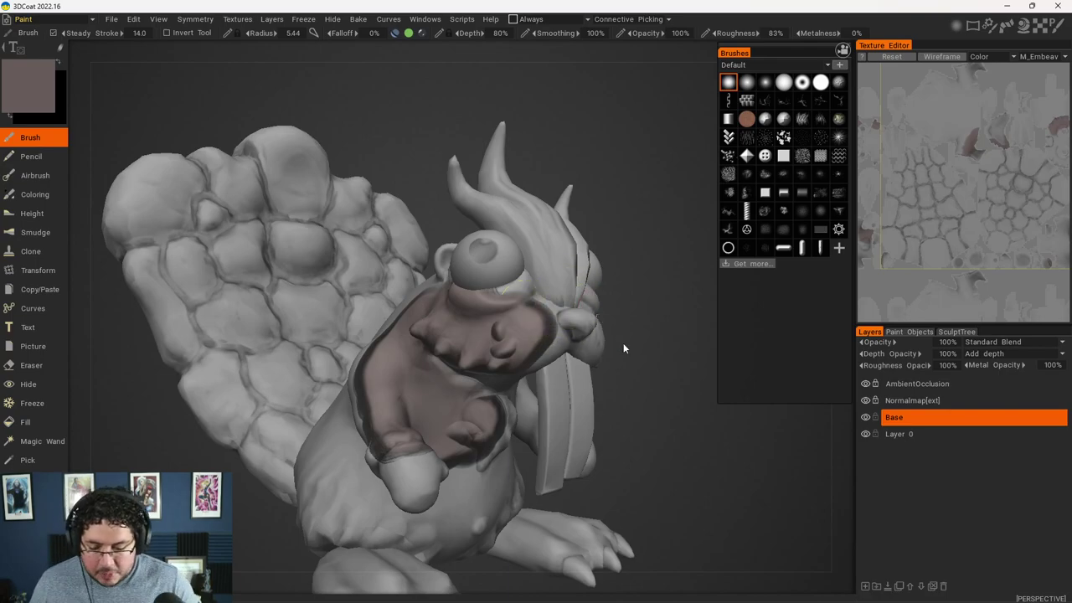
# Set the Base layer's depth, roughness and metal opacities to 0%.
pyautogui.moveTo(623, 343); pyautogui.dragTo(662, 393)
pyautogui.moveTo(662, 392); pyautogui.dragTo(529, 357, button='right')
pyautogui.moveTo(591, 420); pyautogui.dragTo(654, 484, button='right')
pyautogui.scroll(2, 643, 430)
pyautogui.moveTo(652, 445); pyautogui.dragTo(645, 400, button='middle')
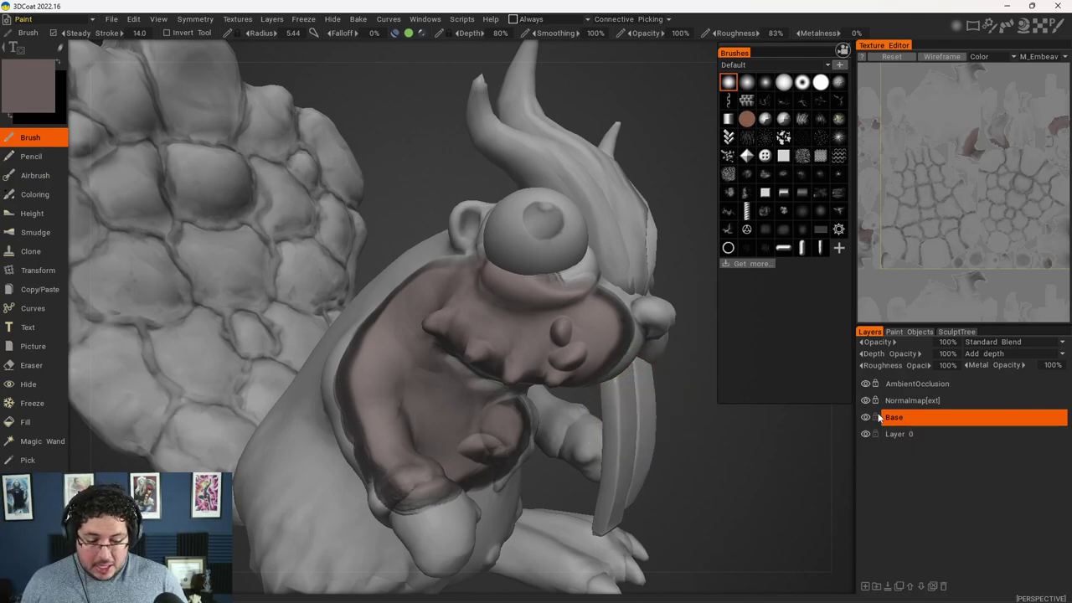
pyautogui.click(944, 355)
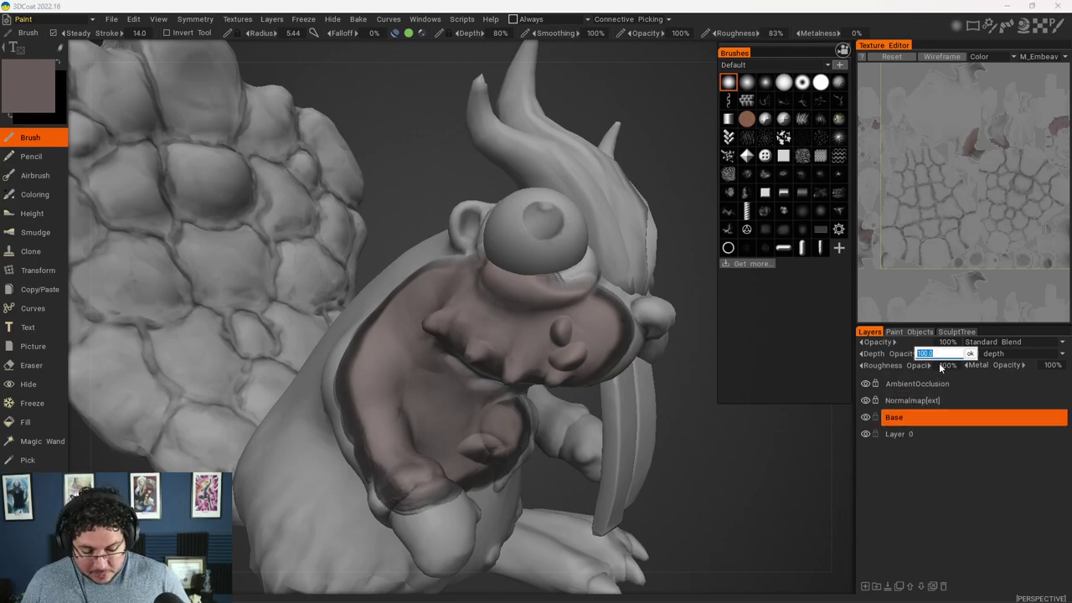
pyautogui.write('0')
pyautogui.press('Return')
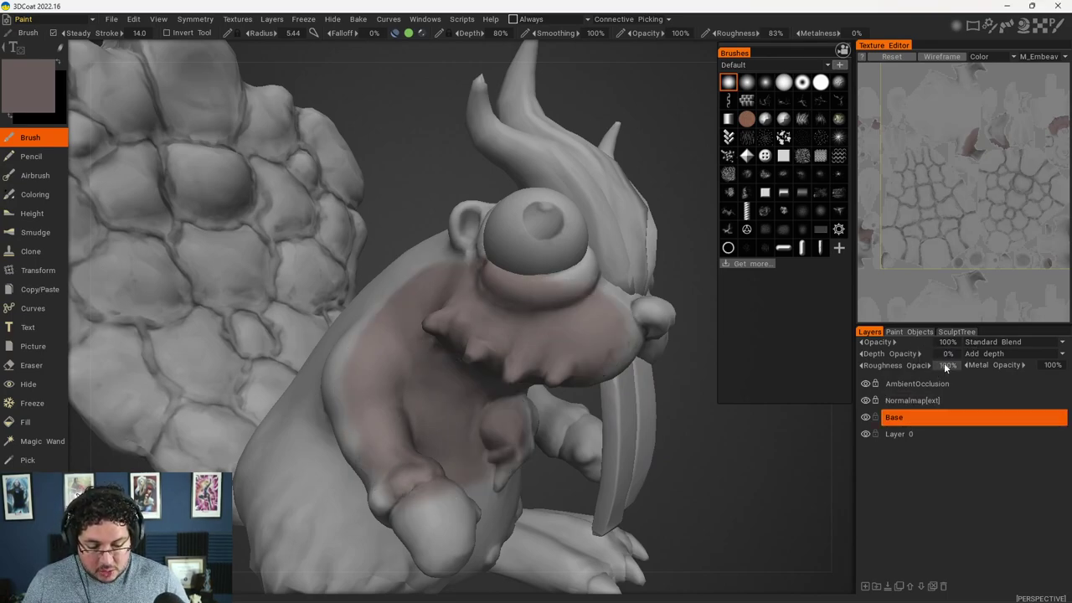
pyautogui.click(945, 366)
pyautogui.press('Return')
pyautogui.click(1038, 366)
pyautogui.write('0')
pyautogui.press('Return')
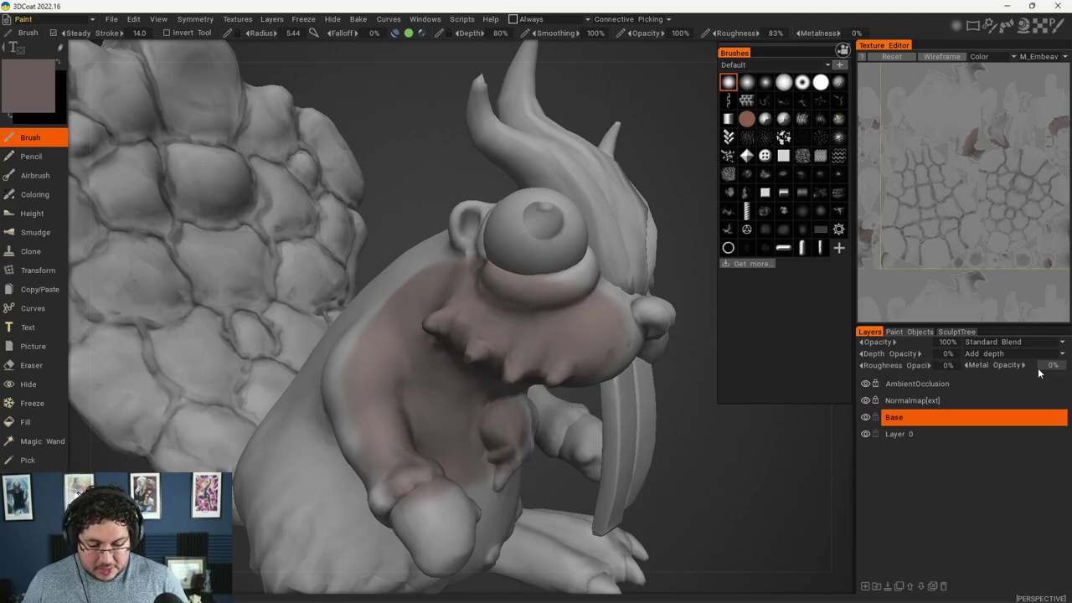
# Continue painting the brown on the Base layer over the eye, ear, snout, lower hair and shoulder.
pyautogui.click(909, 423)
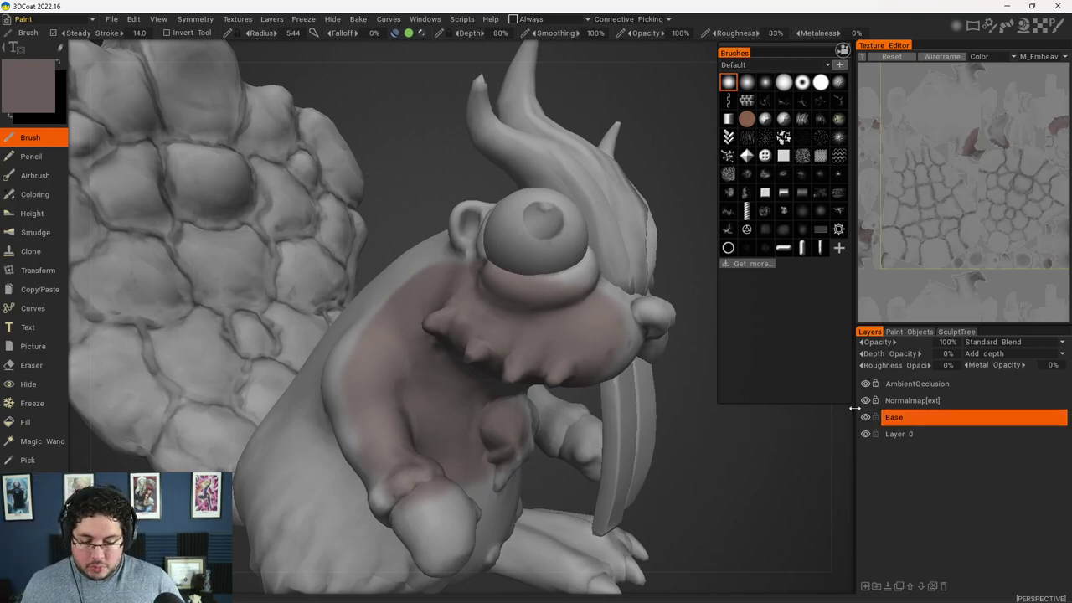
pyautogui.moveTo(536, 288)
pyautogui.mouseDown()
pyautogui.moveTo(586, 285)
pyautogui.moveTo(611, 268)
pyautogui.moveTo(544, 234)
pyautogui.moveTo(500, 228)
pyautogui.moveTo(628, 334)
pyautogui.moveTo(564, 378)
pyautogui.mouseUp()
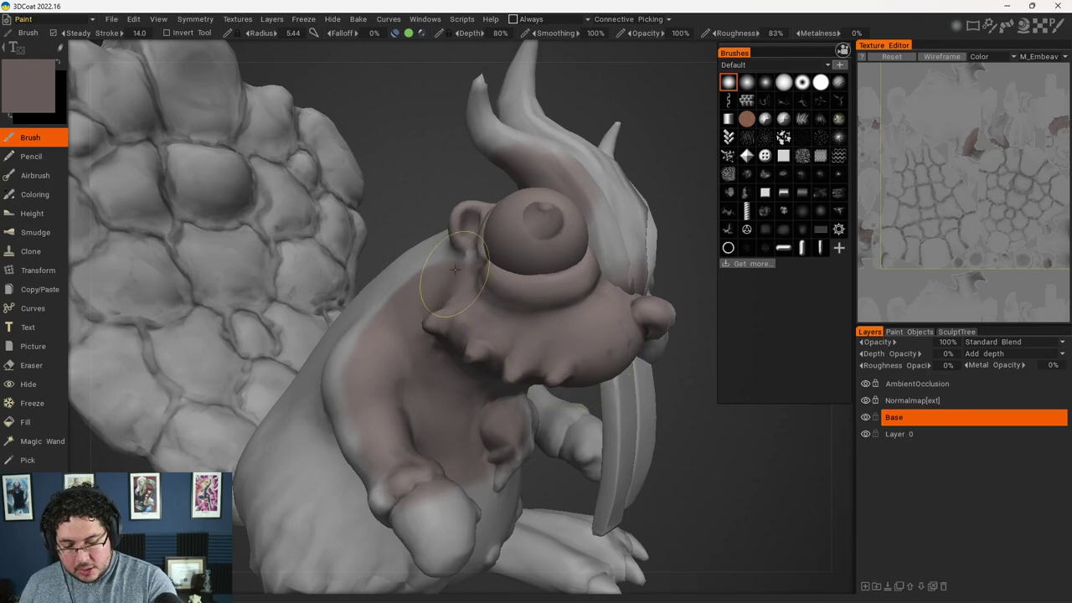
pyautogui.moveTo(454, 268); pyautogui.dragTo(423, 352)
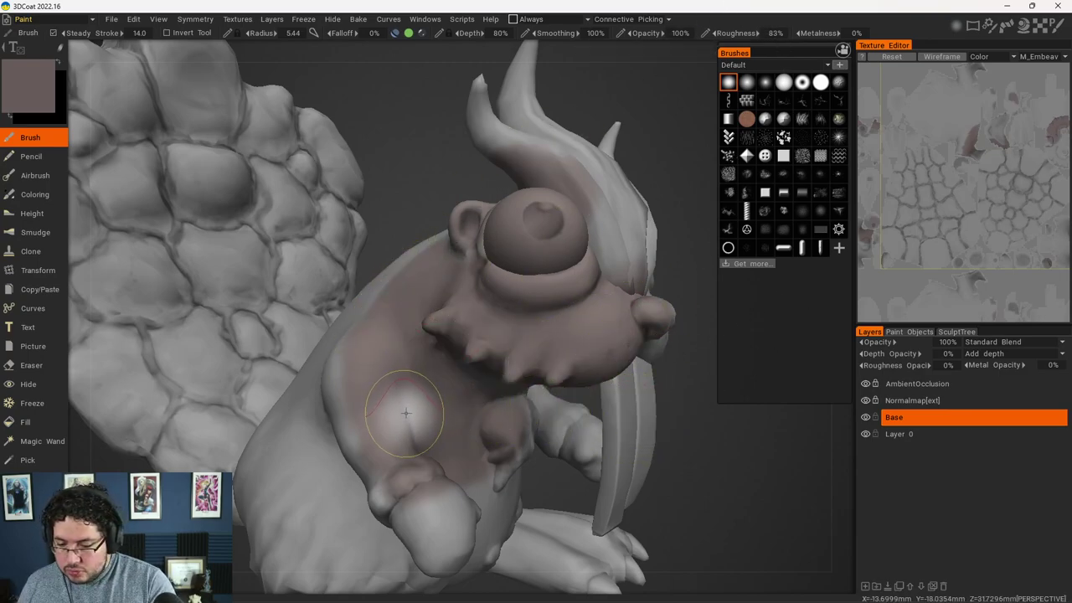
# Enable mirror symmetry across the X axis.
pyautogui.click(195, 18)
pyautogui.moveTo(237, 18)
pyautogui.moveTo(243, 48)
pyautogui.moveTo(195, 23)
pyautogui.click(225, 51)
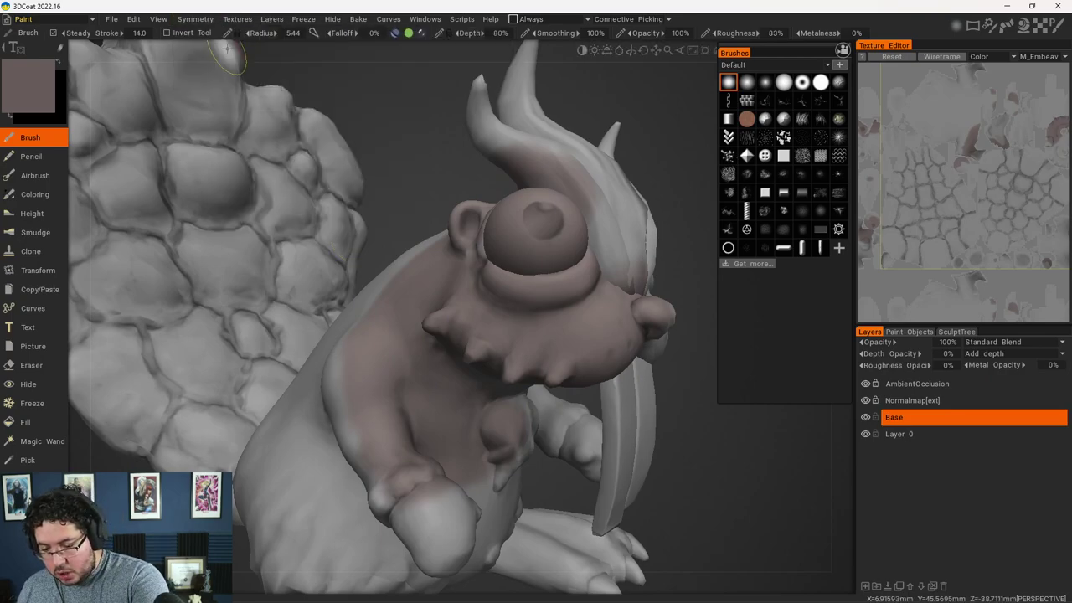
pyautogui.click(196, 19)
pyautogui.click(201, 58)
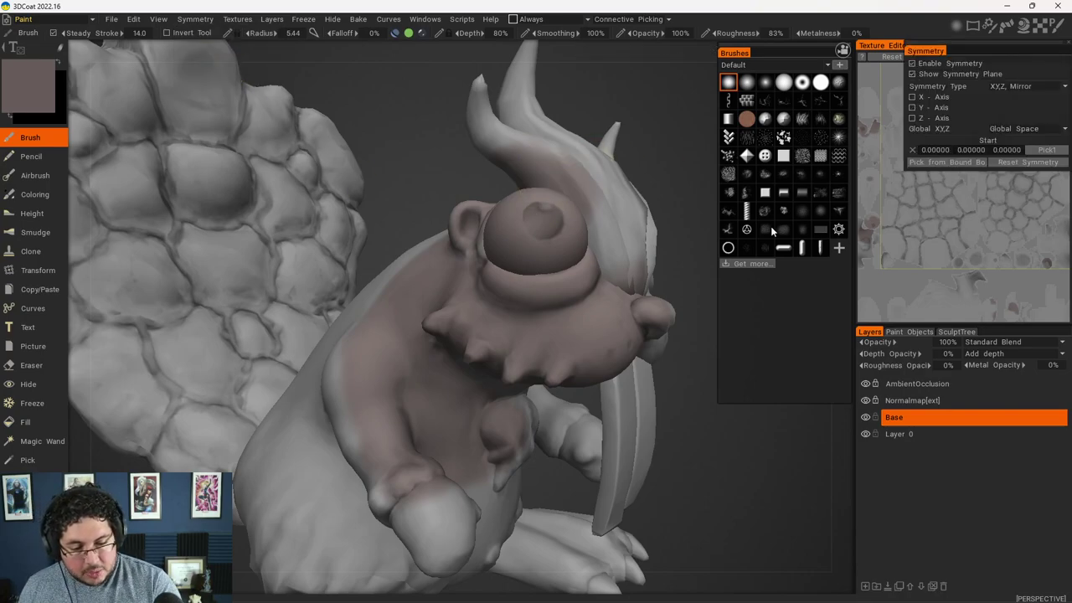
pyautogui.moveTo(577, 313)
pyautogui.mouseDown()
pyautogui.moveTo(627, 210)
pyautogui.moveTo(629, 275)
pyautogui.moveTo(627, 264)
pyautogui.mouseUp()
pyautogui.moveTo(712, 443); pyautogui.dragTo(644, 456)
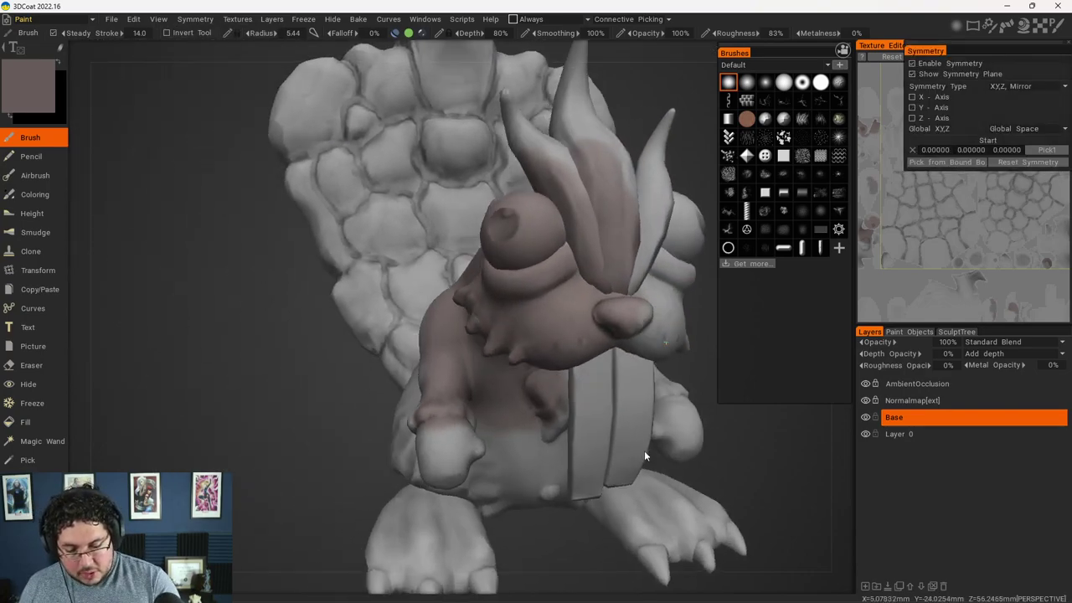
pyautogui.moveTo(644, 456); pyautogui.dragTo(747, 308, button='right')
pyautogui.click(912, 98)
# Paint mirrored brown strokes over the hair, face and upper tail, and hide the symmetry plane.
pyautogui.moveTo(599, 147)
pyautogui.mouseDown()
pyautogui.moveTo(544, 184)
pyautogui.moveTo(477, 167)
pyautogui.moveTo(393, 117)
pyautogui.moveTo(436, 176)
pyautogui.mouseUp()
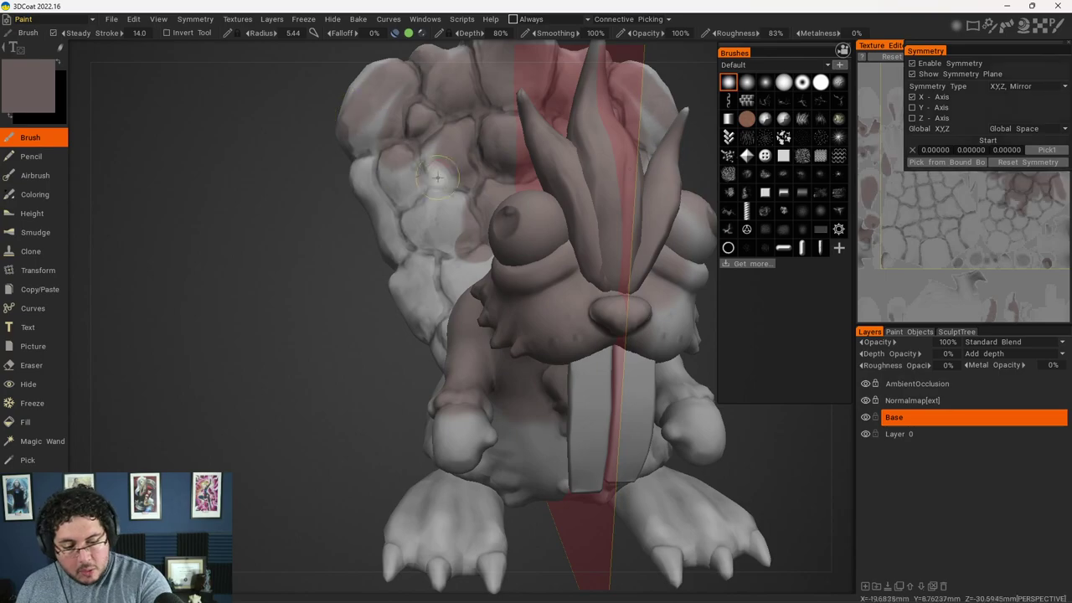
pyautogui.click(911, 75)
pyautogui.keyDown('alt'); pyautogui.moveTo(557, 275); pyautogui.dragTo(634, 318); pyautogui.keyUp('alt')
pyautogui.moveTo(635, 381)
pyautogui.keyDown('alt'); pyautogui.mouseDown()
pyautogui.moveTo(500, 425)
pyautogui.moveTo(544, 351)
pyautogui.moveTo(505, 346)
pyautogui.mouseUp(); pyautogui.keyUp('alt')
pyautogui.moveTo(365, 443)
pyautogui.mouseDown()
pyautogui.moveTo(413, 376)
pyautogui.moveTo(452, 375)
pyautogui.mouseUp()
# Enlarge the brush radius to 23.5 and cover the rest of the beaver in brown, including the tail, teeth and feet.
pyautogui.moveTo(454, 375); pyautogui.dragTo(586, 363, button='right')
pyautogui.moveTo(511, 301); pyautogui.dragTo(619, 302, button='right')
pyautogui.moveTo(474, 296)
pyautogui.mouseDown()
pyautogui.moveTo(502, 301)
pyautogui.moveTo(561, 494)
pyautogui.moveTo(352, 502)
pyautogui.moveTo(293, 402)
pyautogui.moveTo(192, 168)
pyautogui.moveTo(242, 384)
pyautogui.moveTo(275, 78)
pyautogui.moveTo(276, 102)
pyautogui.moveTo(528, 377)
pyautogui.mouseUp()
pyautogui.scroll(4, 528, 385)
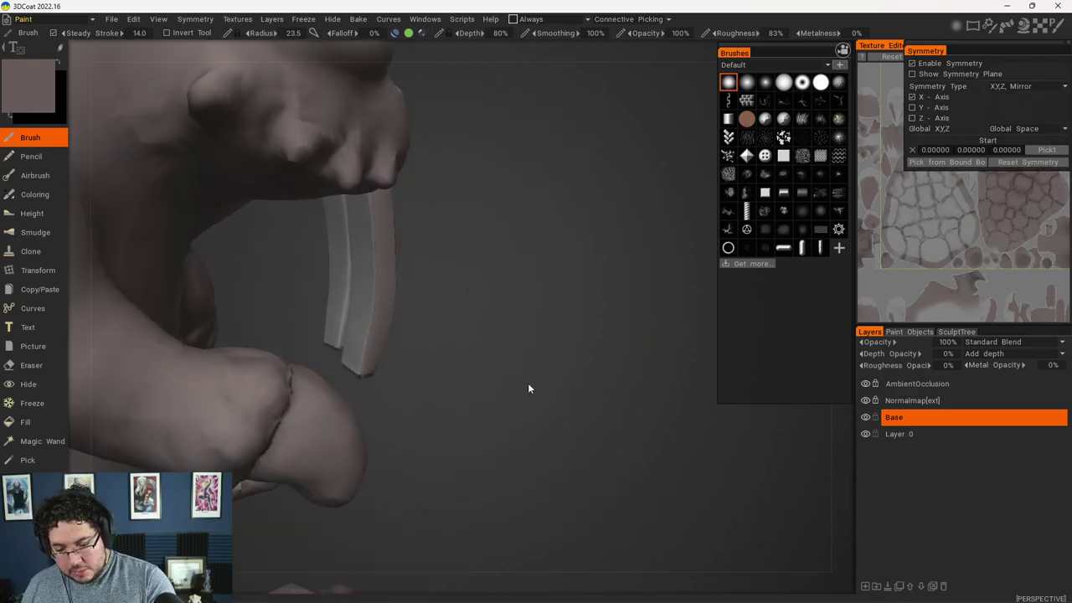
pyautogui.keyDown('alt'); pyautogui.moveTo(528, 383); pyautogui.dragTo(349, 296, button='right'); pyautogui.keyUp('alt')
pyautogui.keyDown('alt'); pyautogui.moveTo(349, 297); pyautogui.dragTo(493, 357, button='middle'); pyautogui.keyUp('alt')
pyautogui.moveTo(391, 311)
pyautogui.mouseDown()
pyautogui.moveTo(355, 238)
pyautogui.moveTo(359, 394)
pyautogui.moveTo(452, 385)
pyautogui.moveTo(521, 252)
pyautogui.moveTo(503, 258)
pyautogui.moveTo(537, 359)
pyautogui.mouseUp()
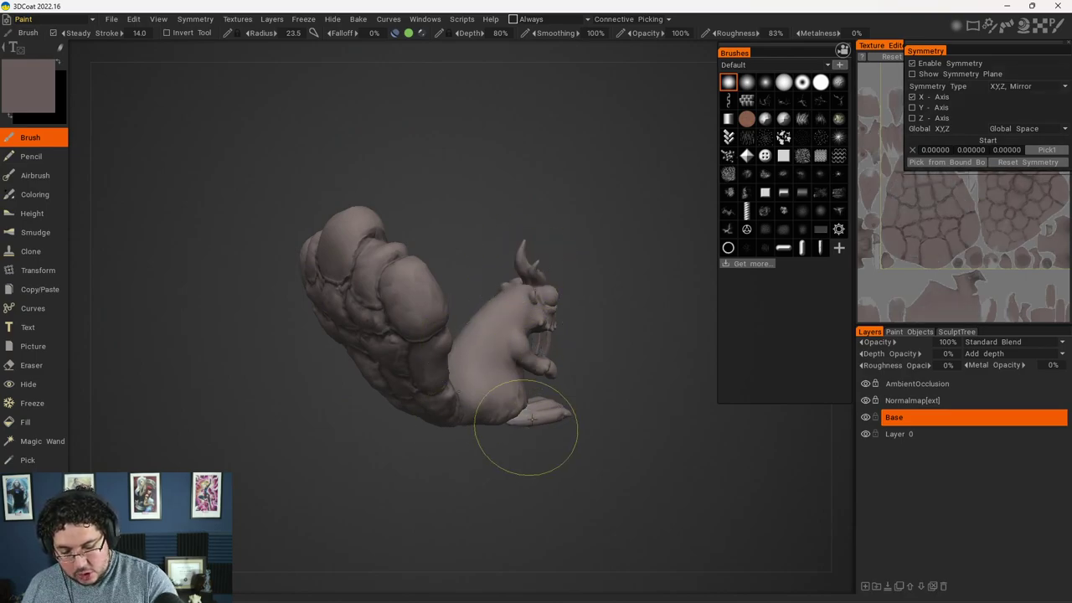
pyautogui.moveTo(574, 395)
pyautogui.keyDown('alt'); pyautogui.mouseDown()
pyautogui.moveTo(545, 419)
pyautogui.moveTo(527, 465)
pyautogui.moveTo(505, 475)
pyautogui.mouseUp(); pyautogui.keyUp('alt')
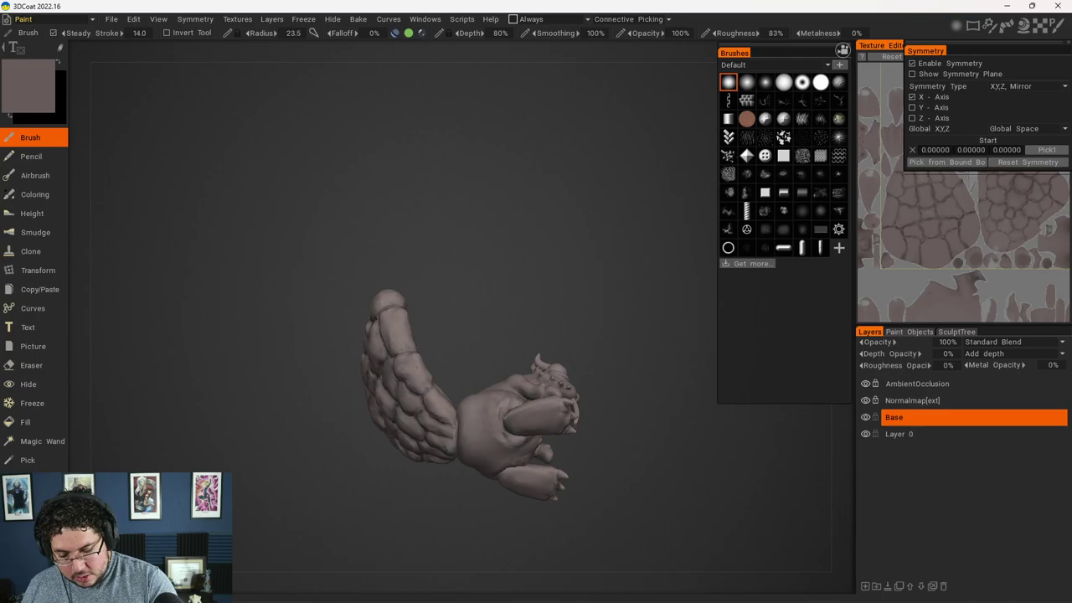
pyautogui.moveTo(393, 285)
pyautogui.keyDown('alt'); pyautogui.mouseDown()
pyautogui.moveTo(416, 505)
pyautogui.moveTo(477, 383)
pyautogui.mouseUp(); pyautogui.keyUp('alt')
pyautogui.moveTo(543, 352)
pyautogui.keyDown('alt'); pyautogui.mouseDown()
pyautogui.moveTo(610, 328)
pyautogui.moveTo(603, 318)
pyautogui.mouseUp(); pyautogui.keyUp('alt')
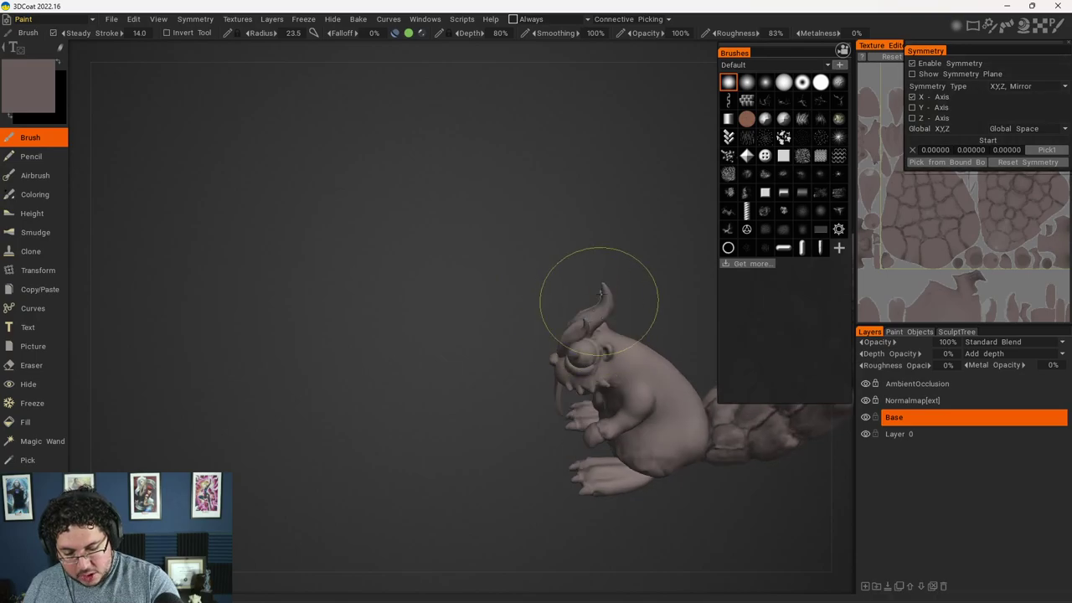
# Examine the beaver from the front and close up to check the base color coverage.
pyautogui.moveTo(553, 439)
pyautogui.keyDown('alt'); pyautogui.mouseDown()
pyautogui.moveTo(734, 457)
pyautogui.moveTo(629, 421)
pyautogui.moveTo(644, 408)
pyautogui.mouseUp(); pyautogui.keyUp('alt')
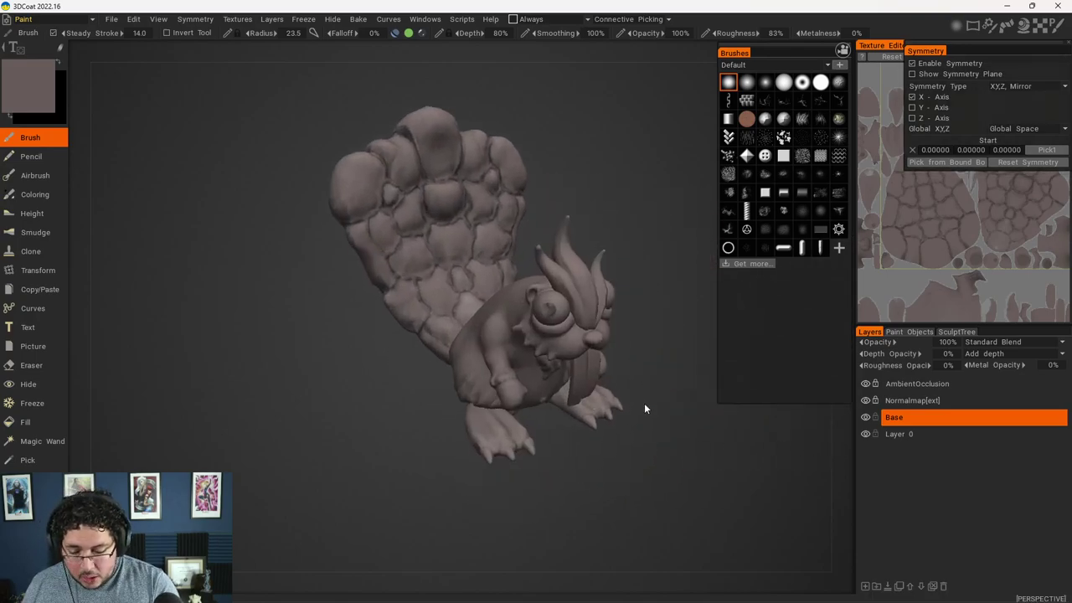
pyautogui.keyDown('alt'); pyautogui.moveTo(644, 408); pyautogui.dragTo(662, 446, button='right'); pyautogui.keyUp('alt')
pyautogui.keyDown('alt'); pyautogui.moveTo(662, 445); pyautogui.dragTo(593, 407, button='middle'); pyautogui.keyUp('alt')
pyautogui.keyDown('alt'); pyautogui.moveTo(593, 407); pyautogui.dragTo(530, 335, button='right'); pyautogui.keyUp('alt')
pyautogui.keyDown('alt'); pyautogui.moveTo(530, 335); pyautogui.dragTo(513, 344, button='middle'); pyautogui.keyUp('alt')
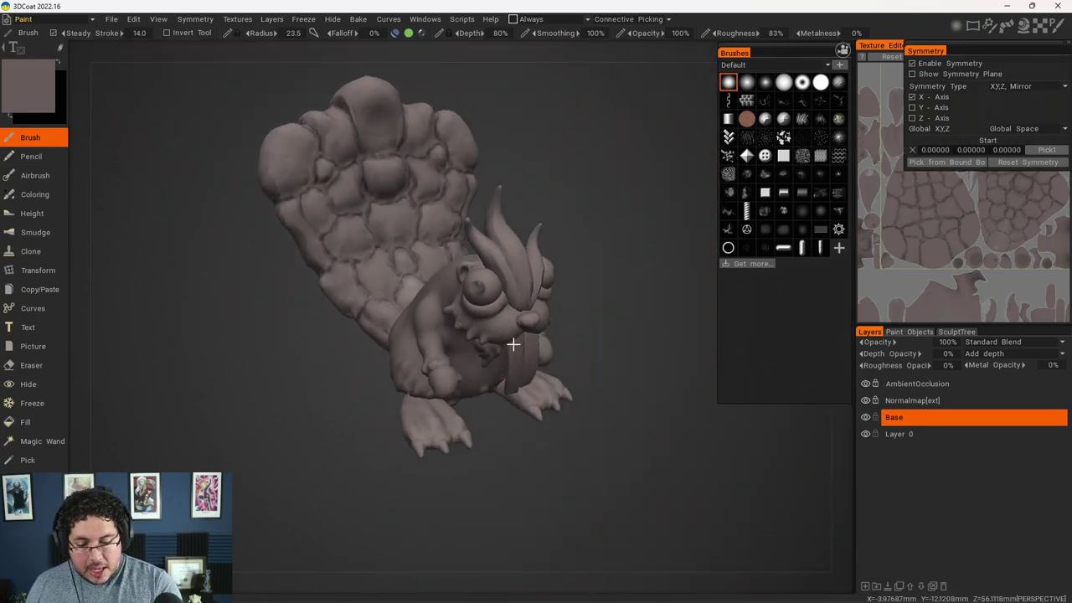
pyautogui.scroll(5, 595, 423)
pyautogui.scroll(-2, 561, 390)
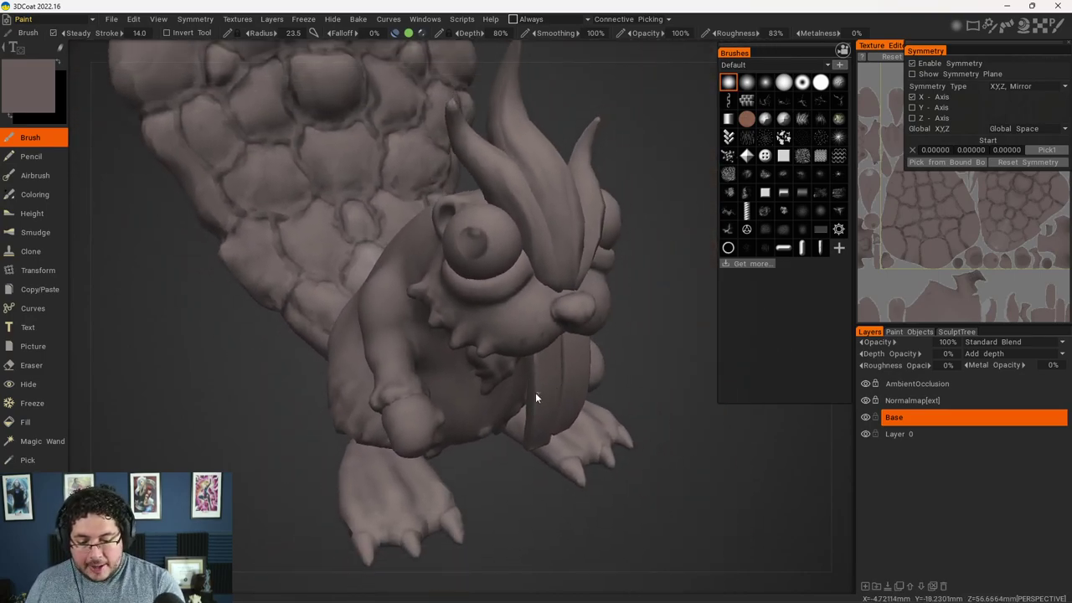
pyautogui.keyDown('alt'); pyautogui.moveTo(536, 398); pyautogui.dragTo(477, 442); pyautogui.keyUp('alt')
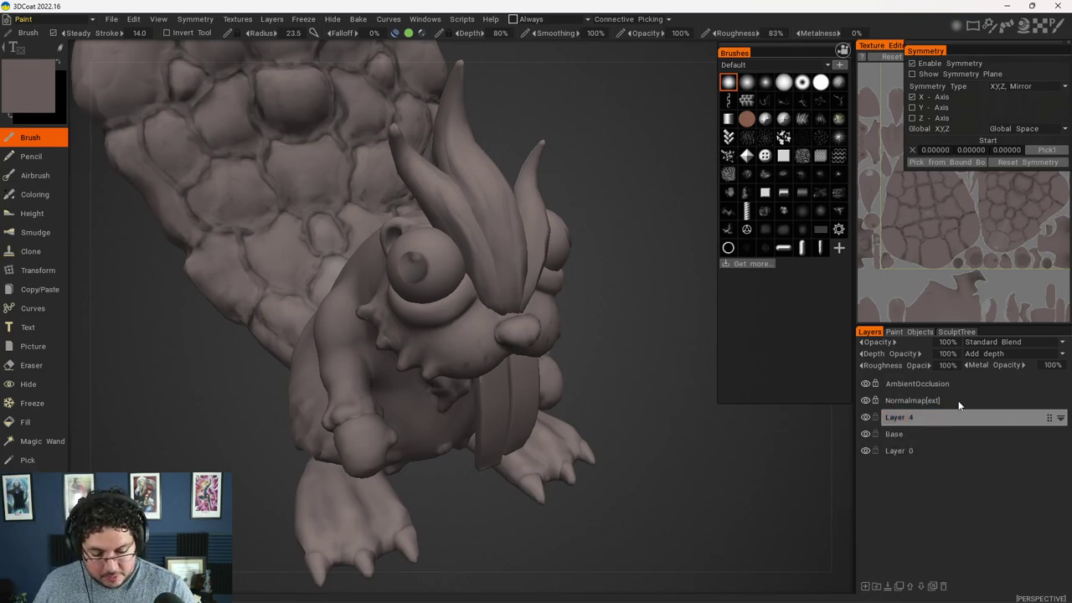
# Add a new layer above Base and set its depth, roughness and metal opacities to 0%.
pyautogui.write('0')
pyautogui.press('Return')
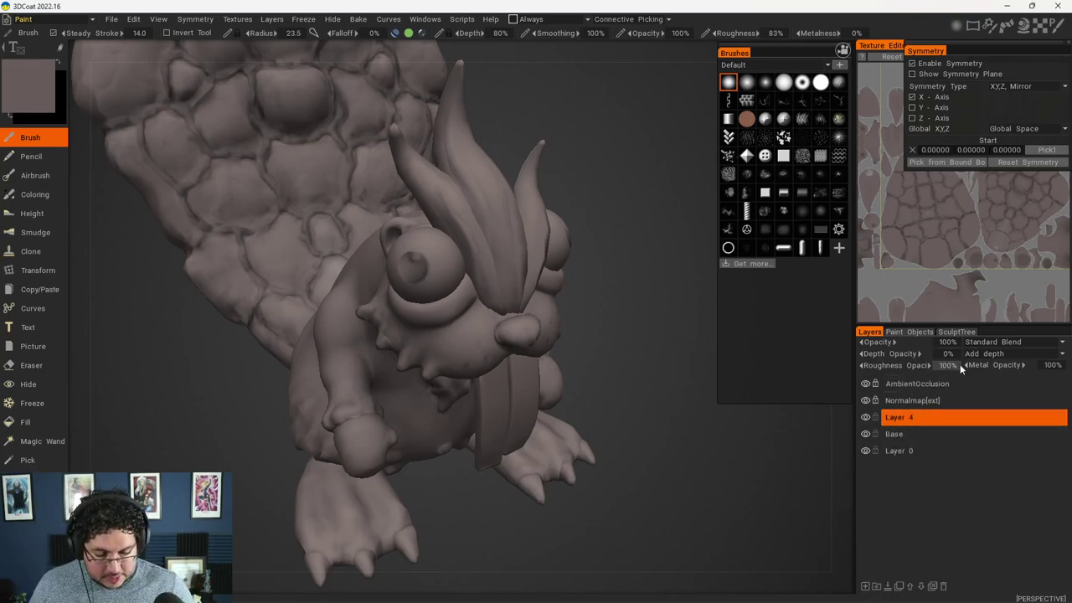
pyautogui.click(941, 362)
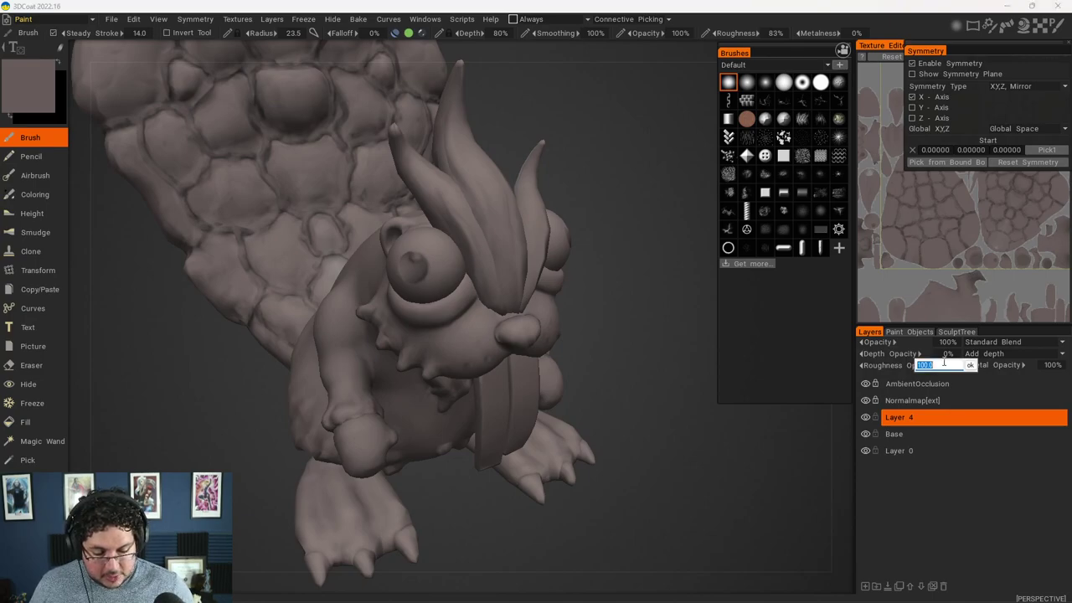
pyautogui.write('0')
pyautogui.press('Return')
pyautogui.click(1037, 364)
pyautogui.write('0')
pyautogui.press('Return')
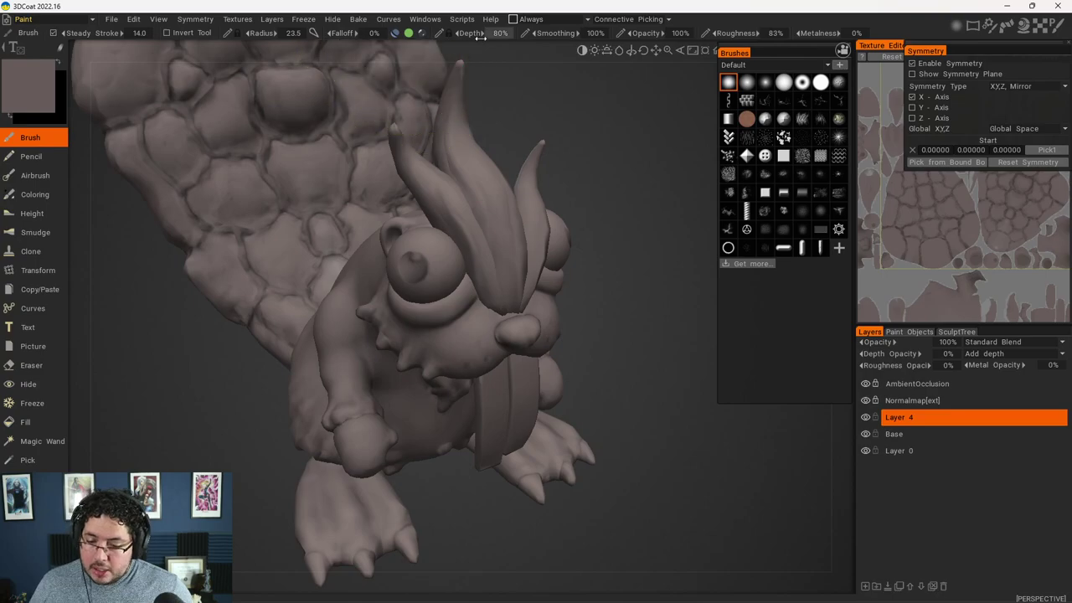
# Change the primary brush color to a lighter warm brown with hue 20.3, saturation 12% and lightness 56%.
pyautogui.click(490, 20)
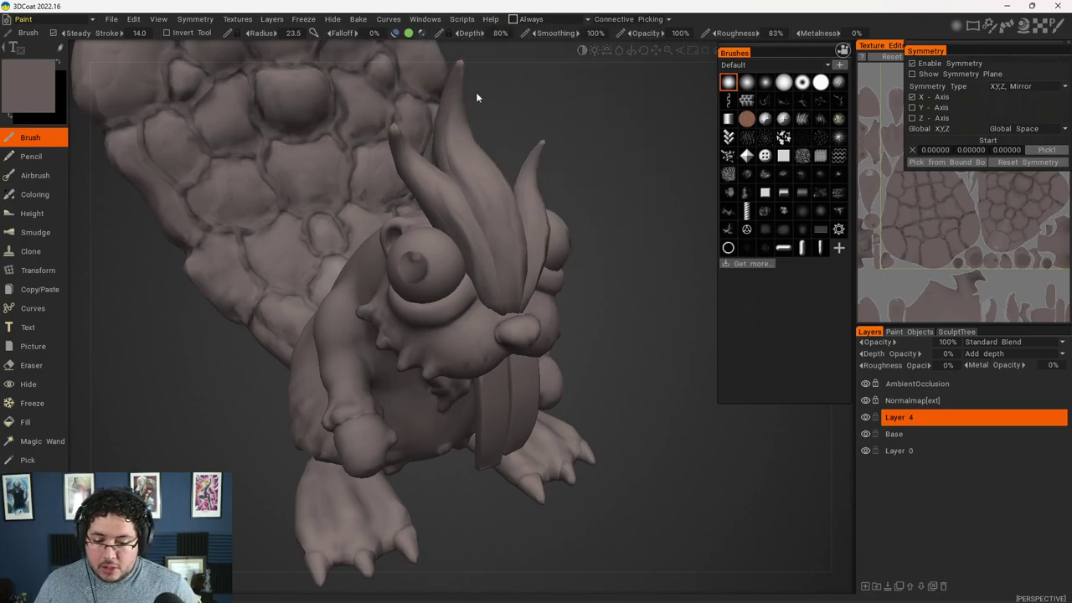
pyautogui.moveTo(610, 206); pyautogui.dragTo(565, 225)
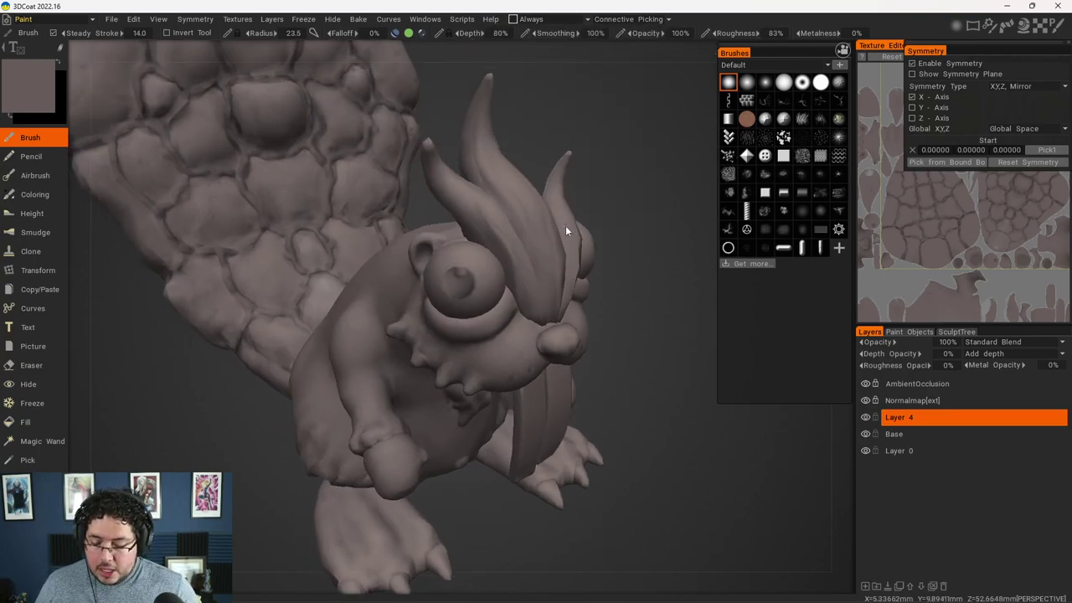
pyautogui.moveTo(565, 225); pyautogui.dragTo(534, 258, button='right')
pyautogui.scroll(-8, 533, 258)
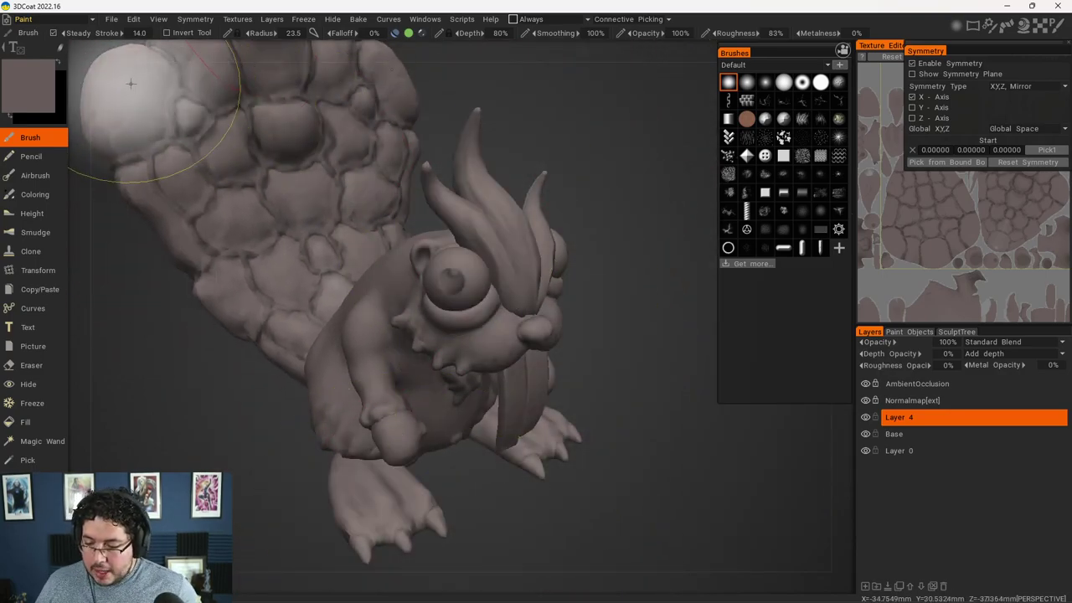
pyautogui.click(48, 83)
pyautogui.moveTo(432, 310); pyautogui.dragTo(432, 294)
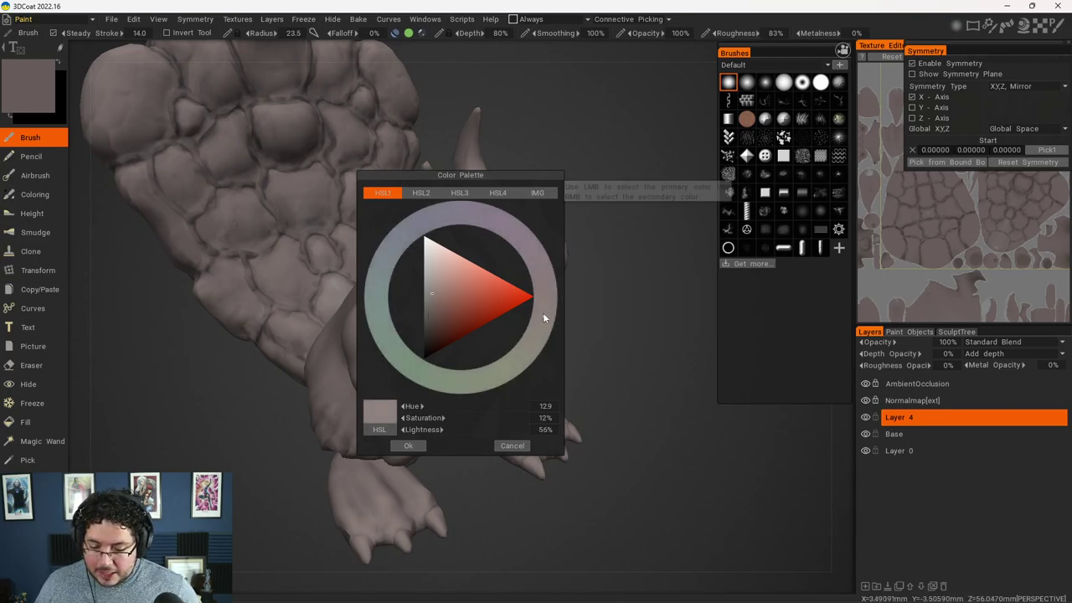
pyautogui.moveTo(543, 313); pyautogui.dragTo(541, 327)
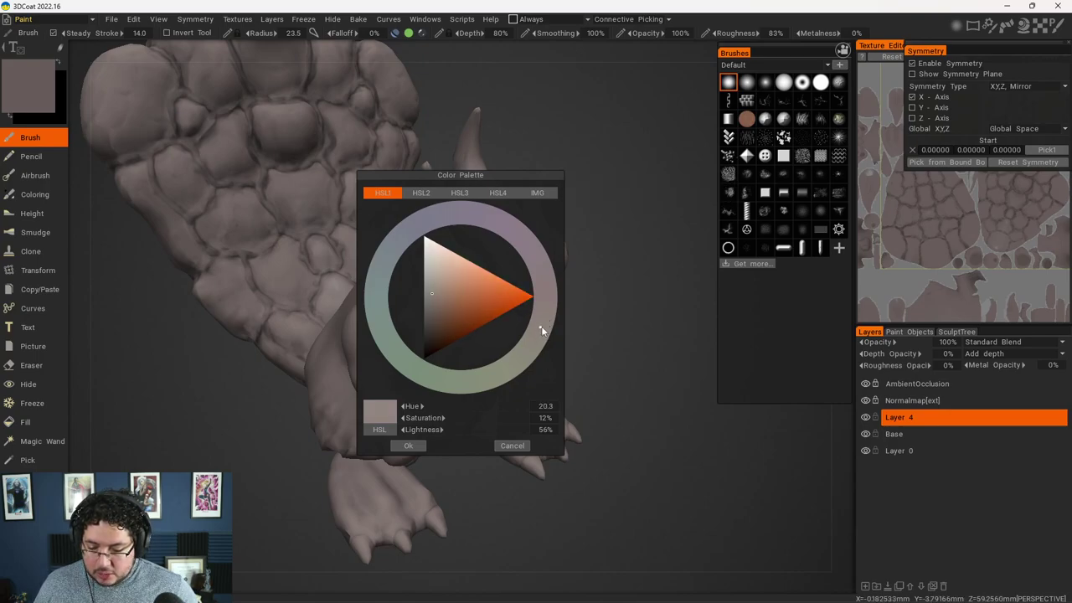
pyautogui.click(423, 446)
# Switch to the hard round brush at radius 2.56 and paint the lighter brown on the beaver's nose and upper cheeks.
pyautogui.keyDown('alt'); pyautogui.moveTo(466, 292); pyautogui.dragTo(442, 333, button='right'); pyautogui.keyUp('alt')
pyautogui.keyDown('alt'); pyautogui.moveTo(442, 334); pyautogui.dragTo(484, 314); pyautogui.keyUp('alt')
pyautogui.moveTo(484, 315); pyautogui.dragTo(287, 268, button='right')
pyautogui.moveTo(587, 287)
pyautogui.mouseDown(button='right')
pyautogui.moveTo(586, 277)
pyautogui.moveTo(553, 290)
pyautogui.mouseUp(button='right')
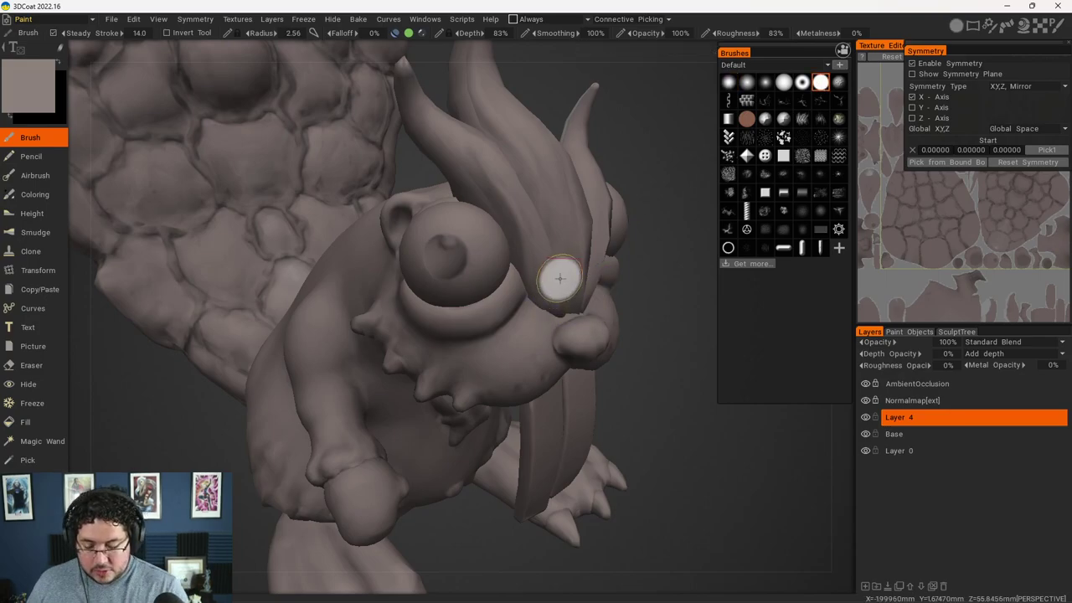
pyautogui.moveTo(526, 333)
pyautogui.mouseDown()
pyautogui.moveTo(497, 372)
pyautogui.moveTo(530, 359)
pyautogui.moveTo(535, 337)
pyautogui.mouseUp()
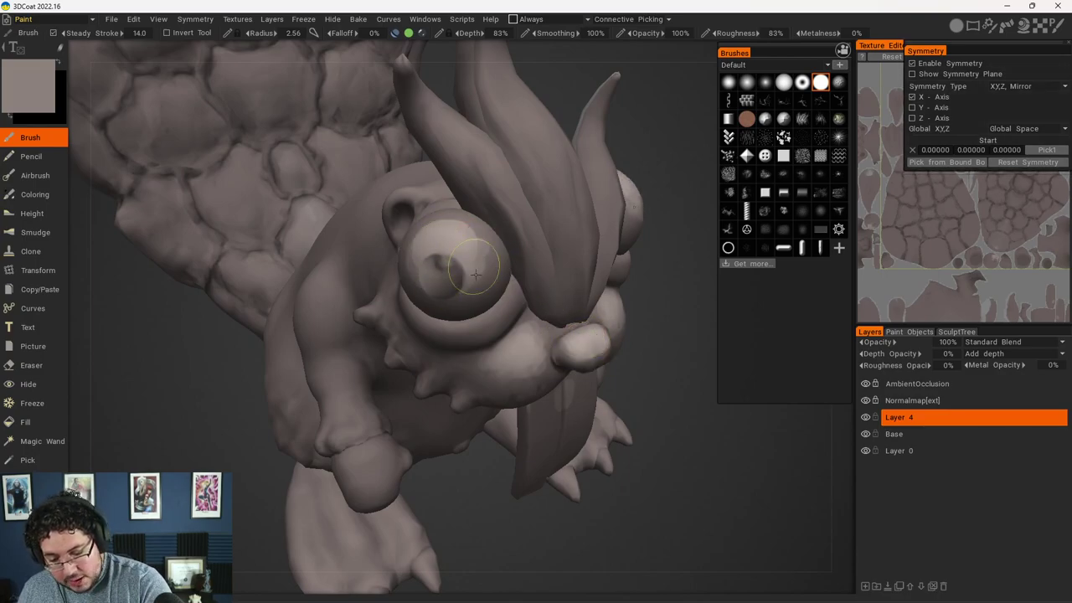
# Paint lighter brown highlights across the upper halves of the eyeballs and along the muzzle.
pyautogui.moveTo(514, 261)
pyautogui.keyDown('alt'); pyautogui.mouseDown()
pyautogui.moveTo(508, 279)
pyautogui.moveTo(486, 283)
pyautogui.mouseUp(); pyautogui.keyUp('alt')
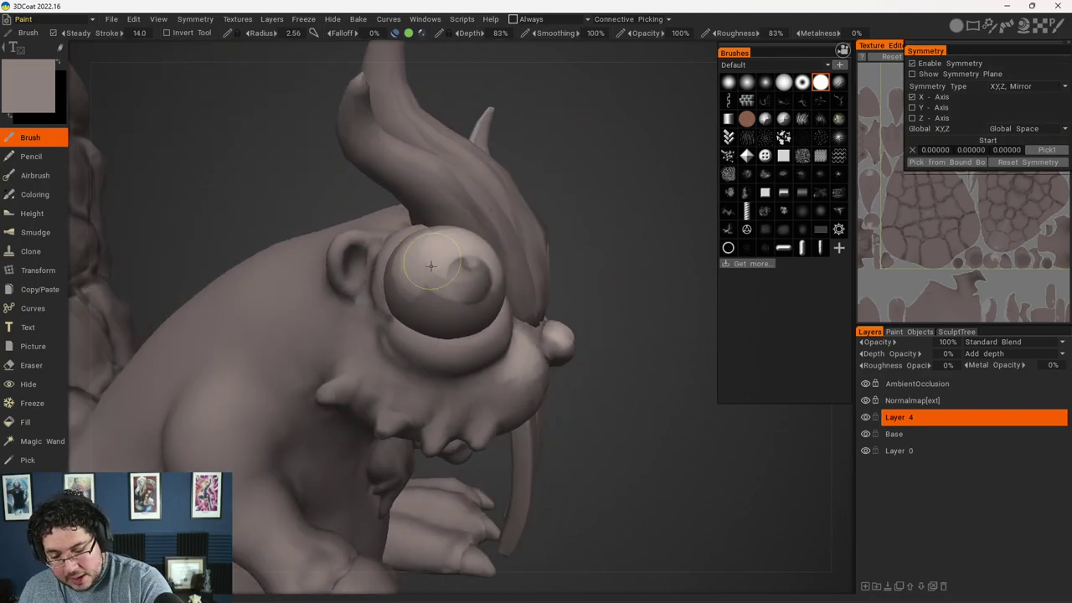
pyautogui.moveTo(458, 288); pyautogui.dragTo(436, 264, button='middle')
pyautogui.moveTo(475, 293); pyautogui.dragTo(479, 273, button='middle')
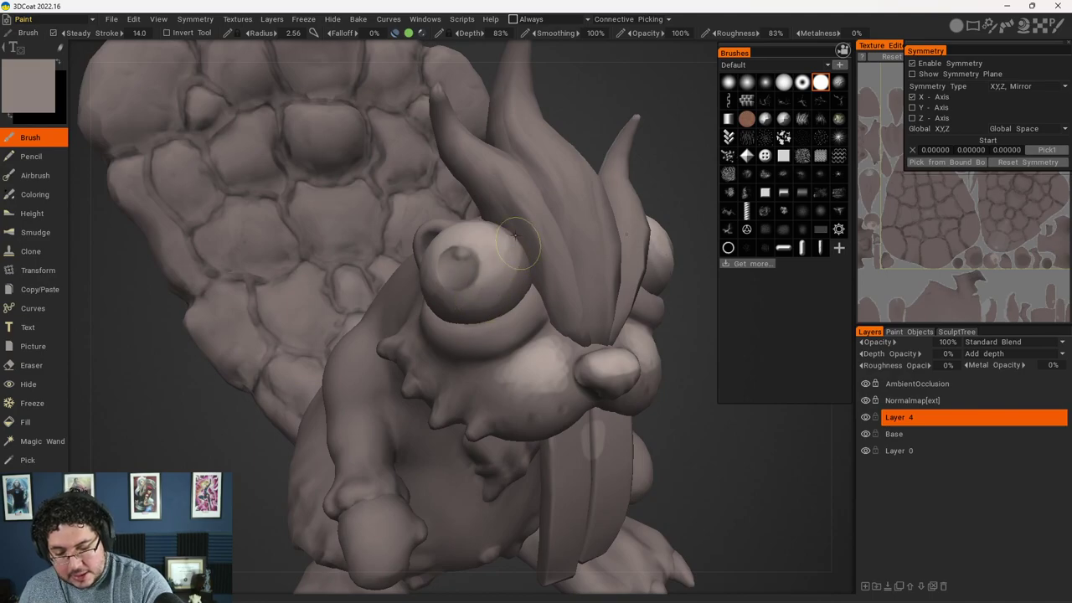
pyautogui.moveTo(505, 266); pyautogui.dragTo(675, 351, button='middle')
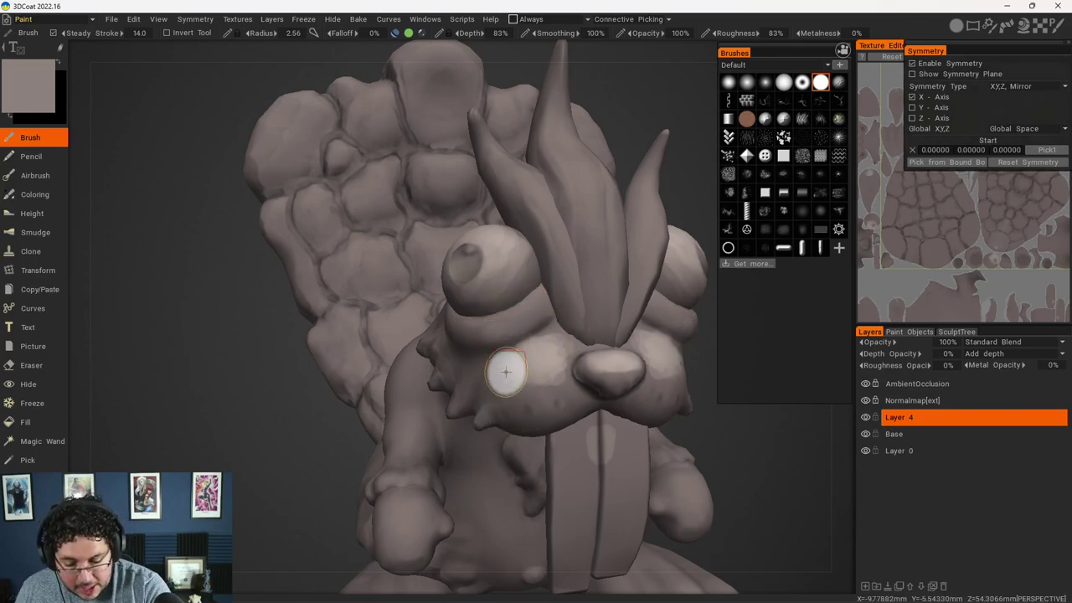
# Sample intermediate browns from the model and paint over the highlight edges on the eyeballs and cheeks to blend them.
pyautogui.moveTo(487, 363)
pyautogui.keyDown('alt'); pyautogui.mouseDown(button='right')
pyautogui.moveTo(529, 433)
pyautogui.moveTo(495, 410)
pyautogui.mouseUp(button='right'); pyautogui.keyUp('alt')
pyautogui.press('v')
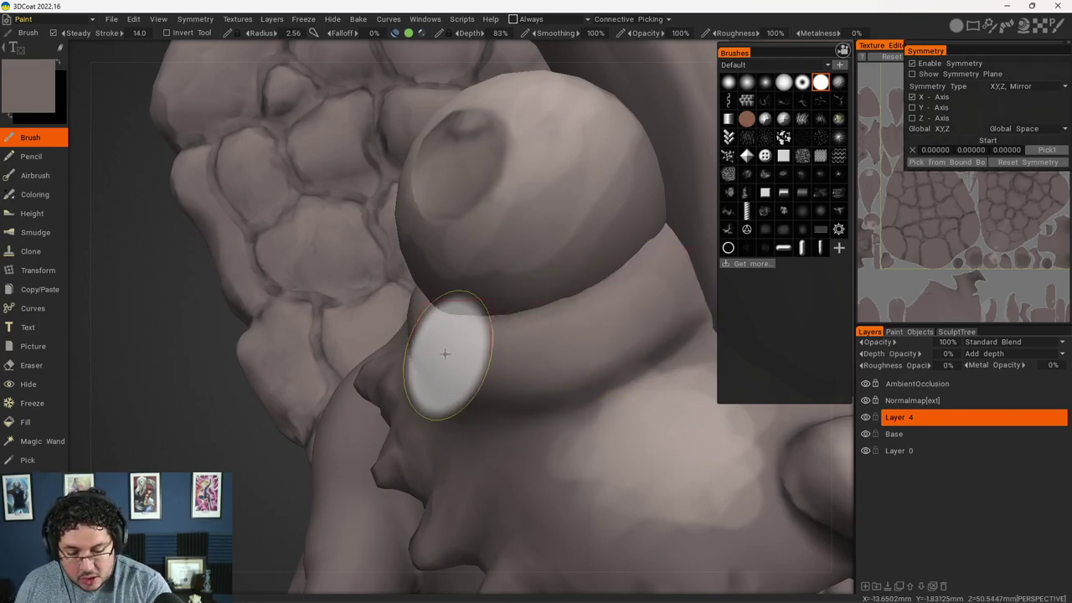
pyautogui.keyDown('alt'); pyautogui.moveTo(719, 449); pyautogui.dragTo(582, 347, button='right'); pyautogui.keyUp('alt')
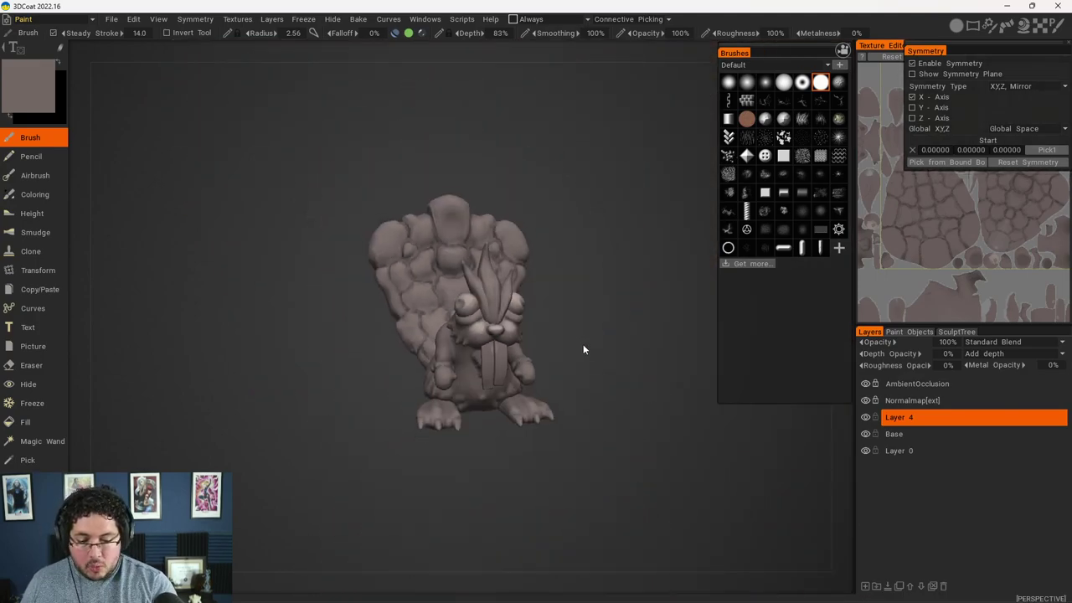
pyautogui.moveTo(638, 442)
pyautogui.keyDown('alt'); pyautogui.mouseDown(button='right')
pyautogui.moveTo(626, 442)
pyautogui.moveTo(727, 520)
pyautogui.mouseUp(button='right'); pyautogui.keyUp('alt')
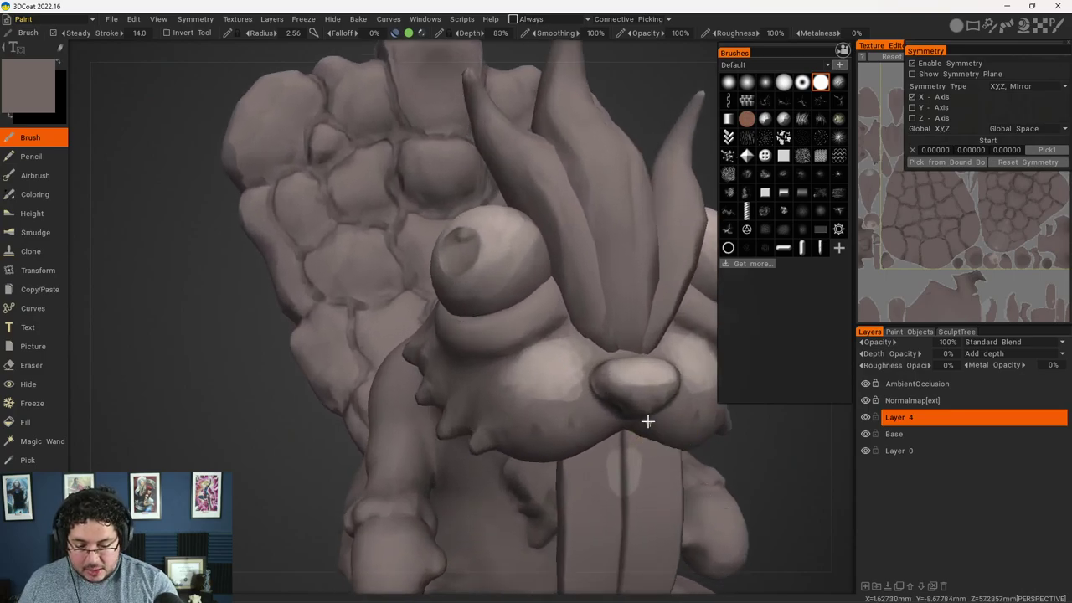
pyautogui.keyDown('alt'); pyautogui.moveTo(645, 421); pyautogui.dragTo(597, 366); pyautogui.keyUp('alt')
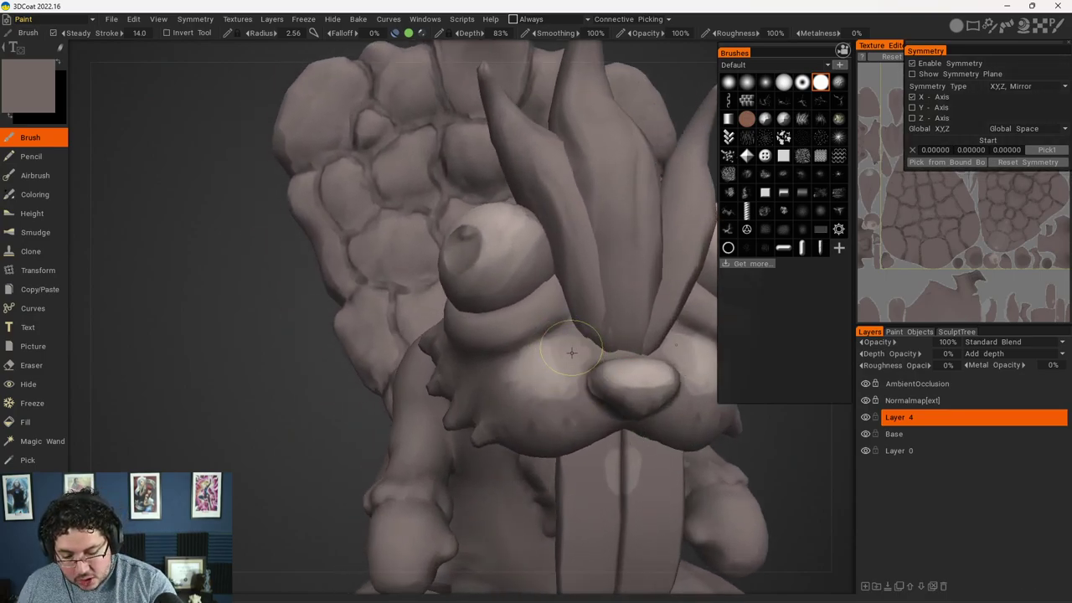
pyautogui.press('v')
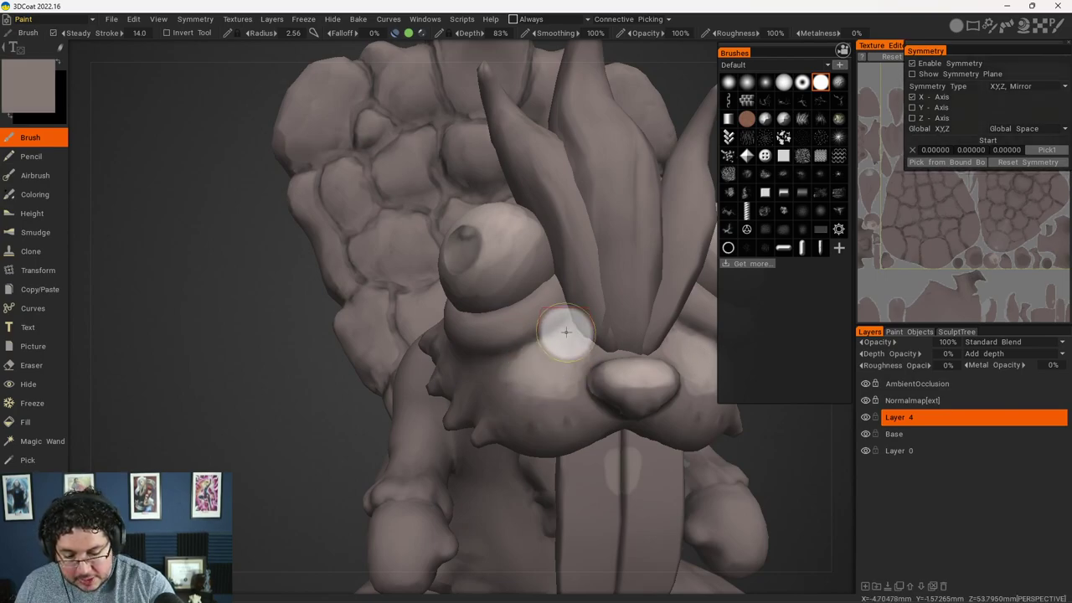
pyautogui.press('v')
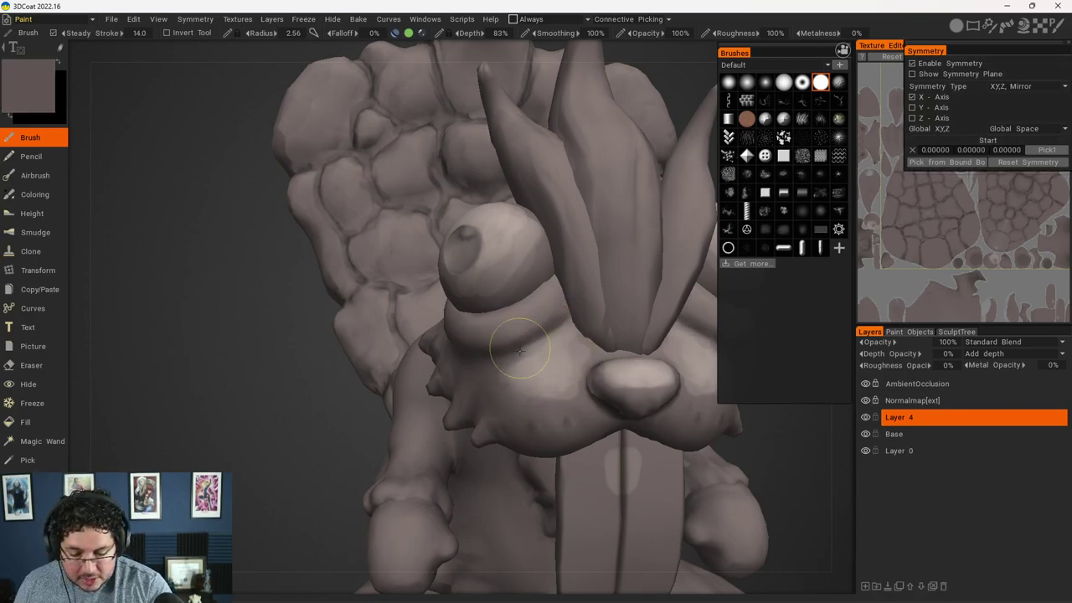
pyautogui.press('v')
pyautogui.press('v')
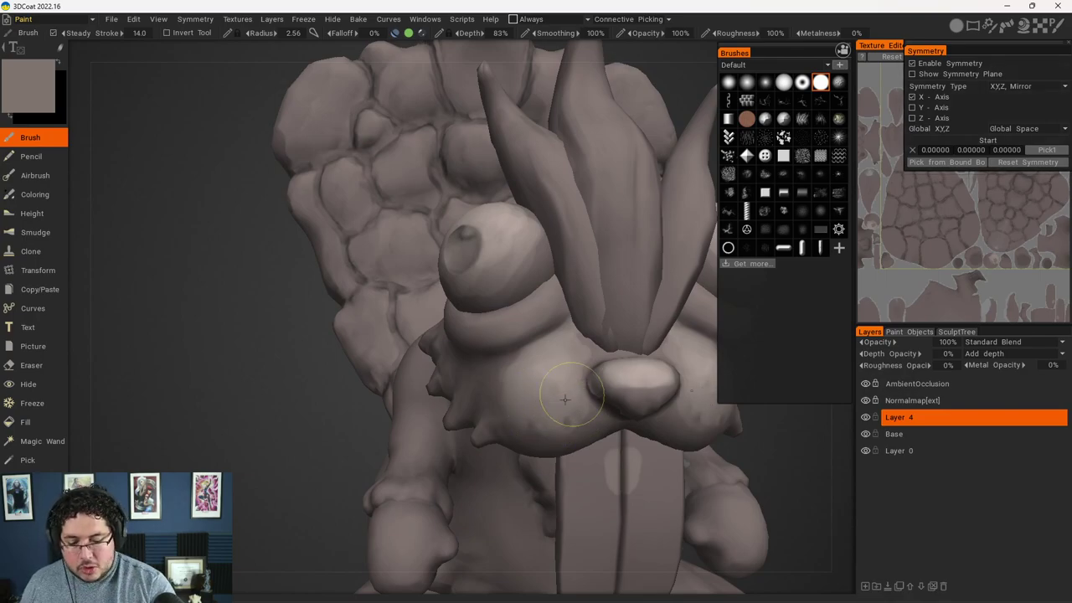
# Extend the lighter brown around the pupils and over the tops and inner sides of both eyeballs.
pyautogui.moveTo(677, 400)
pyautogui.keyDown('alt'); pyautogui.mouseDown(button='right')
pyautogui.moveTo(545, 414)
pyautogui.moveTo(626, 440)
pyautogui.moveTo(645, 402)
pyautogui.moveTo(630, 426)
pyautogui.mouseUp(button='right'); pyautogui.keyUp('alt')
pyautogui.keyDown('alt'); pyautogui.moveTo(630, 425); pyautogui.dragTo(593, 388); pyautogui.keyUp('alt')
pyautogui.keyDown('alt'); pyautogui.moveTo(594, 388); pyautogui.dragTo(638, 327, button='right'); pyautogui.keyUp('alt')
pyautogui.moveTo(586, 328)
pyautogui.keyDown('alt'); pyautogui.mouseDown()
pyautogui.moveTo(627, 318)
pyautogui.moveTo(646, 216)
pyautogui.mouseUp(); pyautogui.keyUp('alt')
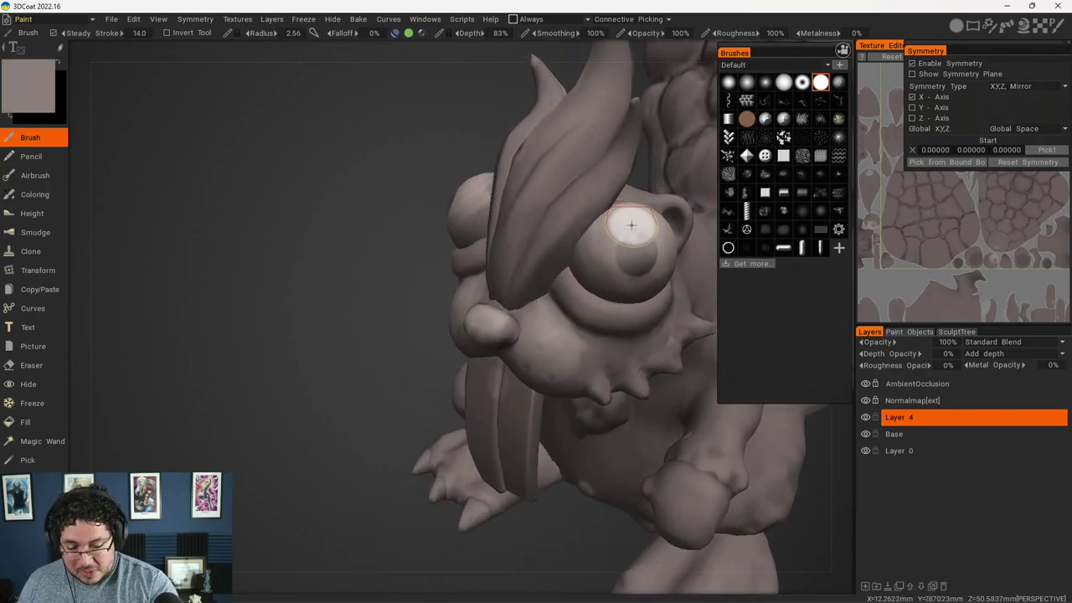
pyautogui.click(629, 231)
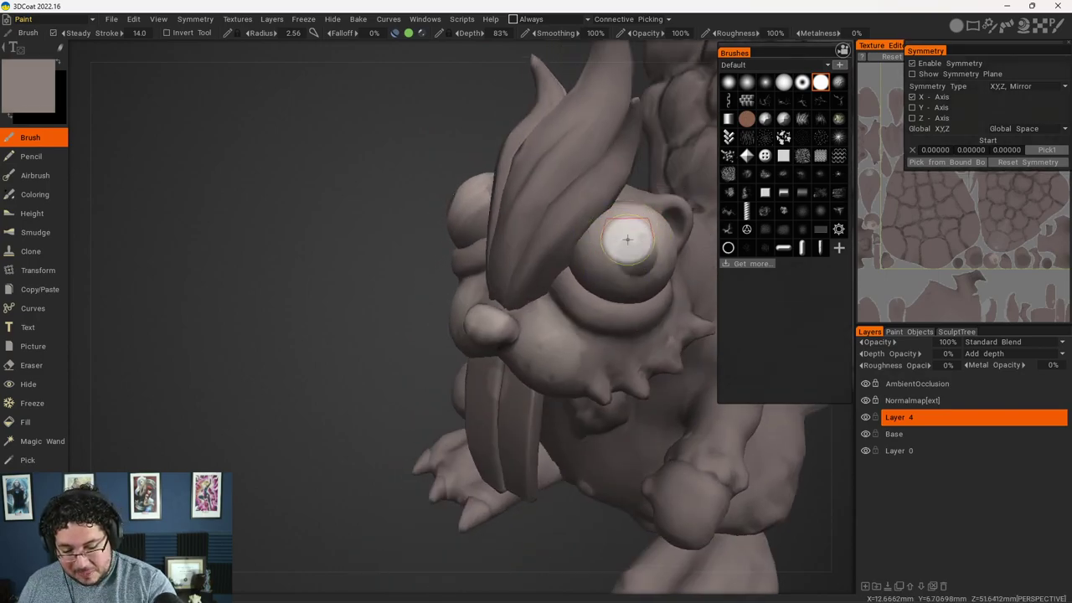
pyautogui.click(641, 255)
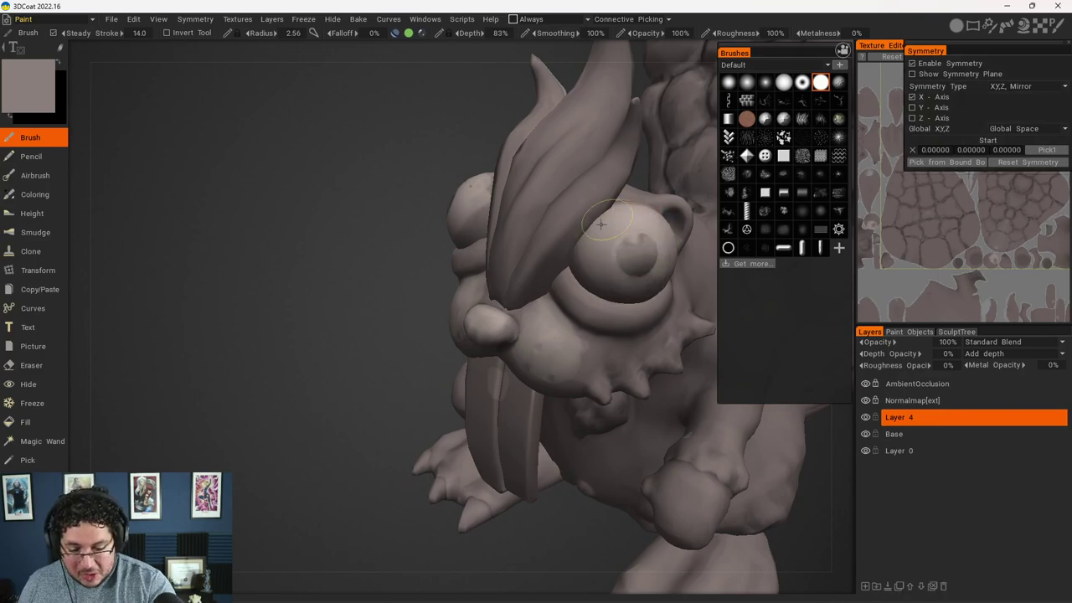
pyautogui.keyDown('alt'); pyautogui.moveTo(592, 237); pyautogui.dragTo(658, 180); pyautogui.keyUp('alt')
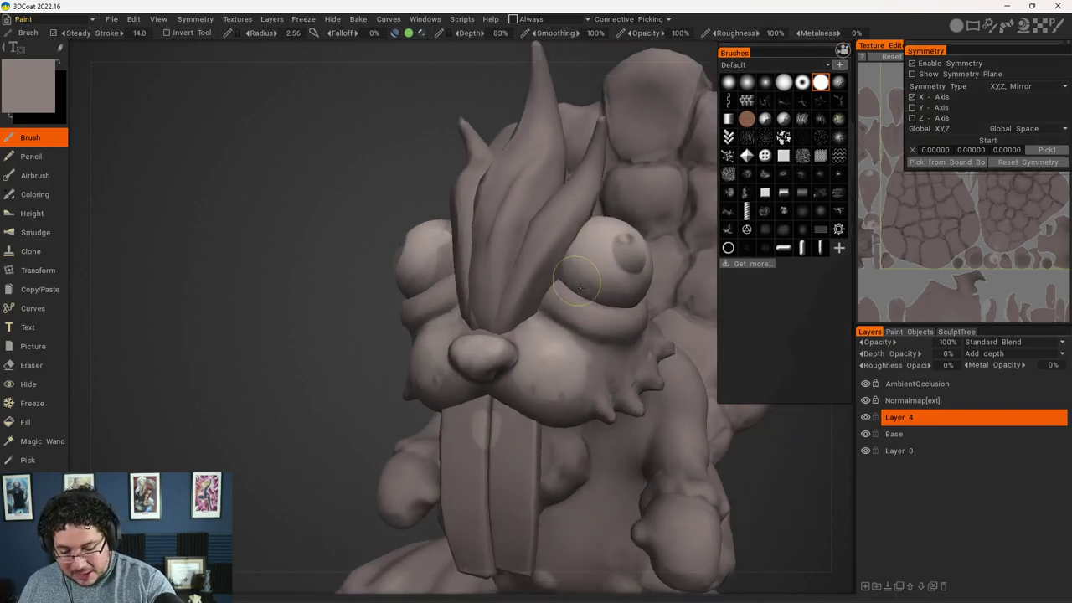
pyautogui.moveTo(566, 289); pyautogui.dragTo(403, 236, button='middle')
pyautogui.moveTo(404, 236); pyautogui.dragTo(426, 268)
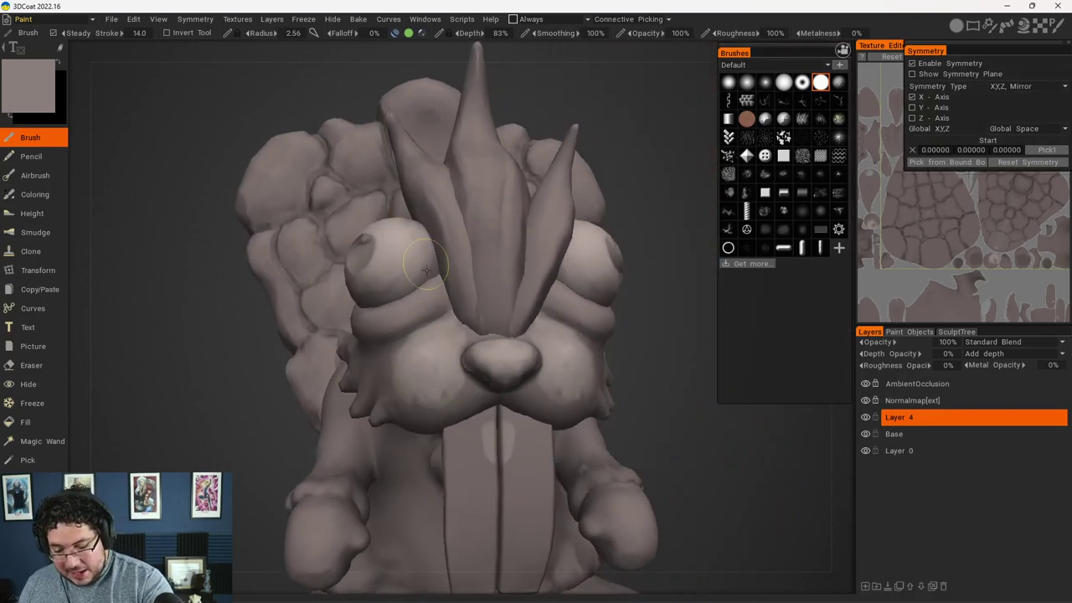
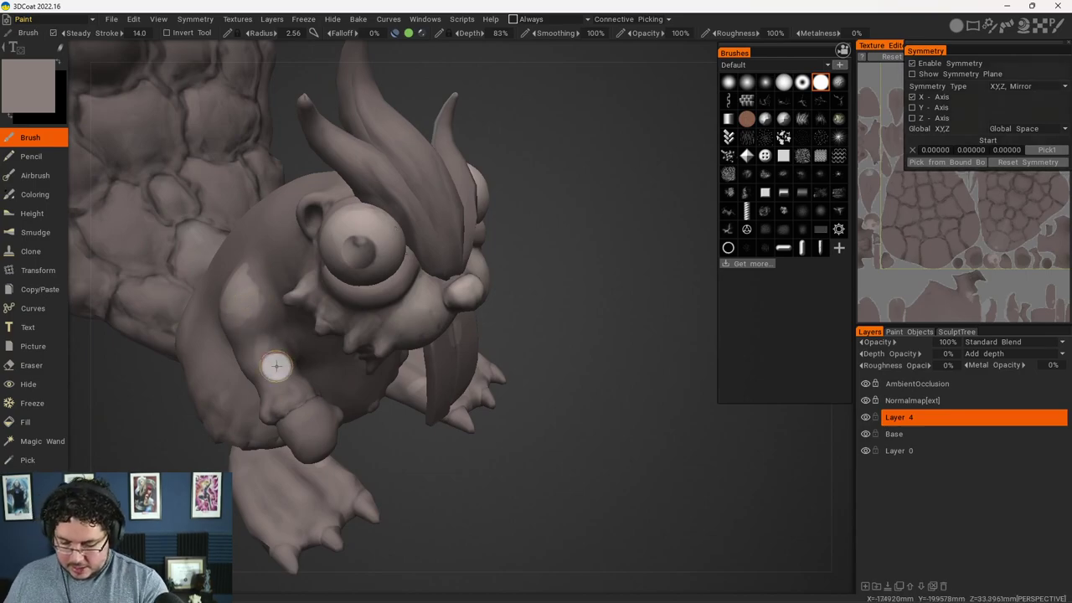
# Highlight the arm in lighter brown, then enlarge the brush radius to 6.73 and paint over the back and hip.
pyautogui.keyDown('alt'); pyautogui.moveTo(279, 366); pyautogui.dragTo(277, 385); pyautogui.keyUp('alt')
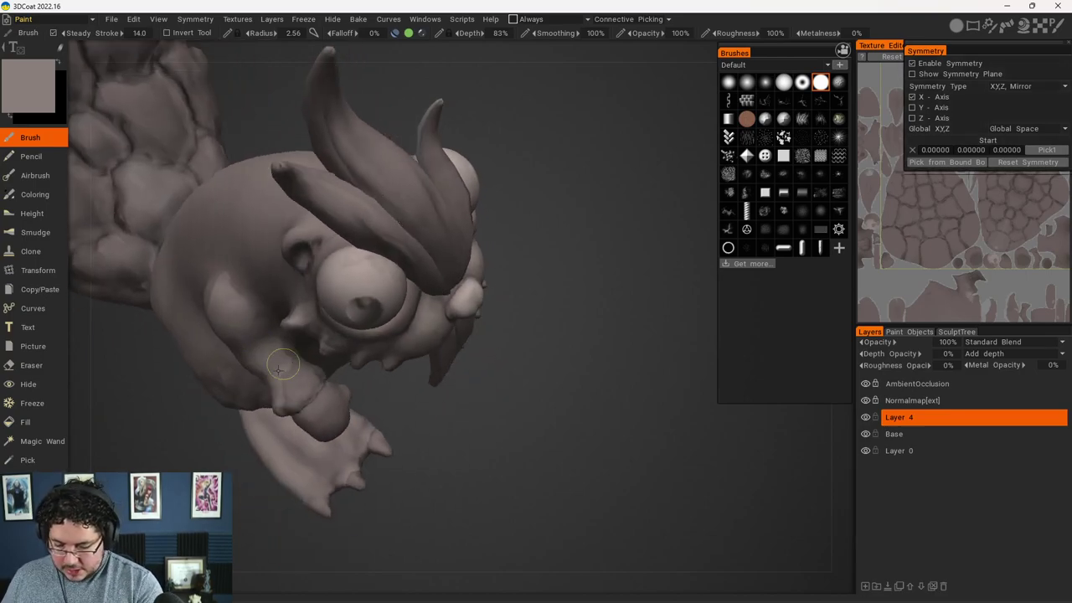
pyautogui.moveTo(296, 392); pyautogui.dragTo(503, 313, button='middle')
pyautogui.moveTo(379, 289); pyautogui.dragTo(400, 292, button='right')
pyautogui.moveTo(510, 267); pyautogui.dragTo(621, 260)
pyautogui.moveTo(418, 334)
pyautogui.mouseDown()
pyautogui.moveTo(388, 344)
pyautogui.moveTo(427, 295)
pyautogui.moveTo(346, 342)
pyautogui.moveTo(377, 307)
pyautogui.moveTo(396, 360)
pyautogui.mouseUp()
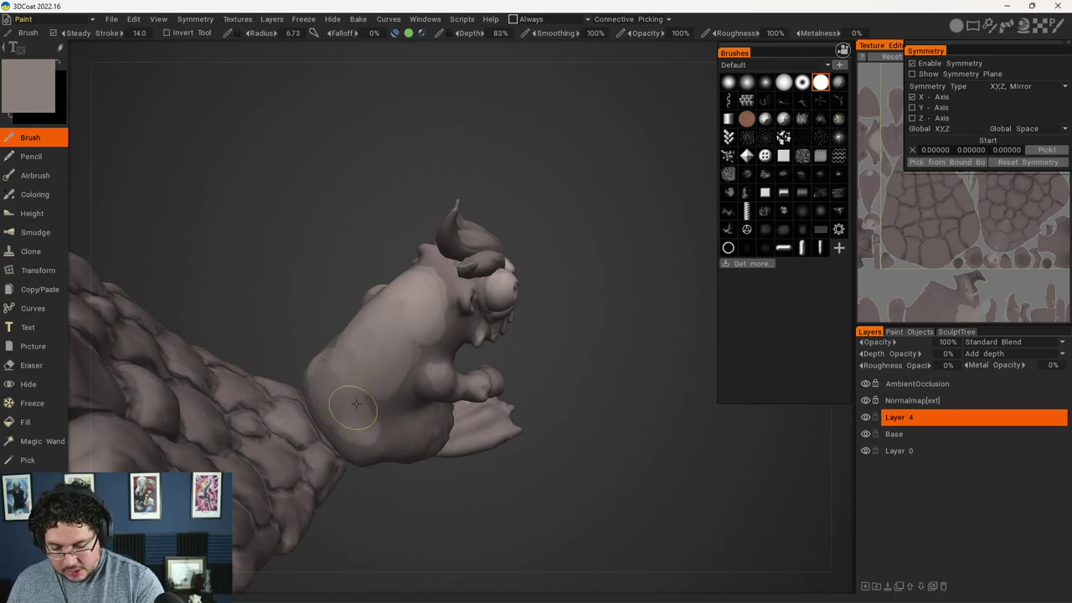
pyautogui.moveTo(363, 411); pyautogui.dragTo(385, 410, button='middle')
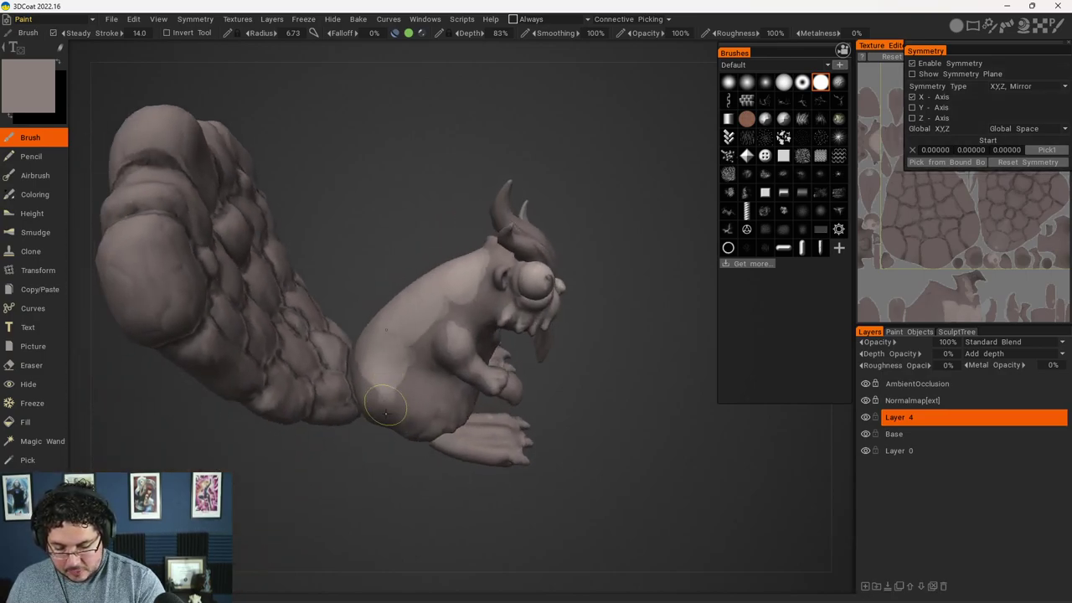
pyautogui.keyDown('alt'); pyautogui.moveTo(414, 400); pyautogui.dragTo(469, 357); pyautogui.keyUp('alt')
pyautogui.keyDown('alt'); pyautogui.moveTo(396, 395); pyautogui.dragTo(419, 390); pyautogui.keyUp('alt')
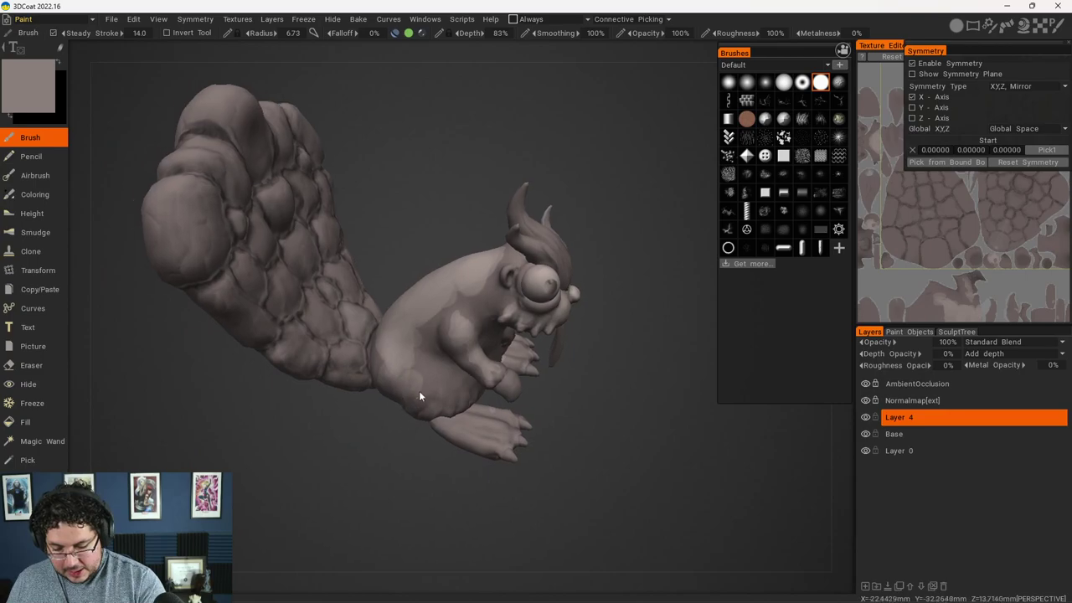
# Sample mid browns from the body and blend the hard highlight edges along the back from neck to hip.
pyautogui.keyDown('alt'); pyautogui.moveTo(418, 390); pyautogui.dragTo(487, 456, button='right'); pyautogui.keyUp('alt')
pyautogui.press('v')
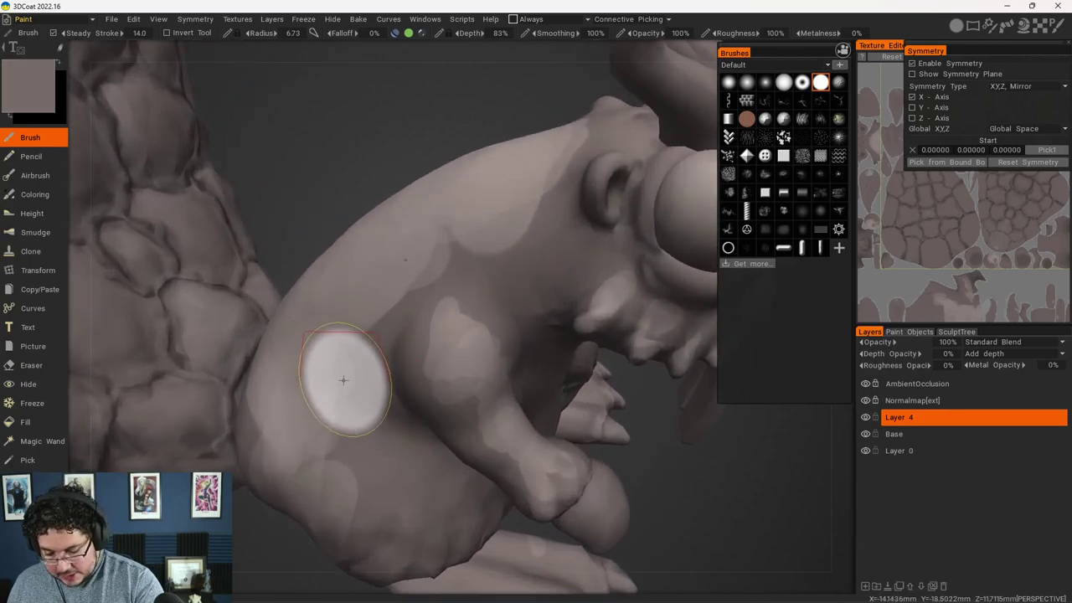
pyautogui.moveTo(341, 426); pyautogui.dragTo(323, 470)
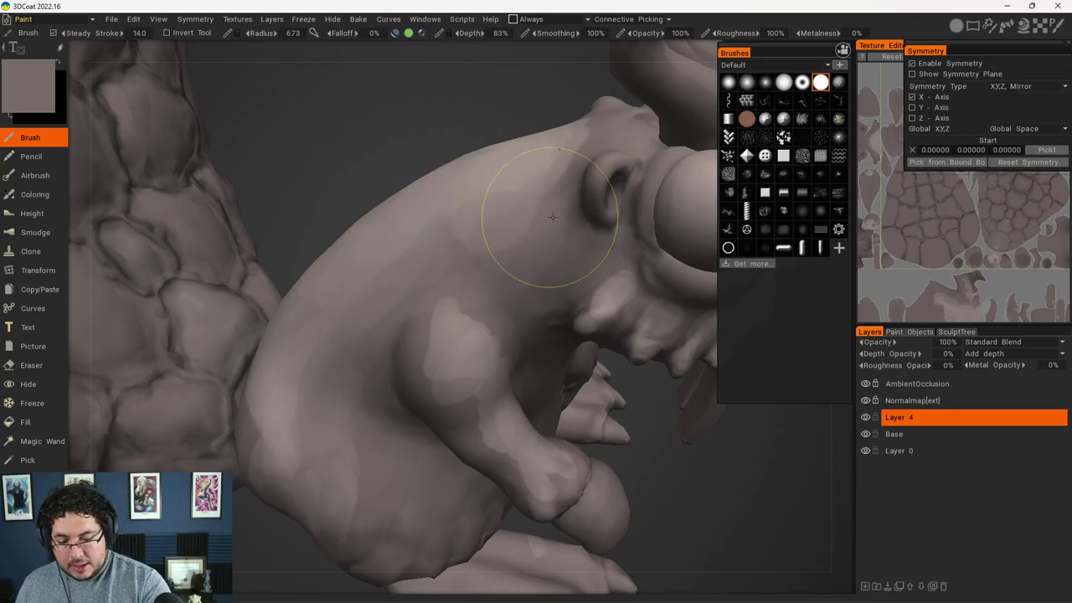
pyautogui.moveTo(529, 212); pyautogui.dragTo(418, 234)
pyautogui.hotkey('ctrl', 'z')
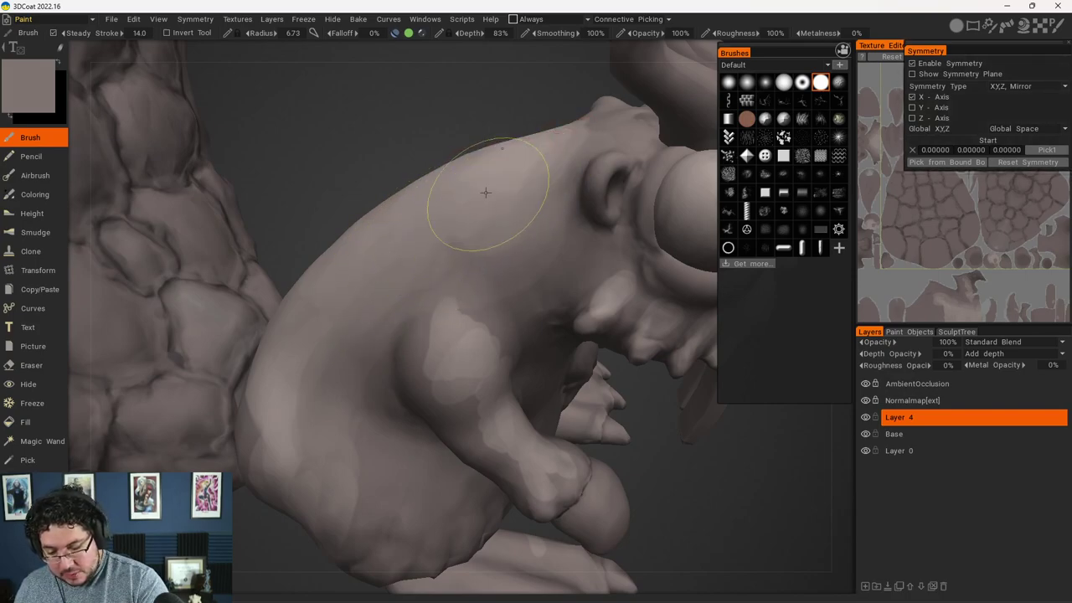
pyautogui.moveTo(466, 203)
pyautogui.mouseDown()
pyautogui.moveTo(449, 239)
pyautogui.moveTo(306, 377)
pyautogui.mouseUp()
pyautogui.moveTo(286, 426)
pyautogui.mouseDown()
pyautogui.moveTo(290, 463)
pyautogui.moveTo(252, 386)
pyautogui.moveTo(323, 490)
pyautogui.moveTo(387, 501)
pyautogui.mouseUp()
pyautogui.hotkey('ctrl', 'z')
pyautogui.hotkey('ctrl', 'z')
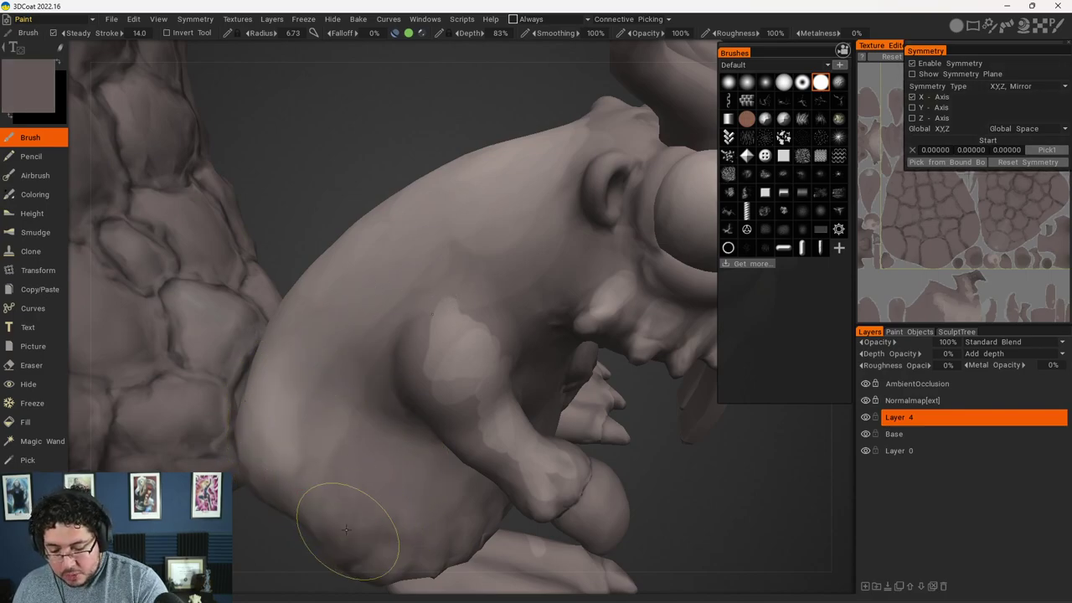
# Soften the color transitions on the beaver's flank behind the arm with repeatedly sampled browns.
pyautogui.click(327, 411)
pyautogui.hotkey('ctrl', 'z')
pyautogui.click(359, 469)
pyautogui.hotkey('ctrl', 'z')
pyautogui.click(384, 403)
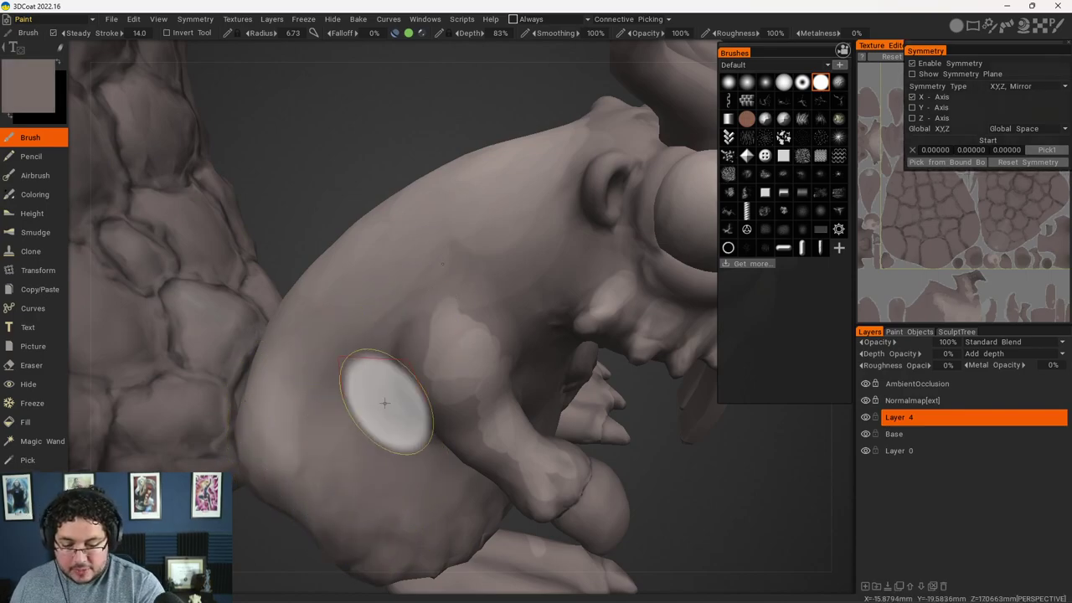
pyautogui.hotkey('ctrl', 'z')
# Blend the highlight patches on the shoulder, upper arm and forearm into the base brown using sampled tones.
pyautogui.click(442, 351)
pyautogui.hotkey('ctrl', 'z')
pyautogui.click(467, 339)
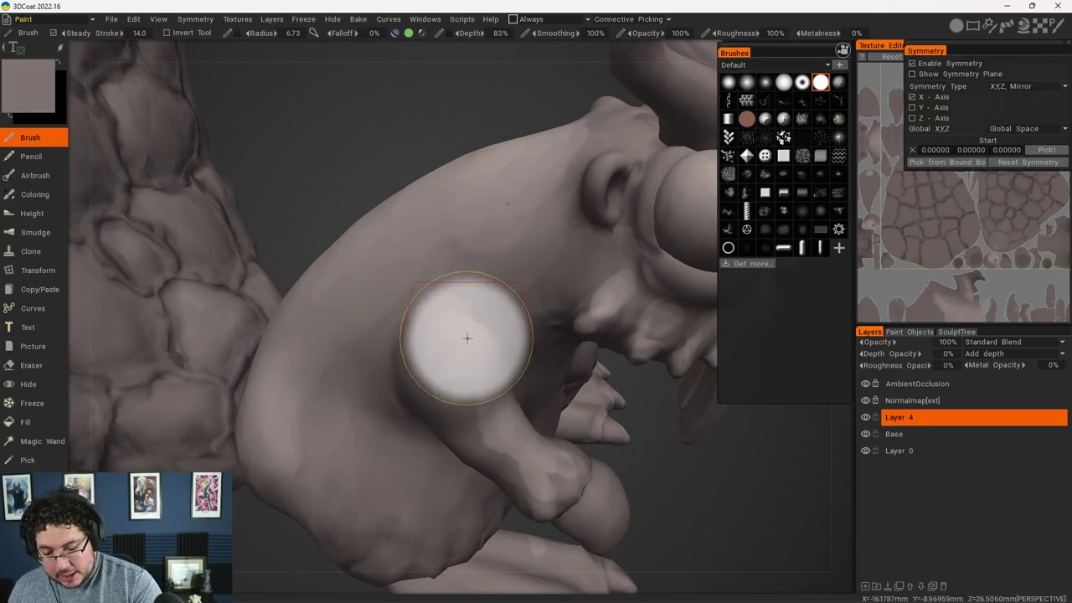
pyautogui.hotkey('ctrl', 'z')
pyautogui.click(461, 360)
pyautogui.hotkey('ctrl', 'z')
pyautogui.click(491, 370)
pyautogui.hotkey('ctrl', 'z')
pyautogui.click(480, 399)
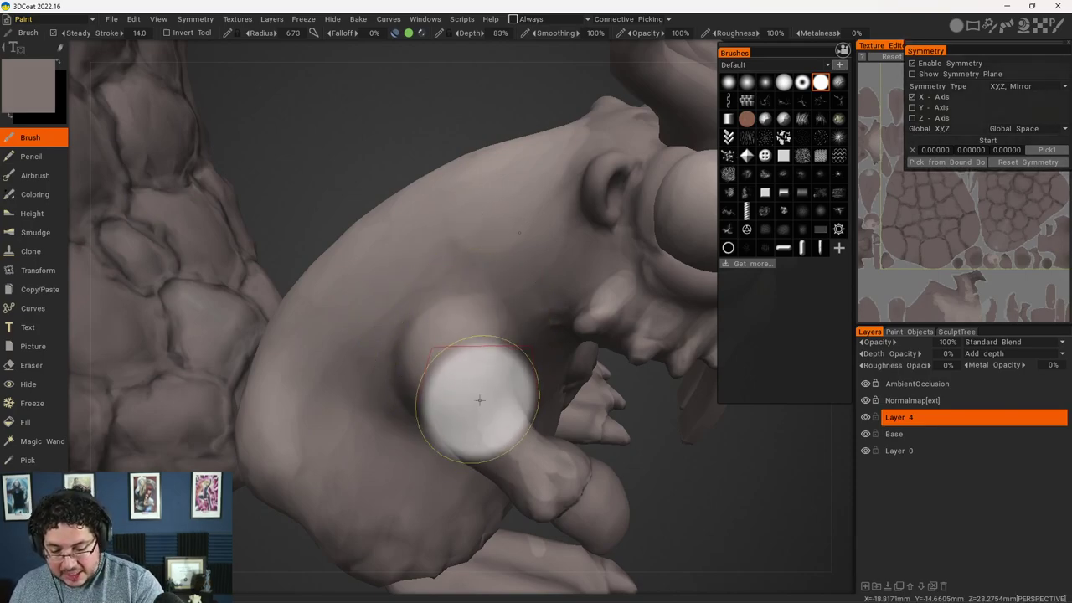
pyautogui.hotkey('ctrl', 'z')
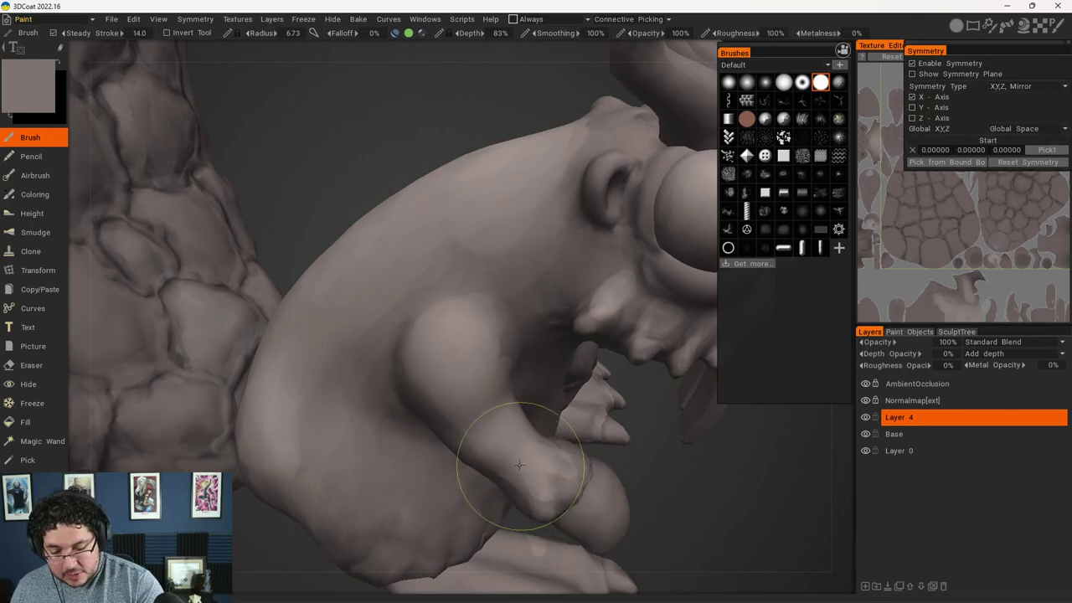
pyautogui.moveTo(626, 480); pyautogui.dragTo(555, 299)
pyautogui.click(568, 311)
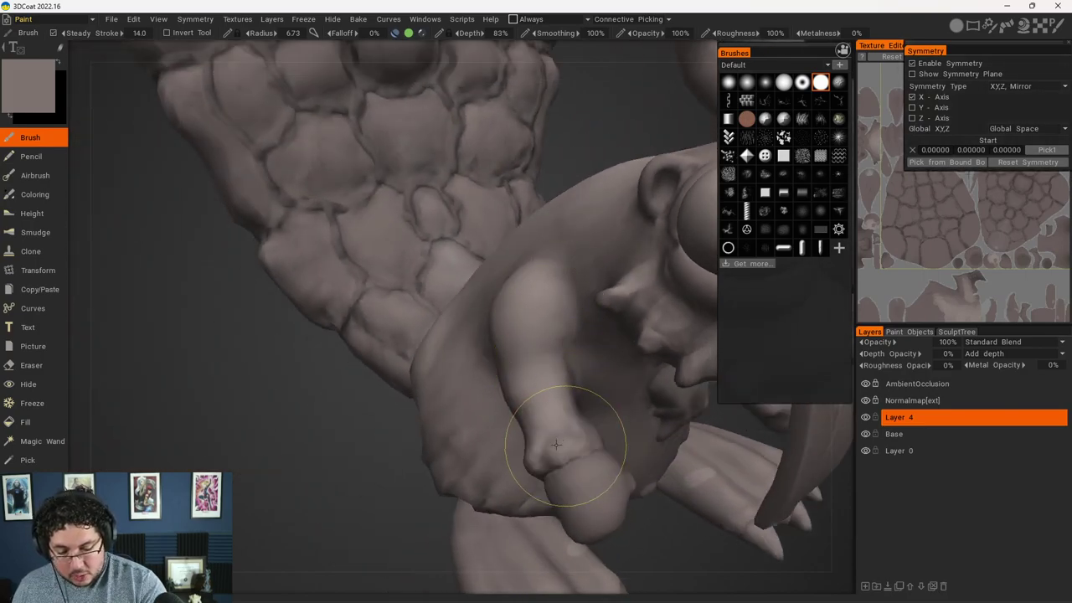
# Toggle the visibility of Layer 4 to compare the color variation, and examine the beaver's head, back and arm.
pyautogui.scroll(-6, 635, 434)
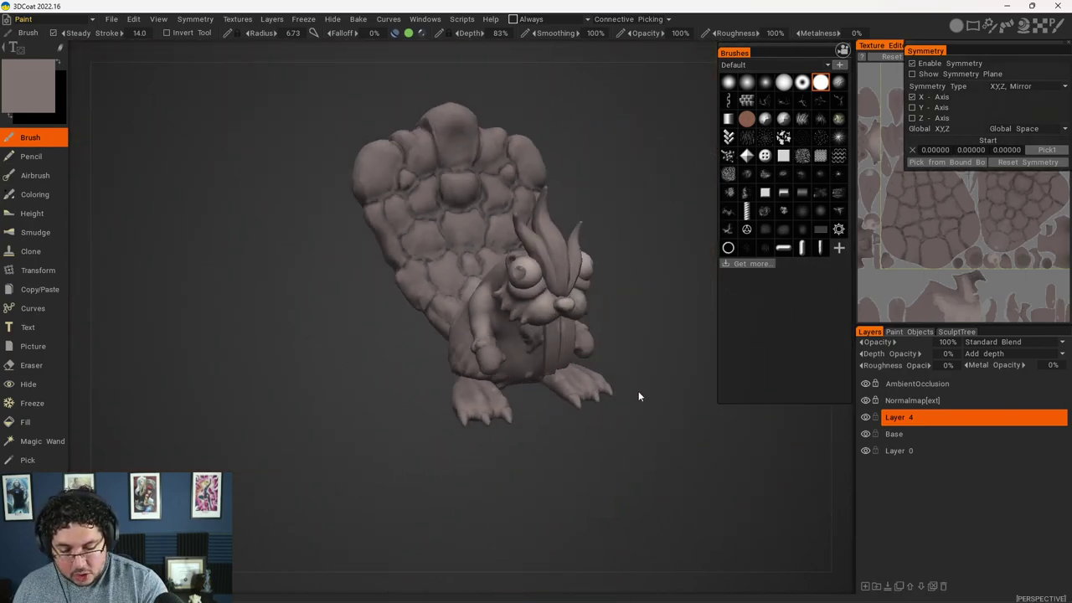
pyautogui.click(865, 414)
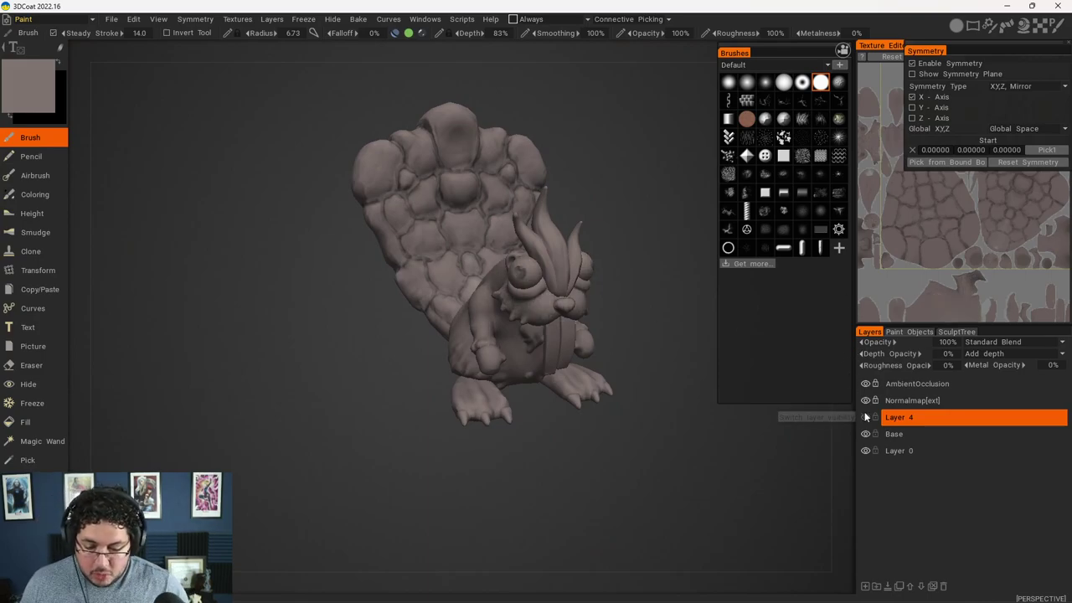
pyautogui.click(864, 414)
pyautogui.click(864, 413)
pyautogui.click(864, 414)
pyautogui.moveTo(558, 349); pyautogui.dragTo(512, 335, button='middle')
pyautogui.keyDown('alt'); pyautogui.moveTo(511, 335); pyautogui.dragTo(478, 311, button='right'); pyautogui.keyUp('alt')
pyautogui.keyDown('alt'); pyautogui.moveTo(478, 311); pyautogui.dragTo(505, 318); pyautogui.keyUp('alt')
pyautogui.keyDown('alt'); pyautogui.moveTo(505, 318); pyautogui.dragTo(443, 302, button='right'); pyautogui.keyUp('alt')
pyautogui.keyDown('alt'); pyautogui.moveTo(443, 301); pyautogui.dragTo(457, 345); pyautogui.keyUp('alt')
pyautogui.keyDown('alt'); pyautogui.moveTo(457, 344); pyautogui.dragTo(438, 321, button='right'); pyautogui.keyUp('alt')
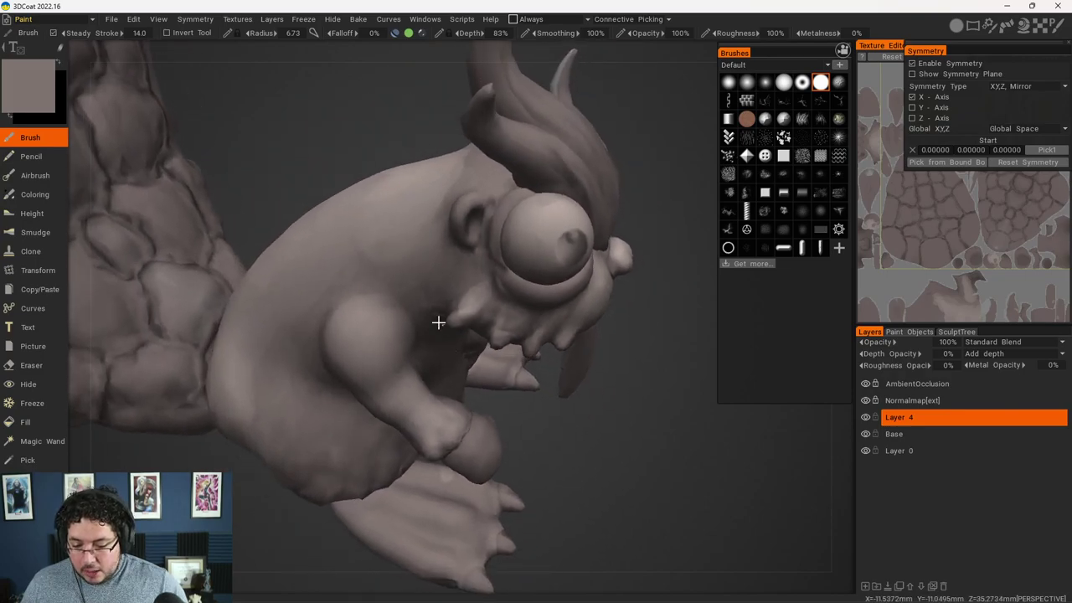
pyautogui.keyDown('alt'); pyautogui.moveTo(438, 320); pyautogui.dragTo(467, 353, button='middle'); pyautogui.keyUp('alt')
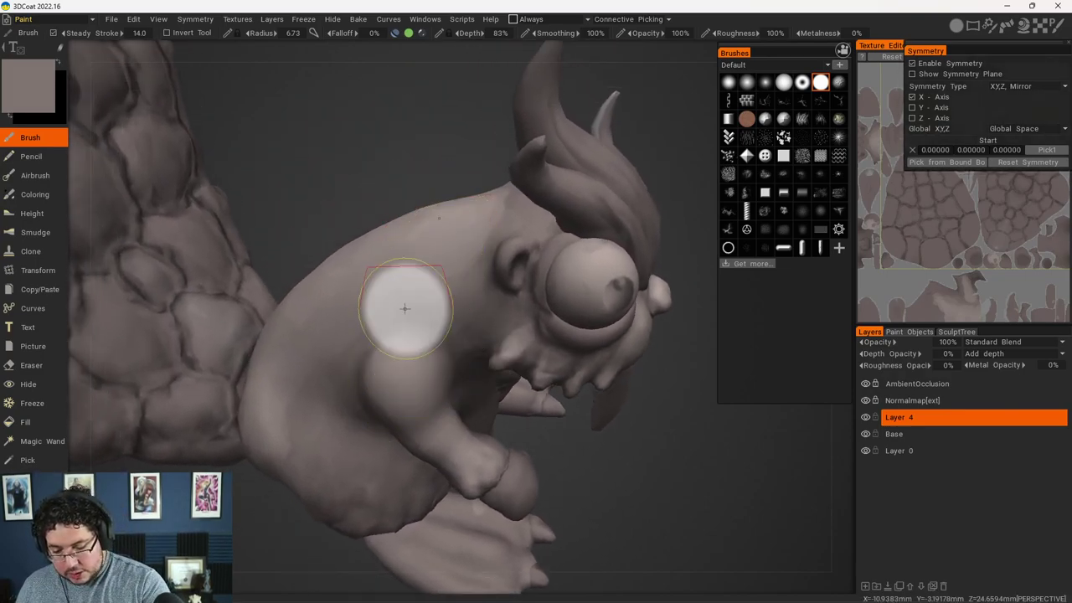
# Examine the beaver's face, front teeth, hands and feet from the front and side.
pyautogui.moveTo(650, 196)
pyautogui.mouseDown(button='middle')
pyautogui.moveTo(640, 324)
pyautogui.moveTo(610, 335)
pyautogui.moveTo(628, 358)
pyautogui.mouseUp(button='middle')
pyautogui.moveTo(627, 358)
pyautogui.keyDown('alt'); pyautogui.mouseDown(button='right')
pyautogui.moveTo(630, 334)
pyautogui.moveTo(604, 399)
pyautogui.moveTo(567, 398)
pyautogui.mouseUp(button='right'); pyautogui.keyUp('alt')
pyautogui.moveTo(567, 398); pyautogui.dragTo(552, 433, button='middle')
pyautogui.scroll(8, 575, 460)
pyautogui.scroll(-6, 548, 424)
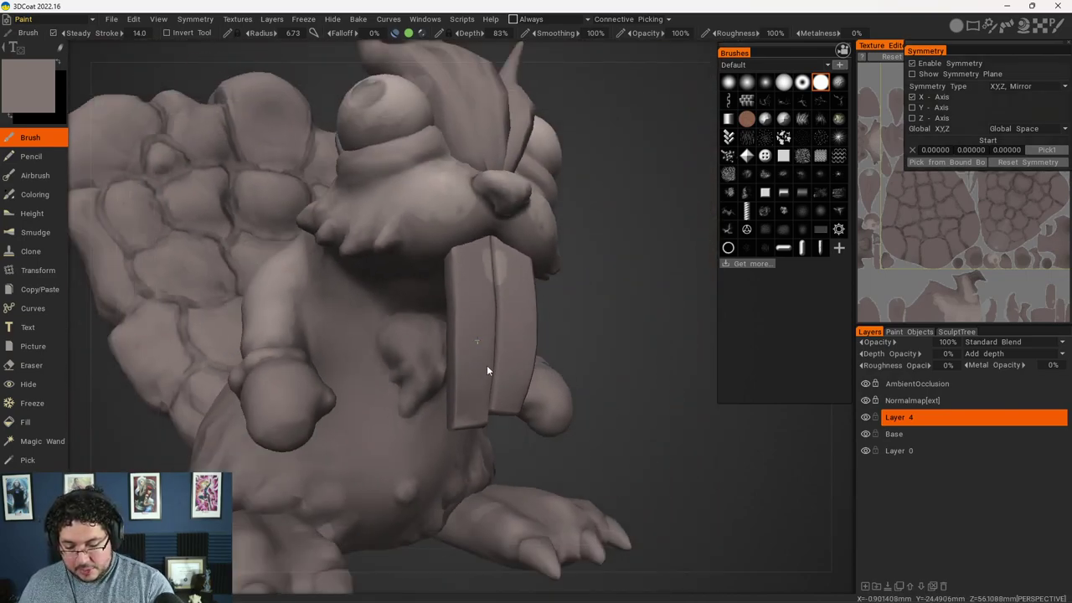
pyautogui.moveTo(488, 368); pyautogui.dragTo(416, 297, button='middle')
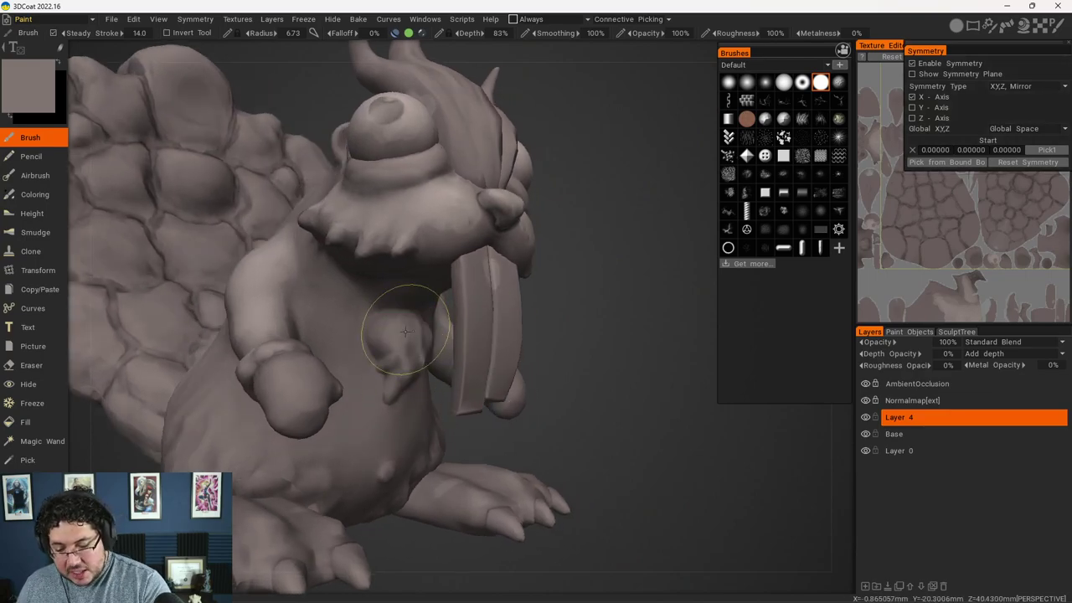
pyautogui.moveTo(474, 367); pyautogui.dragTo(446, 359, button='right')
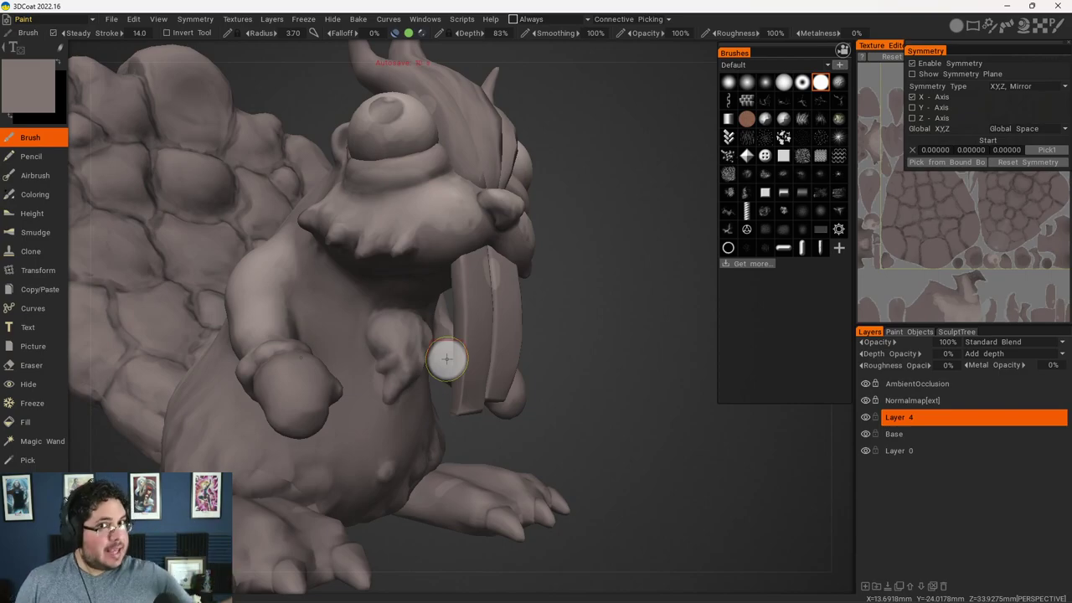
pyautogui.moveTo(541, 352); pyautogui.dragTo(558, 404)
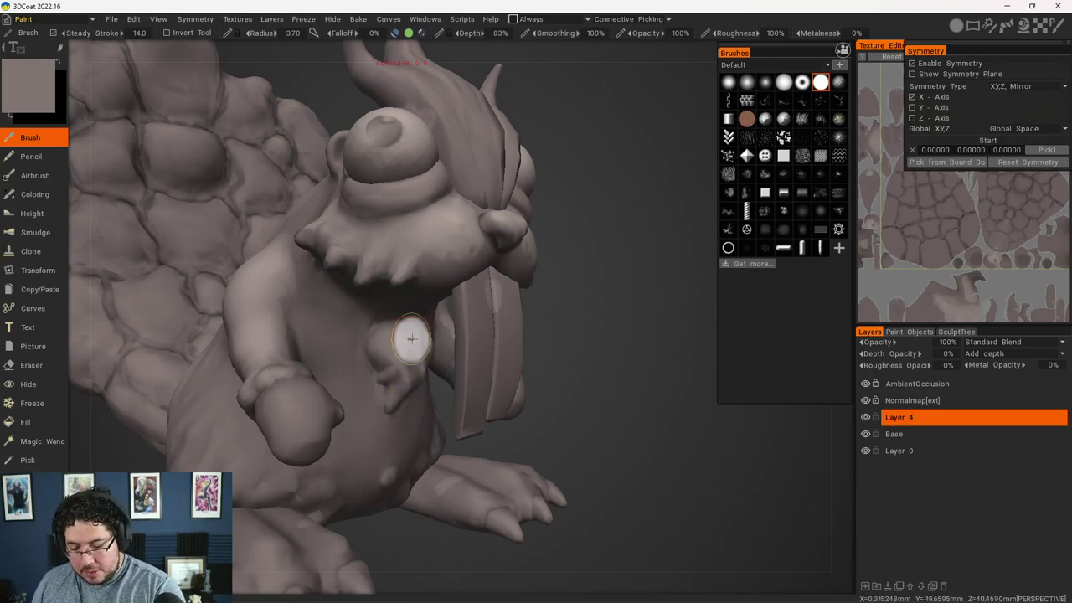
pyautogui.keyDown('alt'); pyautogui.moveTo(513, 377); pyautogui.dragTo(590, 372); pyautogui.keyUp('alt')
pyautogui.scroll(4, 613, 369)
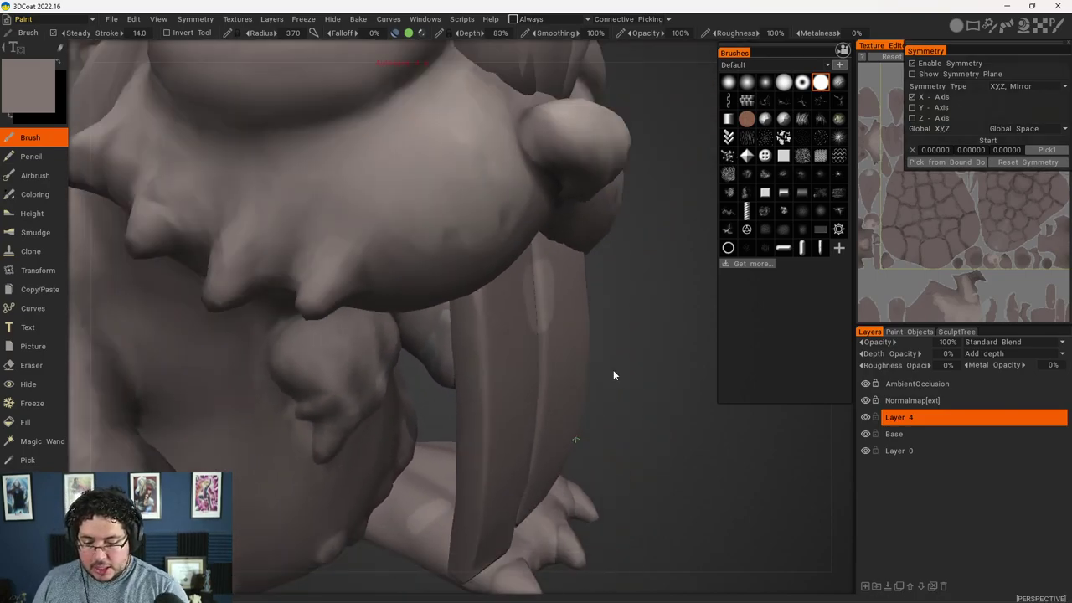
pyautogui.scroll(-2, 613, 369)
pyautogui.keyDown('alt'); pyautogui.moveTo(404, 321); pyautogui.dragTo(605, 373); pyautogui.keyUp('alt')
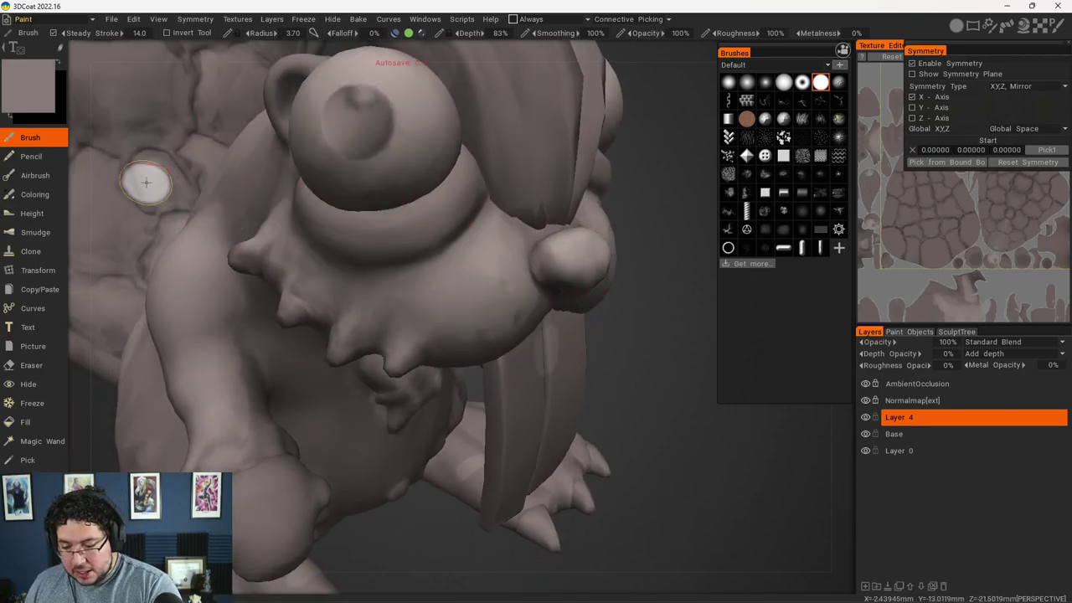
# Mix a light brown with 10% saturation and 67% lightness, and paint highlights on the beaver's cheek and nose at radius 2.34.
pyautogui.click(45, 78)
pyautogui.moveTo(431, 293); pyautogui.dragTo(431, 280)
pyautogui.moveTo(618, 279); pyautogui.dragTo(637, 304)
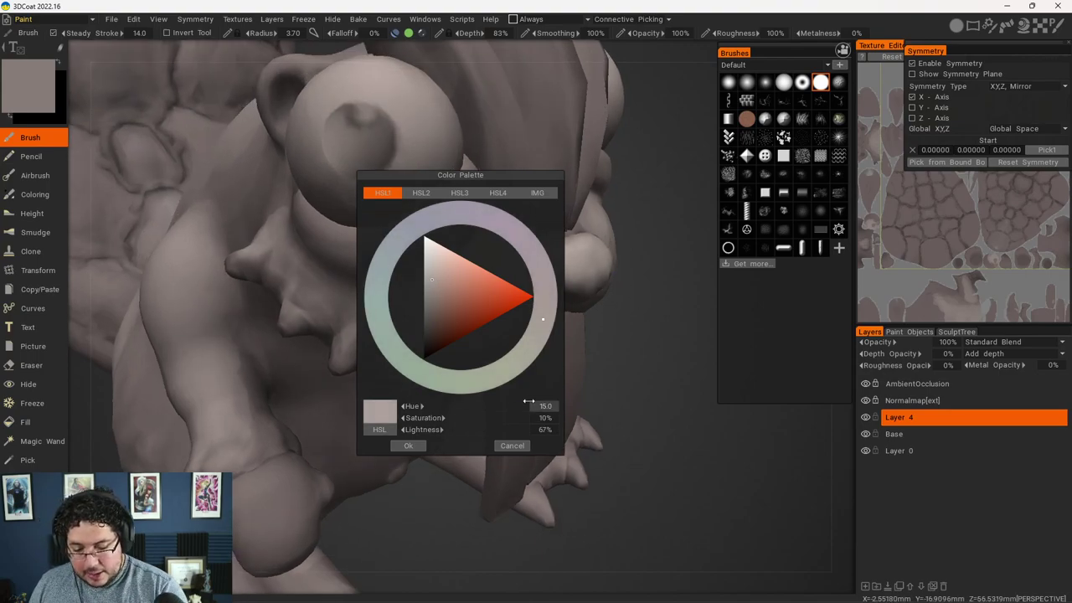
pyautogui.click(410, 445)
pyautogui.moveTo(528, 273); pyautogui.dragTo(508, 271, button='right')
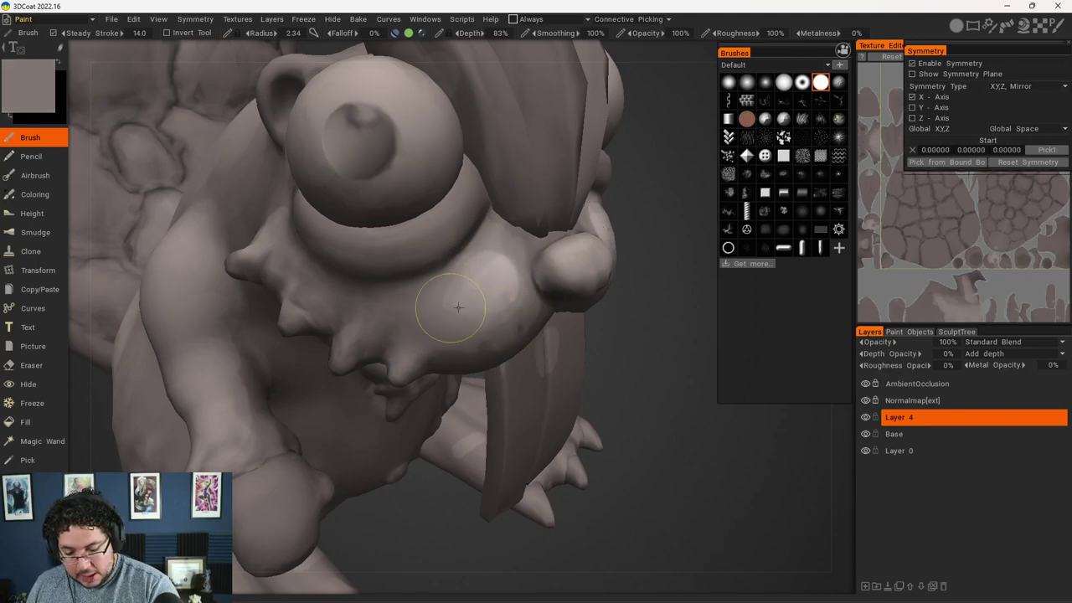
pyautogui.moveTo(502, 299)
pyautogui.mouseDown(button='right')
pyautogui.moveTo(567, 279)
pyautogui.moveTo(581, 256)
pyautogui.mouseUp(button='right')
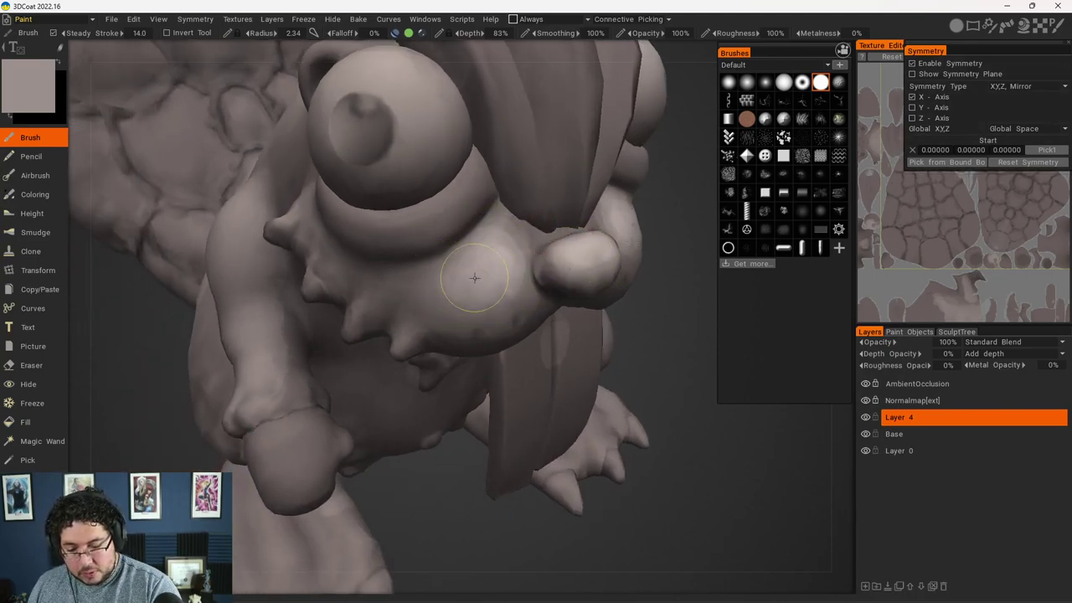
pyautogui.moveTo(586, 354); pyautogui.dragTo(547, 306, button='right')
# Brighten the upper part of the beaver's eyeball with the light brown.
pyautogui.moveTo(547, 305); pyautogui.dragTo(600, 358)
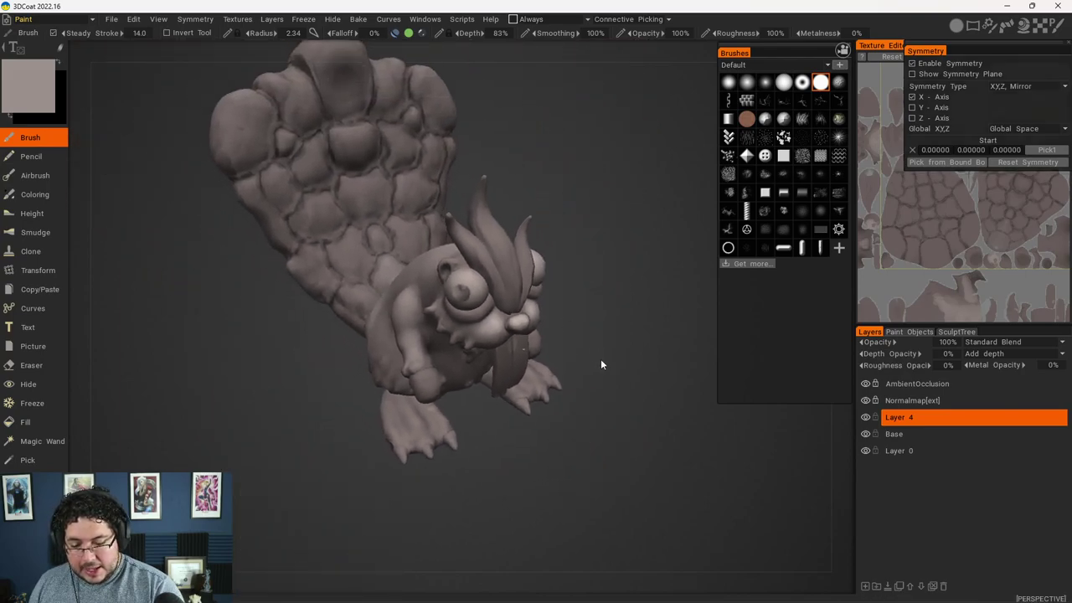
pyautogui.moveTo(600, 358)
pyautogui.mouseDown(button='right')
pyautogui.moveTo(623, 400)
pyautogui.moveTo(647, 342)
pyautogui.mouseUp(button='right')
pyautogui.scroll(3, 647, 342)
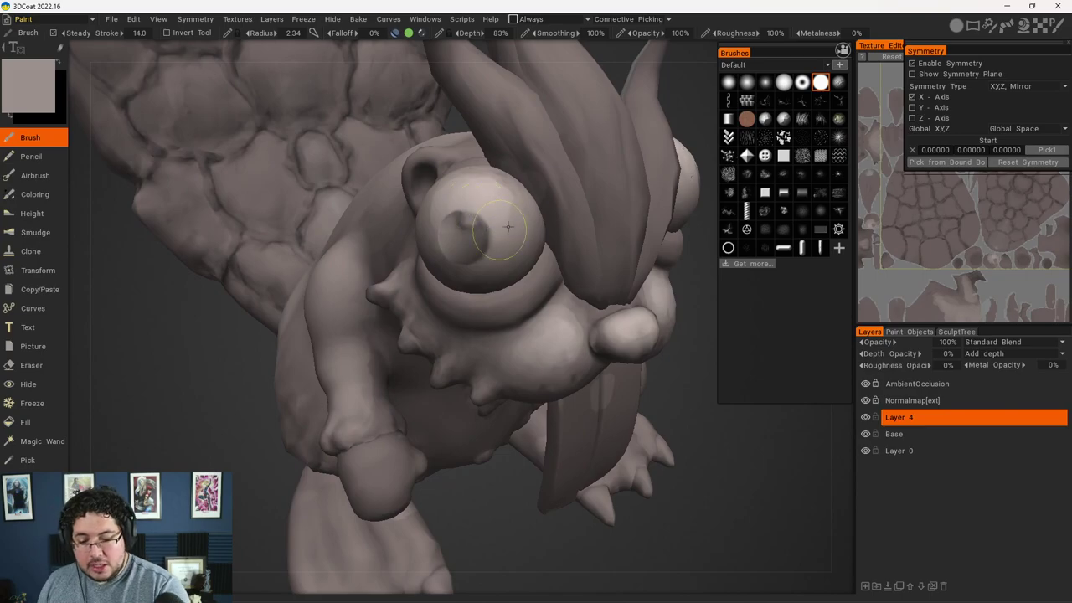
pyautogui.moveTo(492, 202); pyautogui.dragTo(435, 183, button='right')
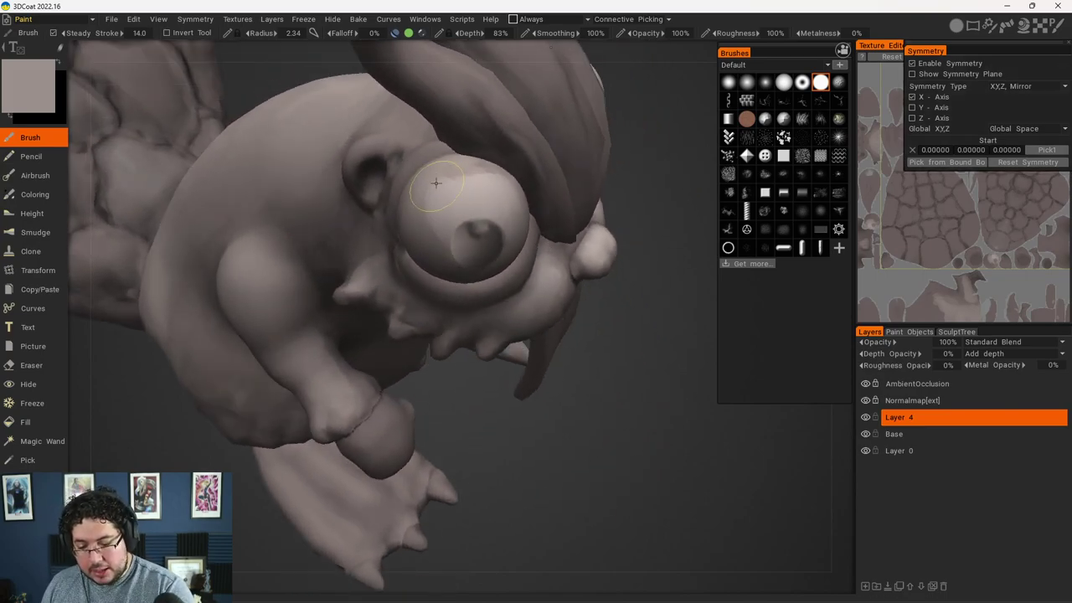
pyautogui.click(457, 187)
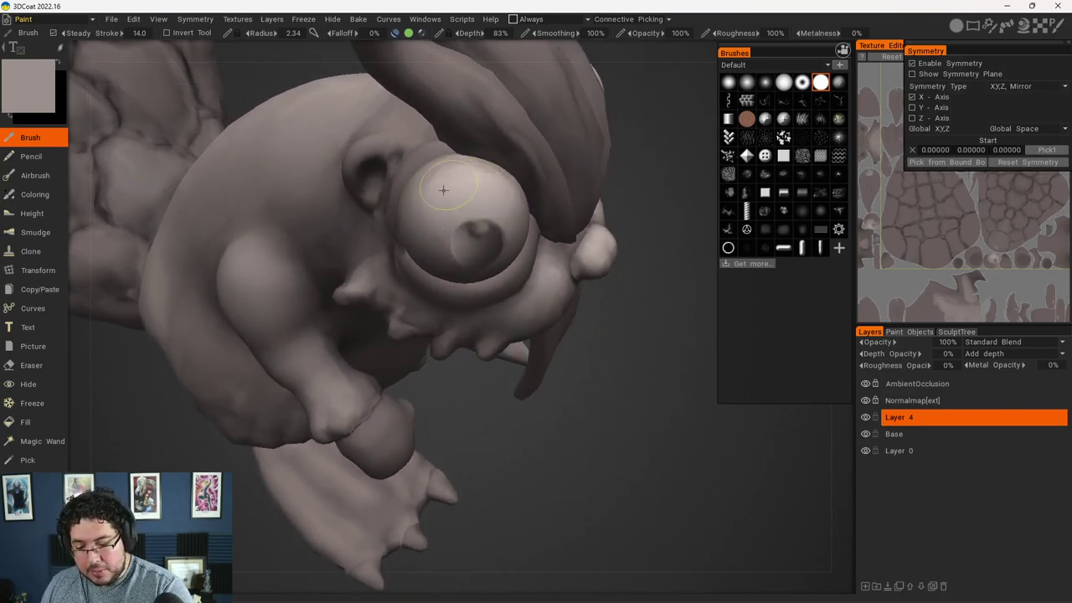
pyautogui.keyDown('alt'); pyautogui.moveTo(443, 190); pyautogui.dragTo(472, 172); pyautogui.keyUp('alt')
pyautogui.moveTo(494, 170)
pyautogui.keyDown('alt'); pyautogui.mouseDown(button='right')
pyautogui.moveTo(524, 198)
pyautogui.moveTo(531, 279)
pyautogui.moveTo(486, 248)
pyautogui.mouseUp(button='right'); pyautogui.keyUp('alt')
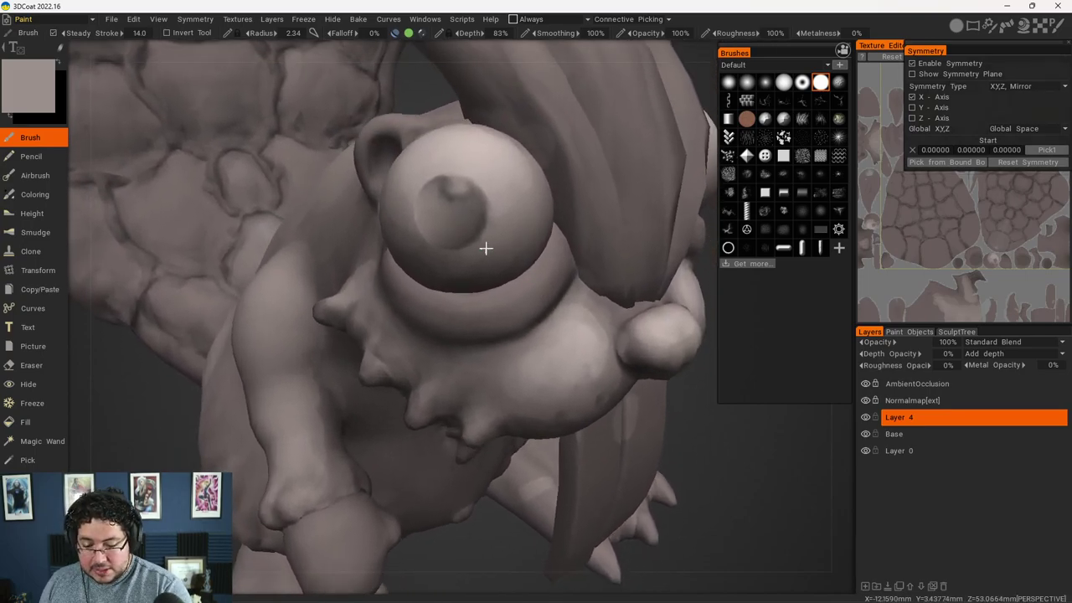
# Sample a darker brown from the eye and shade the pupil area with it.
pyautogui.press('v')
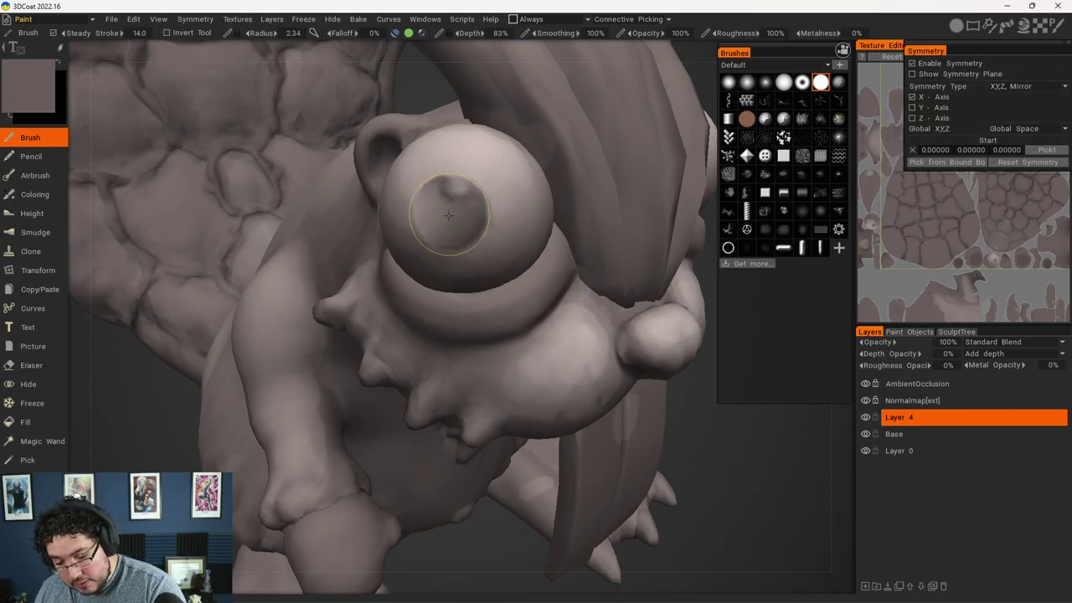
pyautogui.keyDown('alt'); pyautogui.moveTo(564, 268); pyautogui.dragTo(541, 240, button='right'); pyautogui.keyUp('alt')
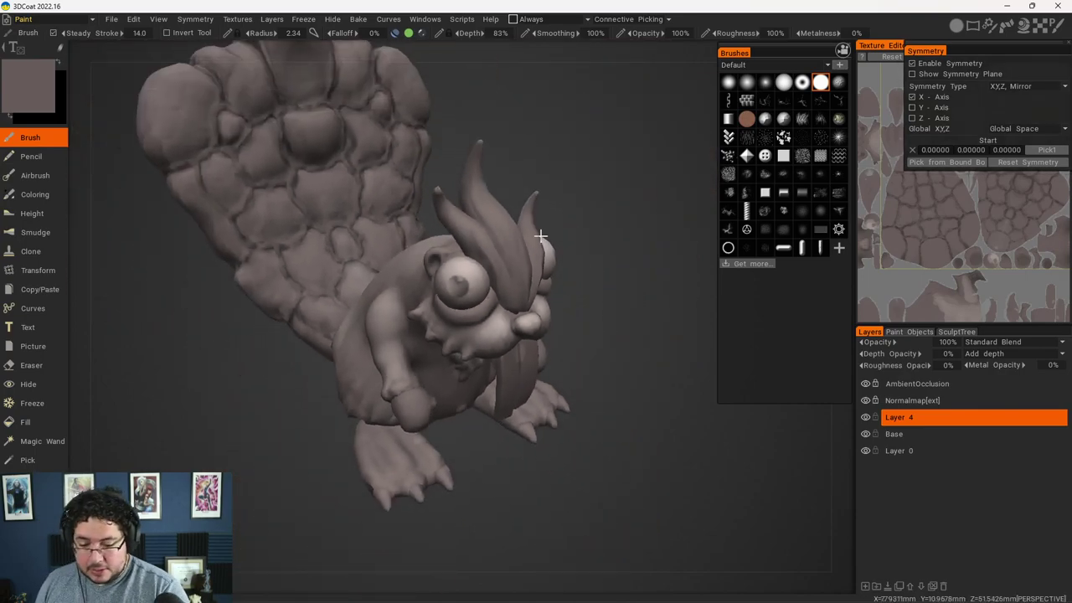
pyautogui.keyDown('alt'); pyautogui.moveTo(541, 240); pyautogui.dragTo(604, 325, button='middle'); pyautogui.keyUp('alt')
pyautogui.keyDown('alt'); pyautogui.moveTo(604, 326); pyautogui.dragTo(627, 372, button='right'); pyautogui.keyUp('alt')
pyautogui.scroll(6, 632, 377)
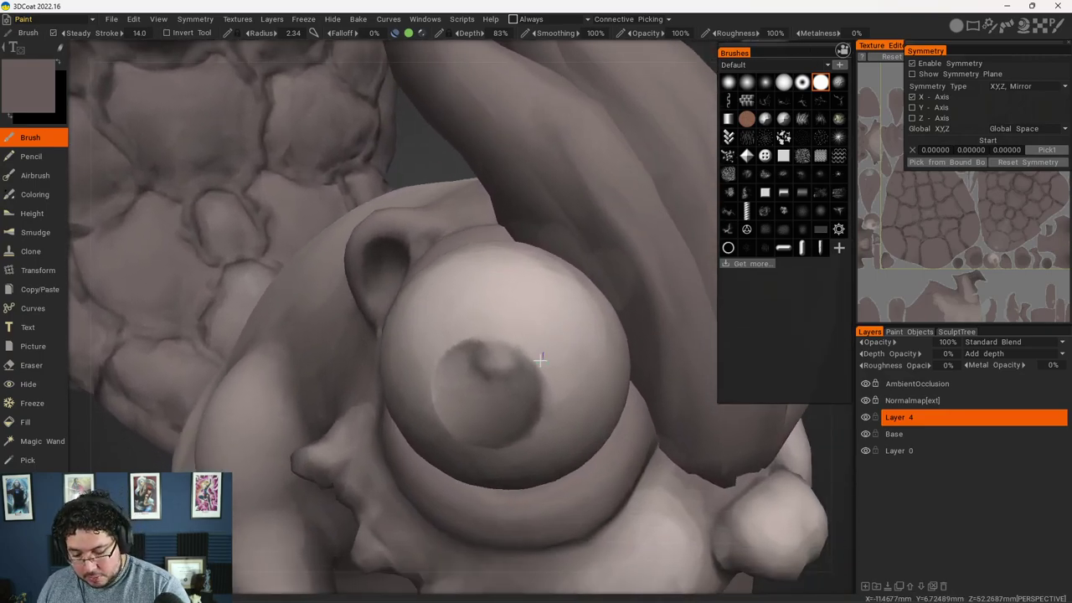
# Mix a dark brown with hue 12.9, 21% saturation and 32% lightness, and darken the pupil with a smaller brush.
pyautogui.click(28, 97)
pyautogui.moveTo(437, 318); pyautogui.dragTo(432, 322)
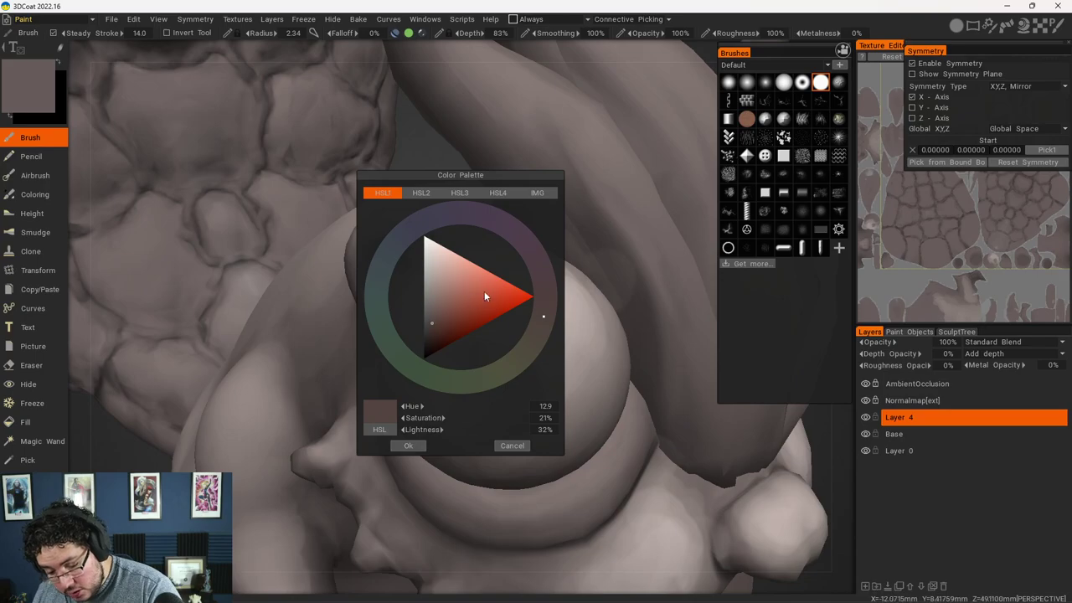
pyautogui.click(407, 446)
pyautogui.moveTo(518, 364); pyautogui.dragTo(483, 356, button='right')
pyautogui.keyDown('alt'); pyautogui.moveTo(518, 363); pyautogui.dragTo(507, 332); pyautogui.keyUp('alt')
pyautogui.moveTo(463, 378)
pyautogui.mouseDown()
pyautogui.moveTo(440, 394)
pyautogui.moveTo(452, 411)
pyautogui.moveTo(461, 377)
pyautogui.mouseUp()
pyautogui.moveTo(464, 438)
pyautogui.mouseDown()
pyautogui.moveTo(452, 418)
pyautogui.moveTo(464, 377)
pyautogui.mouseUp()
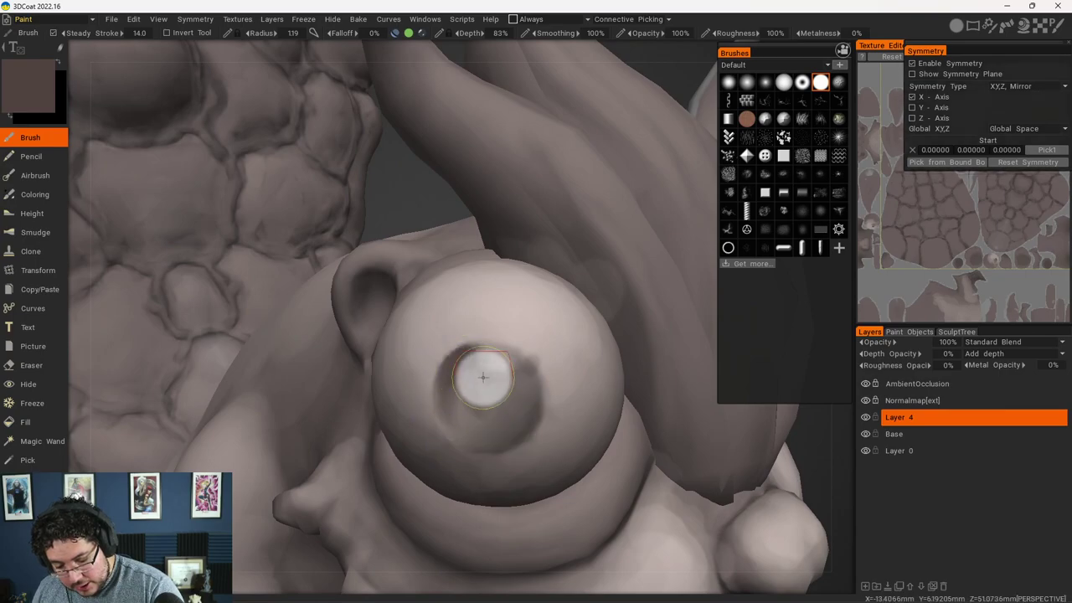
pyautogui.moveTo(494, 410)
pyautogui.mouseDown()
pyautogui.moveTo(484, 400)
pyautogui.moveTo(490, 440)
pyautogui.moveTo(529, 375)
pyautogui.moveTo(512, 402)
pyautogui.moveTo(527, 416)
pyautogui.moveTo(490, 433)
pyautogui.moveTo(476, 417)
pyautogui.moveTo(491, 436)
pyautogui.moveTo(466, 415)
pyautogui.mouseUp()
# Blend sampled dark brown across the pupil at radius 1.54, undoing the misplaced strokes.
pyautogui.moveTo(498, 383); pyautogui.dragTo(505, 386, button='right')
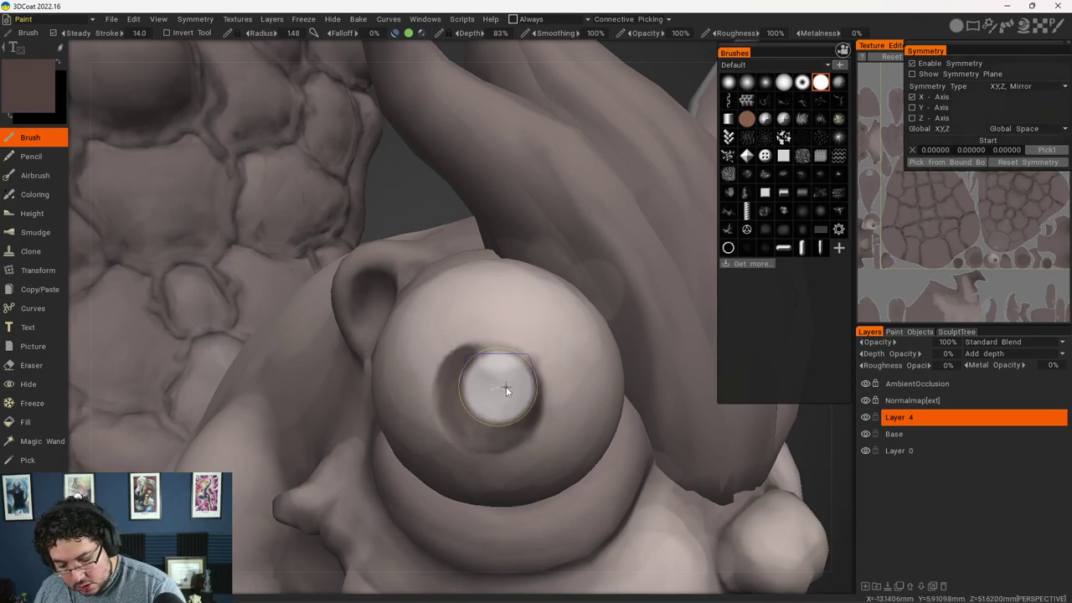
pyautogui.press('v')
pyautogui.hotkey('ctrl', 'z')
pyautogui.click(455, 382)
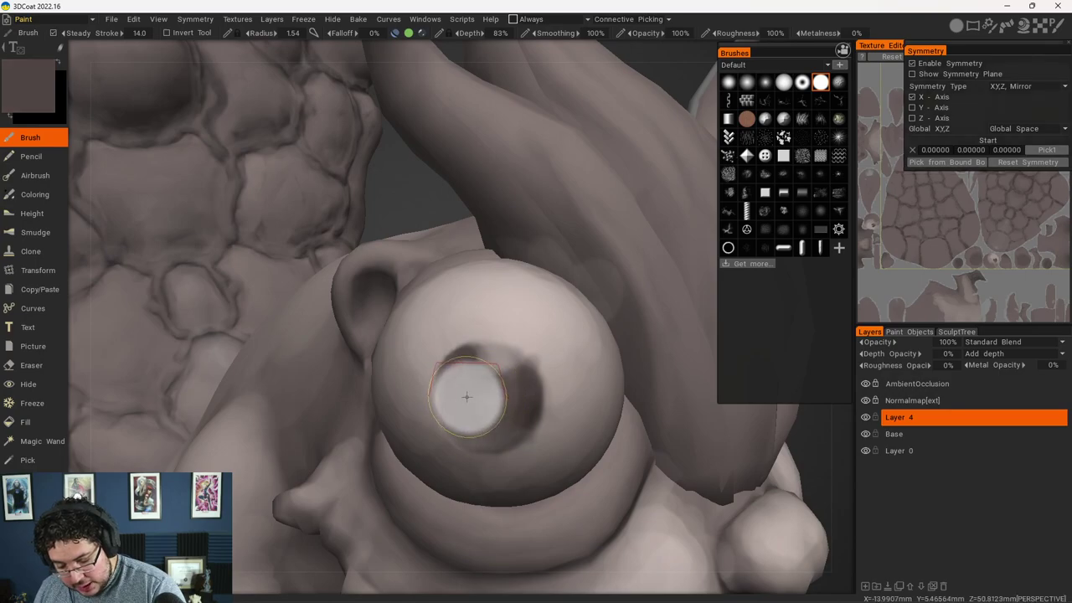
pyautogui.hotkey('ctrl', 'z')
pyautogui.moveTo(460, 386); pyautogui.dragTo(486, 386)
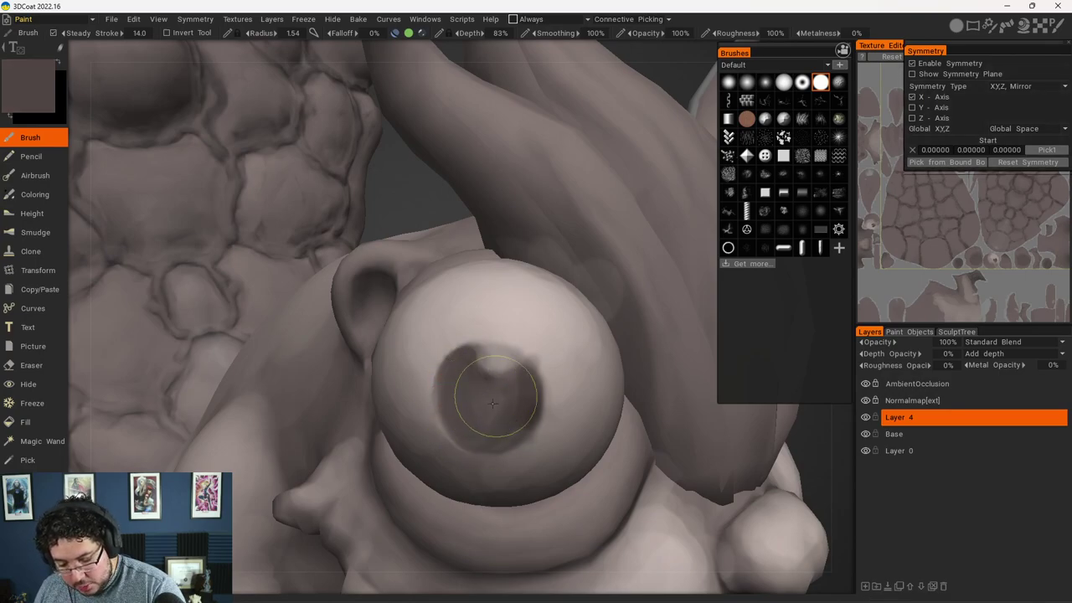
# Mix a light tone with 9% saturation and 76% lightness, and paint a glint at the pupil's upper edge at radius 0.638.
pyautogui.keyDown('alt'); pyautogui.moveTo(556, 351); pyautogui.dragTo(554, 280, button='right'); pyautogui.keyUp('alt')
pyautogui.keyDown('alt'); pyautogui.moveTo(554, 280); pyautogui.dragTo(610, 397); pyautogui.keyUp('alt')
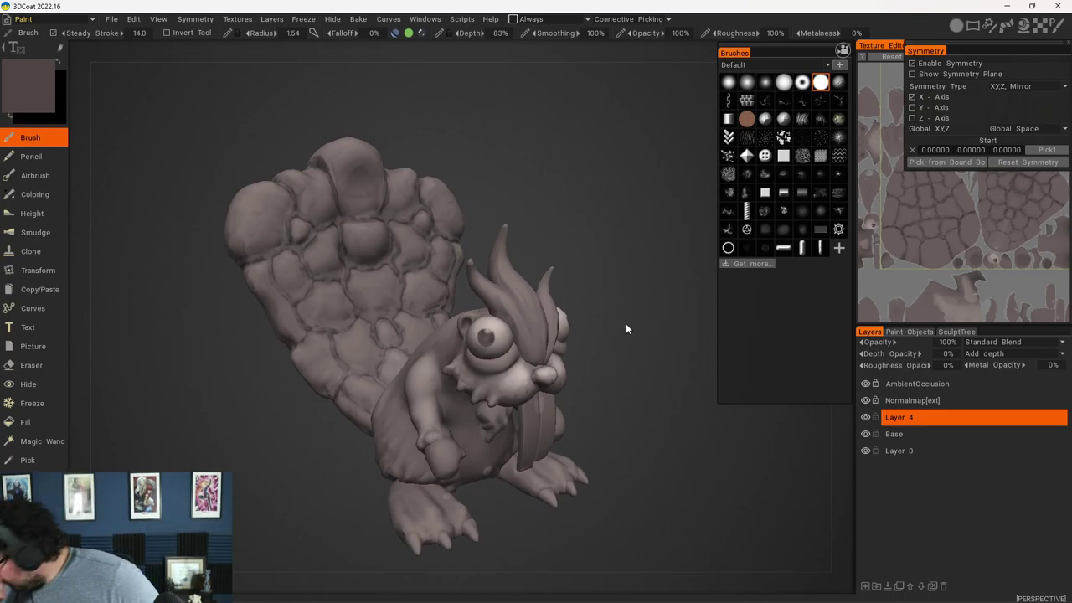
pyautogui.moveTo(625, 323); pyautogui.dragTo(554, 318)
pyautogui.scroll(10, 595, 419)
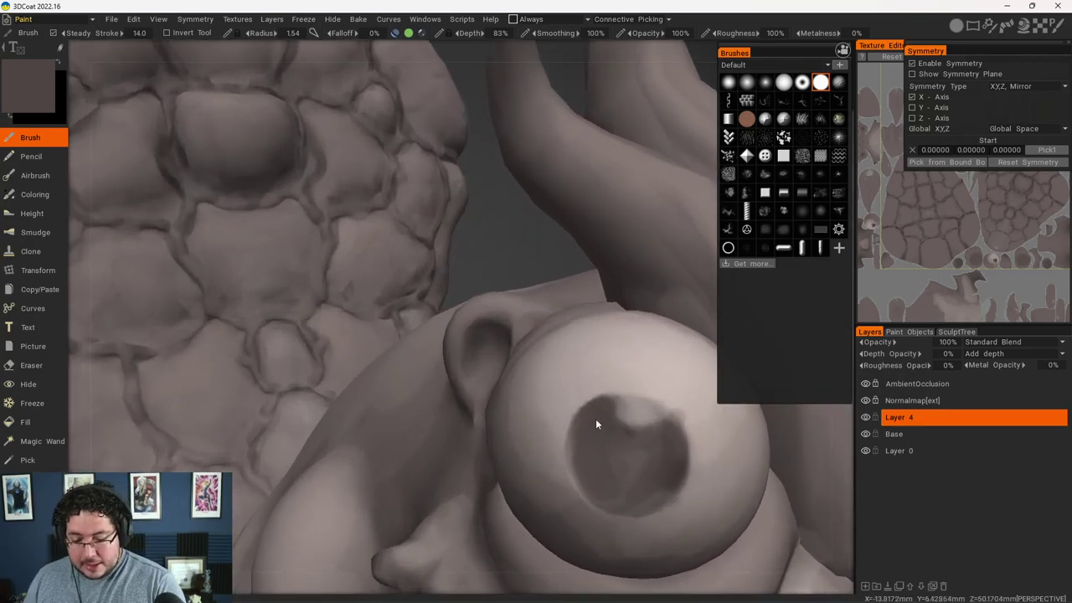
pyautogui.keyDown('alt'); pyautogui.moveTo(622, 405); pyautogui.dragTo(555, 356, button='middle'); pyautogui.keyUp('alt')
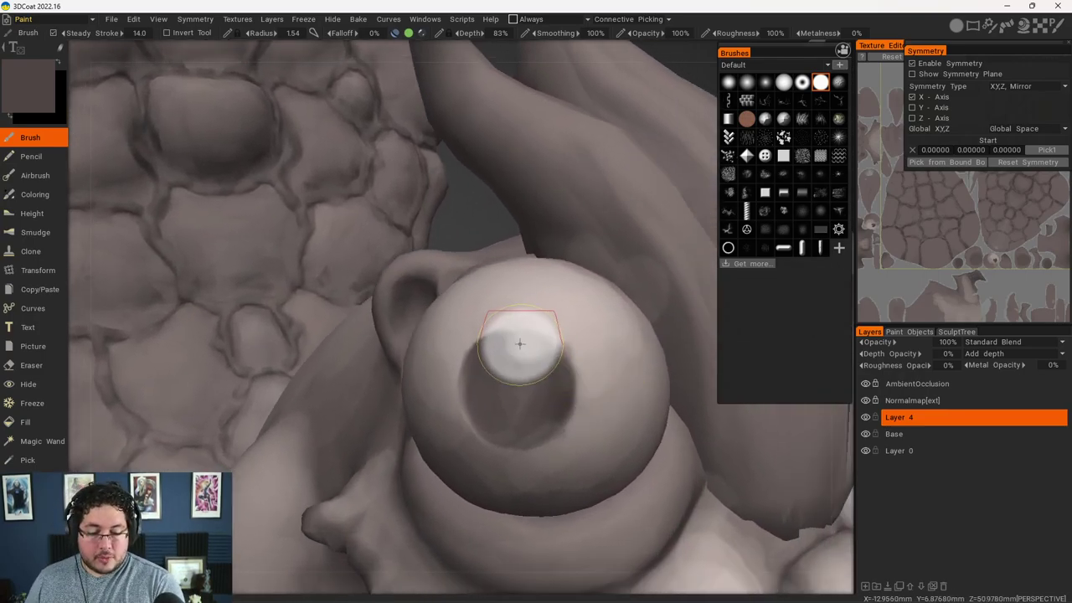
pyautogui.click(39, 93)
pyautogui.moveTo(426, 284)
pyautogui.mouseDown()
pyautogui.moveTo(434, 290)
pyautogui.moveTo(432, 268)
pyautogui.mouseUp()
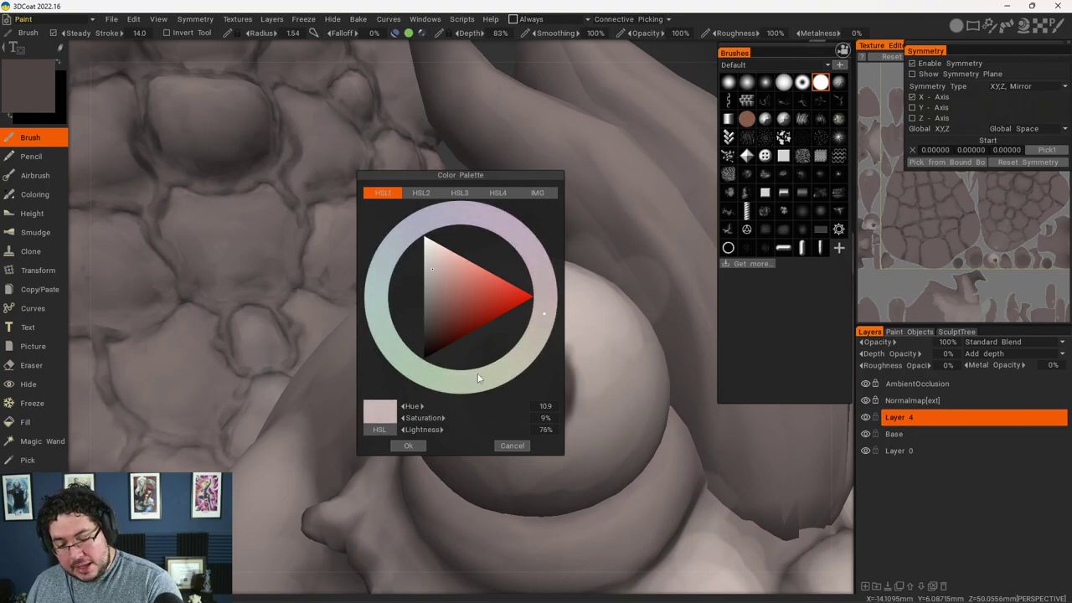
pyautogui.click(418, 446)
pyautogui.moveTo(583, 340); pyautogui.dragTo(555, 337, button='right')
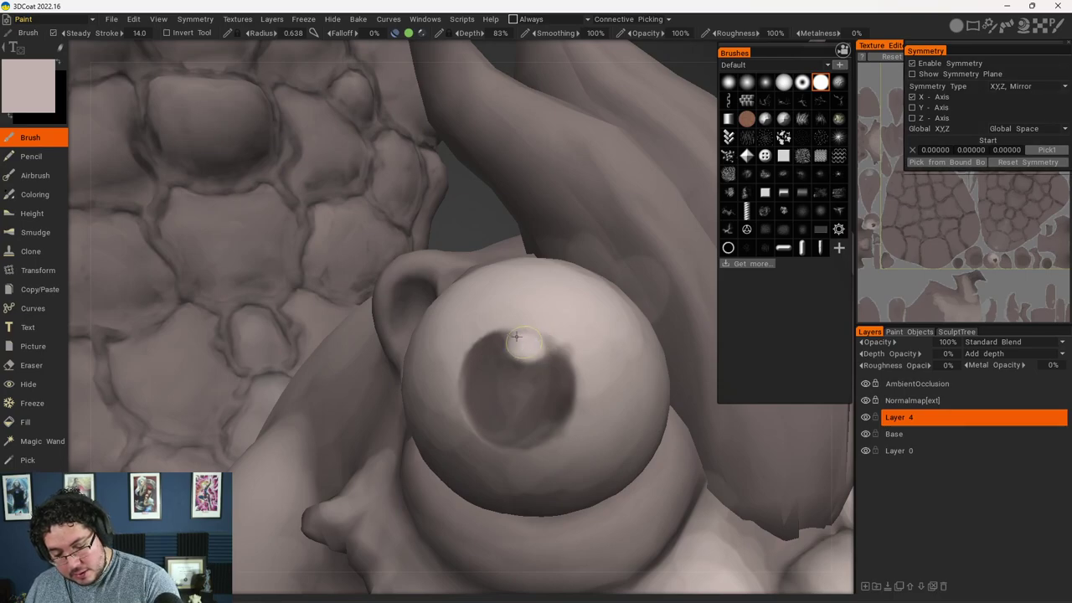
pyautogui.keyDown('alt'); pyautogui.moveTo(568, 333); pyautogui.dragTo(597, 330); pyautogui.keyUp('alt')
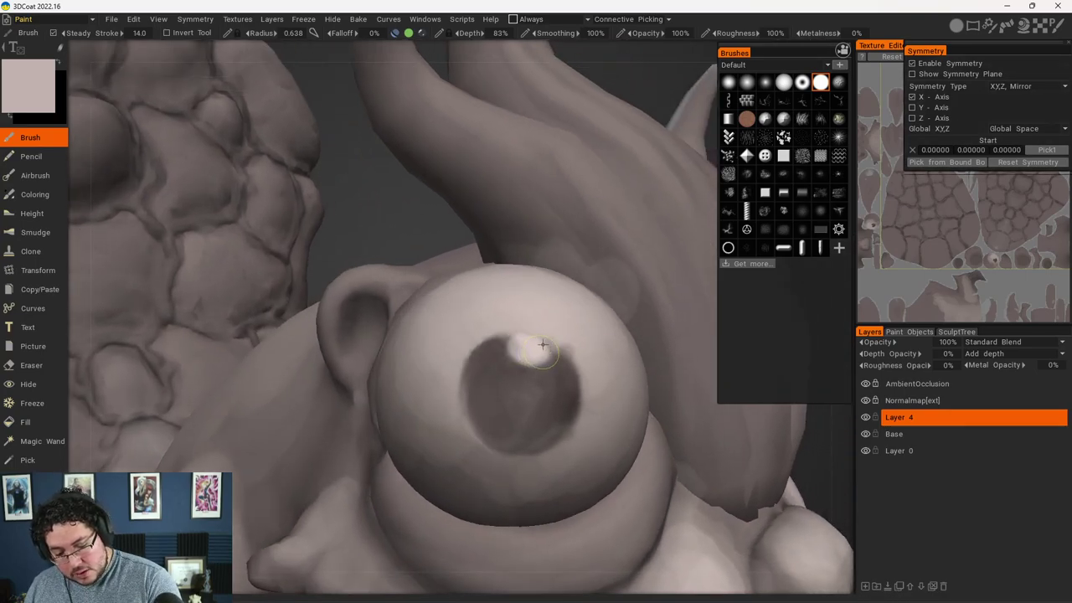
pyautogui.keyDown('alt'); pyautogui.moveTo(557, 354); pyautogui.dragTo(649, 364, button='right'); pyautogui.keyUp('alt')
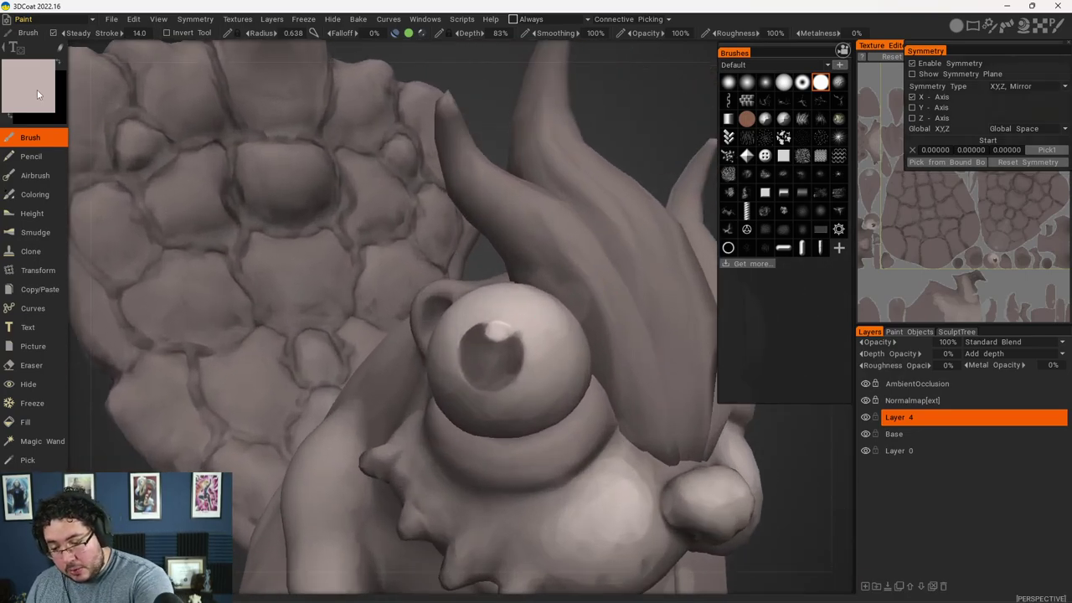
# Mix a near-white with 6% saturation and 90% lightness, and intensify the center of the eye glint, undoing the stray dab.
pyautogui.click(37, 93)
pyautogui.moveTo(434, 266); pyautogui.dragTo(430, 254)
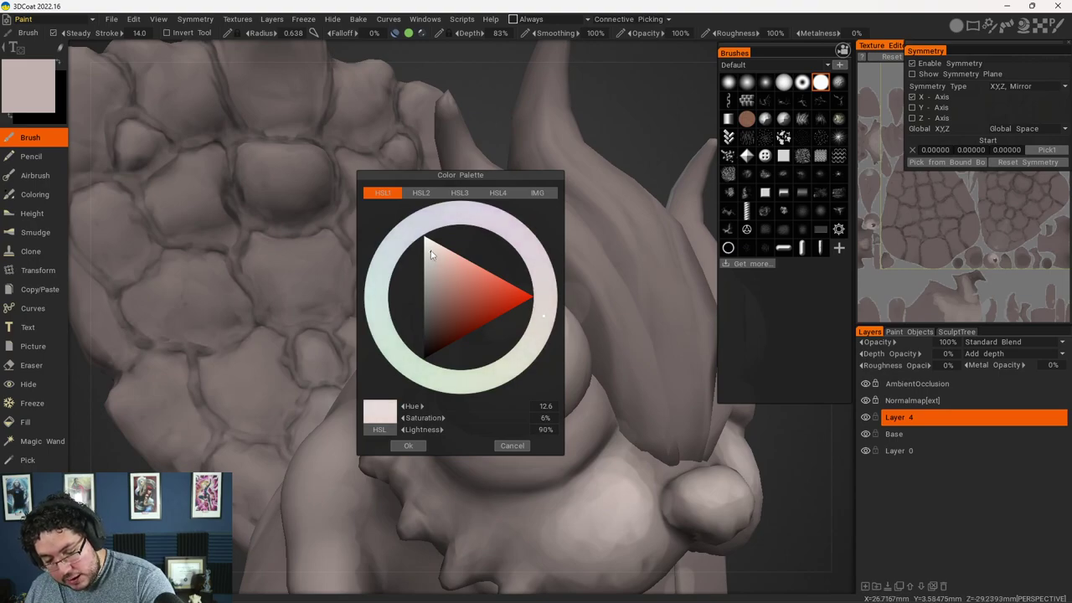
pyautogui.click(408, 445)
pyautogui.click(498, 329)
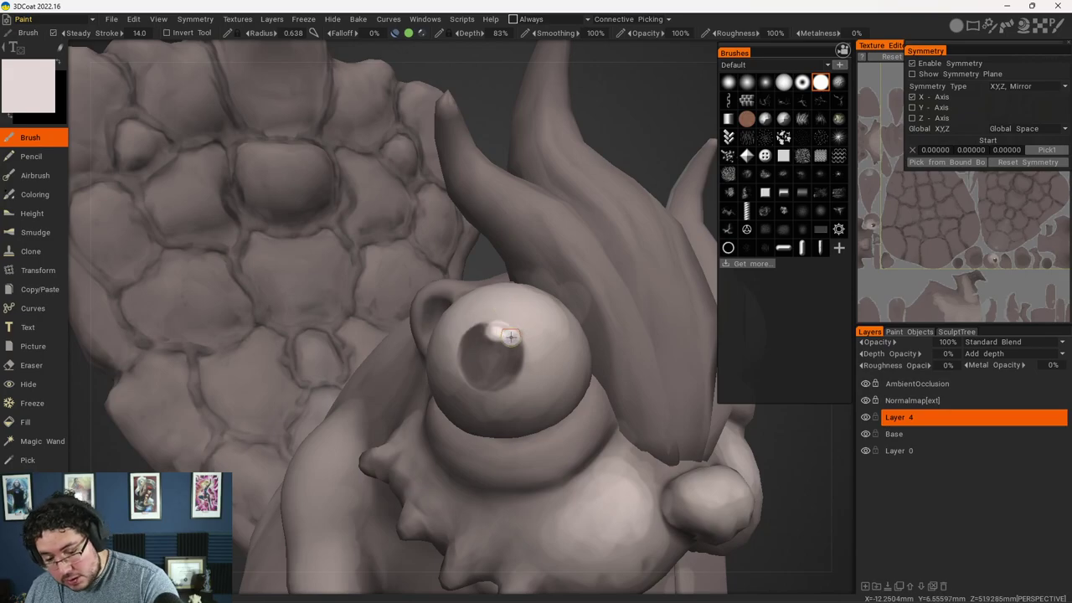
pyautogui.hotkey('ctrl', 'z')
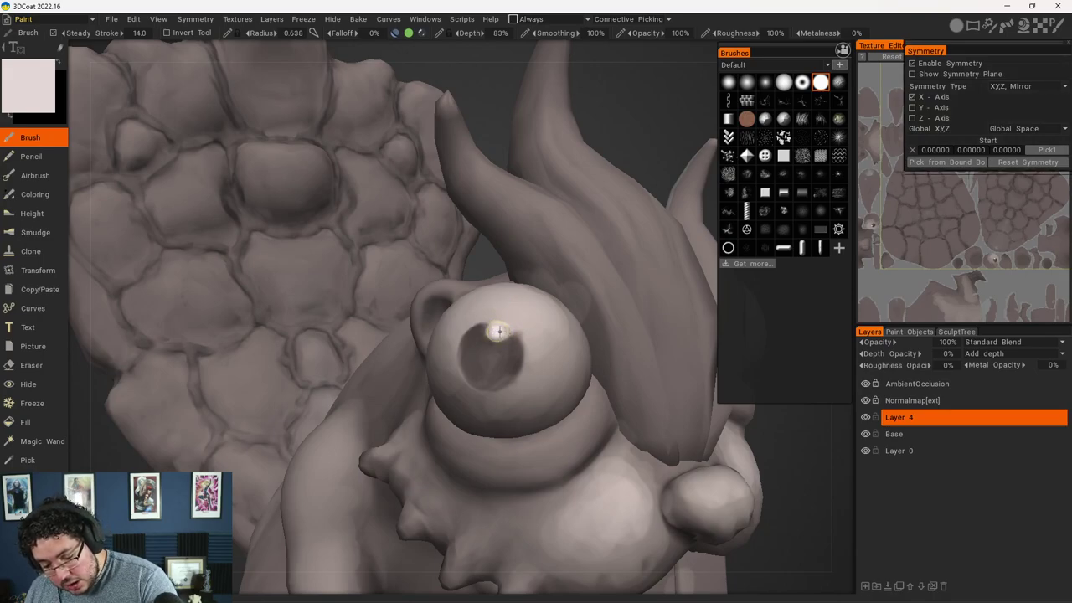
pyautogui.keyDown('alt'); pyautogui.moveTo(684, 412); pyautogui.dragTo(677, 436, button='right'); pyautogui.keyUp('alt')
pyautogui.keyDown('alt'); pyautogui.moveTo(618, 465); pyautogui.dragTo(665, 478, button='right'); pyautogui.keyUp('alt')
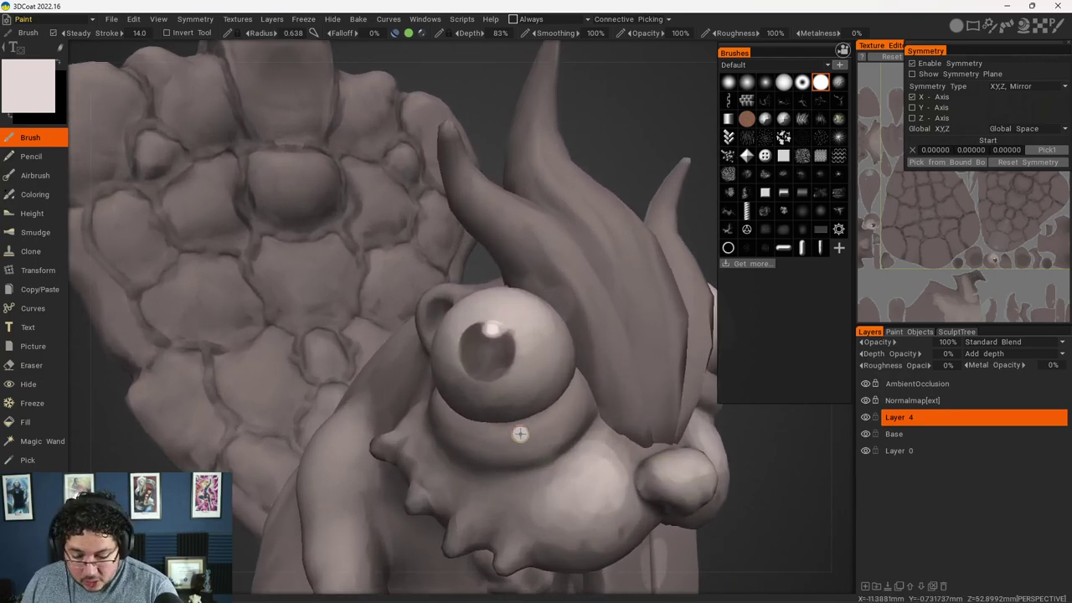
# Undo a near-white test stroke on the fold beneath the eye, and lighten the fold with a softer sampled tone instead.
pyautogui.moveTo(519, 432); pyautogui.dragTo(576, 411)
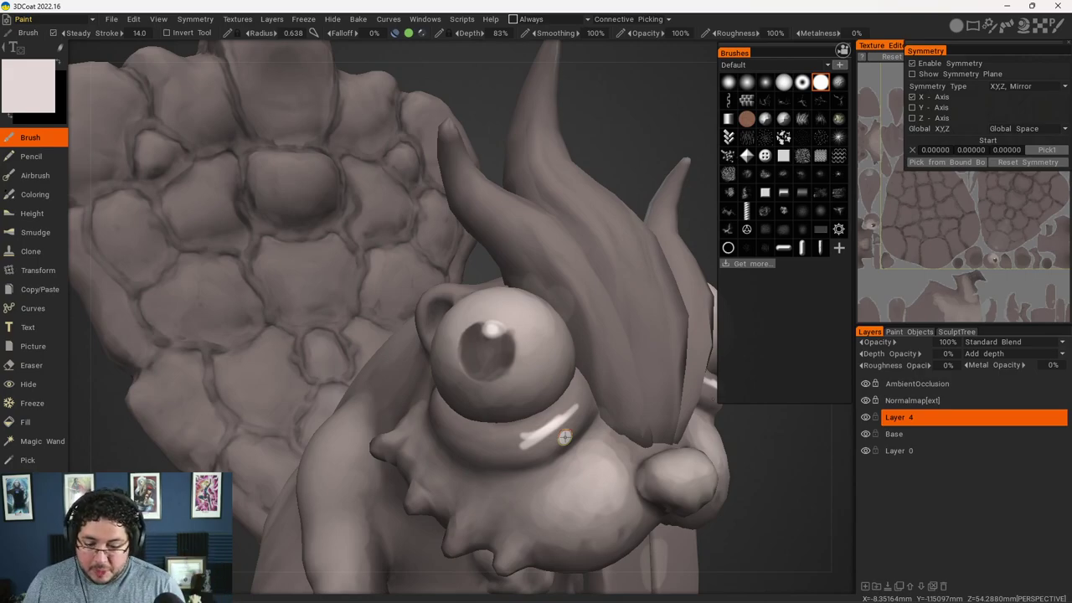
pyautogui.hotkey('ctrl', 'z')
pyautogui.press('v')
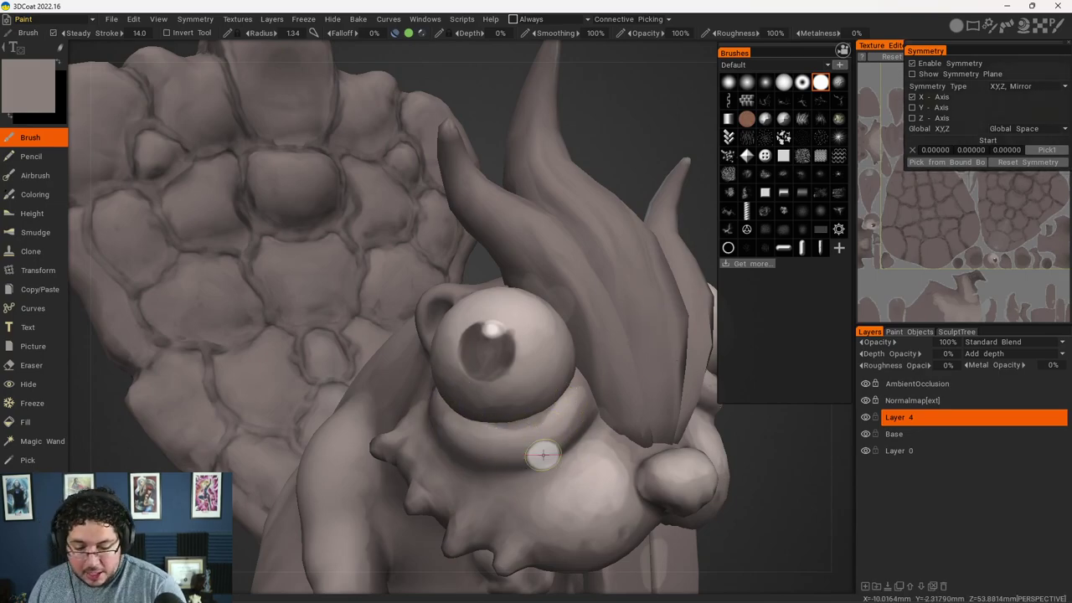
# Mix a dark blue with hue 220, 21% saturation and 27% lightness, and try a dab on the fold beneath the eye, undoing it.
pyautogui.keyDown('alt'); pyautogui.moveTo(642, 404); pyautogui.dragTo(605, 404, button='right'); pyautogui.keyUp('alt')
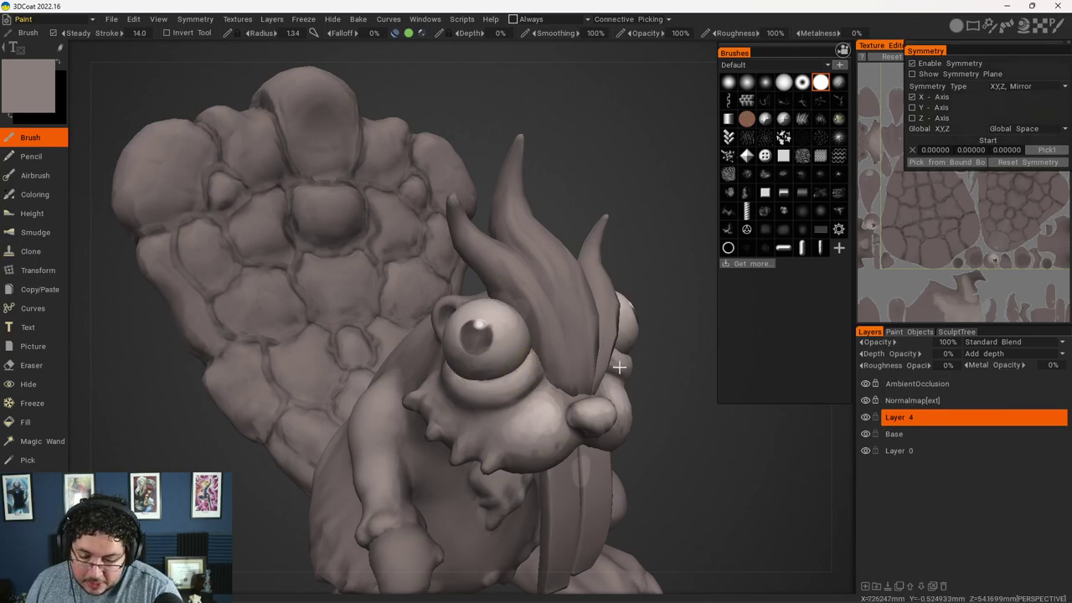
pyautogui.keyDown('alt'); pyautogui.moveTo(619, 366); pyautogui.dragTo(662, 439, button='right'); pyautogui.keyUp('alt')
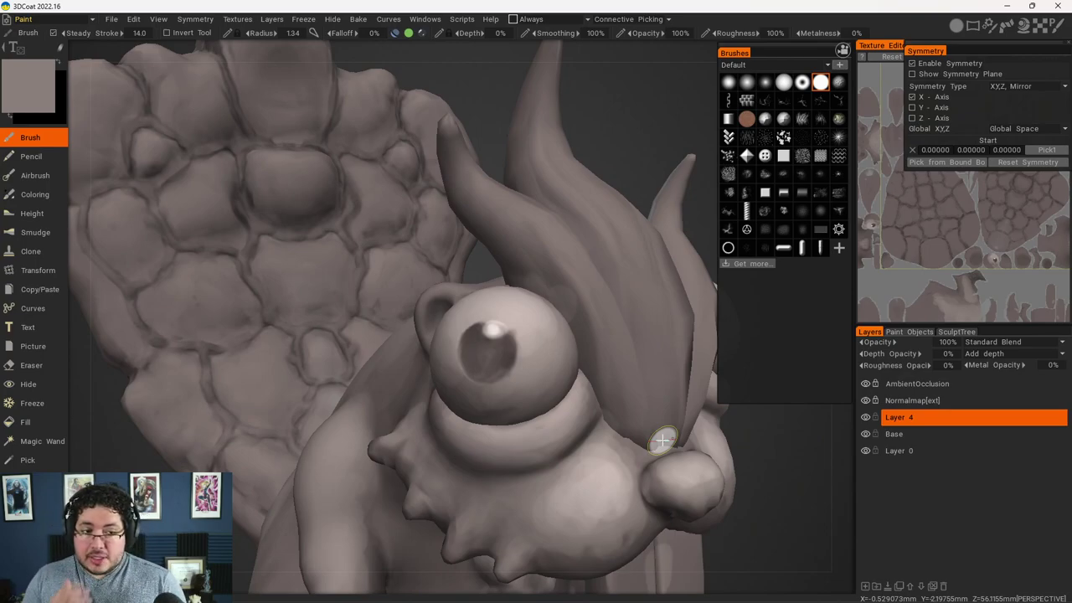
pyautogui.click(30, 99)
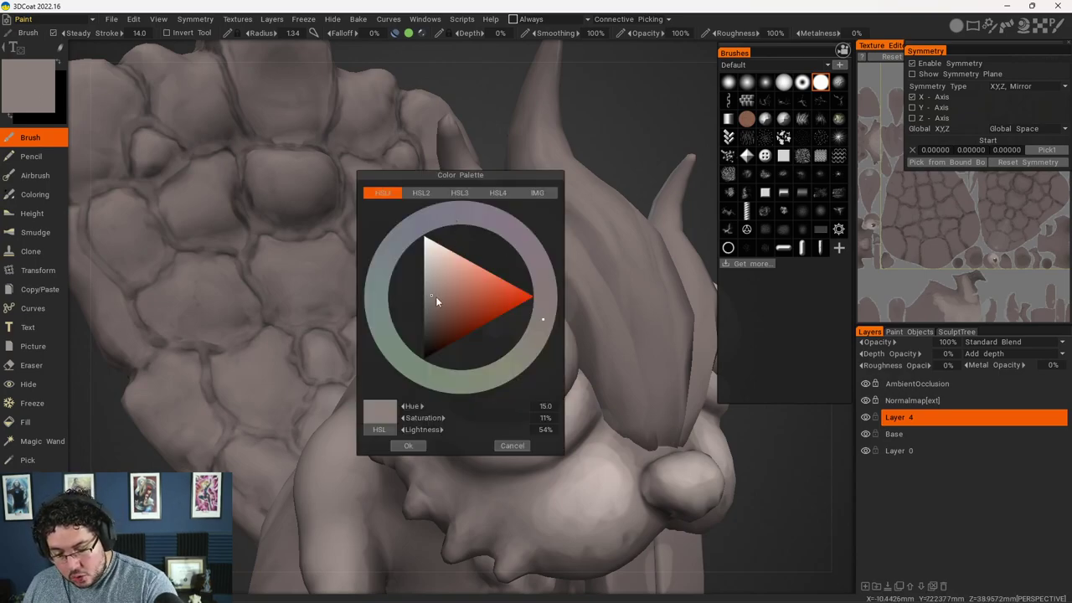
pyautogui.moveTo(435, 299); pyautogui.dragTo(432, 330)
pyautogui.moveTo(541, 313)
pyautogui.mouseDown()
pyautogui.moveTo(549, 289)
pyautogui.moveTo(450, 210)
pyautogui.moveTo(401, 242)
pyautogui.mouseUp()
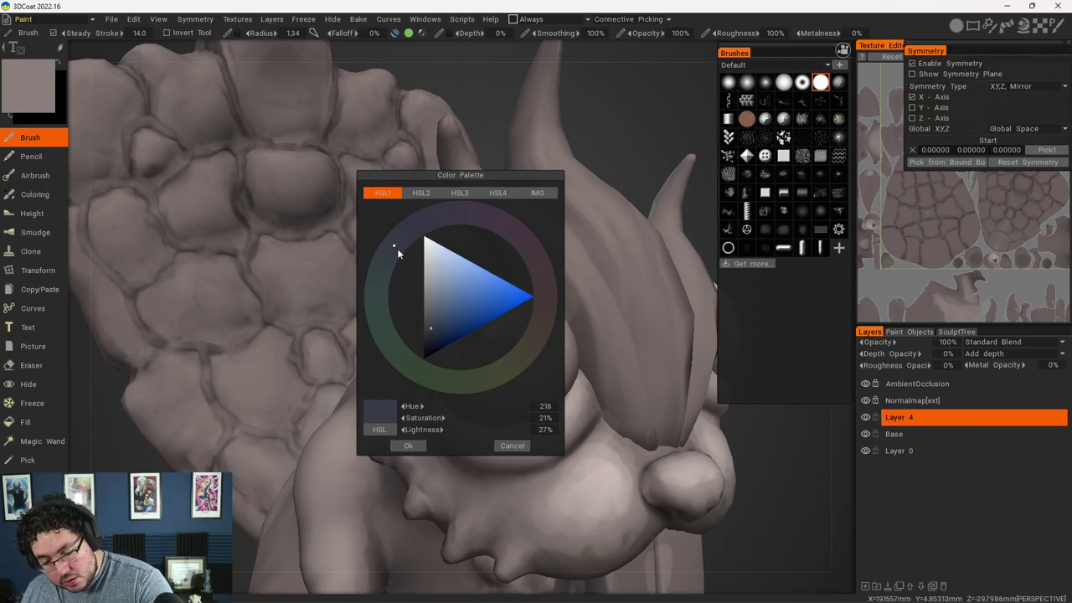
pyautogui.click(408, 445)
pyautogui.keyDown('alt'); pyautogui.moveTo(564, 423); pyautogui.dragTo(568, 407); pyautogui.keyUp('alt')
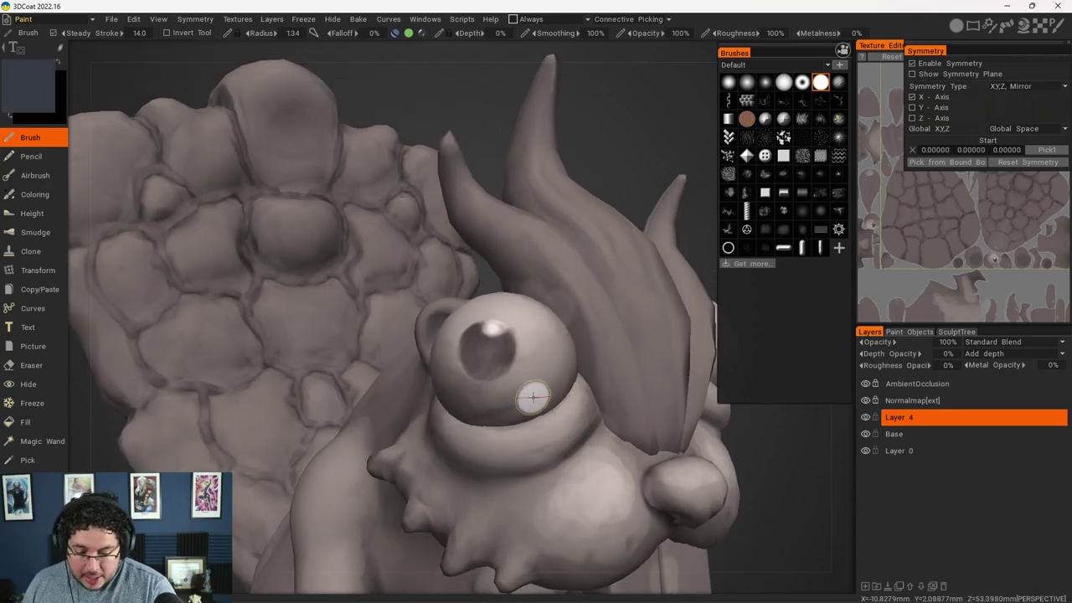
pyautogui.click(563, 415)
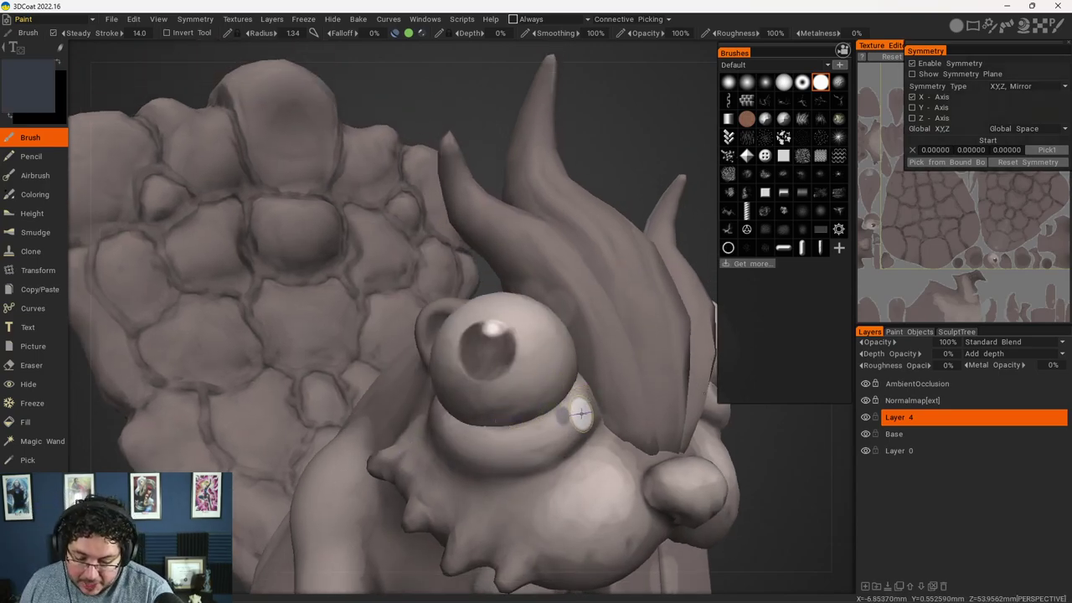
pyautogui.moveTo(569, 411); pyautogui.dragTo(586, 410, button='right')
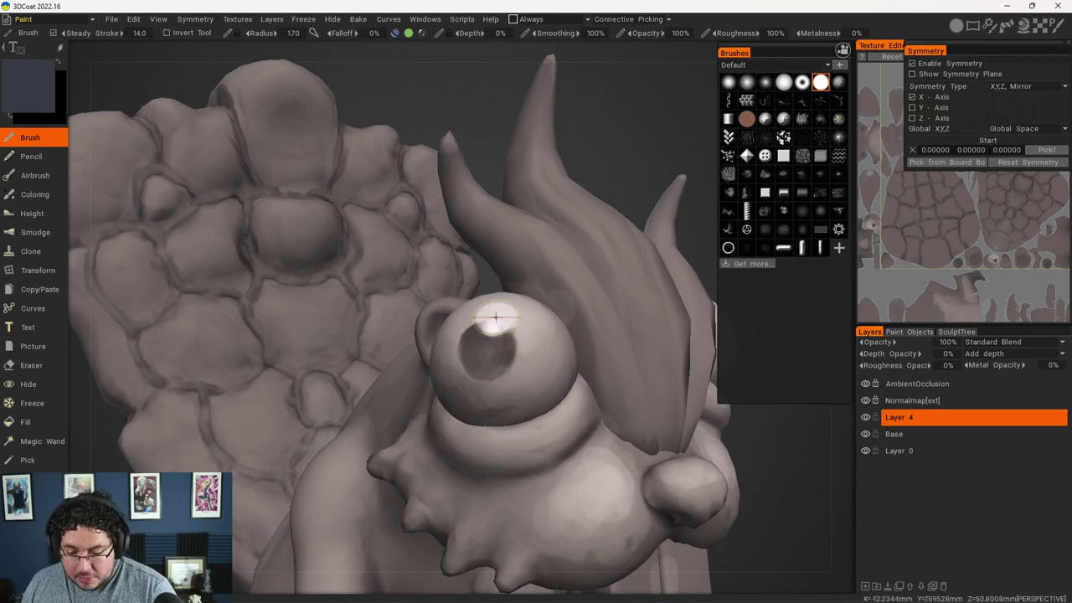
# Lower the dark blue's saturation and shade the underside of the eyeball at radius 1.70, blending with sampled tones.
pyautogui.click(28, 95)
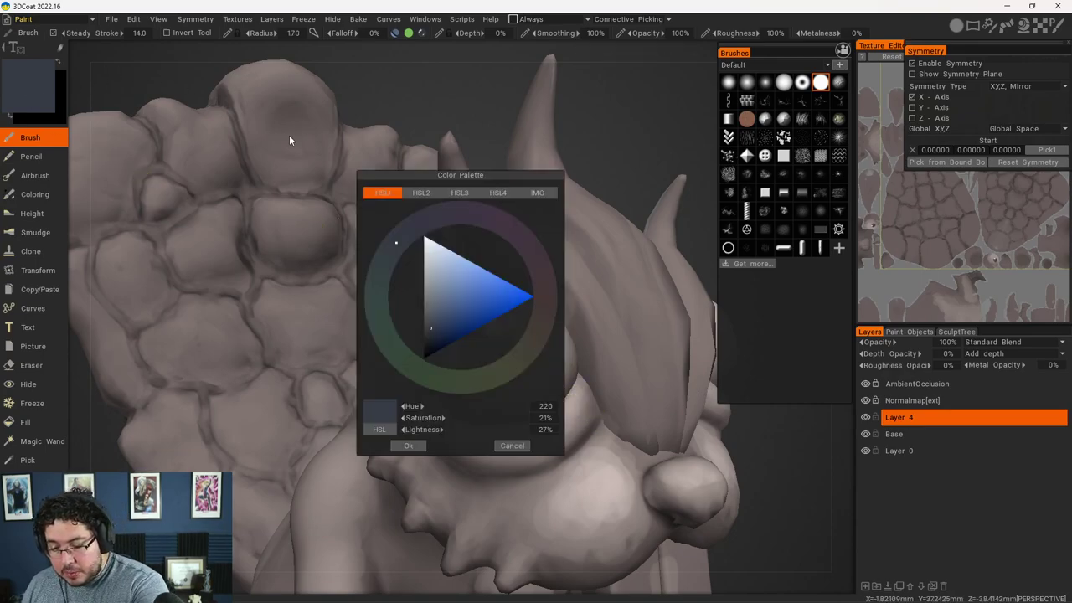
pyautogui.click(427, 329)
pyautogui.click(409, 446)
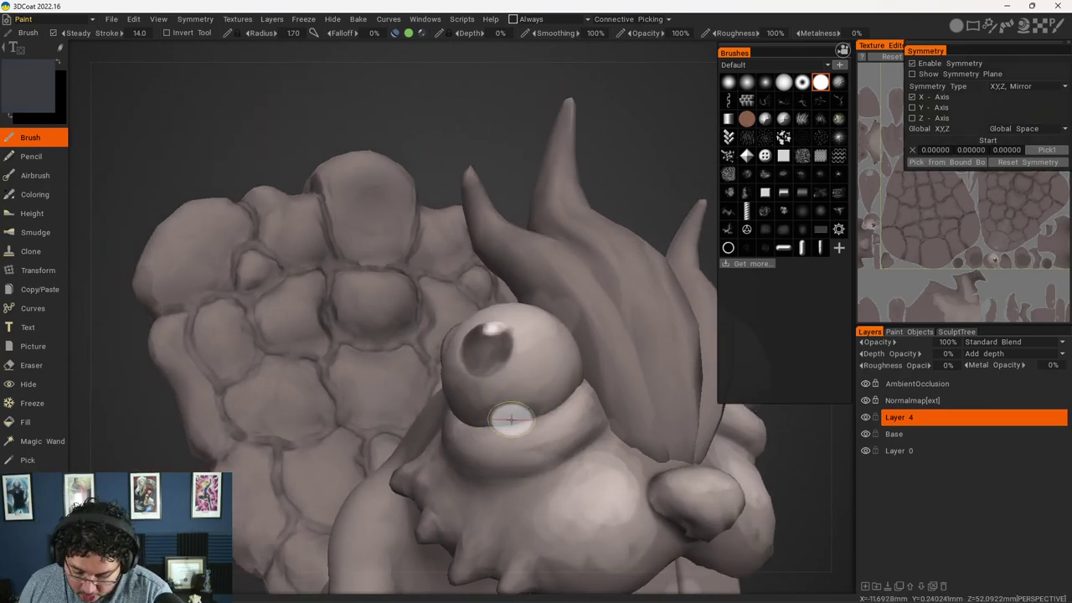
pyautogui.press('v')
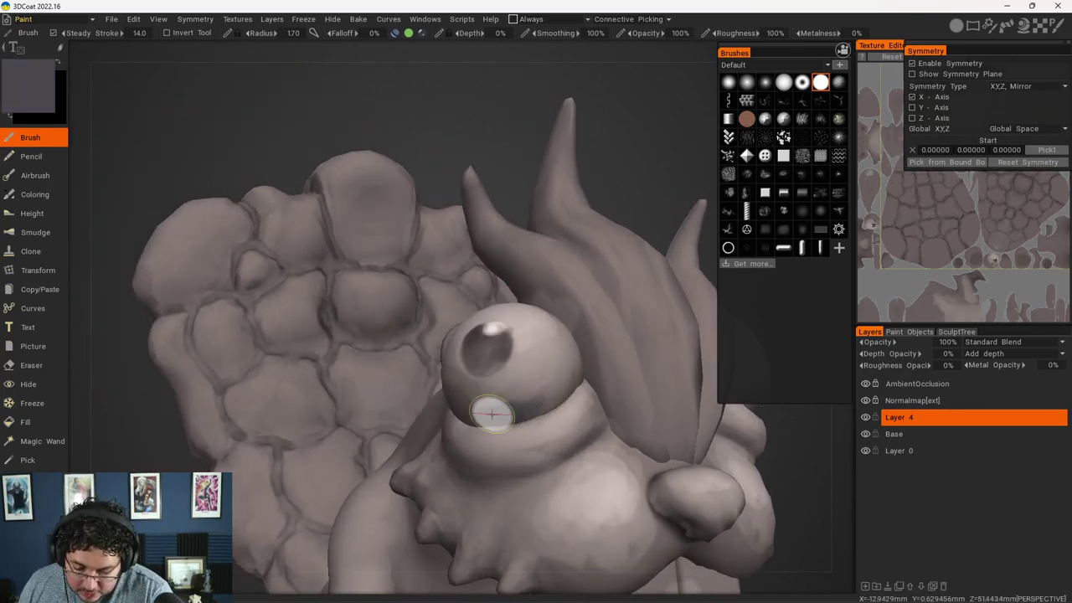
pyautogui.moveTo(520, 411); pyautogui.dragTo(490, 423)
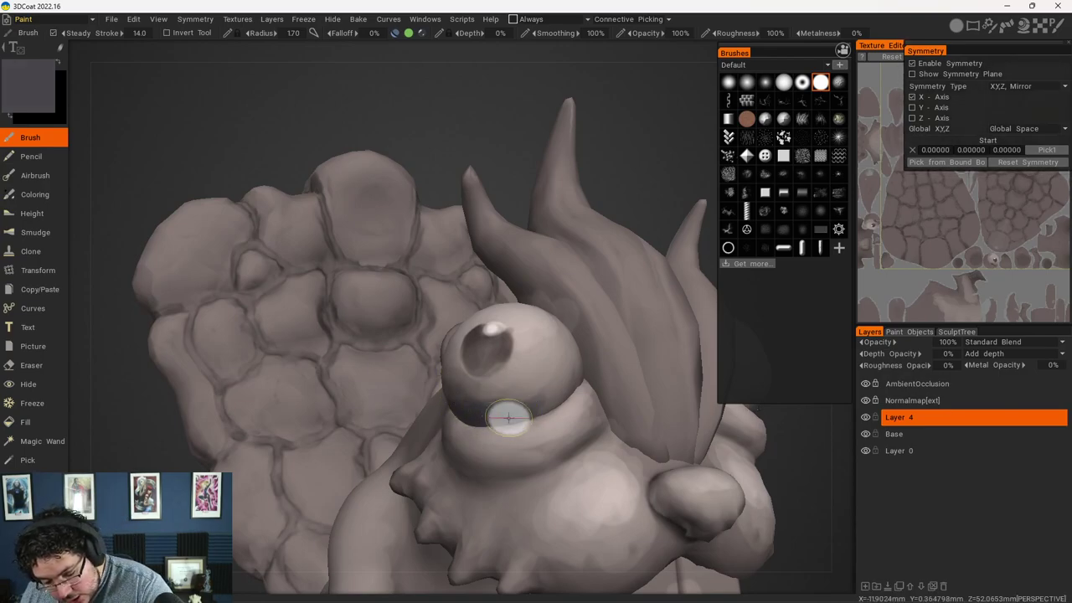
pyautogui.press('v')
pyautogui.moveTo(452, 385); pyautogui.dragTo(467, 395)
pyautogui.press('v')
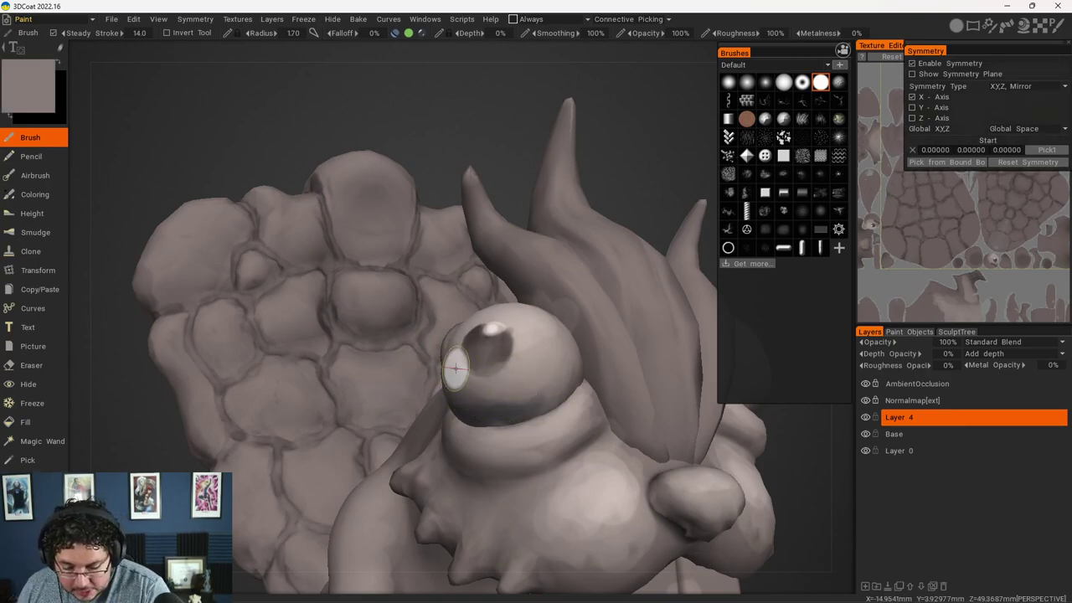
# Extend the shading along the eyeball's lower edge toward the nose, and blend a sampled bluish tone into the fold beneath the eye.
pyautogui.press('v')
pyautogui.moveTo(537, 418)
pyautogui.mouseDown()
pyautogui.moveTo(491, 429)
pyautogui.moveTo(536, 422)
pyautogui.moveTo(519, 453)
pyautogui.moveTo(571, 391)
pyautogui.mouseUp()
pyautogui.press('v')
pyautogui.press('v')
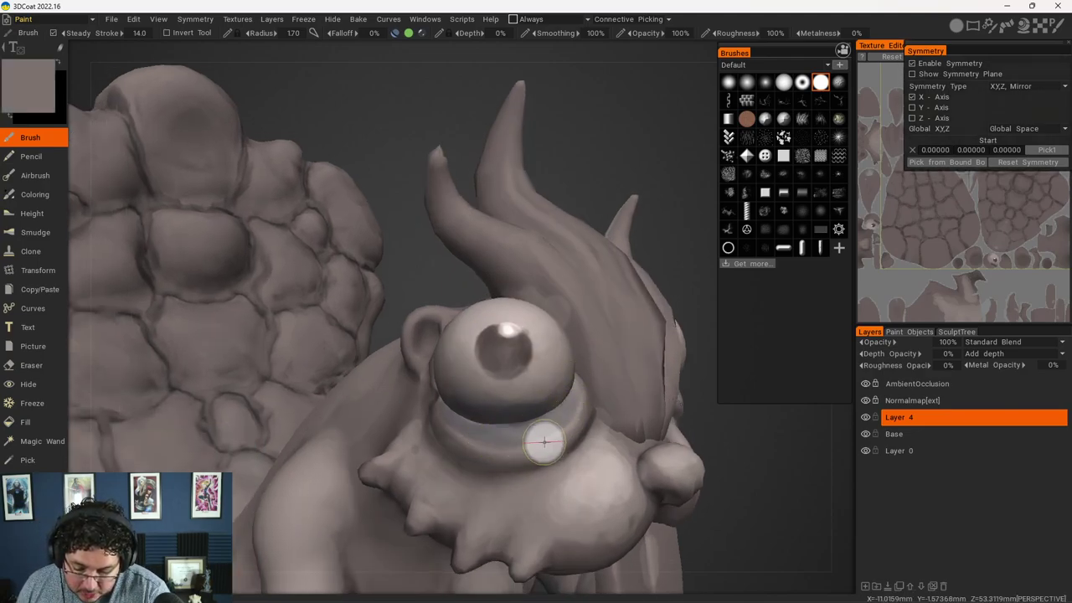
pyautogui.moveTo(497, 450)
pyautogui.mouseDown()
pyautogui.moveTo(565, 427)
pyautogui.moveTo(516, 443)
pyautogui.moveTo(479, 437)
pyautogui.mouseUp()
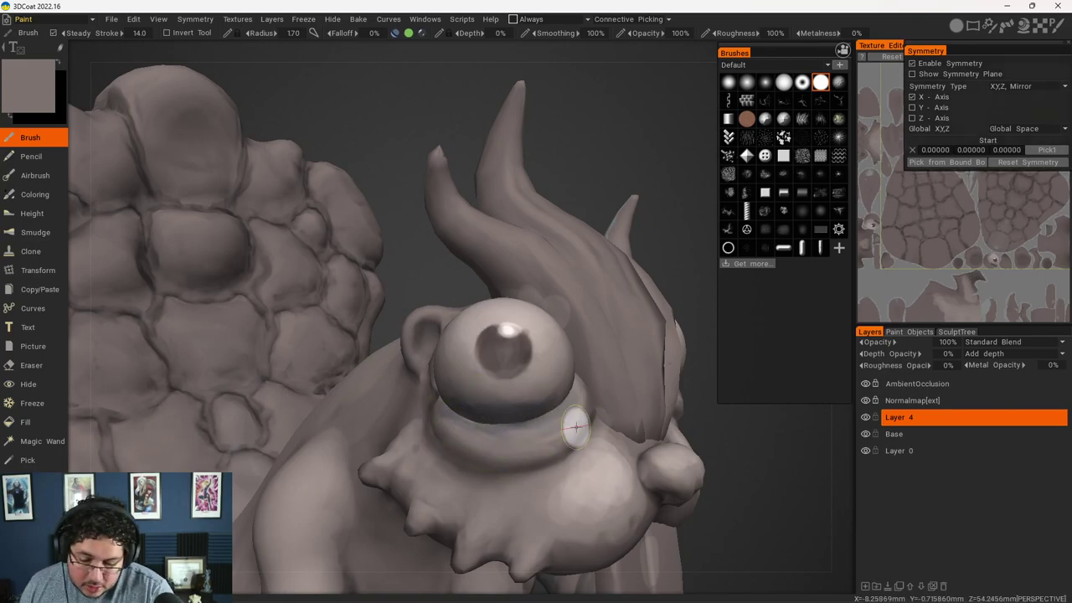
# Sample a light tone from the face and paint highlights on the tip of the nose at radius 0.909.
pyautogui.press('[')
pyautogui.press('[')
pyautogui.keyDown('alt'); pyautogui.moveTo(575, 435); pyautogui.dragTo(560, 452, button='right'); pyautogui.keyUp('alt')
pyautogui.keyDown('alt'); pyautogui.moveTo(560, 452); pyautogui.dragTo(546, 435, button='middle'); pyautogui.keyUp('alt')
pyautogui.keyDown('alt'); pyautogui.moveTo(546, 430); pyautogui.dragTo(552, 444); pyautogui.keyUp('alt')
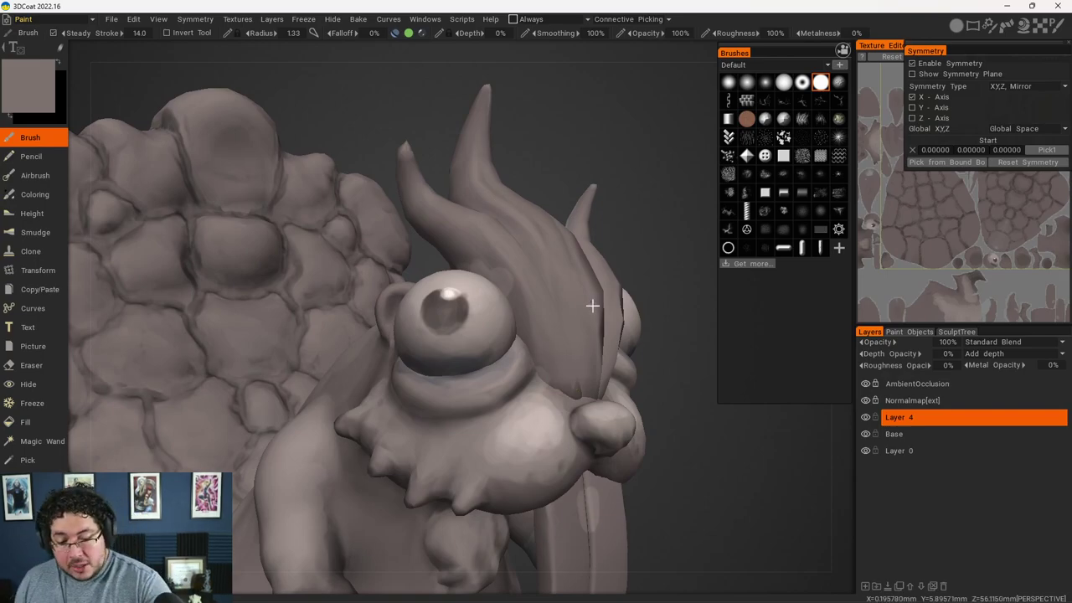
pyautogui.moveTo(592, 306)
pyautogui.keyDown('alt'); pyautogui.mouseDown()
pyautogui.moveTo(562, 331)
pyautogui.moveTo(589, 308)
pyautogui.mouseUp(); pyautogui.keyUp('alt')
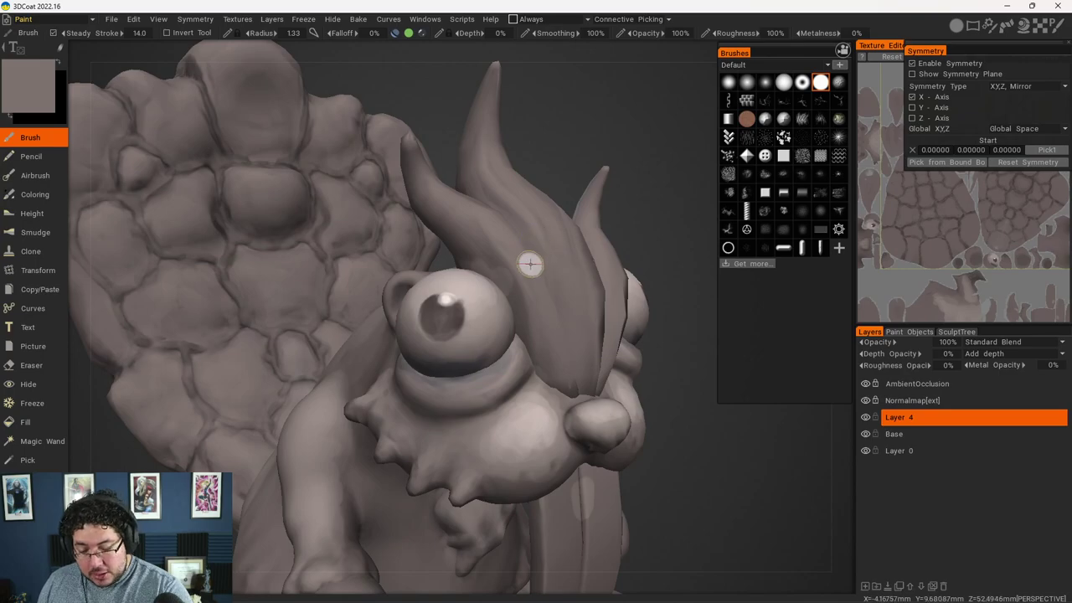
pyautogui.moveTo(526, 309); pyautogui.dragTo(522, 311, button='right')
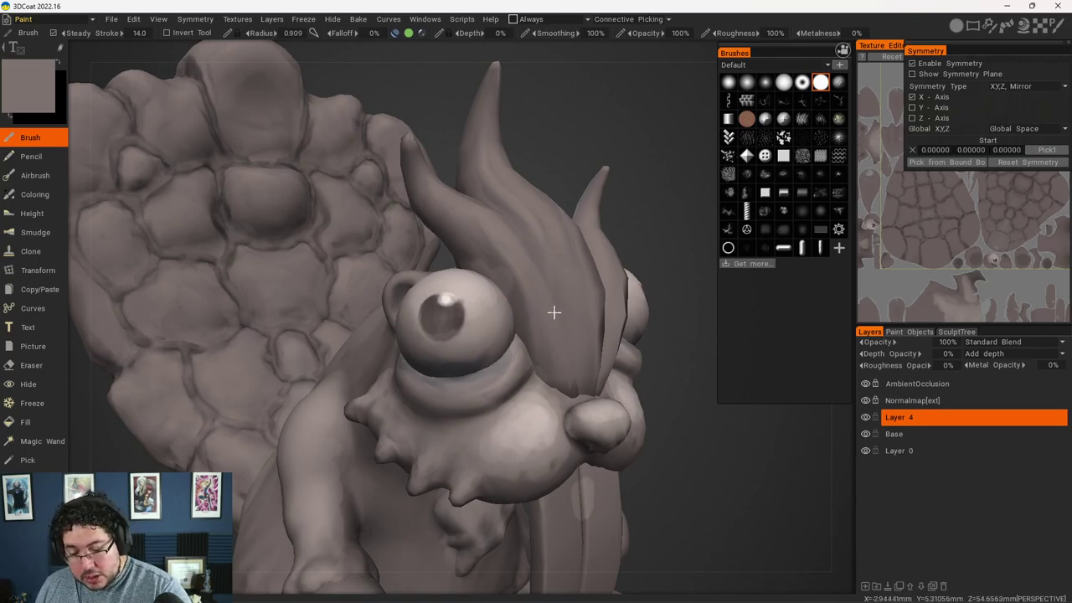
pyautogui.moveTo(554, 312)
pyautogui.keyDown('alt'); pyautogui.mouseDown()
pyautogui.moveTo(531, 290)
pyautogui.moveTo(625, 369)
pyautogui.mouseUp(); pyautogui.keyUp('alt')
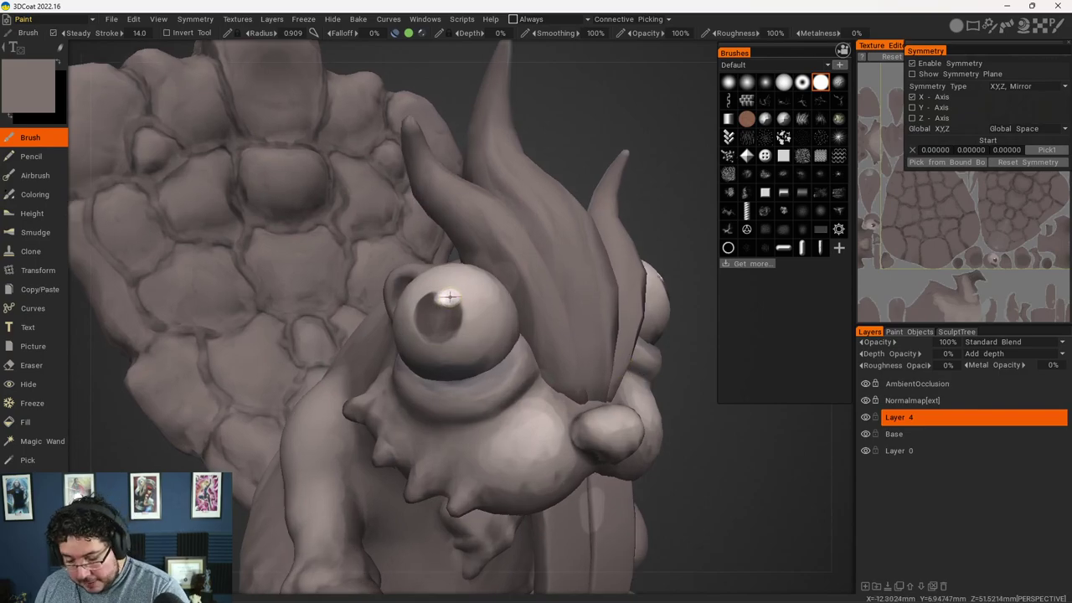
pyautogui.press('v')
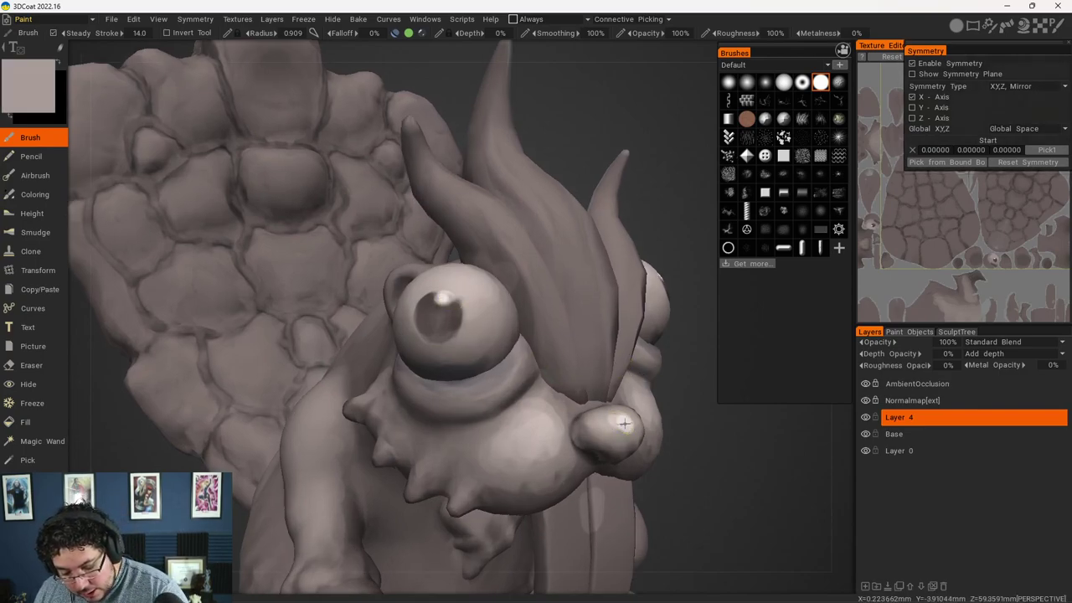
pyautogui.moveTo(623, 426)
pyautogui.keyDown('alt'); pyautogui.mouseDown()
pyautogui.moveTo(595, 438)
pyautogui.moveTo(599, 412)
pyautogui.moveTo(641, 421)
pyautogui.mouseUp(); pyautogui.keyUp('alt')
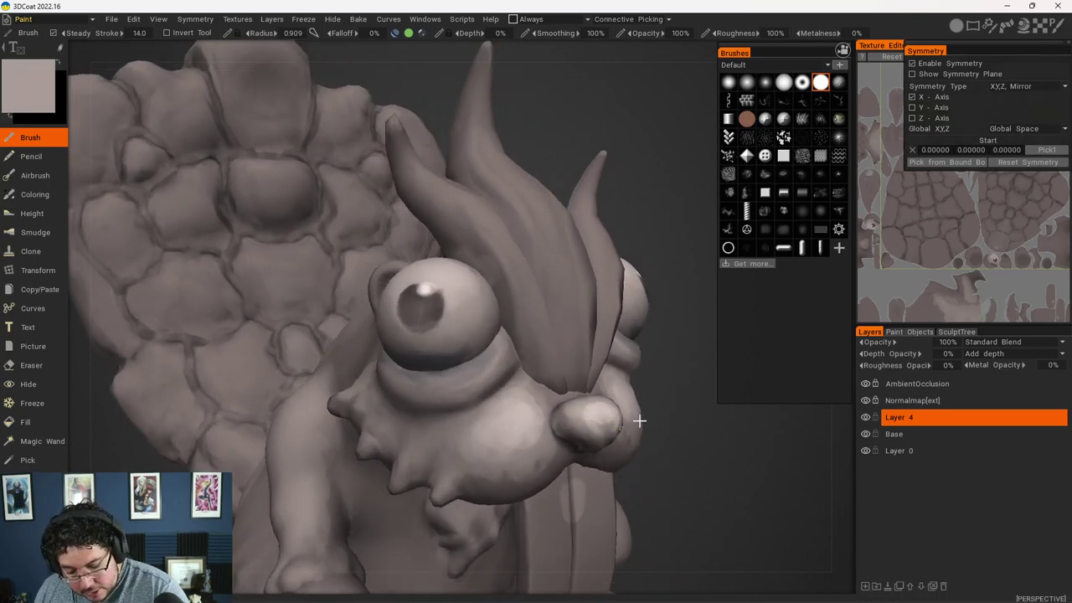
pyautogui.keyDown('alt'); pyautogui.moveTo(641, 421); pyautogui.dragTo(646, 411, button='right'); pyautogui.keyUp('alt')
pyautogui.keyDown('alt'); pyautogui.moveTo(700, 444); pyautogui.dragTo(557, 416); pyautogui.keyUp('alt')
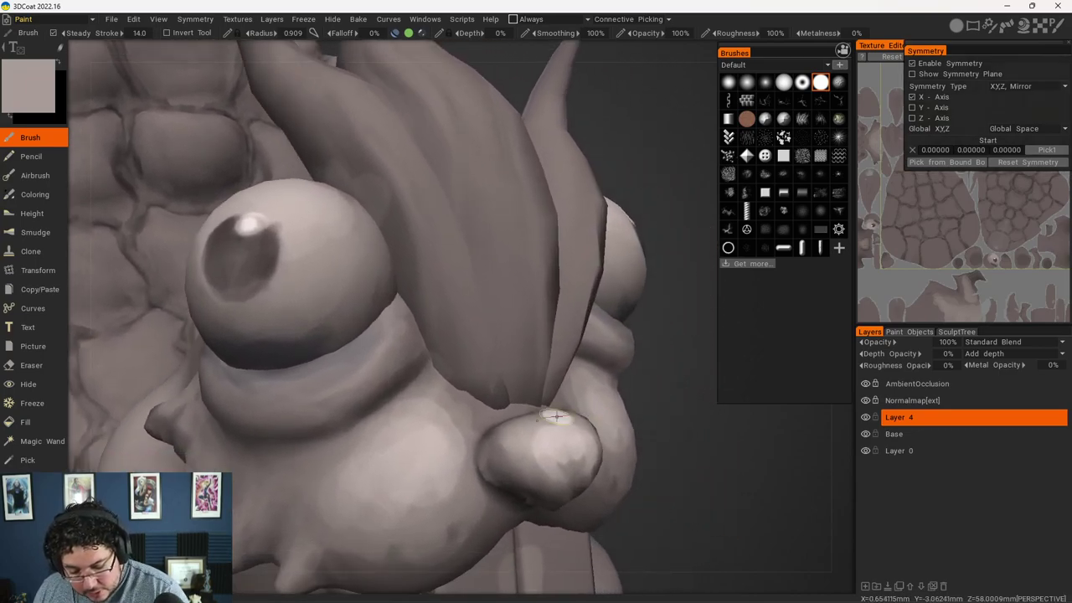
# Blend sampled light tones across the nose and the cheek beside it at radius 1.90.
pyautogui.moveTo(530, 411)
pyautogui.mouseDown(button='right')
pyautogui.moveTo(548, 423)
pyautogui.moveTo(492, 429)
pyautogui.moveTo(530, 437)
pyautogui.moveTo(524, 423)
pyautogui.mouseUp(button='right')
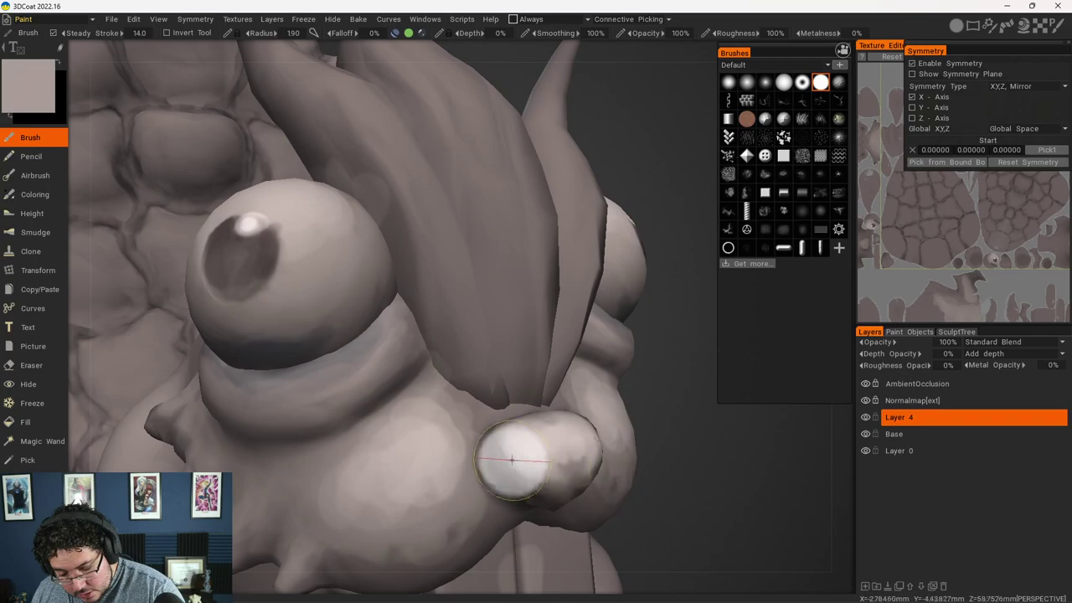
pyautogui.press('v')
pyautogui.moveTo(499, 449)
pyautogui.mouseDown()
pyautogui.moveTo(548, 444)
pyautogui.moveTo(564, 460)
pyautogui.moveTo(536, 448)
pyautogui.moveTo(550, 426)
pyautogui.moveTo(494, 427)
pyautogui.moveTo(463, 458)
pyautogui.moveTo(436, 424)
pyautogui.moveTo(441, 437)
pyautogui.moveTo(330, 471)
pyautogui.moveTo(330, 516)
pyautogui.moveTo(313, 522)
pyautogui.mouseUp()
pyautogui.press('v')
pyautogui.moveTo(297, 481)
pyautogui.mouseDown()
pyautogui.moveTo(323, 548)
pyautogui.moveTo(296, 510)
pyautogui.moveTo(323, 536)
pyautogui.moveTo(406, 549)
pyautogui.mouseUp()
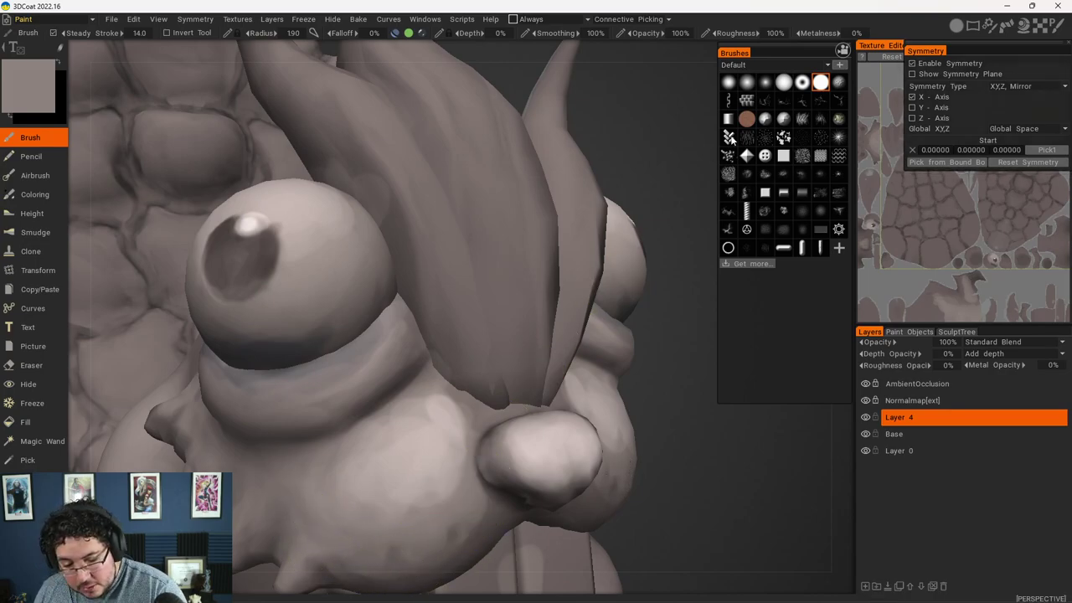
# Switch to a soft round brush and smooth the light patches across the cheek.
pyautogui.click(746, 83)
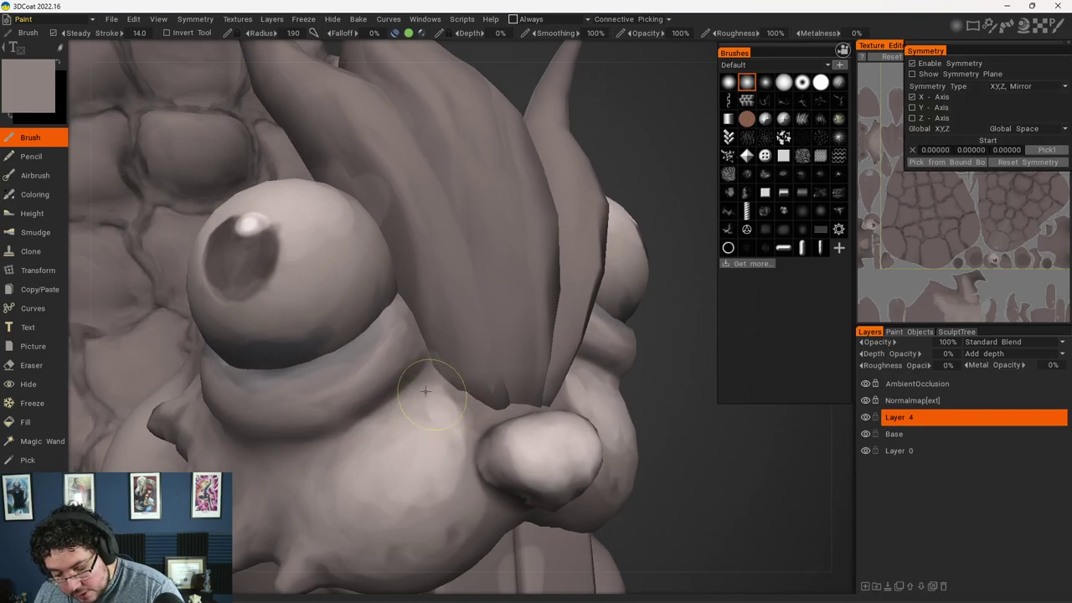
pyautogui.moveTo(425, 391); pyautogui.dragTo(418, 399)
pyautogui.moveTo(356, 455)
pyautogui.mouseDown()
pyautogui.moveTo(454, 409)
pyautogui.moveTo(444, 397)
pyautogui.mouseUp()
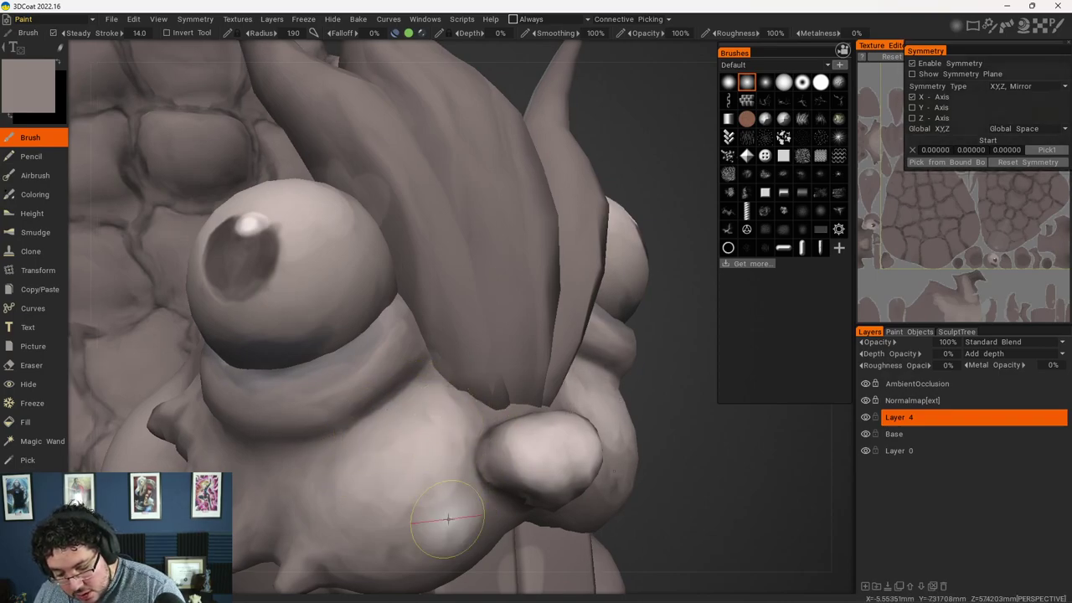
pyautogui.moveTo(448, 519); pyautogui.dragTo(454, 494)
pyautogui.moveTo(494, 438)
pyautogui.mouseDown()
pyautogui.moveTo(430, 499)
pyautogui.moveTo(361, 500)
pyautogui.moveTo(353, 517)
pyautogui.mouseUp()
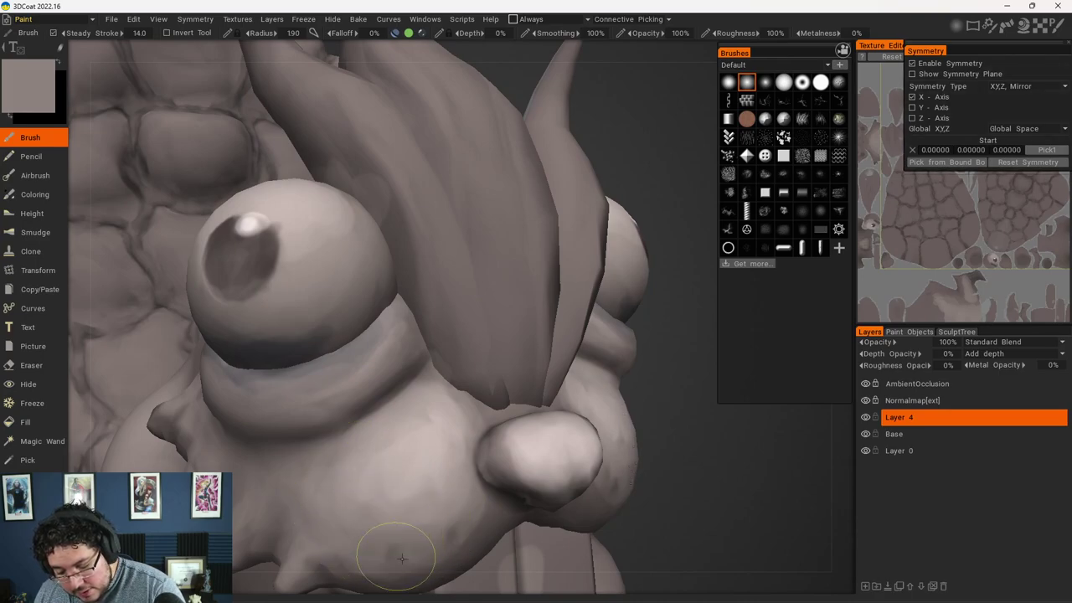
# Hide Layer 4 to compare the whole beaver without the painted color variation.
pyautogui.keyDown('alt'); pyautogui.moveTo(584, 442); pyautogui.dragTo(613, 461, button='right'); pyautogui.keyUp('alt')
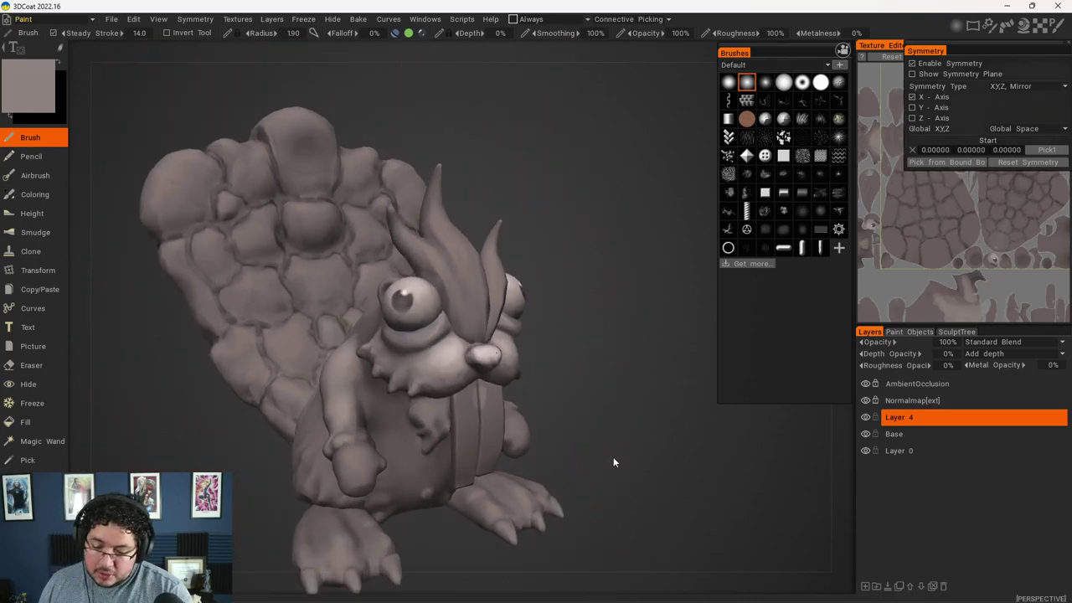
pyautogui.click(865, 417)
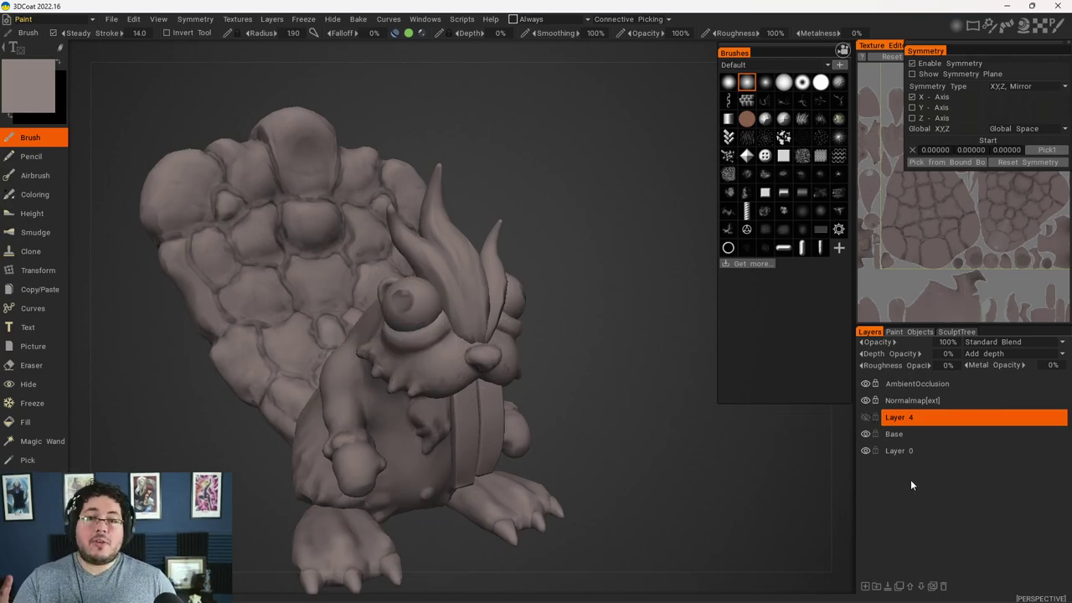
# Switch to the textured beaver in Substance 3D Painter and toggle Fill layer 3 off and on to examine its effect.
pyautogui.hotkey('alt', 'Tab')
pyautogui.hotkey('alt', 'Tab')
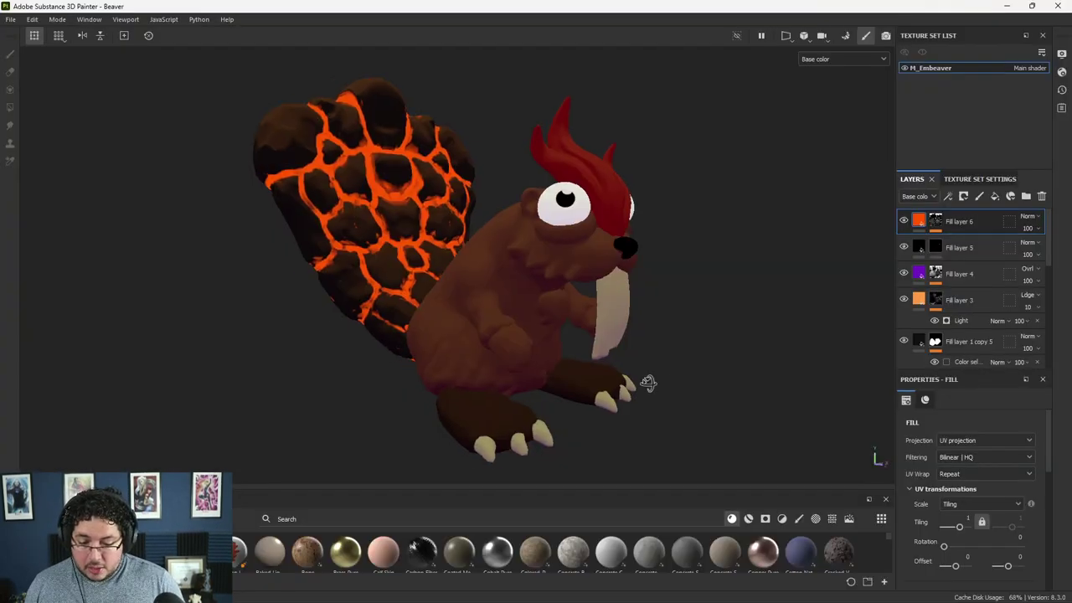
pyautogui.keyDown('alt'); pyautogui.moveTo(644, 341); pyautogui.dragTo(700, 335, button='right'); pyautogui.keyUp('alt')
pyautogui.keyDown('alt'); pyautogui.moveTo(700, 335); pyautogui.dragTo(706, 360, button='middle'); pyautogui.keyUp('alt')
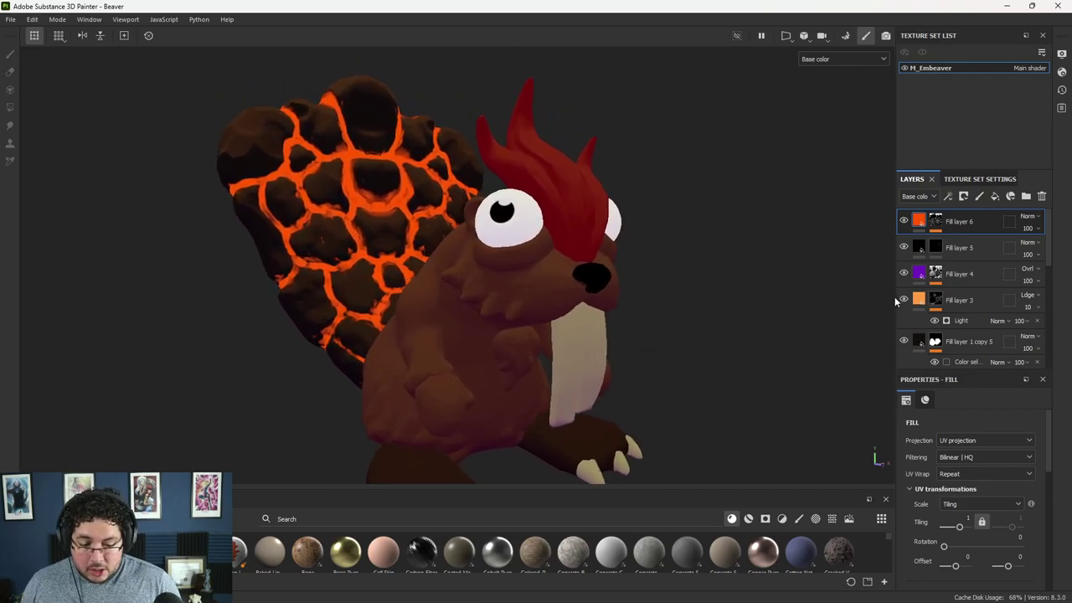
pyautogui.click(902, 300)
pyautogui.click(902, 301)
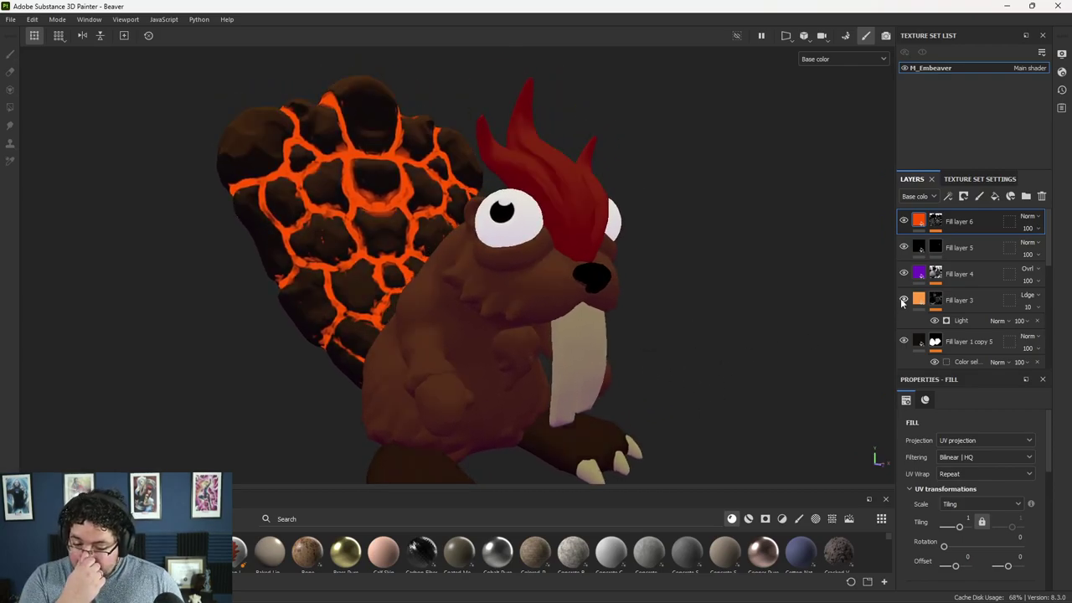
pyautogui.click(903, 301)
pyautogui.click(903, 301)
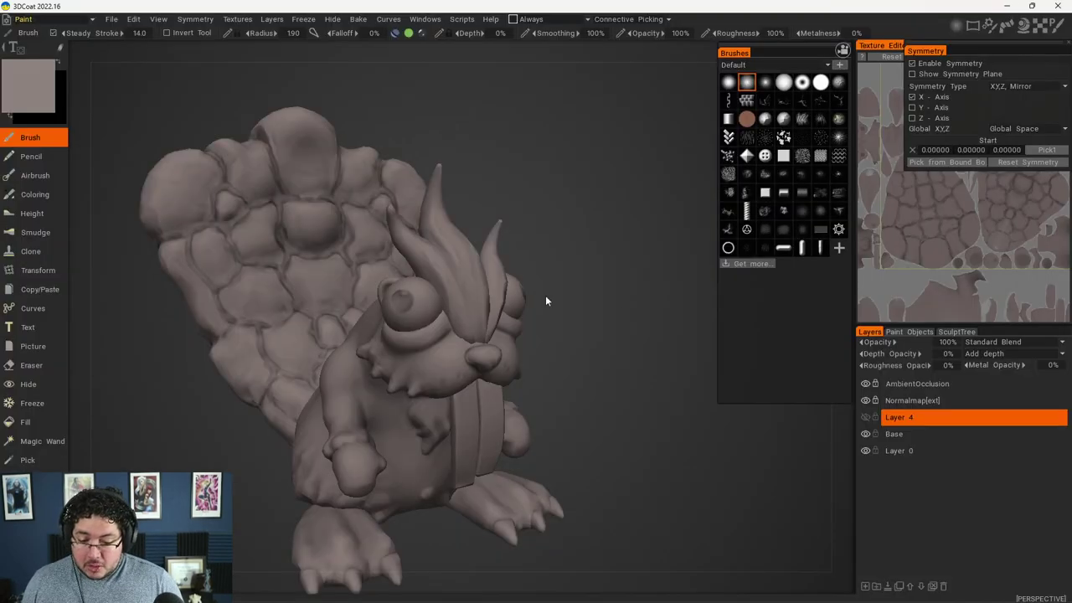
# Return to 3DCoat and show Layer 4 again to examine the painted variation on the face up close.
pyautogui.scroll(3, 545, 296)
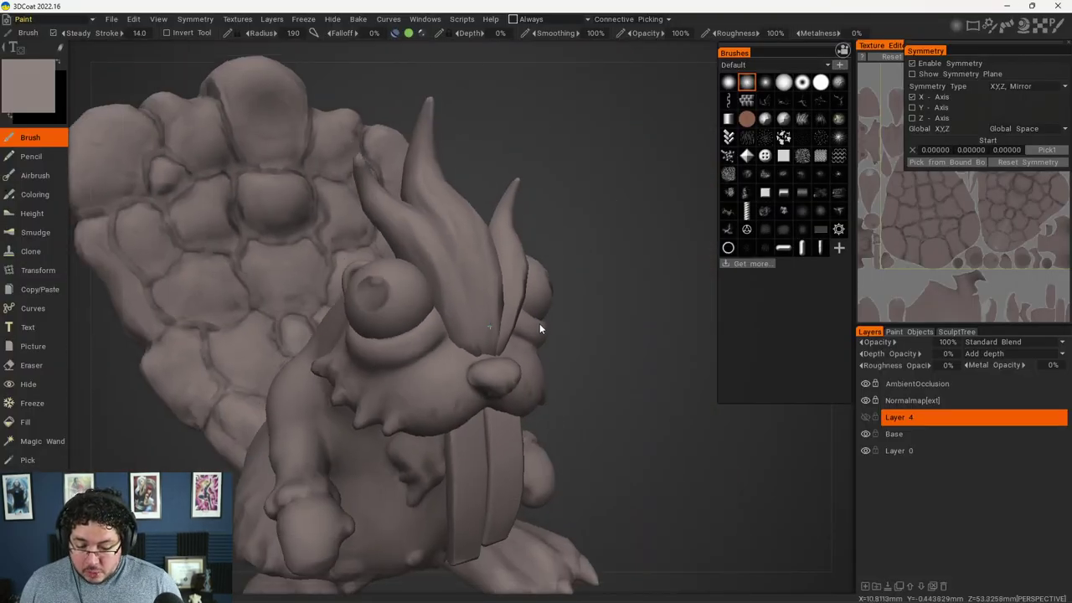
pyautogui.keyDown('alt'); pyautogui.moveTo(545, 296); pyautogui.dragTo(540, 325); pyautogui.keyUp('alt')
pyautogui.scroll(3, 552, 323)
pyautogui.click(864, 417)
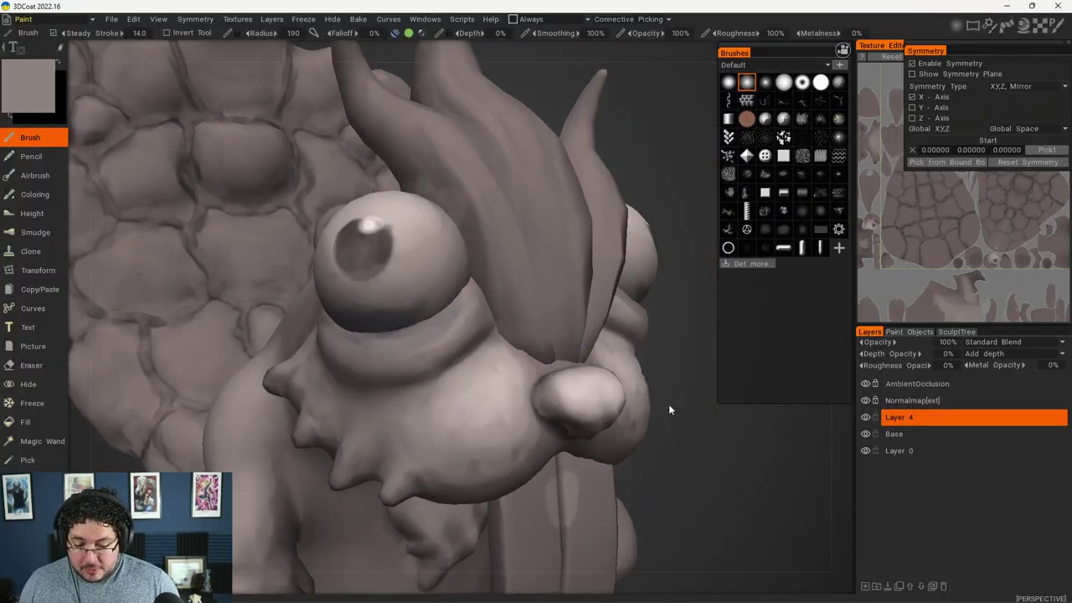
pyautogui.scroll(-4, 642, 394)
pyautogui.scroll(2, 642, 395)
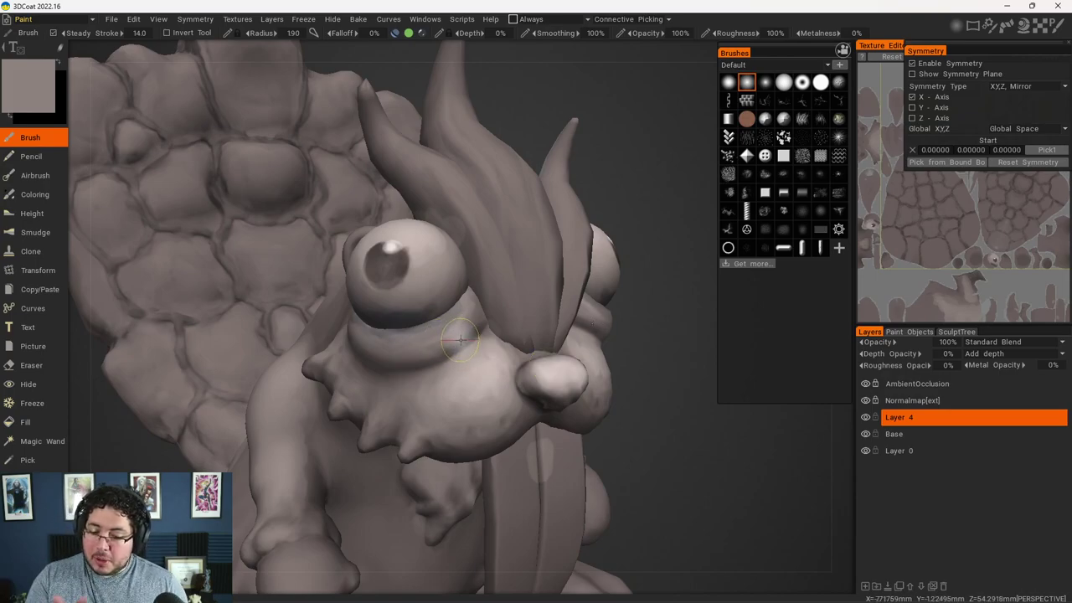
# Examine the painted color variation on the beaver's face from full-body distance and up close.
pyautogui.scroll(-5, 456, 348)
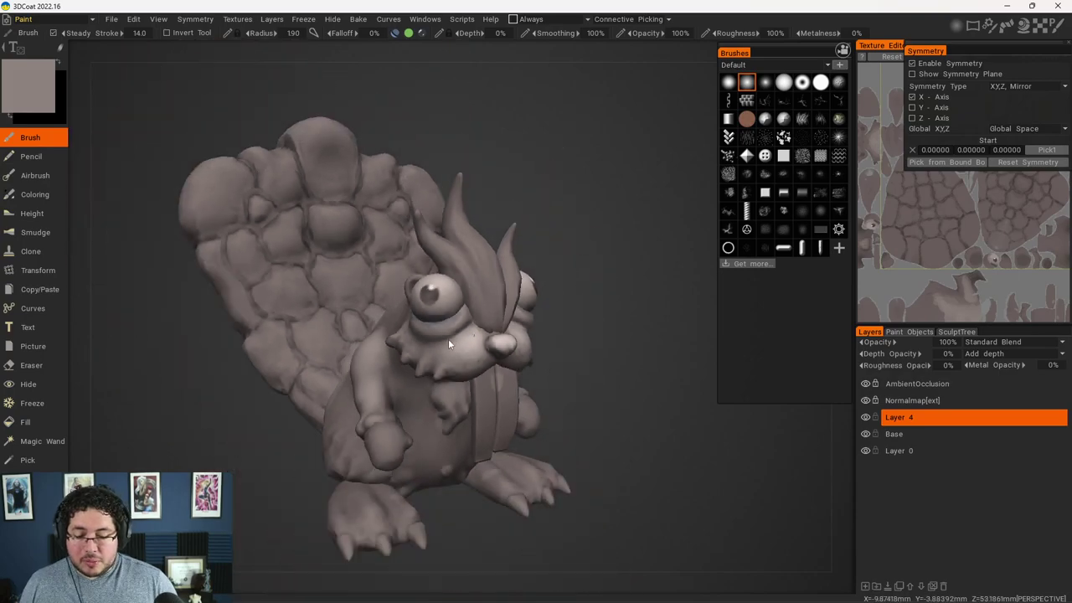
pyautogui.scroll(6, 448, 338)
pyautogui.scroll(-3, 493, 374)
pyautogui.scroll(3, 490, 384)
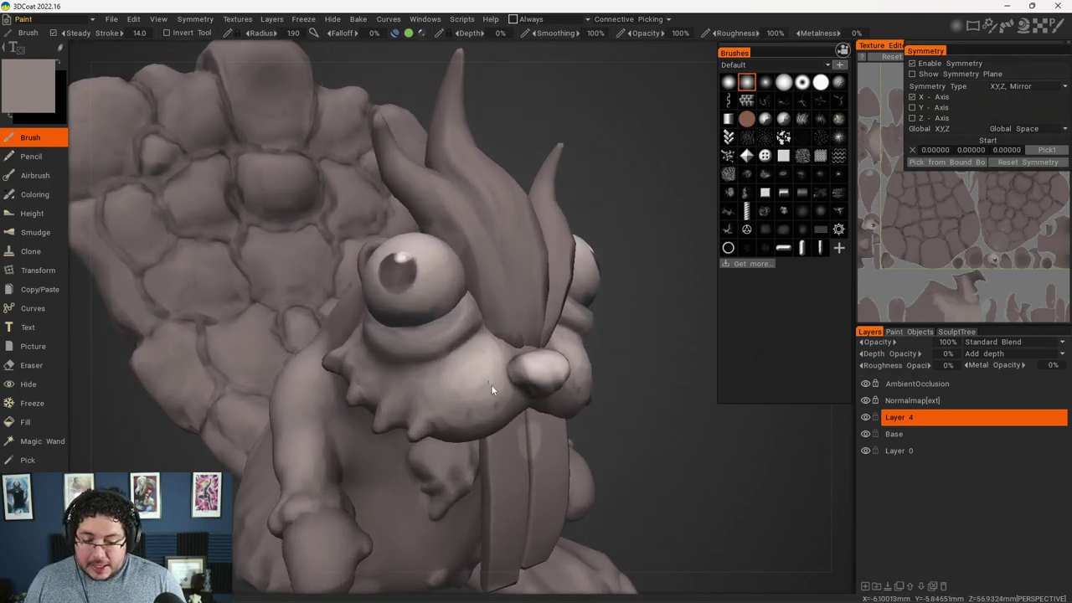
pyautogui.scroll(-3, 491, 384)
pyautogui.scroll(3, 519, 388)
pyautogui.scroll(-3, 509, 407)
pyautogui.scroll(3, 491, 390)
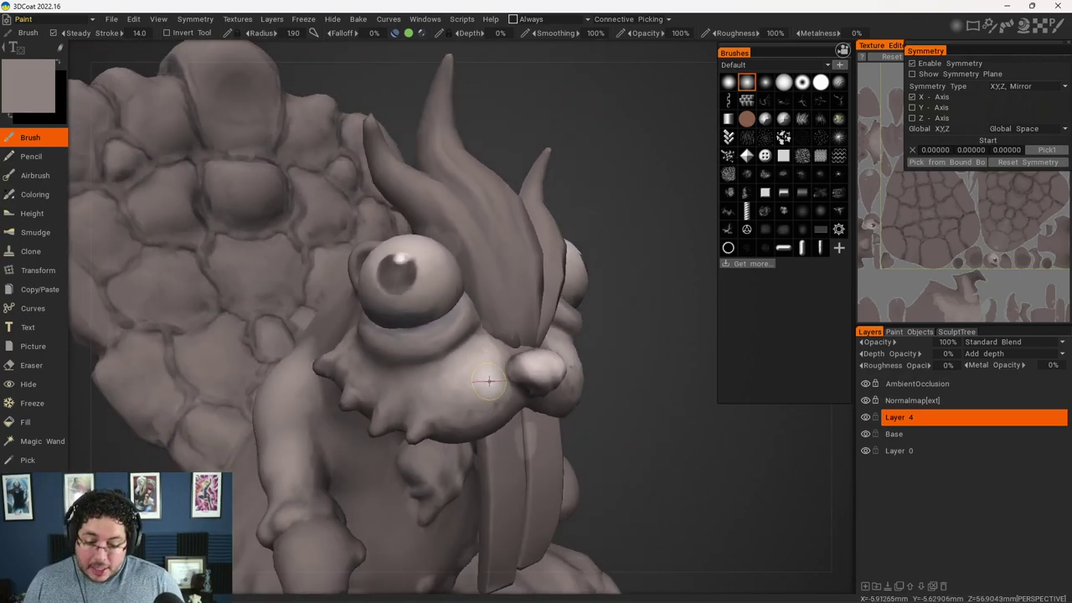
# Add a new layer above Layer 4 and set its depth, roughness and metal opacity to 0%.
pyautogui.click(911, 417)
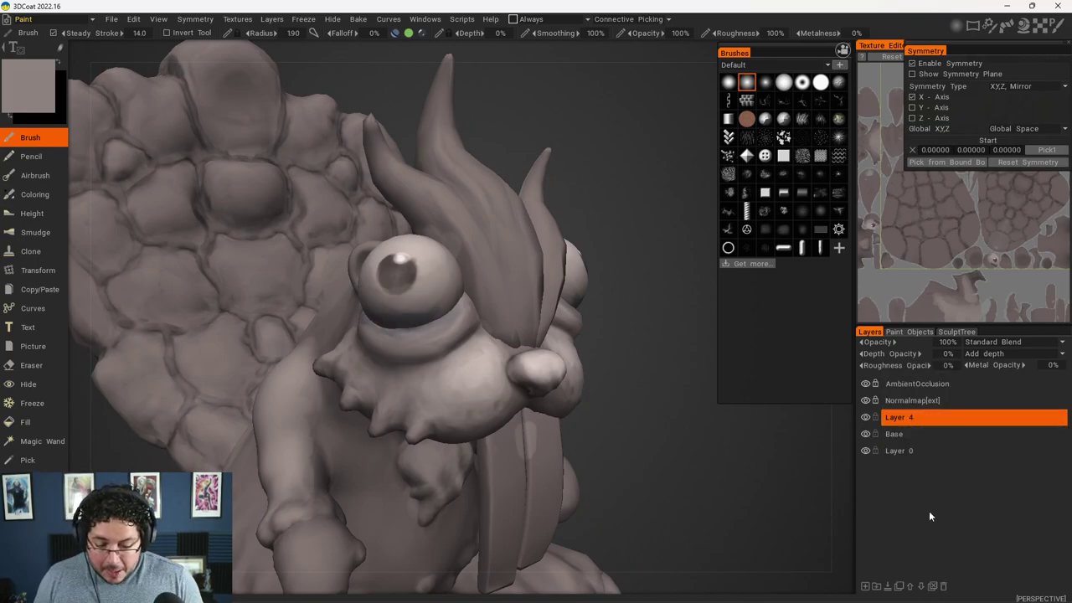
pyautogui.click(866, 586)
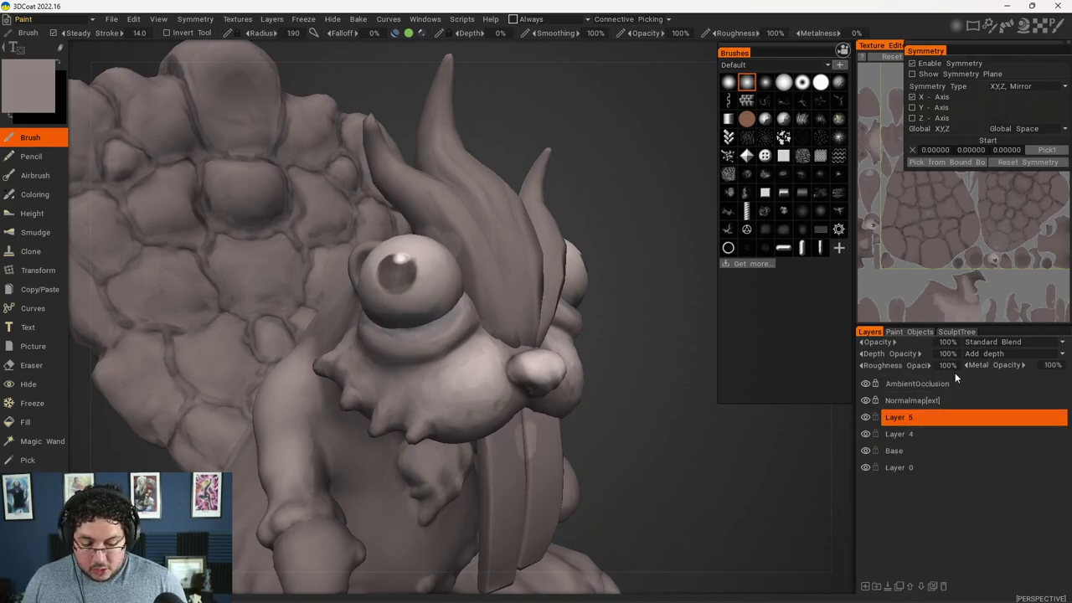
pyautogui.click(945, 354)
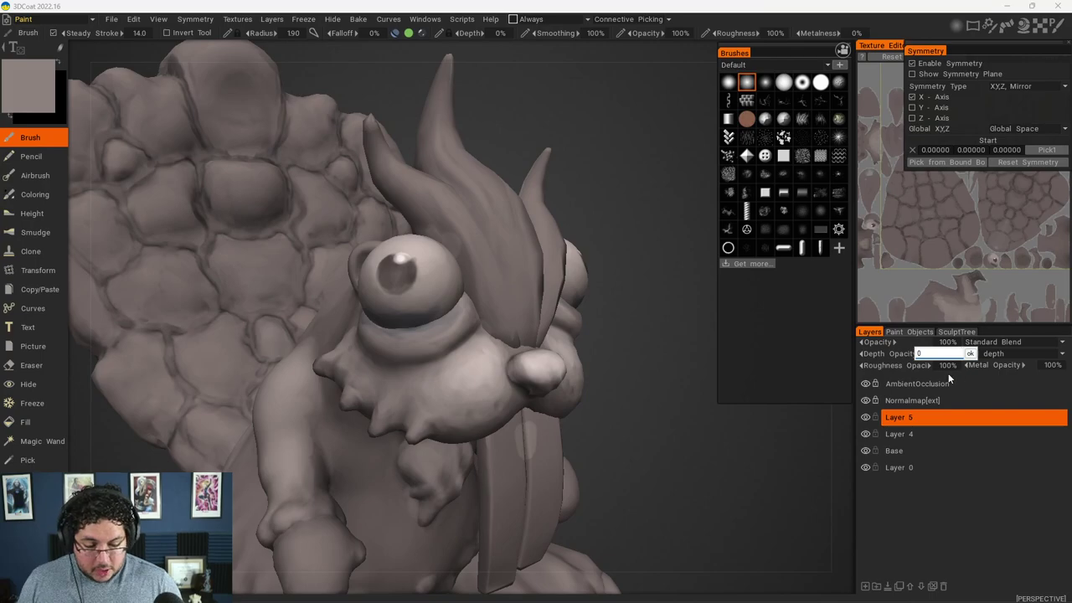
pyautogui.click(946, 365)
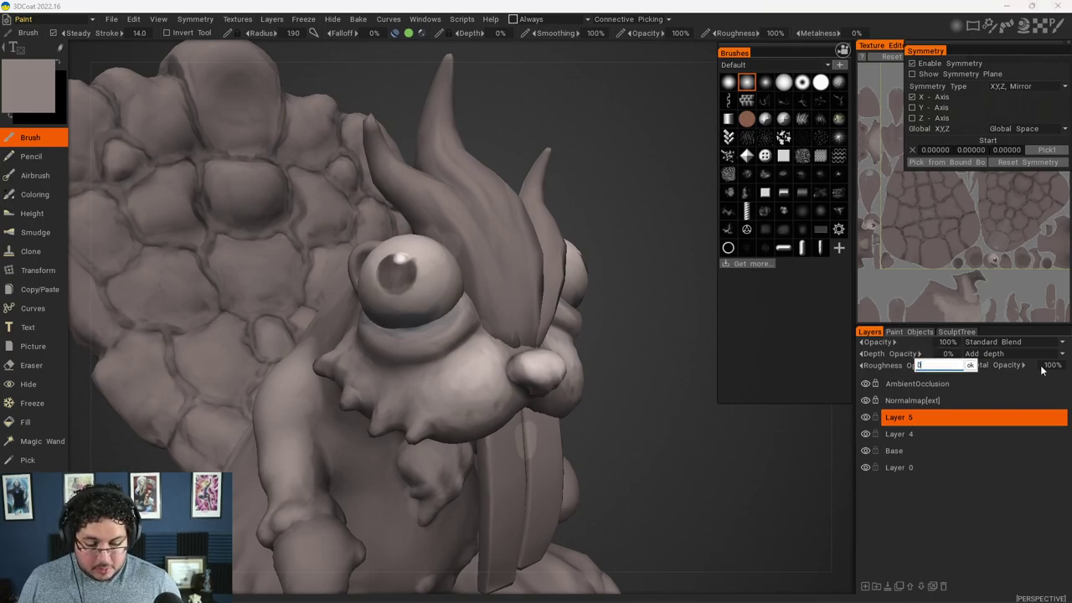
pyautogui.press('Return')
pyautogui.write('0')
pyautogui.press('Return')
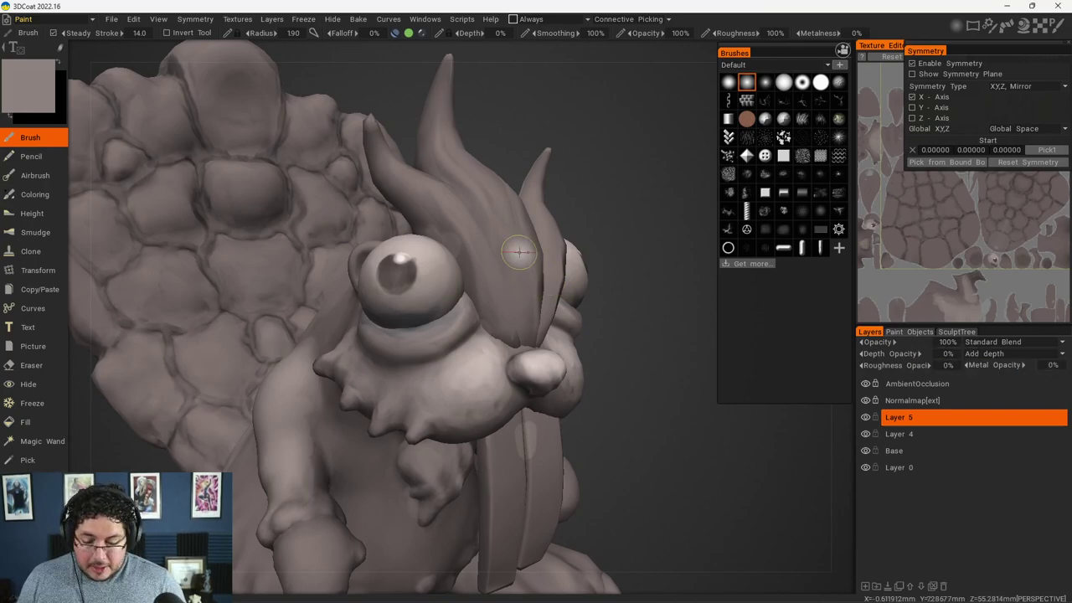
# Pick a dark reddish brown and paint it over the cheeks, under-eye folds, muzzle and nose on Layer 5.
pyautogui.keyDown('alt'); pyautogui.moveTo(517, 252); pyautogui.dragTo(452, 283, button='right'); pyautogui.keyUp('alt')
pyautogui.click(39, 97)
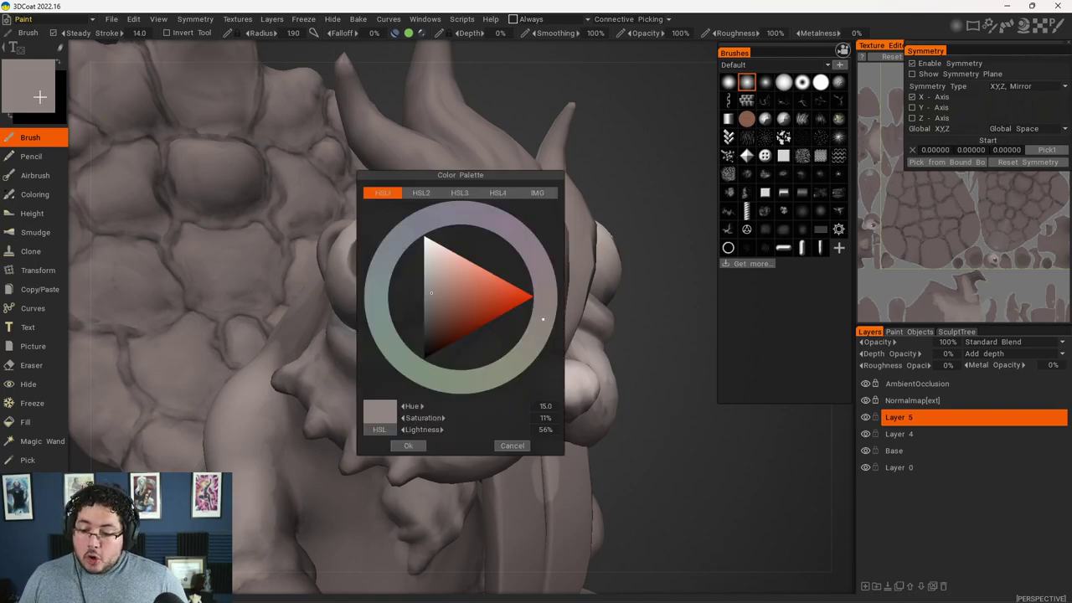
pyautogui.moveTo(437, 308); pyautogui.dragTo(455, 322)
pyautogui.click(408, 446)
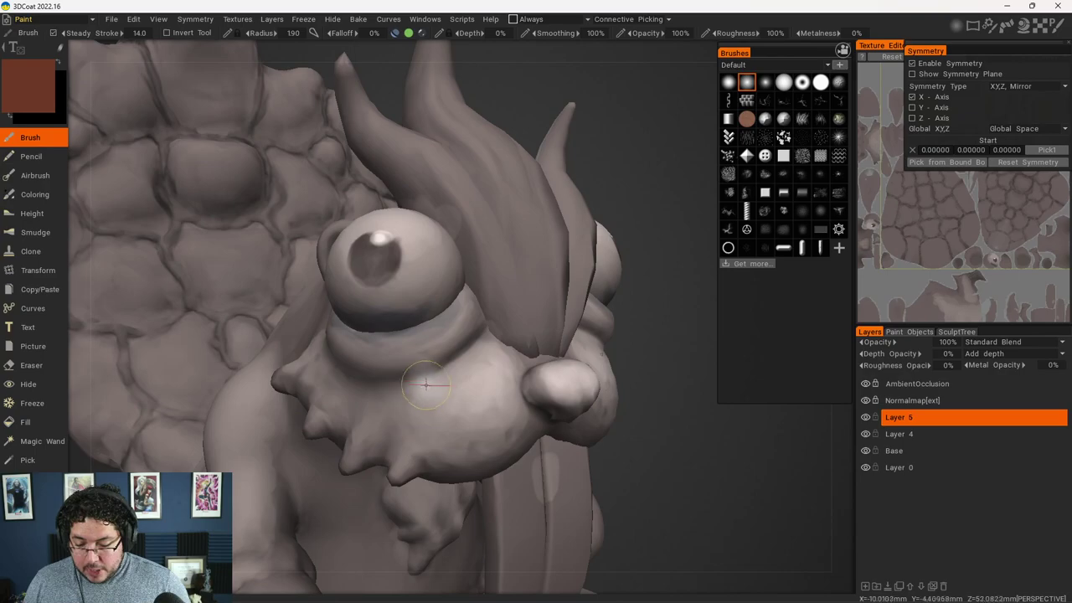
pyautogui.moveTo(442, 410)
pyautogui.mouseDown()
pyautogui.moveTo(519, 423)
pyautogui.moveTo(381, 389)
pyautogui.moveTo(318, 336)
pyautogui.mouseUp()
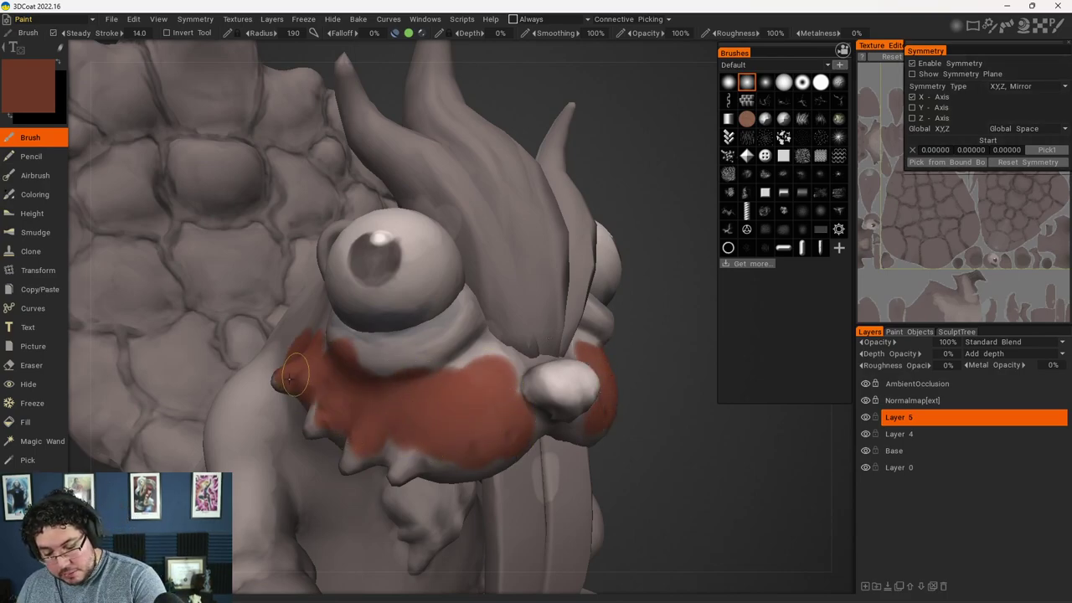
pyautogui.moveTo(289, 378)
pyautogui.mouseDown()
pyautogui.moveTo(335, 343)
pyautogui.moveTo(322, 410)
pyautogui.moveTo(375, 351)
pyautogui.moveTo(462, 318)
pyautogui.moveTo(444, 375)
pyautogui.moveTo(488, 363)
pyautogui.mouseUp()
pyautogui.moveTo(359, 431); pyautogui.dragTo(403, 463)
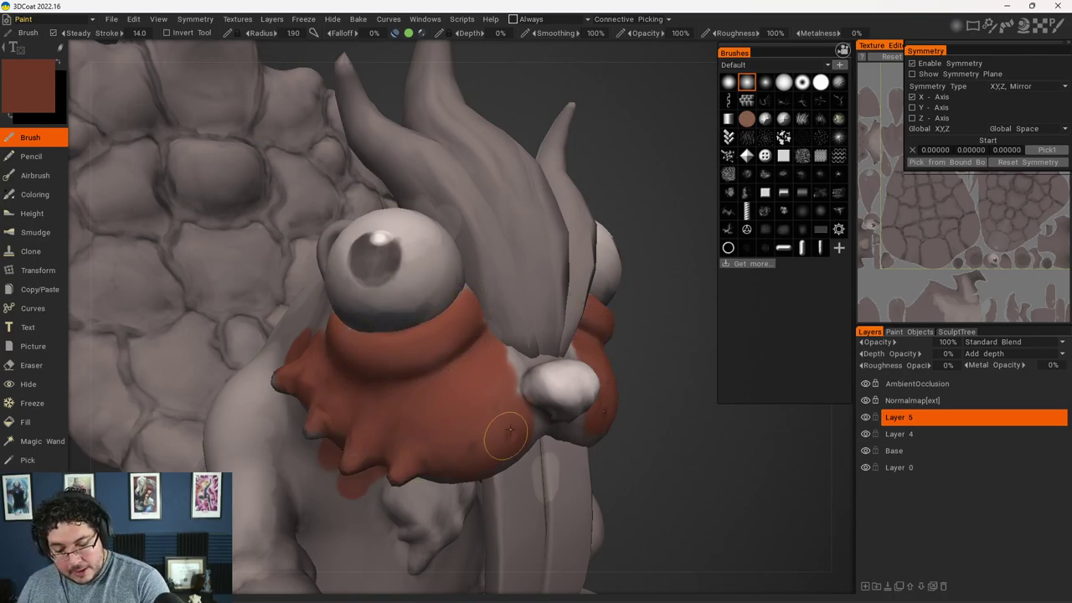
pyautogui.moveTo(509, 428)
pyautogui.mouseDown()
pyautogui.moveTo(515, 359)
pyautogui.moveTo(569, 380)
pyautogui.moveTo(529, 379)
pyautogui.moveTo(548, 417)
pyautogui.mouseUp()
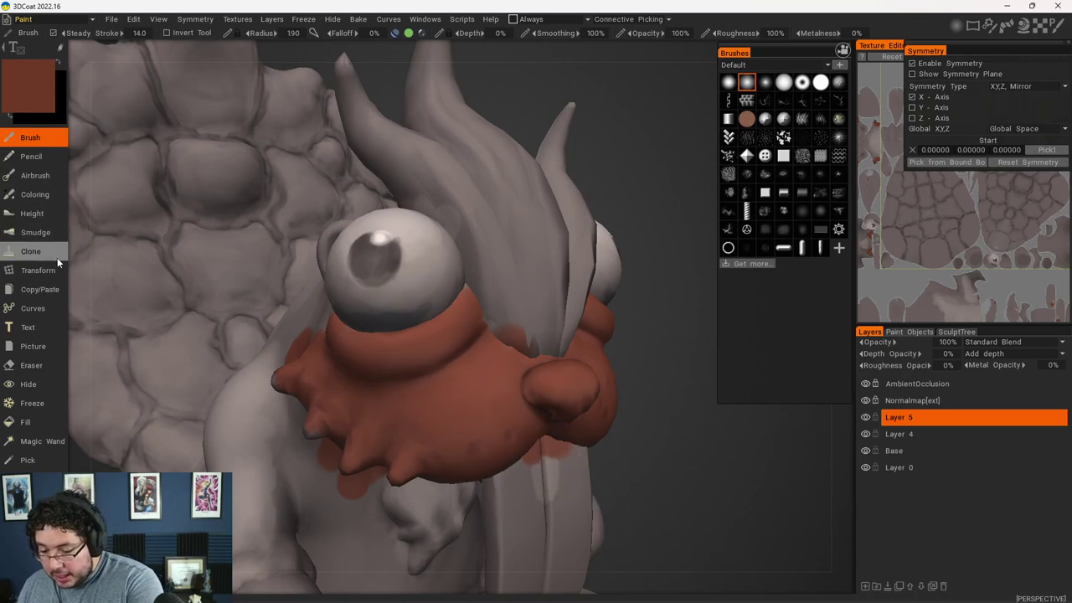
# Erase the reddish-brown overspill on the body below the cheek tufts, plus a strip across the cheek.
pyautogui.click(52, 370)
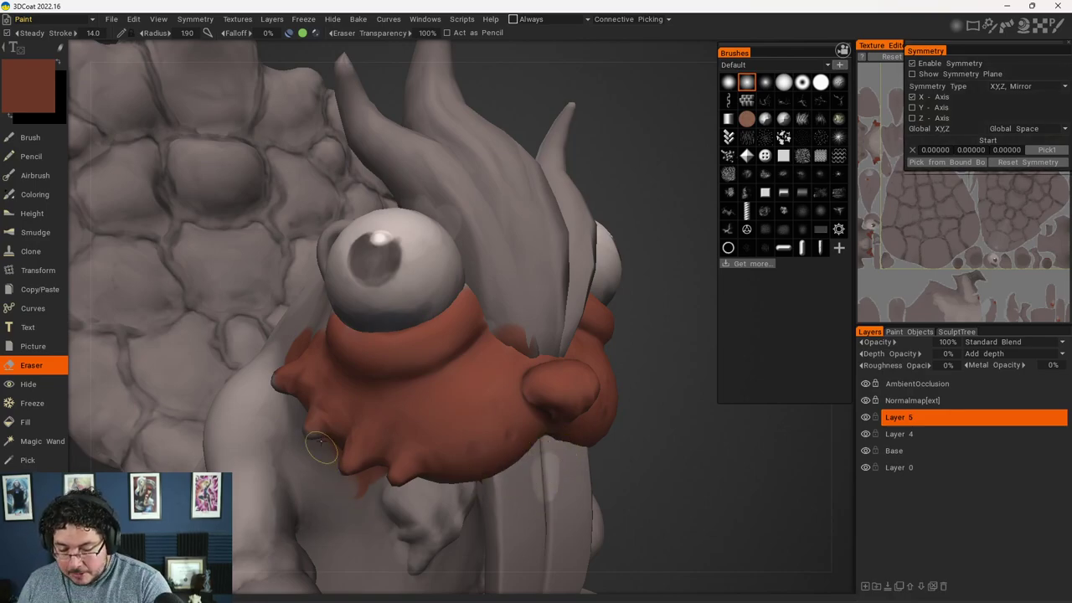
pyautogui.moveTo(352, 474); pyautogui.dragTo(362, 473)
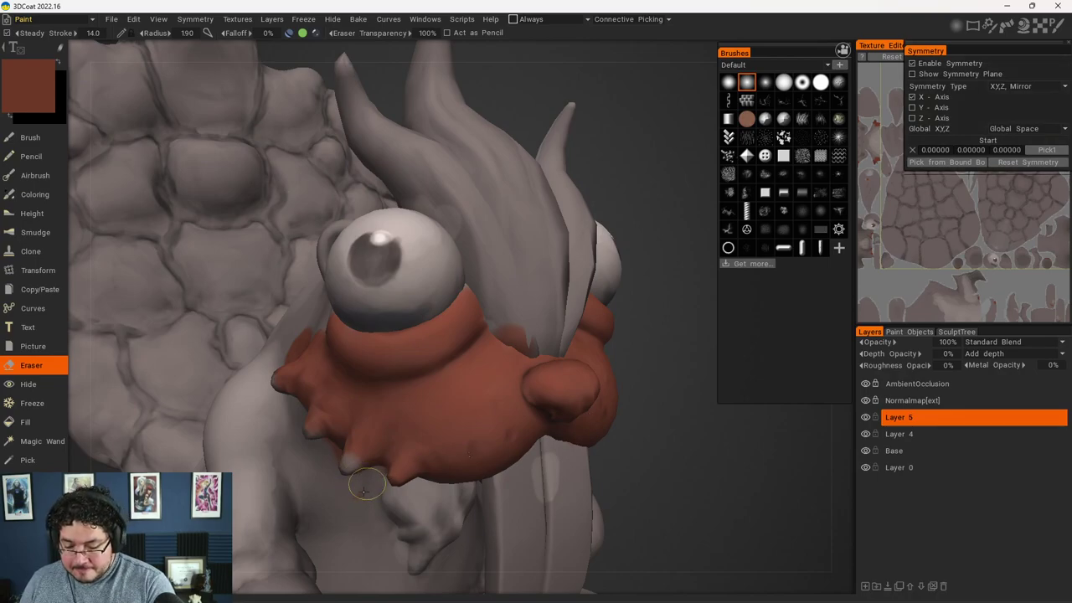
pyautogui.moveTo(455, 395); pyautogui.dragTo(379, 452)
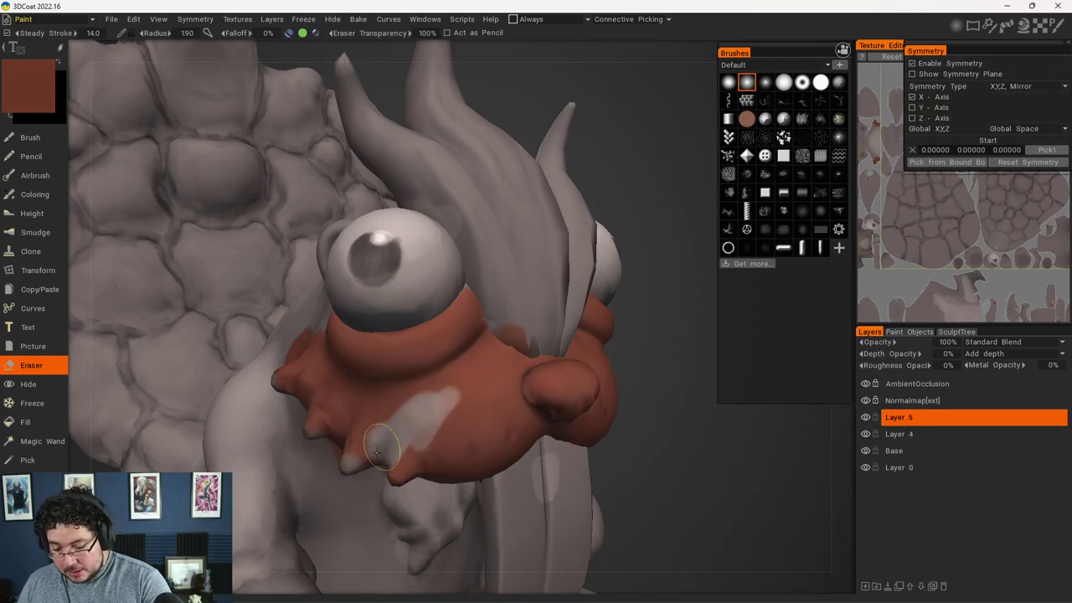
# Repaint the erased cheek strip and tufts in reddish brown, and erase the overspill at the base of the hair.
pyautogui.click(30, 137)
pyautogui.moveTo(410, 415); pyautogui.dragTo(350, 459)
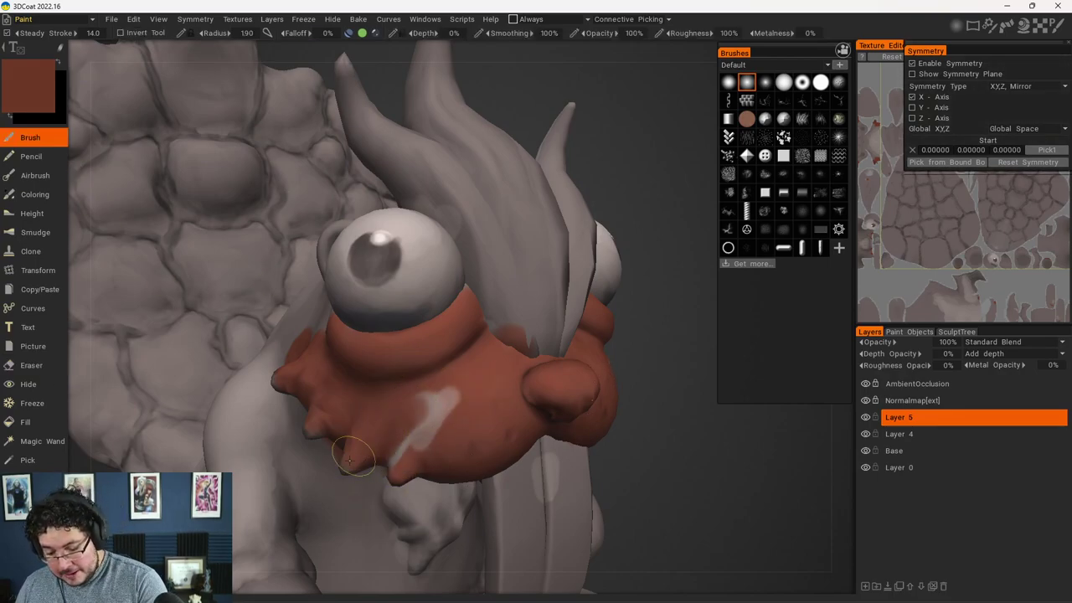
pyautogui.moveTo(452, 393); pyautogui.dragTo(414, 452)
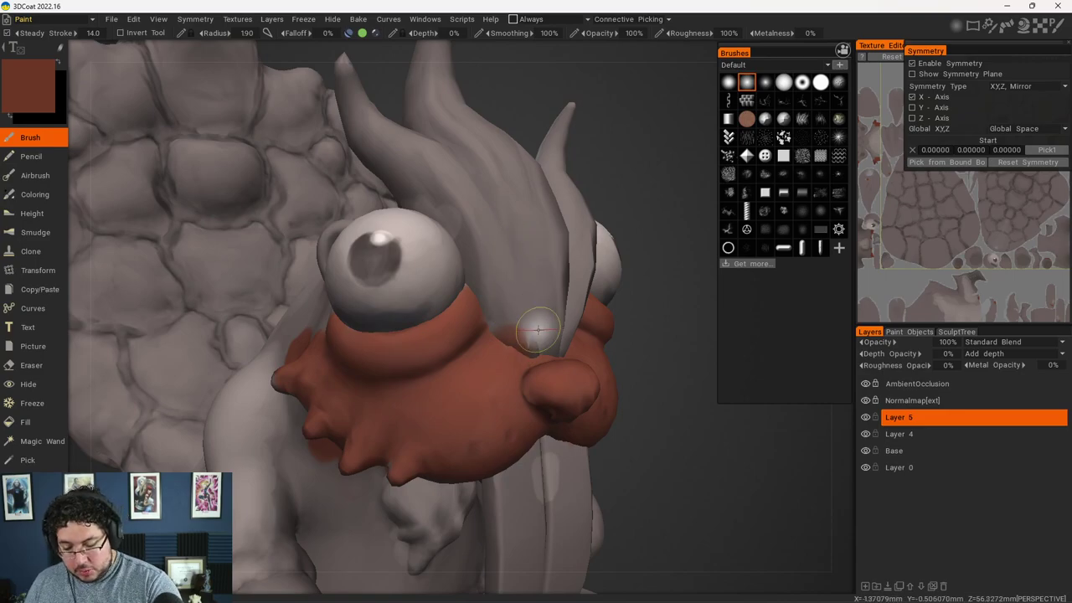
pyautogui.click(31, 365)
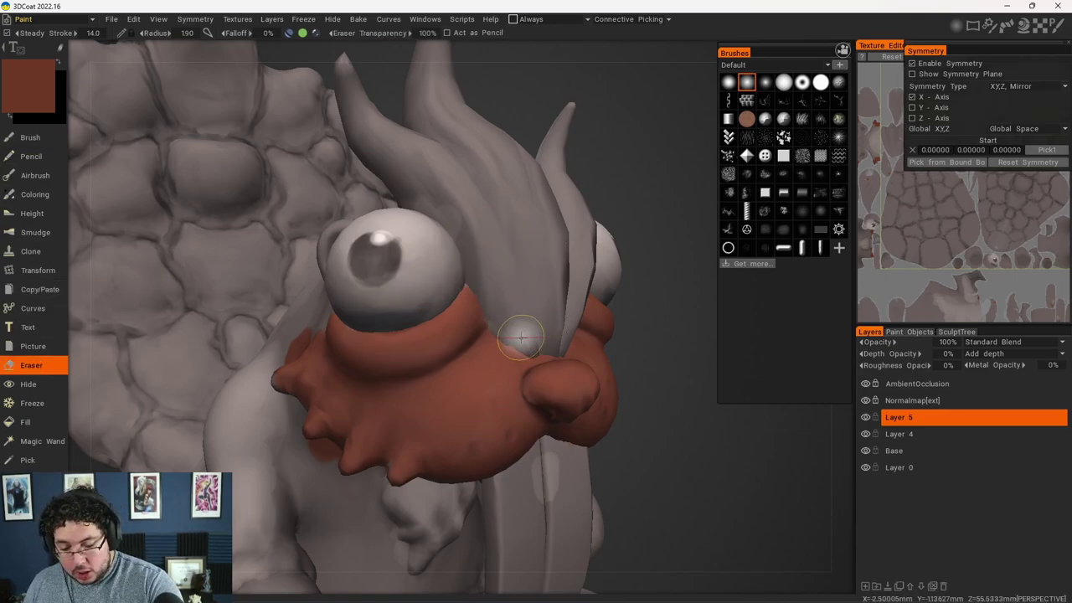
# Compare the face with Layer 5 hidden and shown, and try the Overlay, SoftLight and Multiply blend modes on it.
pyautogui.click(865, 418)
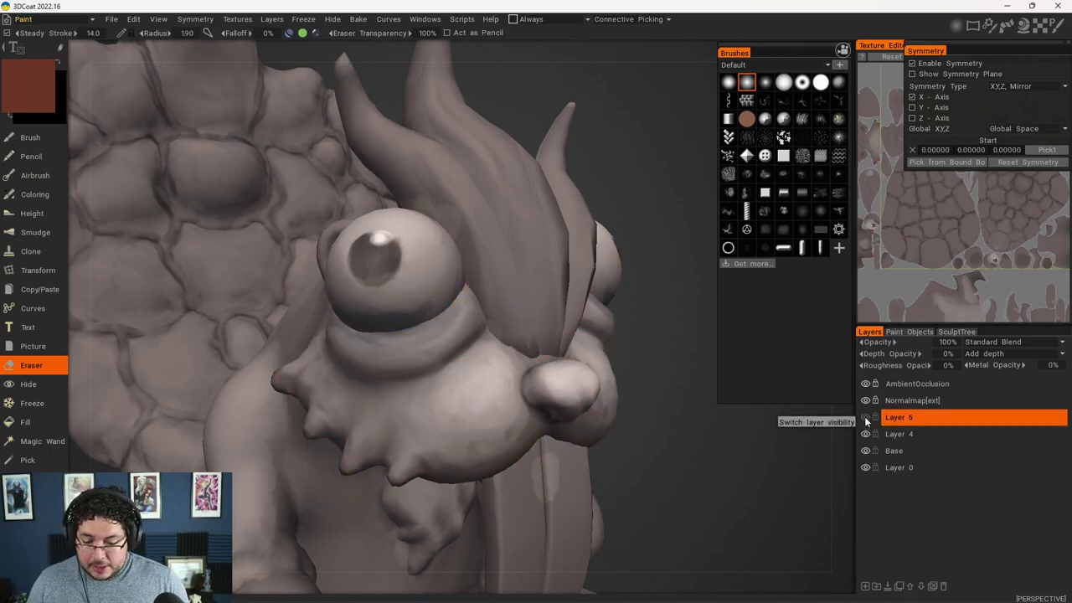
pyautogui.click(866, 417)
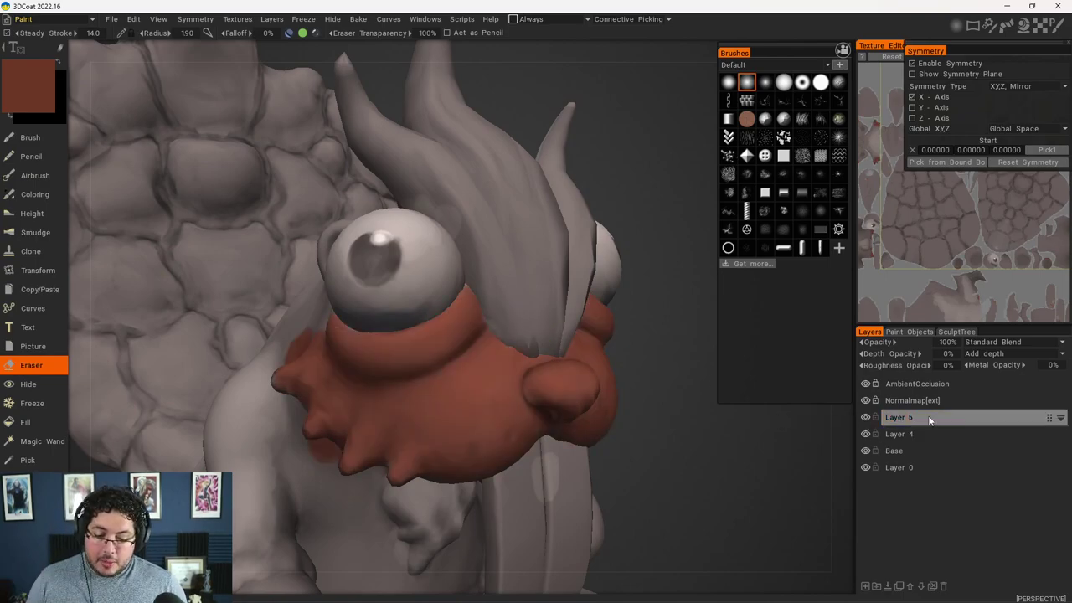
pyautogui.click(981, 343)
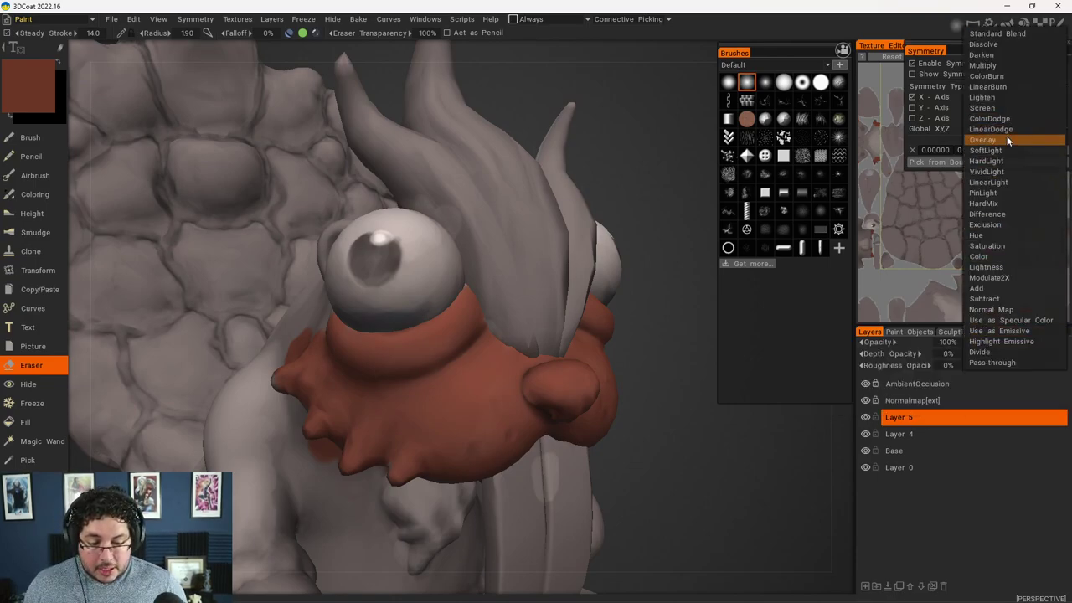
pyautogui.click(1004, 140)
pyautogui.click(994, 344)
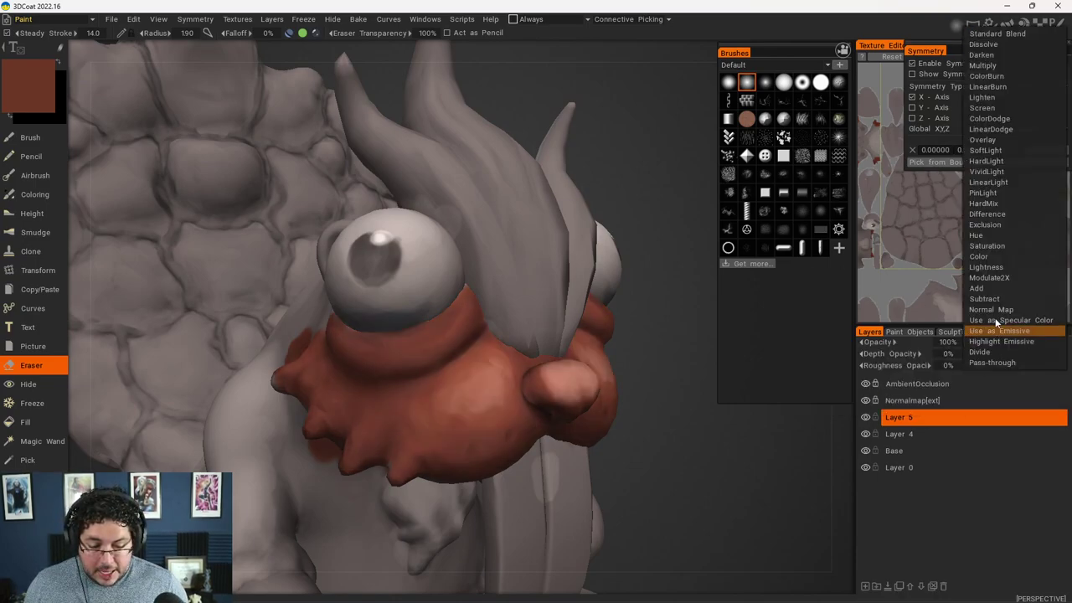
pyautogui.click(990, 158)
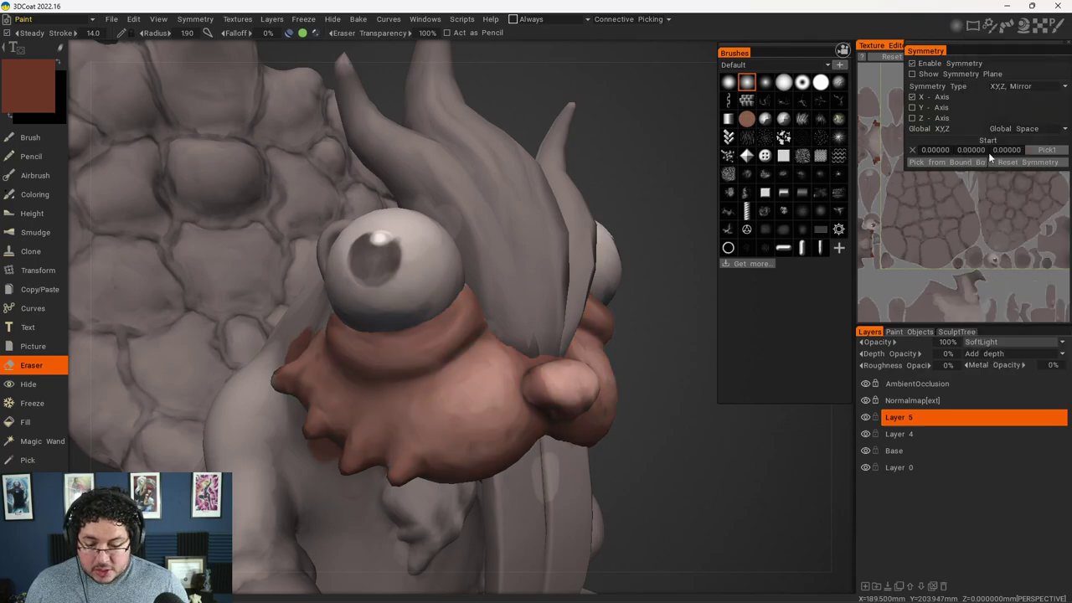
pyautogui.click(992, 342)
pyautogui.click(990, 67)
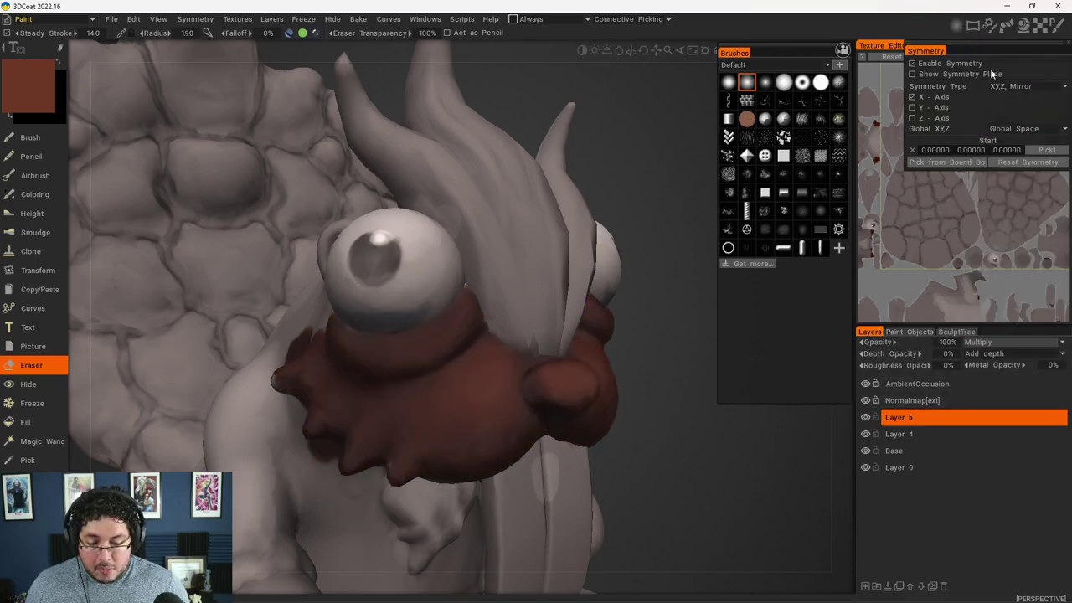
# Try lighter blend modes such as LinearDodge on Layer 5, and compare them with SoftLight.
pyautogui.click(1000, 341)
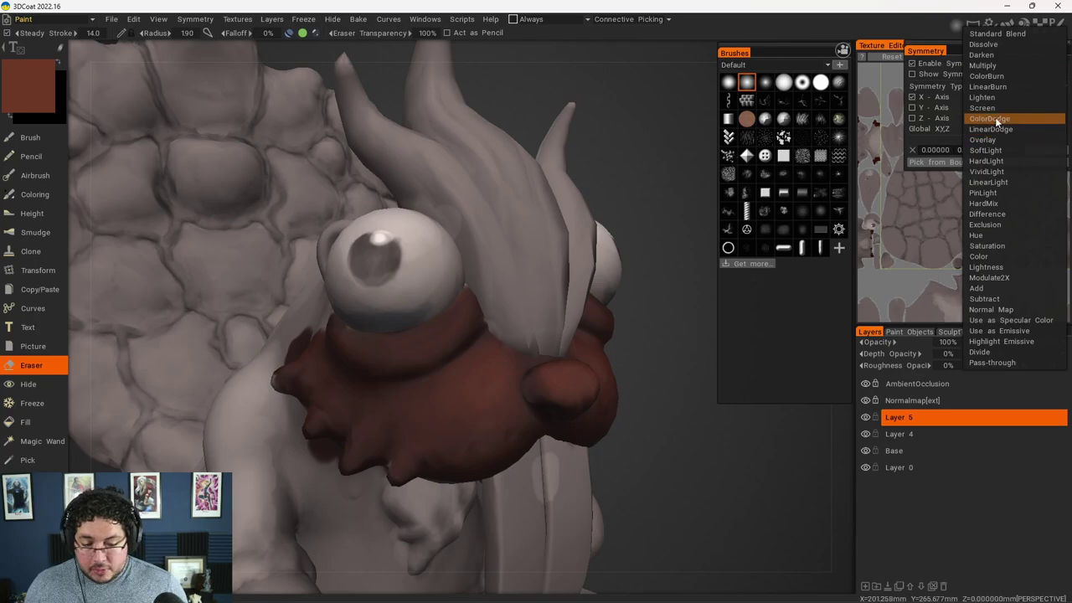
pyautogui.click(1001, 149)
pyautogui.click(992, 342)
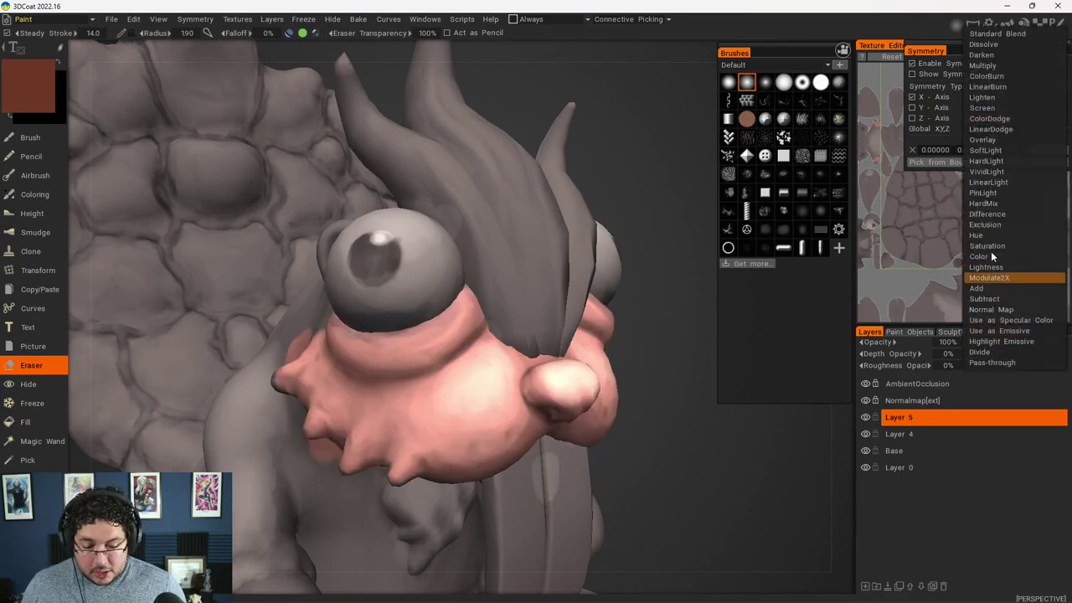
pyautogui.click(994, 130)
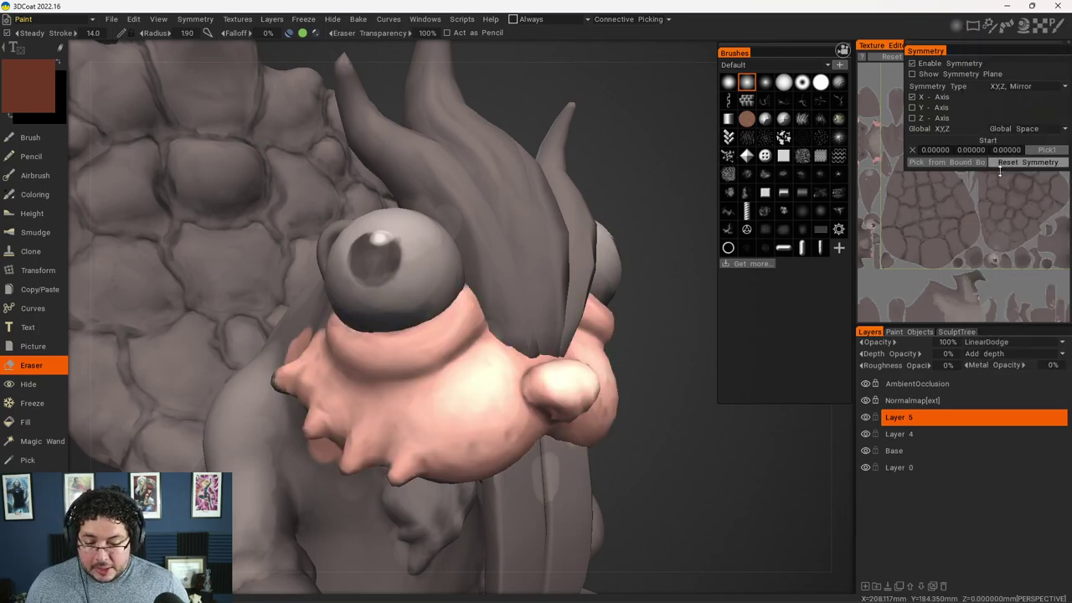
pyautogui.click(988, 340)
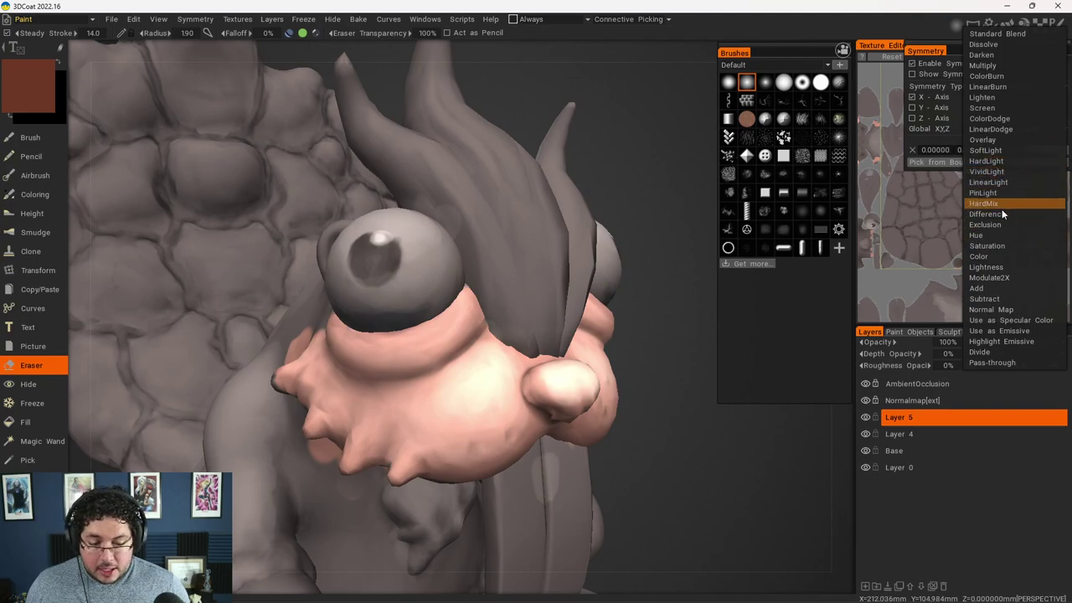
pyautogui.click(1001, 149)
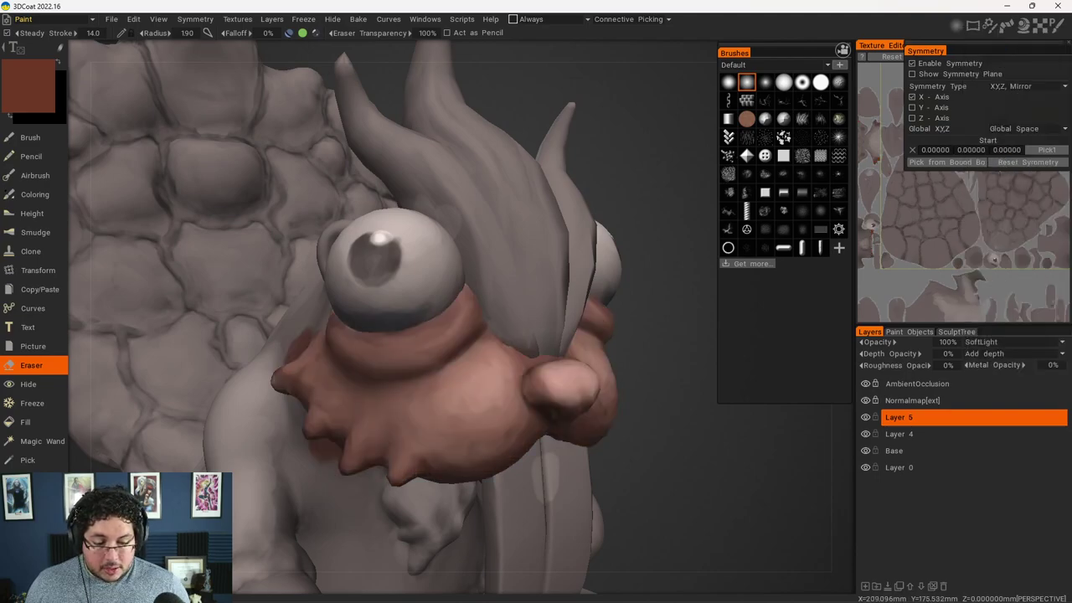
# Set Layer 5's blend mode to HardLight and examine the red face from near and far.
pyautogui.click(990, 340)
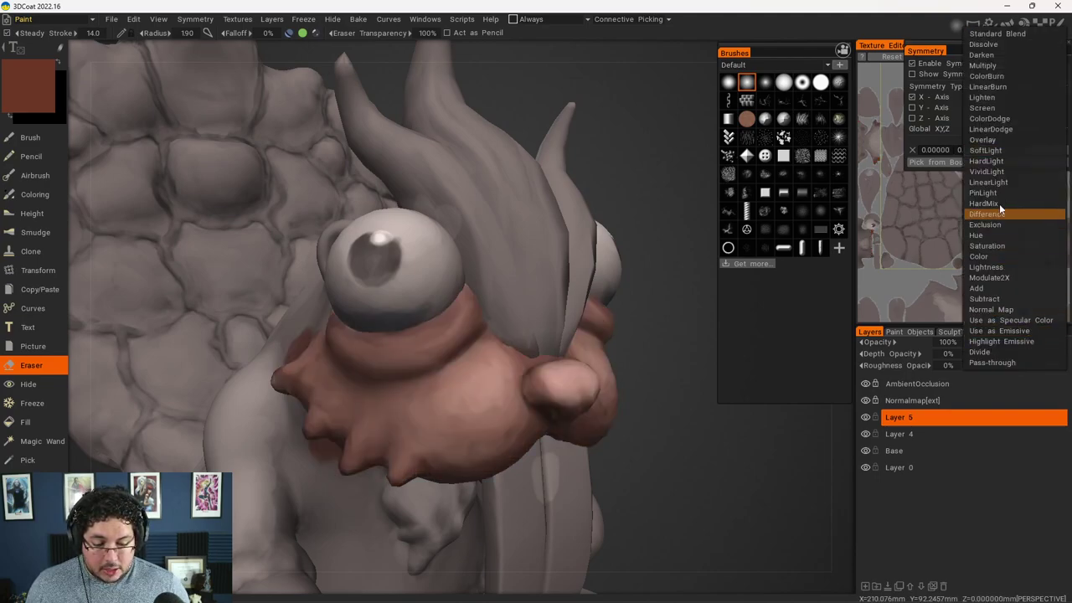
pyautogui.click(1002, 158)
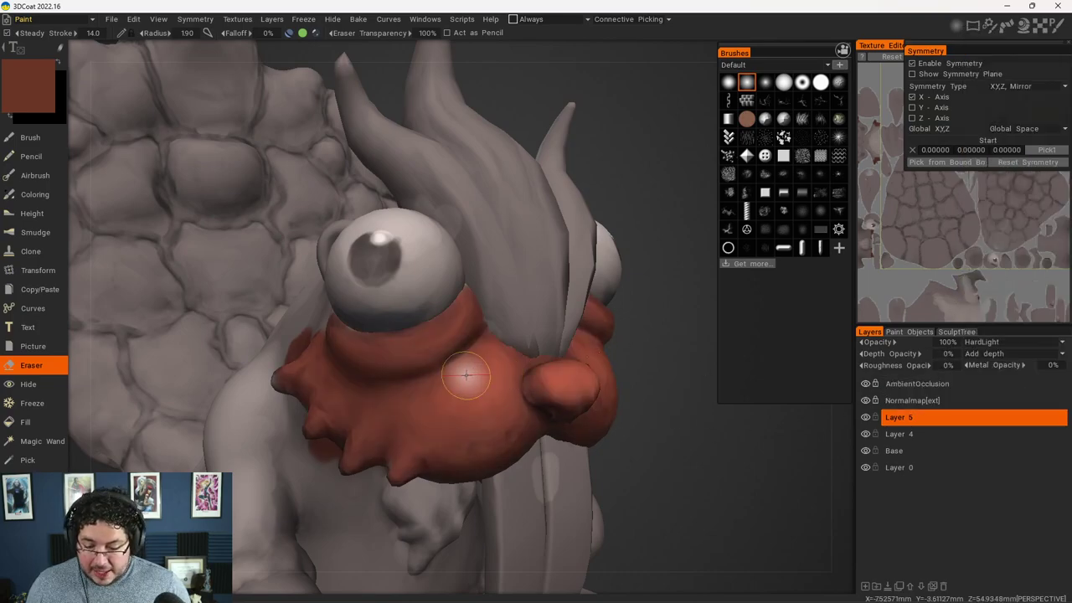
pyautogui.moveTo(465, 377)
pyautogui.keyDown('alt'); pyautogui.mouseDown(button='right')
pyautogui.moveTo(484, 399)
pyautogui.moveTo(463, 387)
pyautogui.mouseUp(button='right'); pyautogui.keyUp('alt')
pyautogui.keyDown('alt'); pyautogui.moveTo(474, 411); pyautogui.dragTo(485, 386, button='middle'); pyautogui.keyUp('alt')
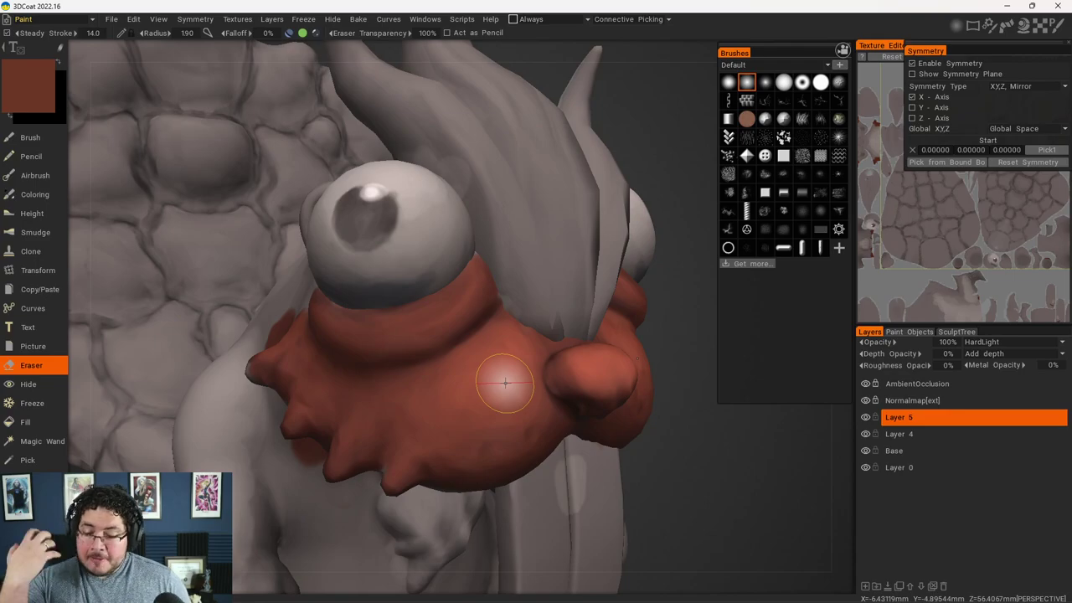
pyautogui.scroll(-6, 471, 376)
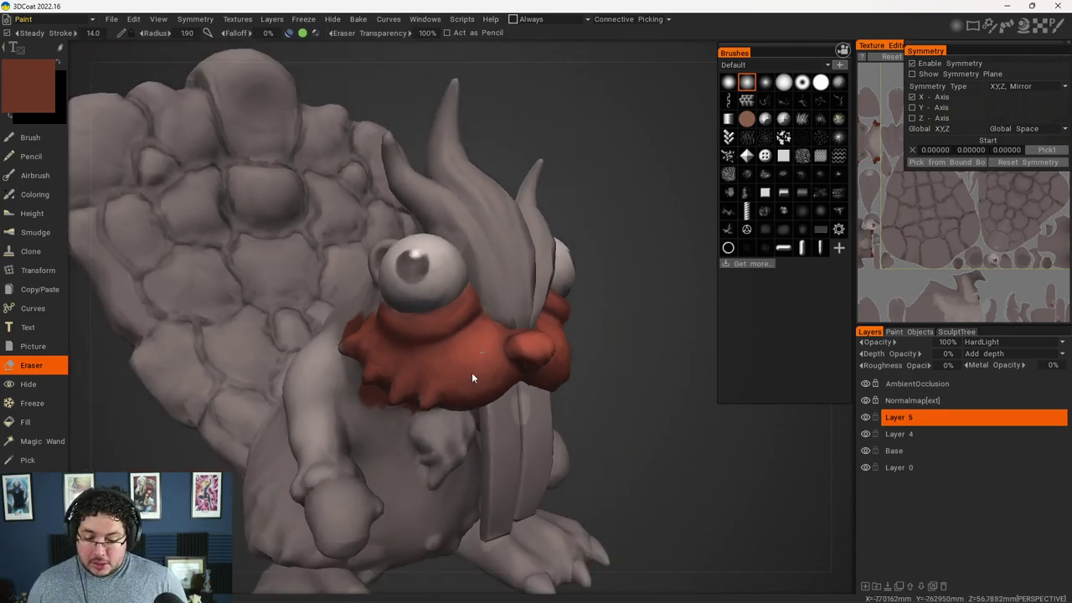
pyautogui.scroll(6, 409, 352)
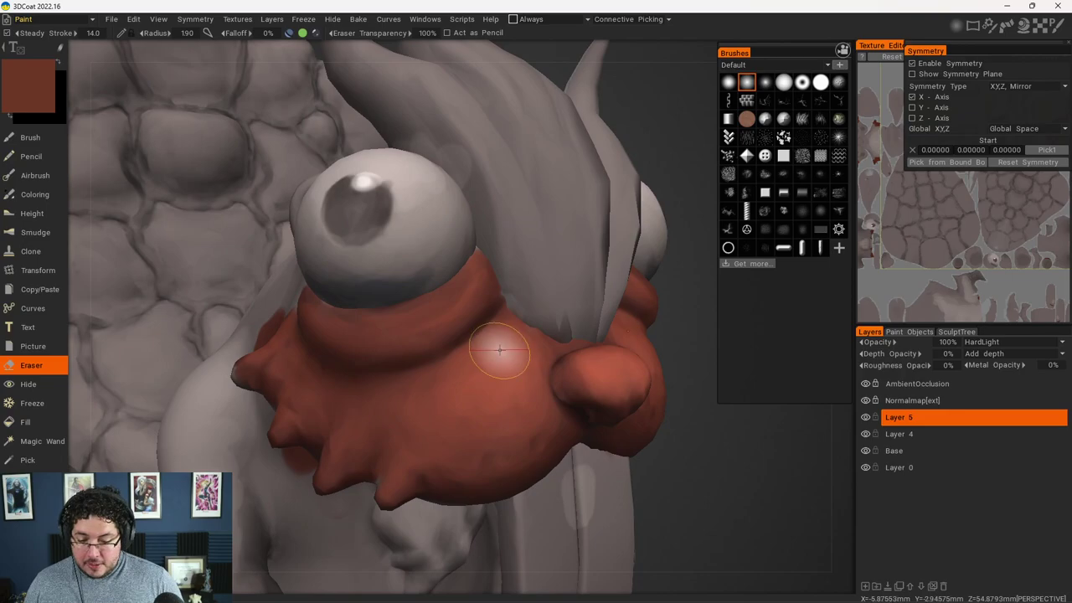
# Add a new layer above Layer 5 and set the brush color to pale pink with hue 15.8, saturation 10% and lightness 93%.
pyautogui.scroll(-6, 466, 308)
pyautogui.scroll(4, 452, 303)
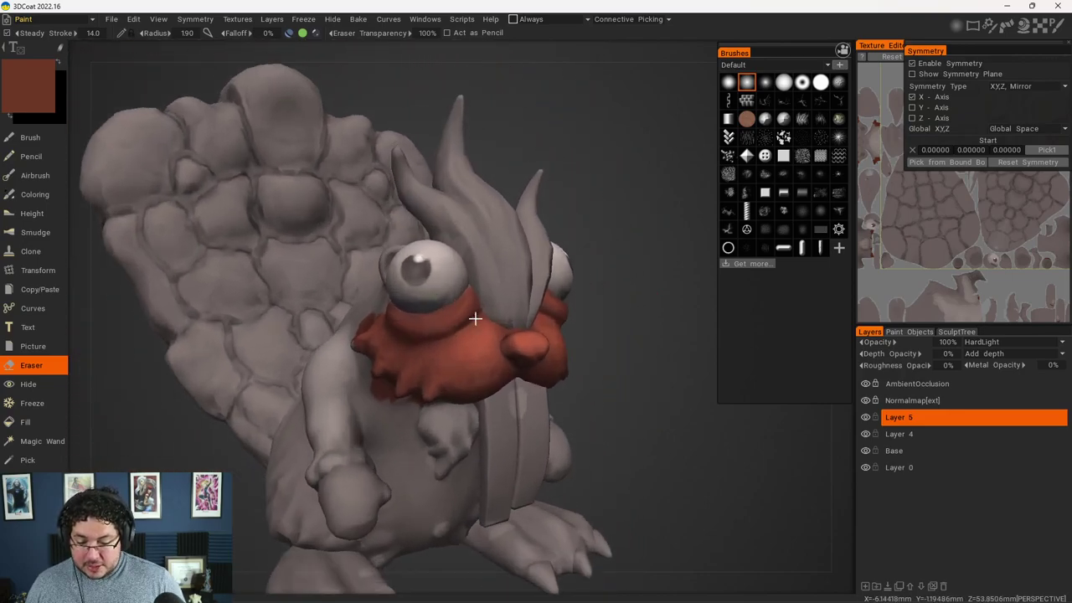
pyautogui.scroll(2, 492, 332)
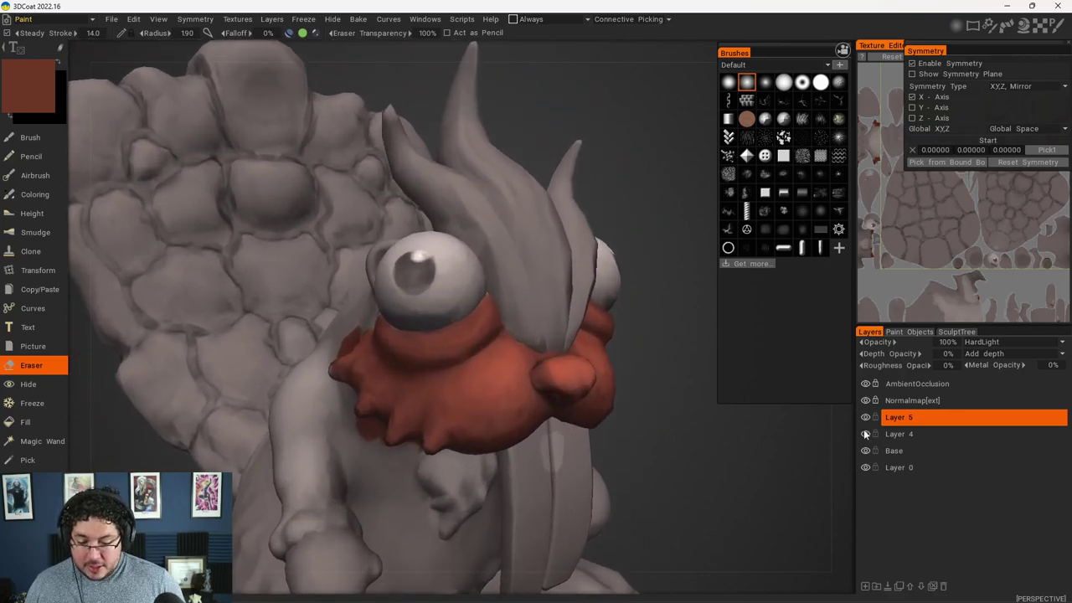
pyautogui.click(911, 419)
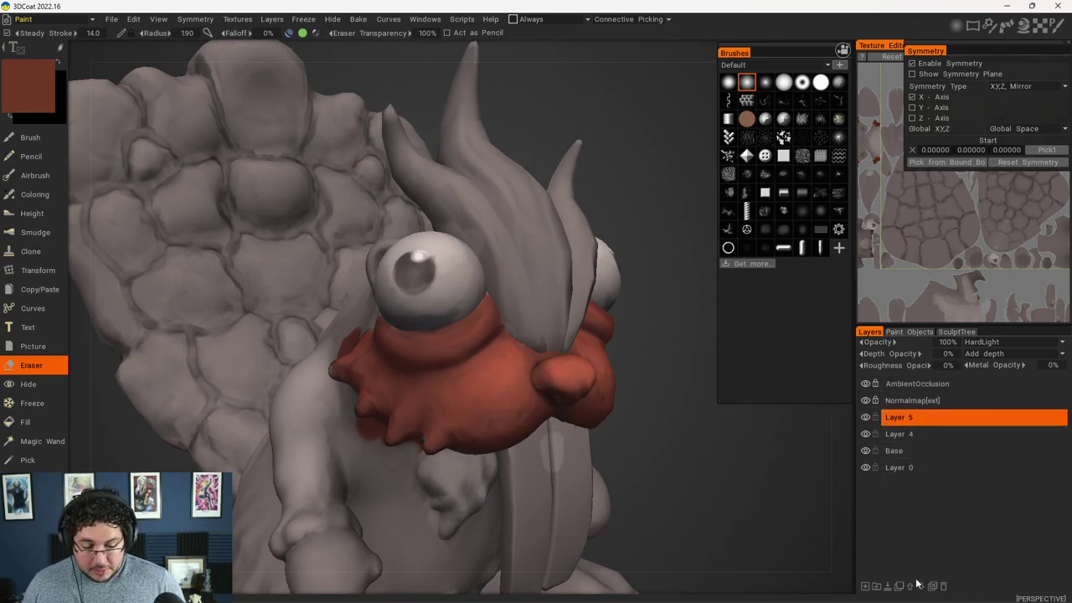
pyautogui.click(865, 586)
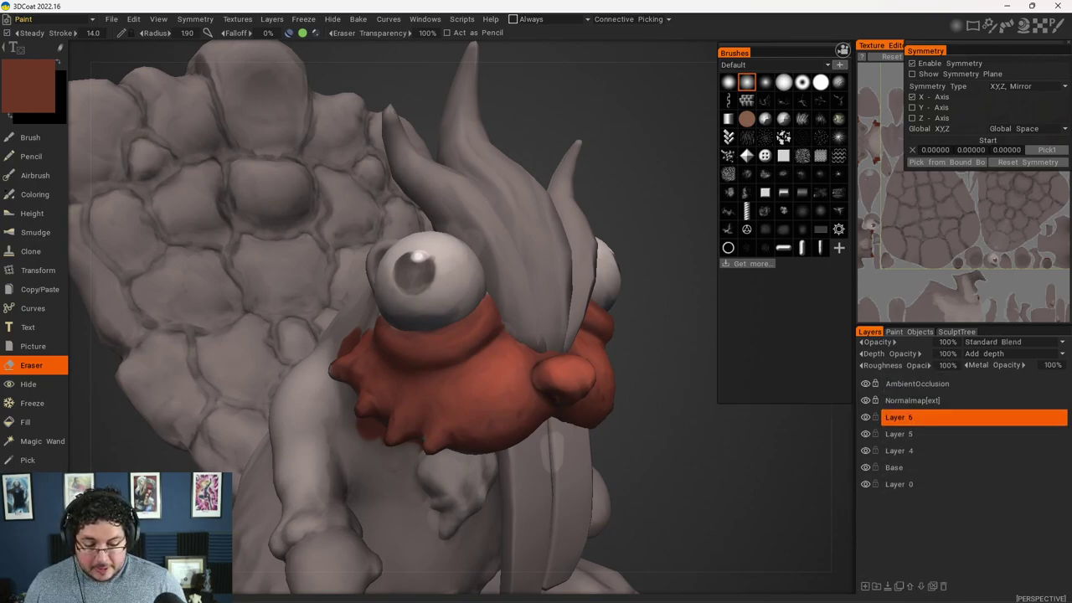
pyautogui.click(59, 143)
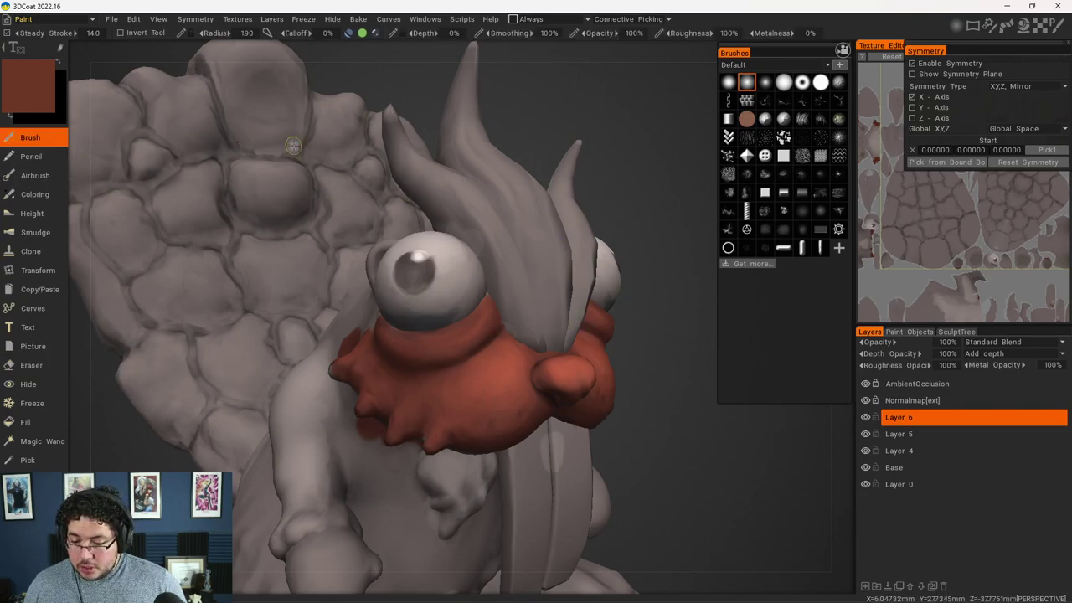
pyautogui.click(30, 86)
pyautogui.click(434, 255)
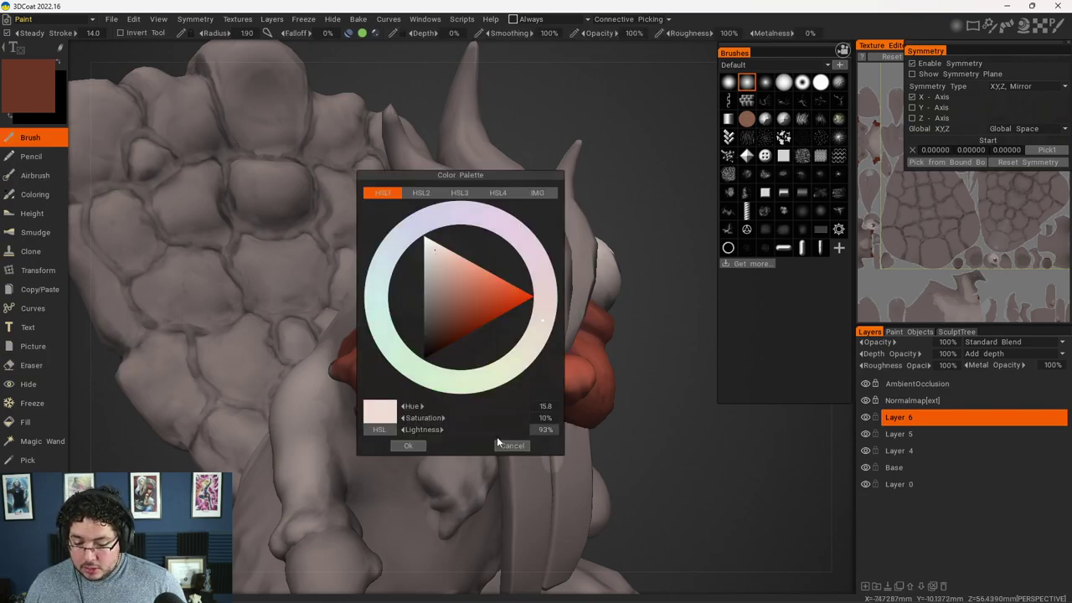
pyautogui.click(418, 447)
# Enlarge the brush and paint the beaver's eyeballs pale pink.
pyautogui.moveTo(408, 271); pyautogui.dragTo(434, 273, button='right')
pyautogui.moveTo(418, 276)
pyautogui.mouseDown()
pyautogui.moveTo(432, 274)
pyautogui.moveTo(393, 289)
pyautogui.moveTo(430, 306)
pyautogui.moveTo(462, 267)
pyautogui.moveTo(527, 276)
pyautogui.mouseUp()
pyautogui.moveTo(373, 247)
pyautogui.mouseDown()
pyautogui.moveTo(364, 302)
pyautogui.moveTo(397, 305)
pyautogui.mouseUp()
pyautogui.moveTo(364, 240)
pyautogui.mouseDown(button='middle')
pyautogui.moveTo(370, 262)
pyautogui.moveTo(327, 171)
pyautogui.mouseUp(button='middle')
pyautogui.moveTo(432, 223); pyautogui.dragTo(454, 242, button='middle')
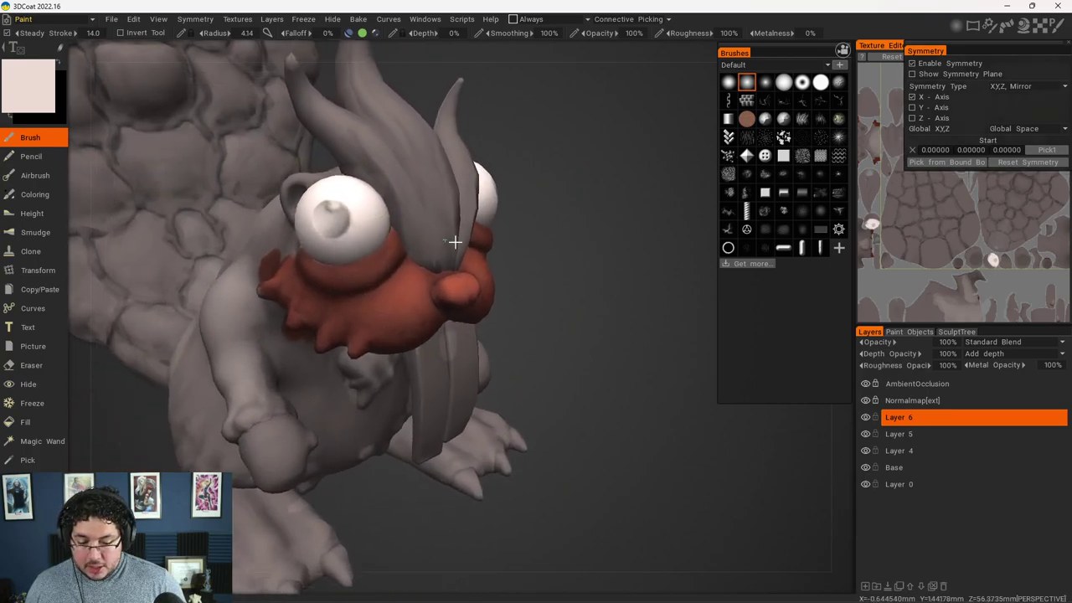
# Try the LinearDodge and Multiply blend modes on the eye layer, Layer 6.
pyautogui.click(980, 343)
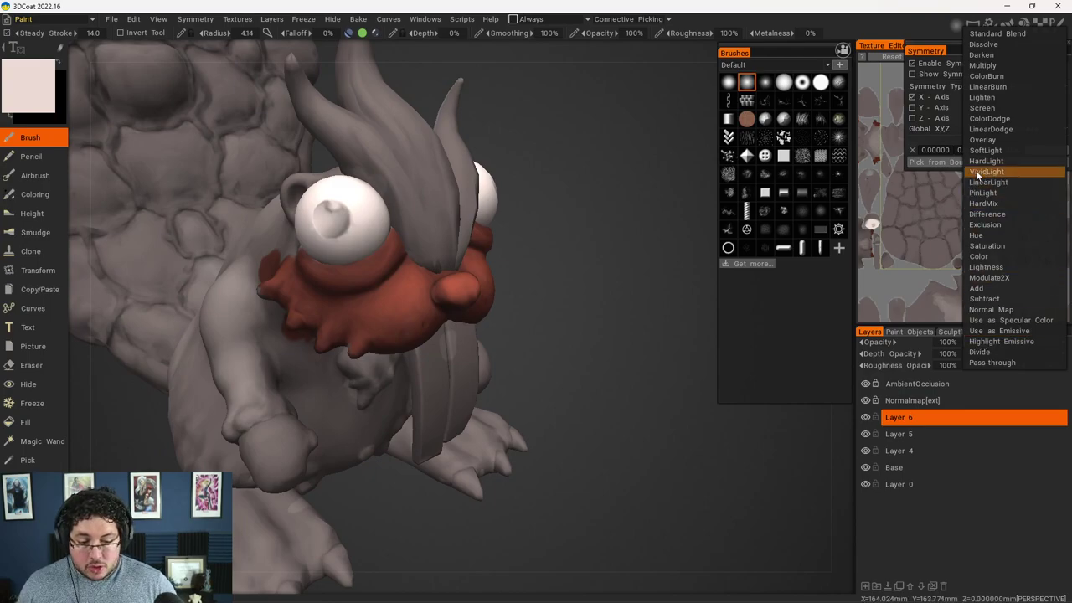
pyautogui.click(1000, 128)
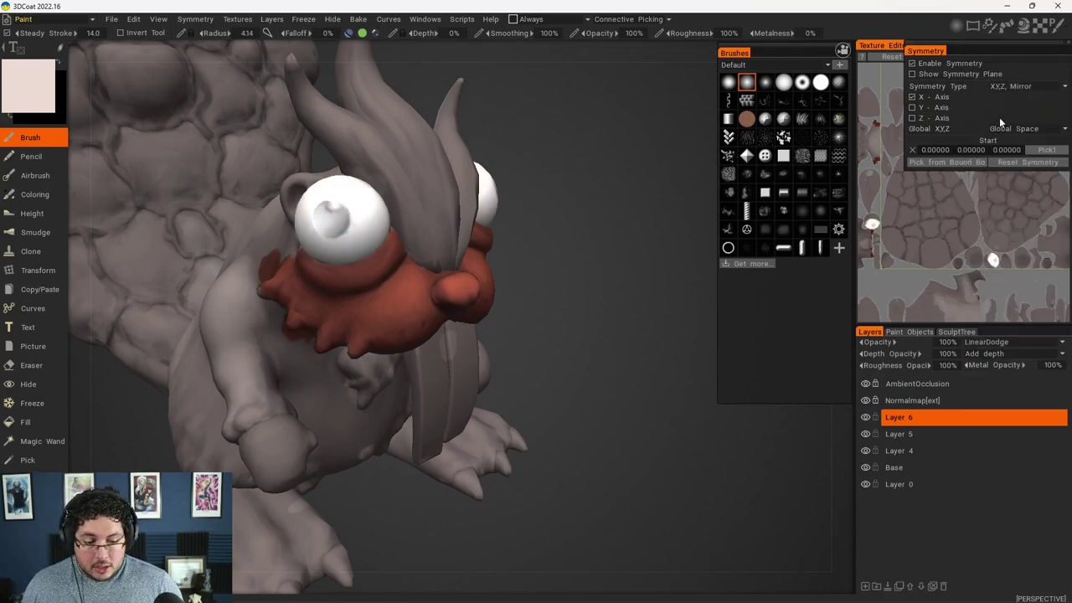
pyautogui.click(1001, 342)
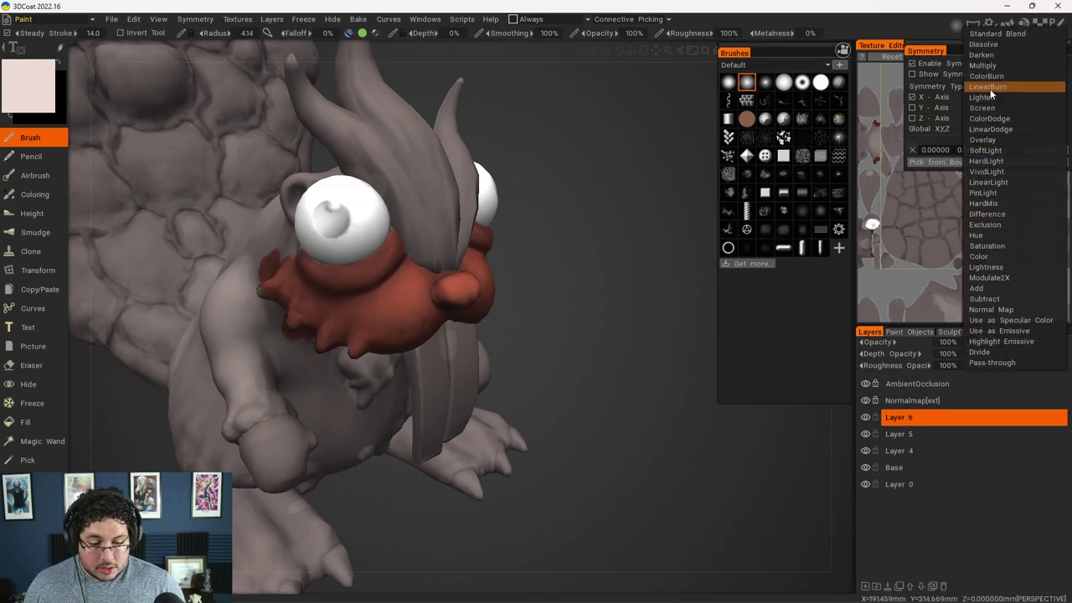
pyautogui.click(985, 65)
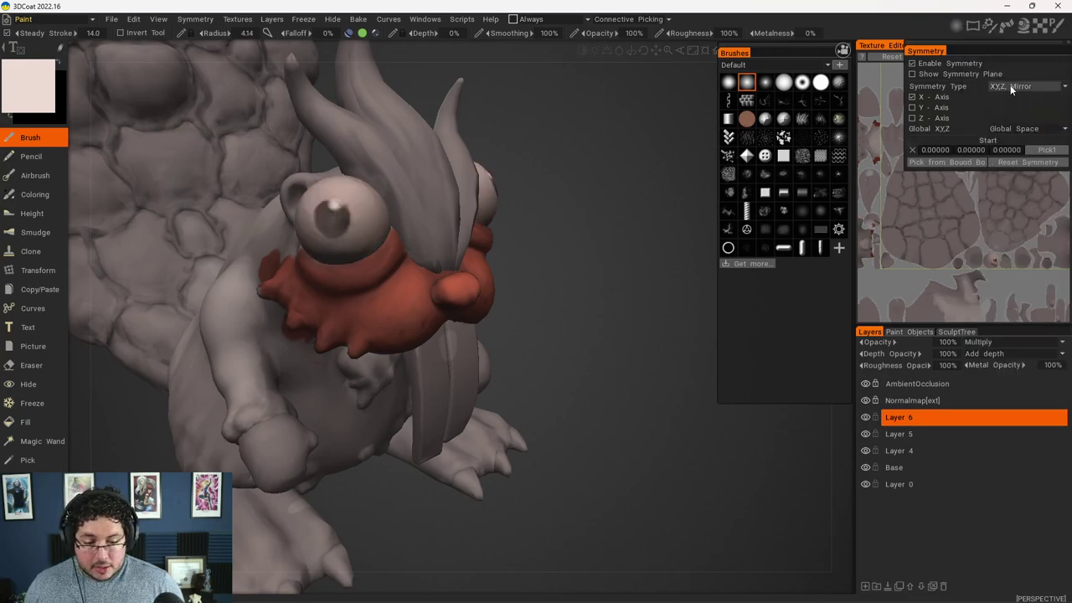
# Turn off mirroring on the X axis.
pyautogui.press('x')
pyautogui.click(1017, 91)
pyautogui.click(1018, 87)
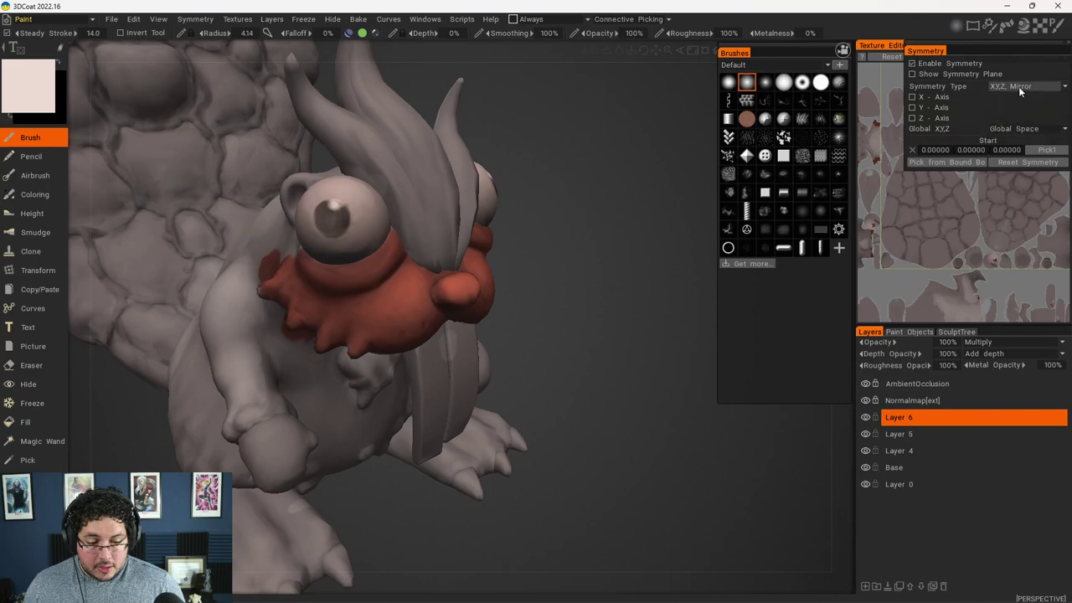
# Try the LinearBurn and Color blend modes on the eye layer, Layer 6.
pyautogui.click(1020, 343)
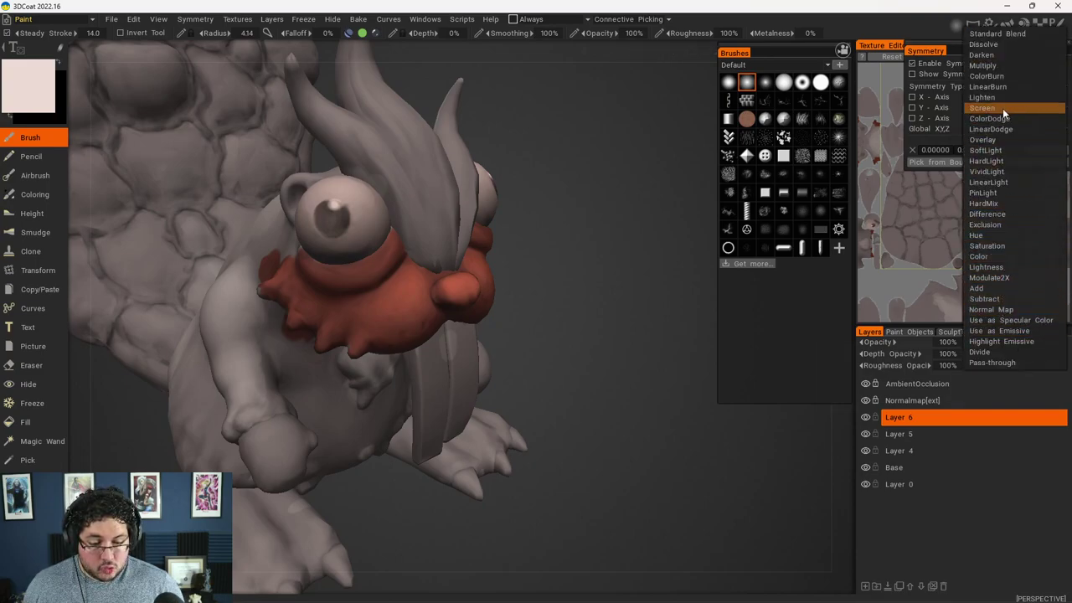
pyautogui.click(998, 86)
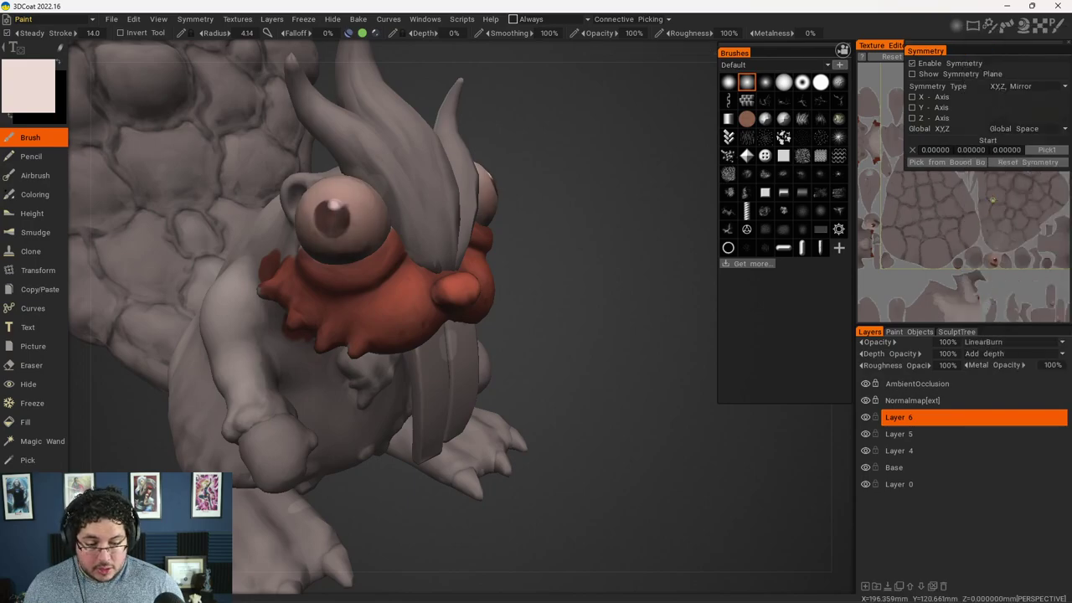
pyautogui.click(1015, 344)
pyautogui.click(1011, 266)
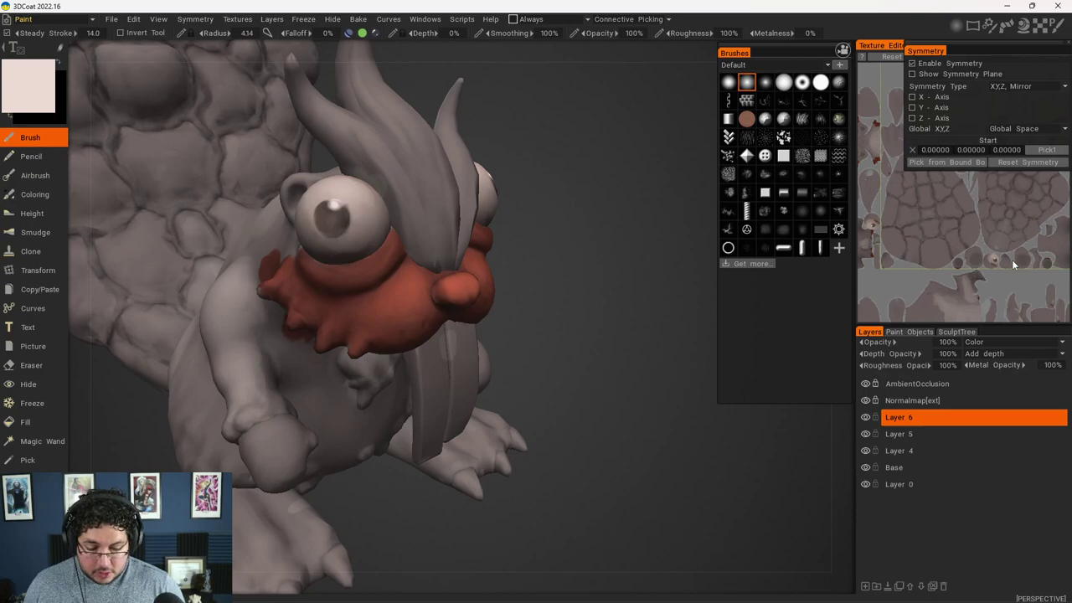
# Set Layer 6's blend mode to Overlay and its opacity to 50%.
pyautogui.click(1005, 341)
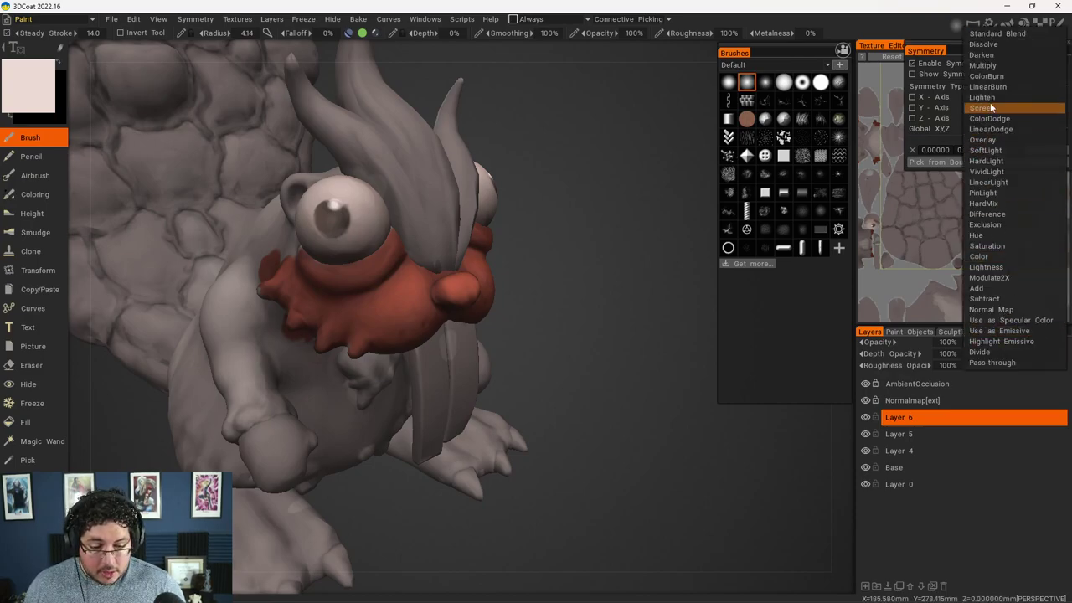
pyautogui.click(982, 140)
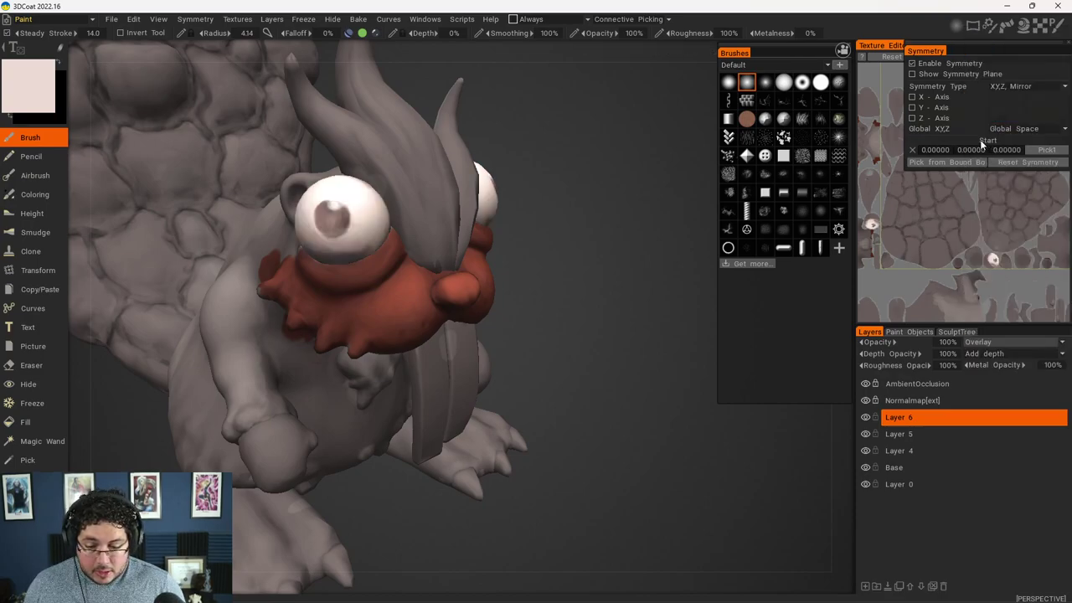
pyautogui.keyDown('alt'); pyautogui.moveTo(402, 203); pyautogui.dragTo(409, 247, button='right'); pyautogui.keyUp('alt')
pyautogui.keyDown('alt'); pyautogui.moveTo(409, 247); pyautogui.dragTo(513, 298, button='middle'); pyautogui.keyUp('alt')
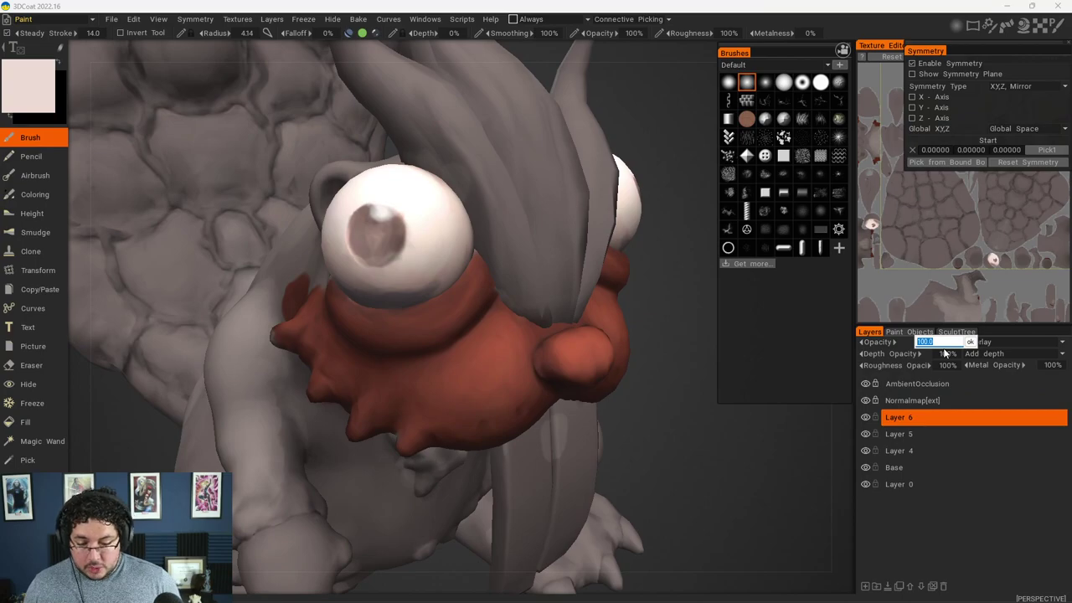
pyautogui.write('0')
pyautogui.press('Return')
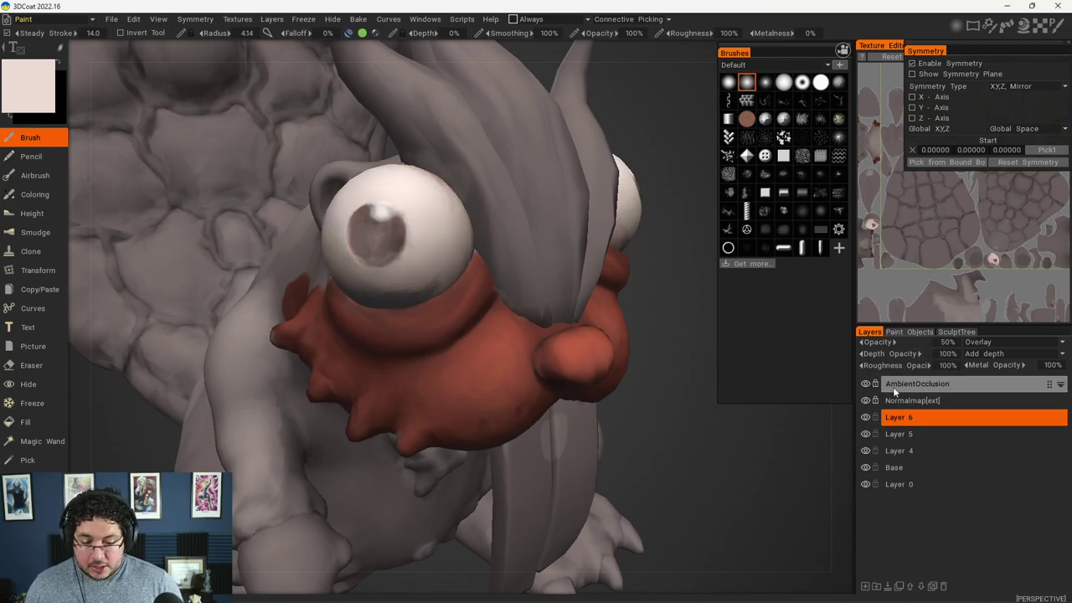
# Compare the eyes with Layer 6 hidden and shown, and examine them from near and far.
pyautogui.click(866, 417)
pyautogui.scroll(-5, 604, 365)
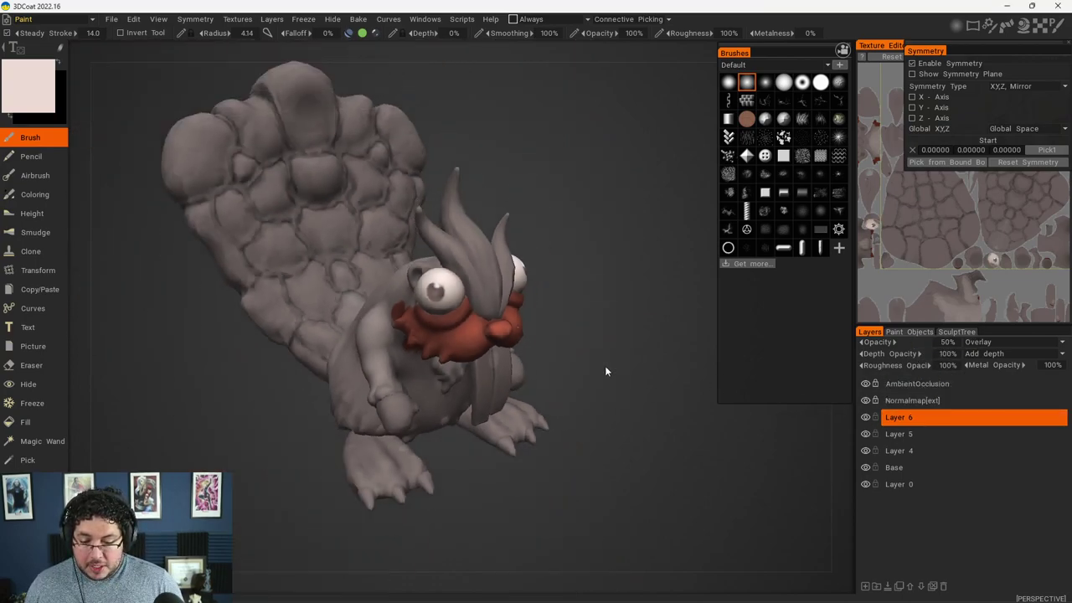
pyautogui.scroll(4, 616, 384)
pyautogui.moveTo(619, 411); pyautogui.dragTo(617, 403, button='right')
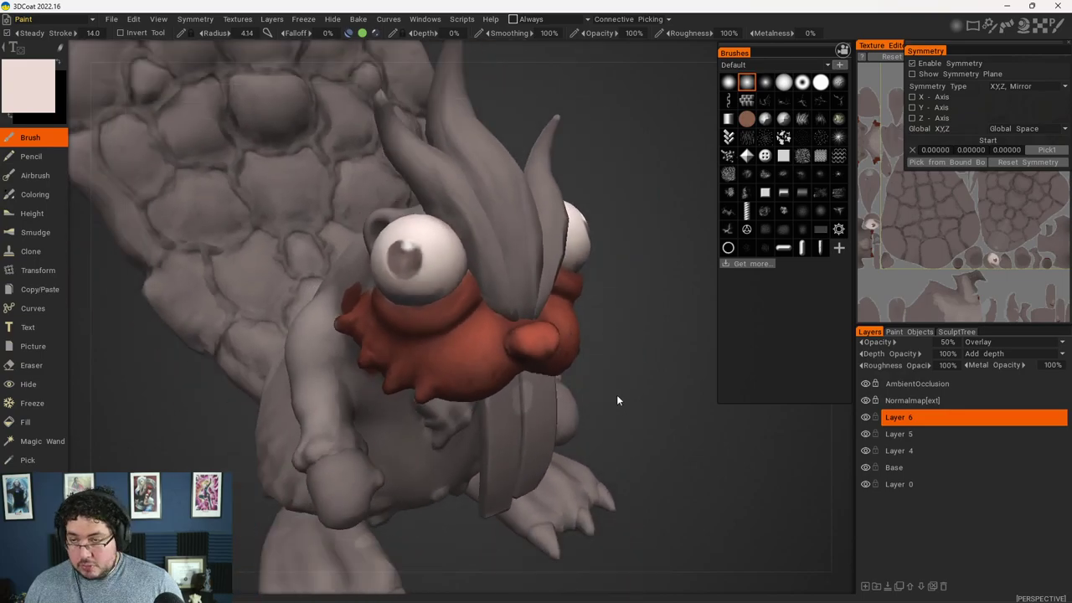
pyautogui.scroll(3, 591, 372)
pyautogui.scroll(-4, 569, 358)
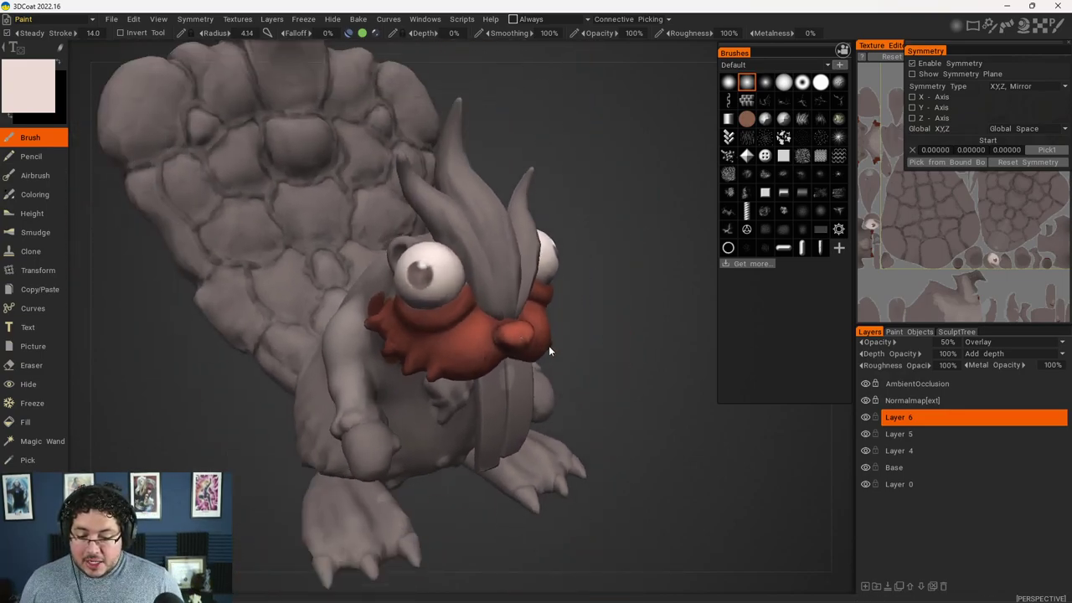
# Add a new layer above Layer 6 and set the brush color to a dark reddish brown.
pyautogui.scroll(2, 551, 351)
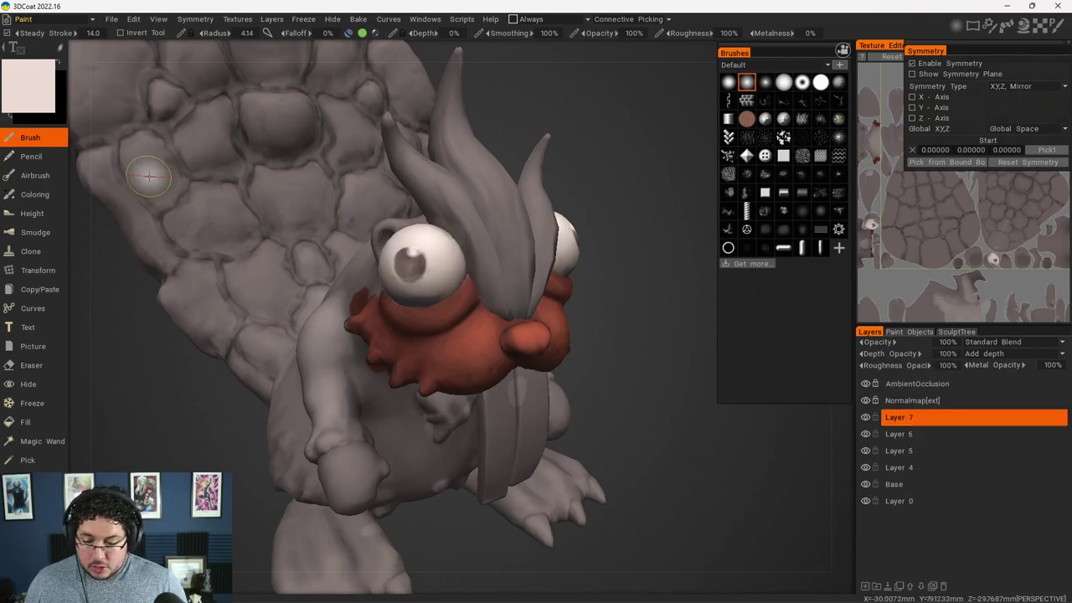
pyautogui.click(29, 83)
pyautogui.moveTo(414, 294)
pyautogui.mouseDown()
pyautogui.moveTo(447, 327)
pyautogui.moveTo(439, 334)
pyautogui.mouseUp()
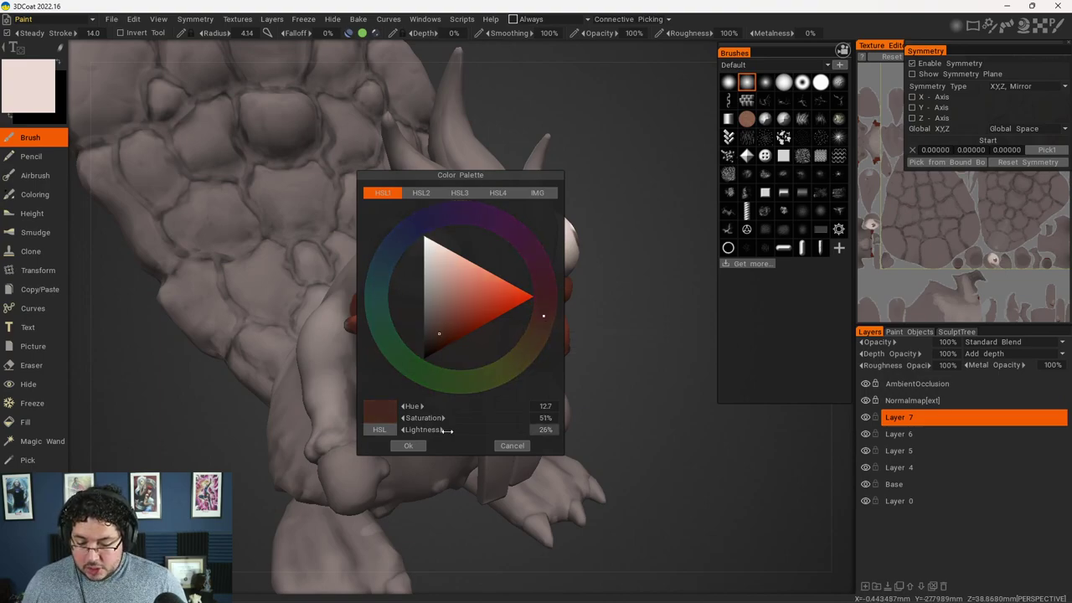
pyautogui.click(407, 445)
# Paint the whole nose dark reddish brown on Layer 7, covering it from several angles.
pyautogui.scroll(6, 554, 381)
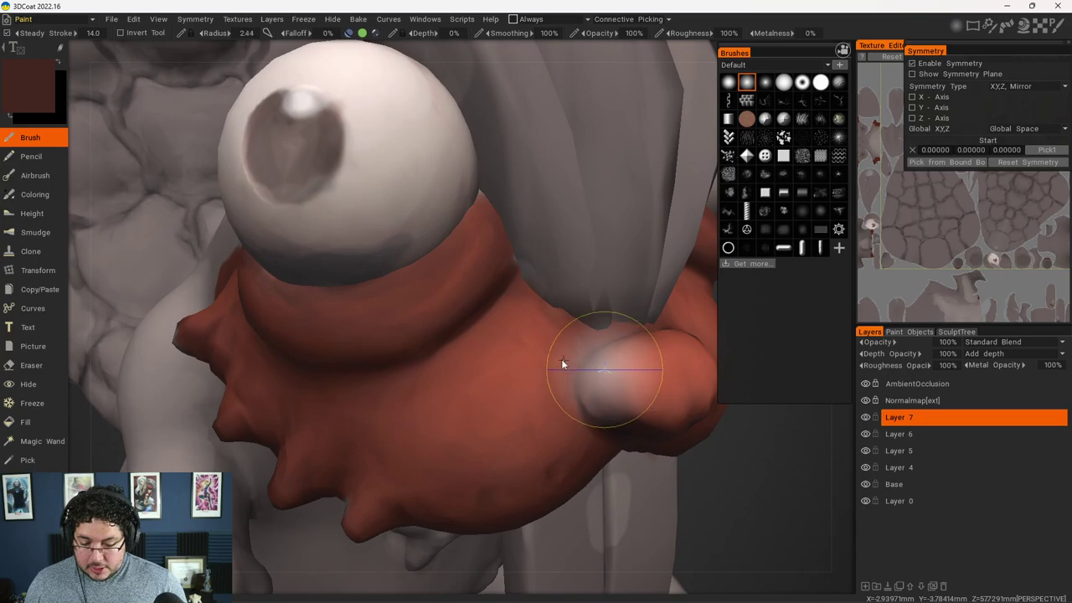
pyautogui.moveTo(604, 369)
pyautogui.mouseDown()
pyautogui.moveTo(641, 381)
pyautogui.moveTo(658, 365)
pyautogui.moveTo(632, 369)
pyautogui.moveTo(561, 340)
pyautogui.mouseUp()
pyautogui.keyDown('alt'); pyautogui.moveTo(693, 290); pyautogui.dragTo(646, 286); pyautogui.keyUp('alt')
pyautogui.moveTo(511, 328)
pyautogui.mouseDown()
pyautogui.moveTo(548, 355)
pyautogui.moveTo(573, 304)
pyautogui.moveTo(560, 304)
pyautogui.mouseUp()
pyautogui.keyDown('alt'); pyautogui.moveTo(542, 303); pyautogui.dragTo(558, 391); pyautogui.keyUp('alt')
pyautogui.moveTo(509, 288); pyautogui.dragTo(560, 272)
pyautogui.keyDown('alt'); pyautogui.moveTo(527, 304); pyautogui.dragTo(583, 272); pyautogui.keyUp('alt')
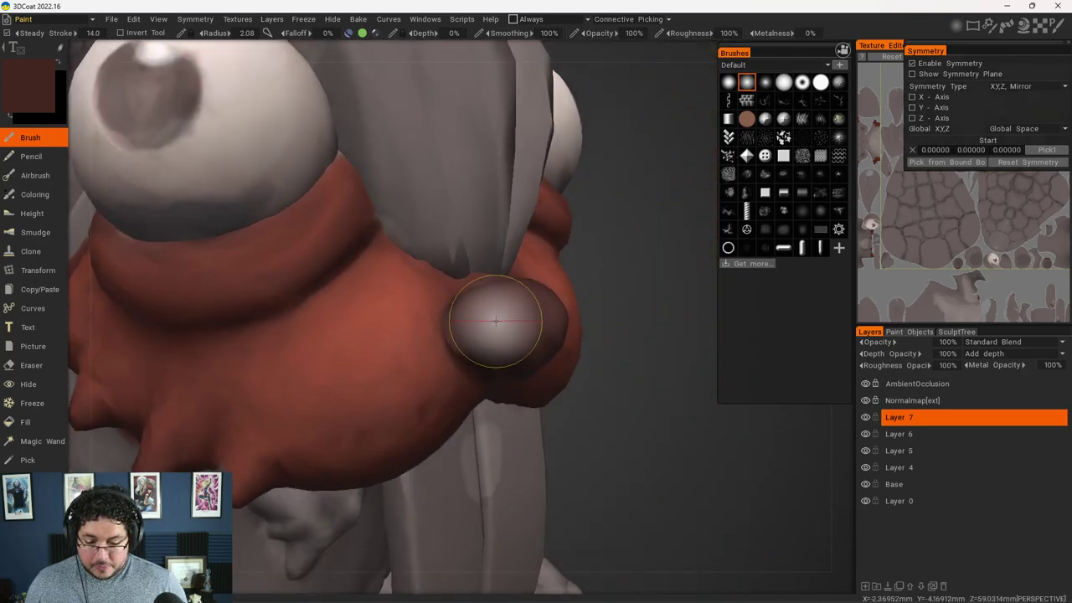
pyautogui.moveTo(495, 320); pyautogui.dragTo(491, 324)
# Try the Overlay blend mode on the nose layer, set it to HardLight, and examine the nose from near and far.
pyautogui.click(987, 342)
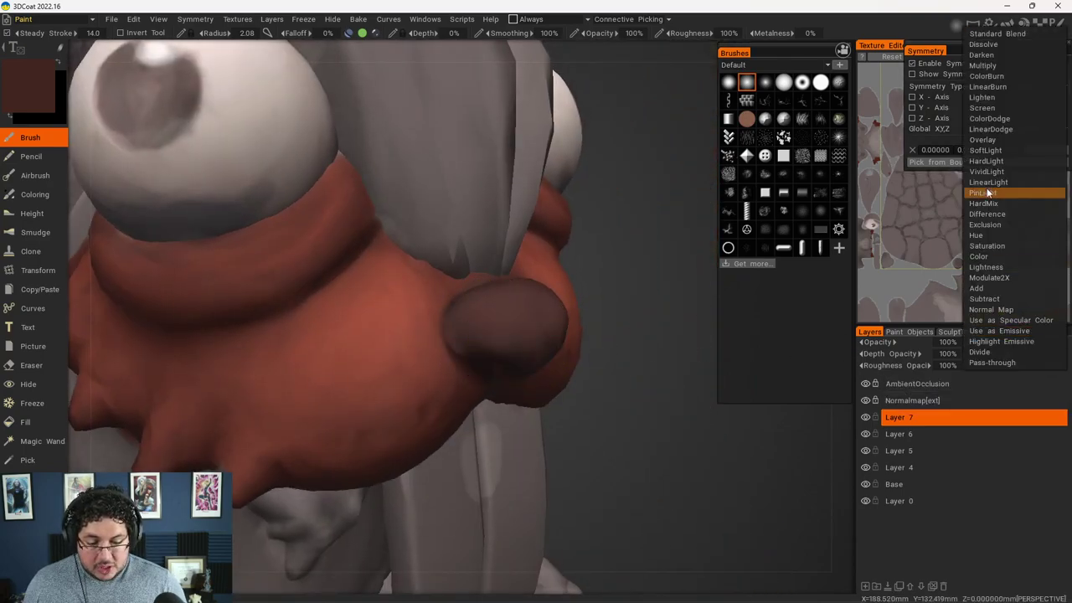
pyautogui.click(987, 141)
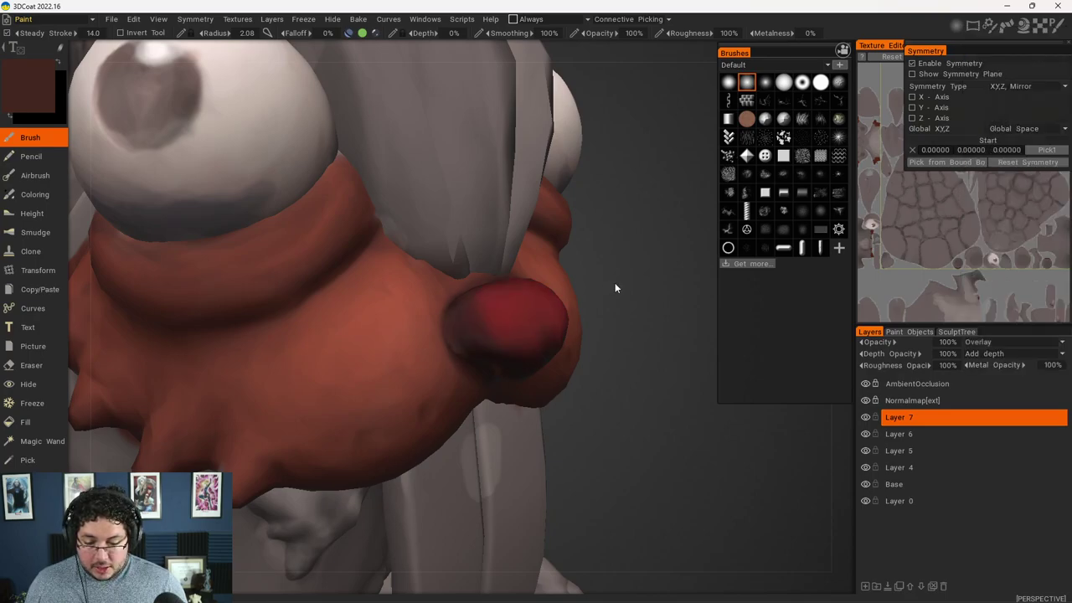
pyautogui.click(1005, 342)
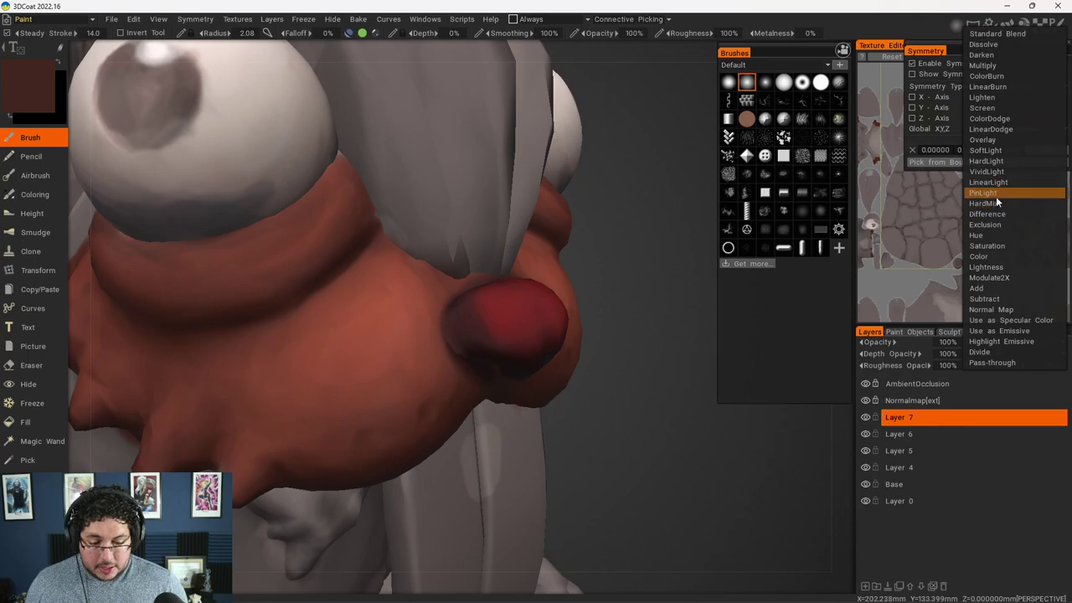
pyautogui.click(995, 161)
pyautogui.scroll(-5, 546, 287)
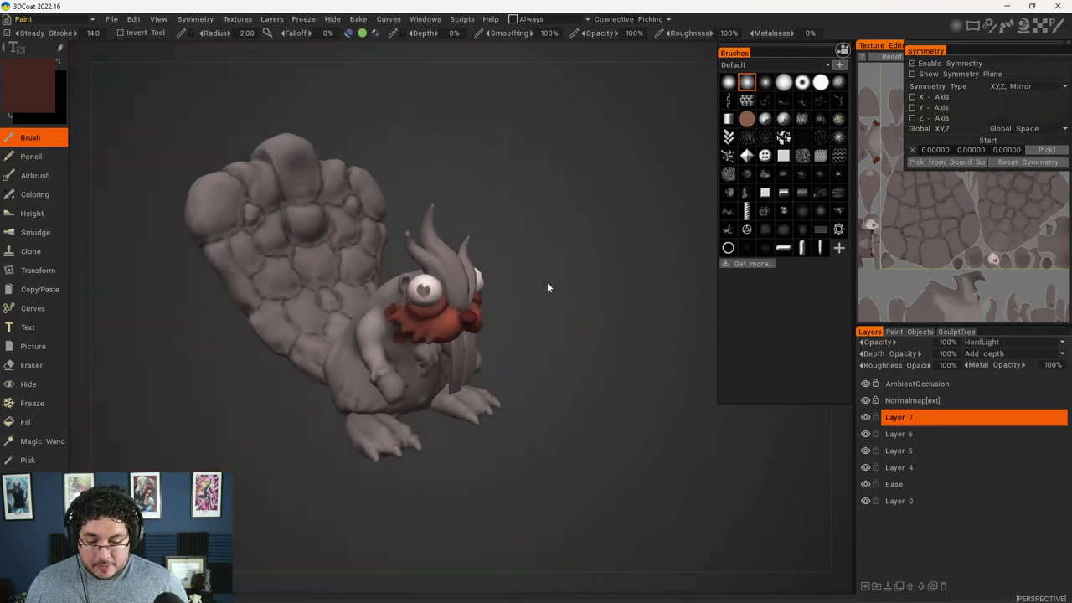
pyautogui.scroll(10, 590, 350)
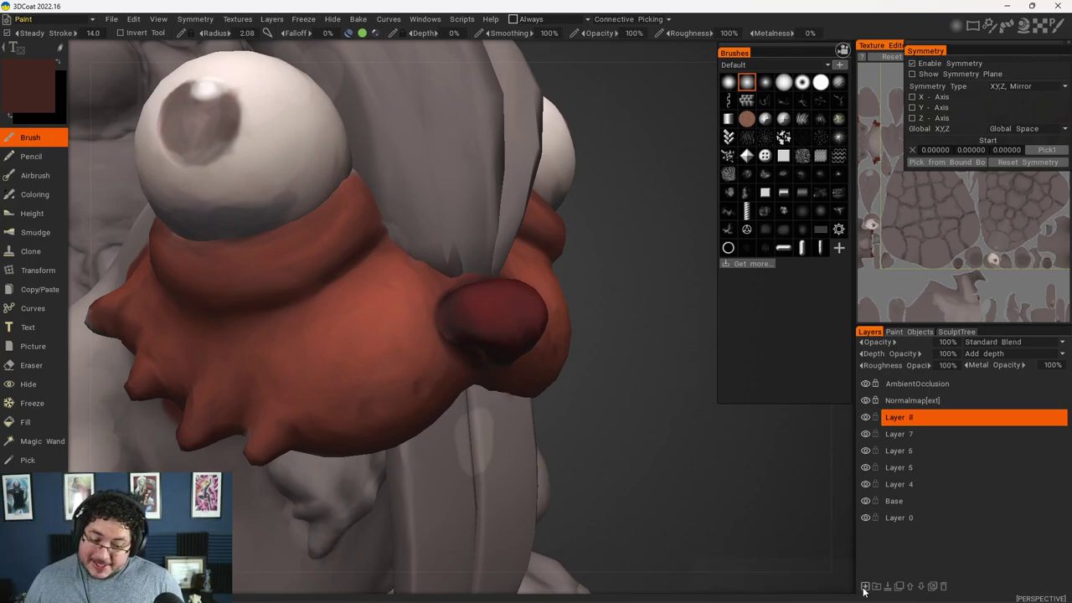
# Sample the cheek's reddish brown and shift the brush color to a lighter orange-brown with a hue of about 24.
pyautogui.keyDown('alt'); pyautogui.moveTo(517, 364); pyautogui.dragTo(531, 366); pyautogui.keyUp('alt')
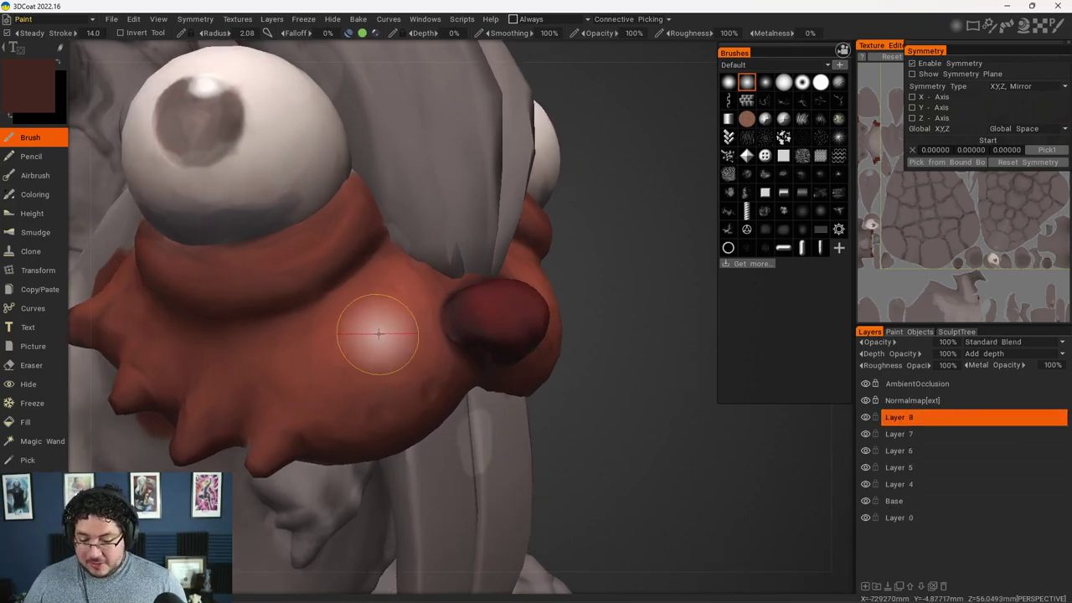
pyautogui.press('v')
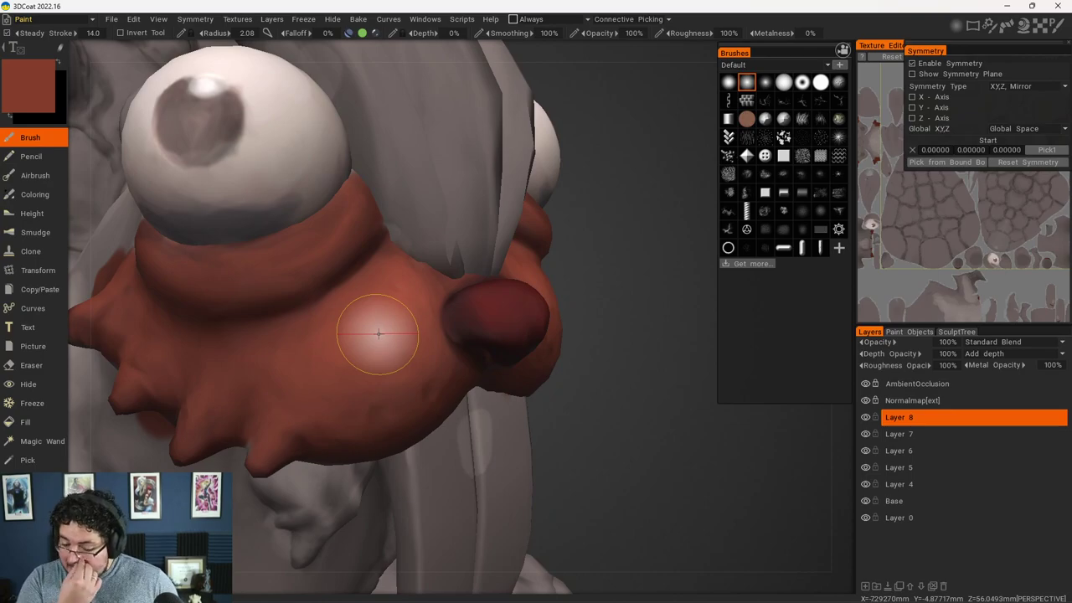
pyautogui.click(47, 109)
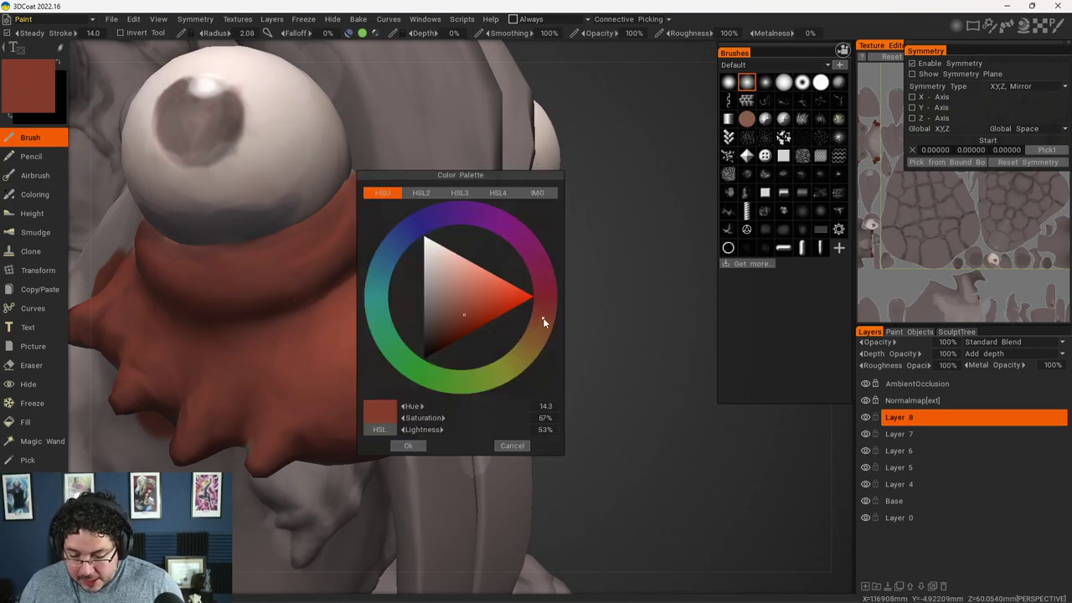
pyautogui.click(466, 315)
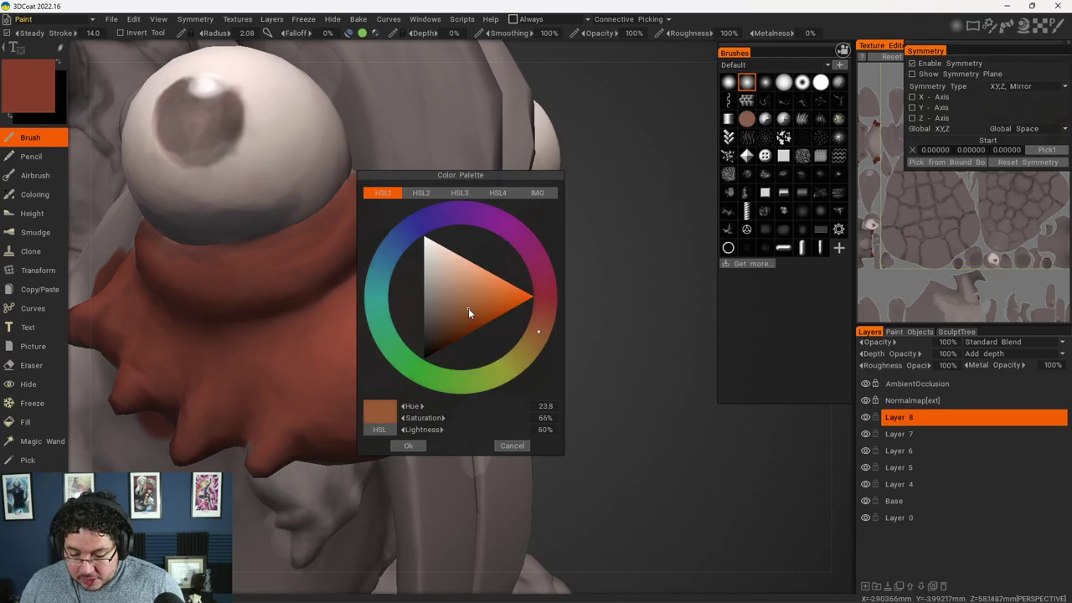
pyautogui.click(408, 446)
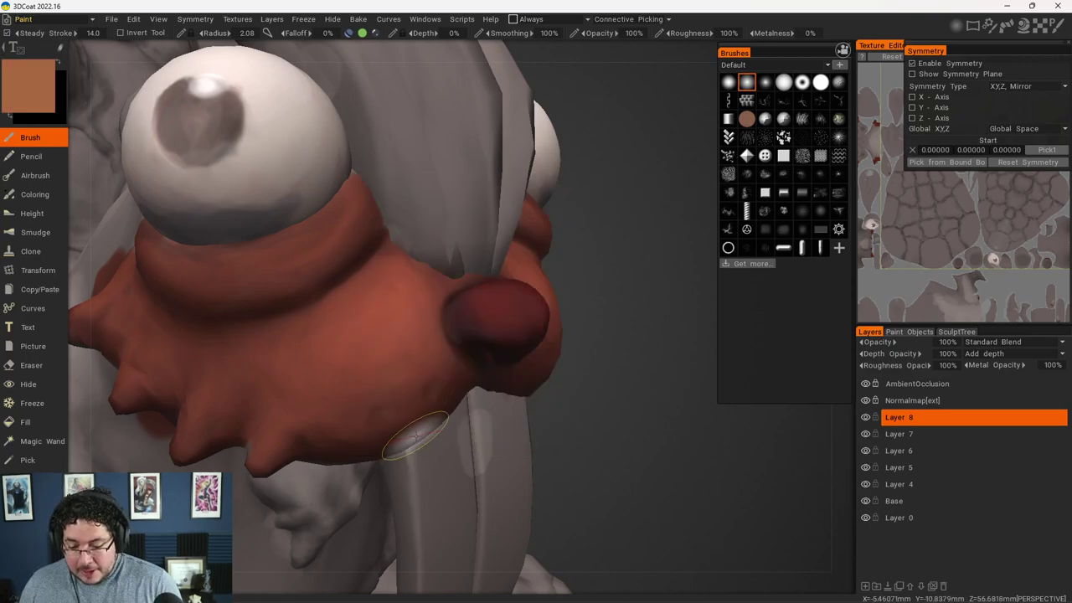
# Paint orange highlights on the cheek and the fold below the eye on Layer 8, and reduce the brush radius to 1.62.
pyautogui.moveTo(347, 342)
pyautogui.mouseDown()
pyautogui.moveTo(378, 329)
pyautogui.moveTo(321, 353)
pyautogui.mouseUp()
pyautogui.moveTo(360, 385)
pyautogui.mouseDown()
pyautogui.moveTo(394, 310)
pyautogui.moveTo(335, 328)
pyautogui.moveTo(334, 366)
pyautogui.moveTo(276, 241)
pyautogui.moveTo(323, 236)
pyautogui.moveTo(310, 230)
pyautogui.moveTo(294, 263)
pyautogui.moveTo(323, 239)
pyautogui.moveTo(311, 241)
pyautogui.moveTo(327, 220)
pyautogui.moveTo(303, 241)
pyautogui.moveTo(320, 261)
pyautogui.moveTo(427, 262)
pyautogui.moveTo(313, 335)
pyautogui.moveTo(384, 377)
pyautogui.moveTo(416, 368)
pyautogui.moveTo(408, 347)
pyautogui.mouseUp()
pyautogui.press('[')
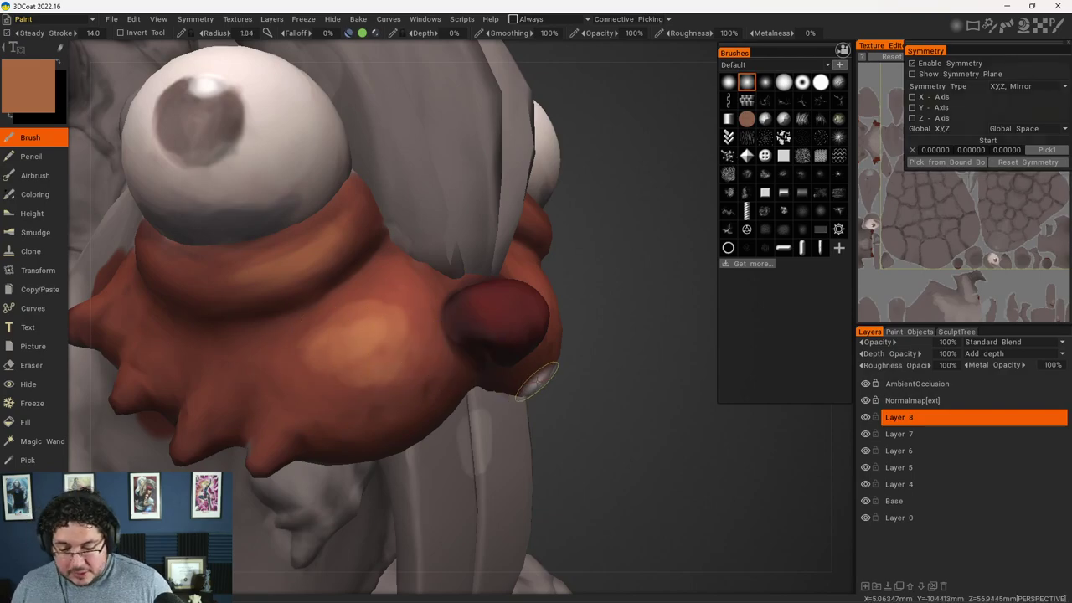
pyautogui.press('[')
# Examine the painted highlights on the face from the front and the side, both near and far.
pyautogui.keyDown('alt'); pyautogui.moveTo(493, 369); pyautogui.dragTo(579, 411, button='right'); pyautogui.keyUp('alt')
pyautogui.keyDown('alt'); pyautogui.moveTo(579, 411); pyautogui.dragTo(447, 353); pyautogui.keyUp('alt')
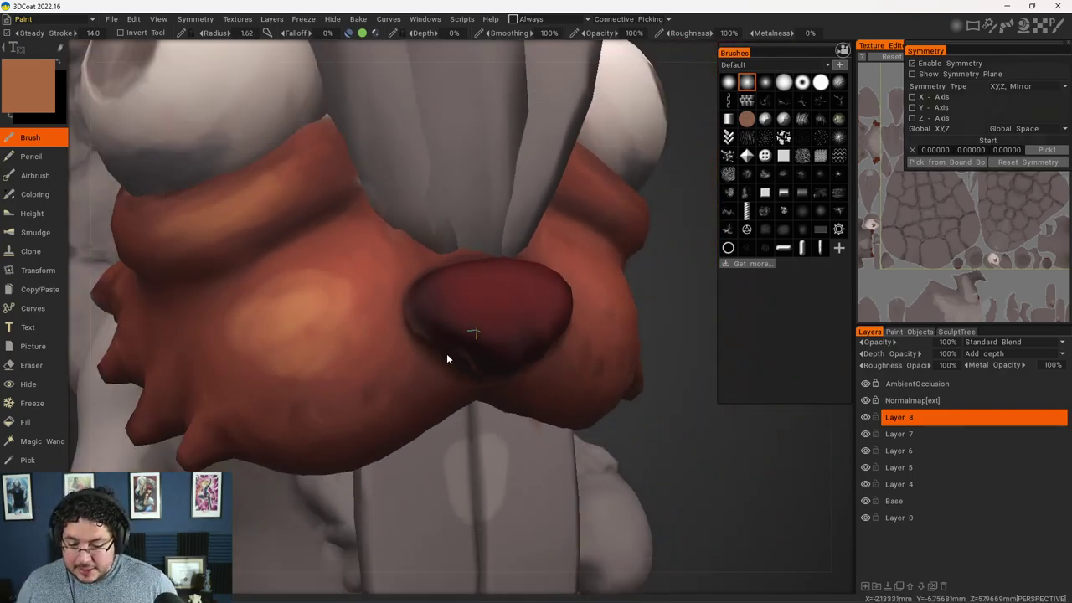
pyautogui.keyDown('alt'); pyautogui.moveTo(446, 354); pyautogui.dragTo(424, 340, button='right'); pyautogui.keyUp('alt')
pyautogui.keyDown('alt'); pyautogui.moveTo(423, 340); pyautogui.dragTo(440, 327); pyautogui.keyUp('alt')
pyautogui.keyDown('alt'); pyautogui.moveTo(441, 327); pyautogui.dragTo(475, 365, button='right'); pyautogui.keyUp('alt')
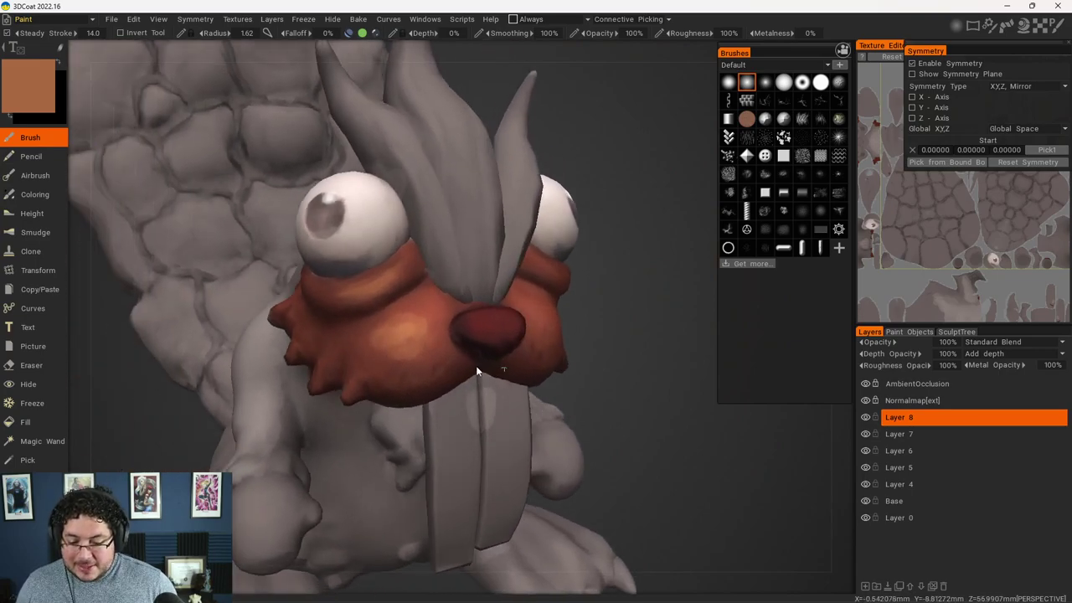
pyautogui.keyDown('alt'); pyautogui.moveTo(476, 365); pyautogui.dragTo(525, 362); pyautogui.keyUp('alt')
pyautogui.keyDown('alt'); pyautogui.moveTo(524, 362); pyautogui.dragTo(486, 370, button='right'); pyautogui.keyUp('alt')
pyautogui.keyDown('alt'); pyautogui.moveTo(486, 370); pyautogui.dragTo(447, 368, button='middle'); pyautogui.keyUp('alt')
pyautogui.keyDown('alt'); pyautogui.moveTo(447, 369); pyautogui.dragTo(321, 328, button='right'); pyautogui.keyUp('alt')
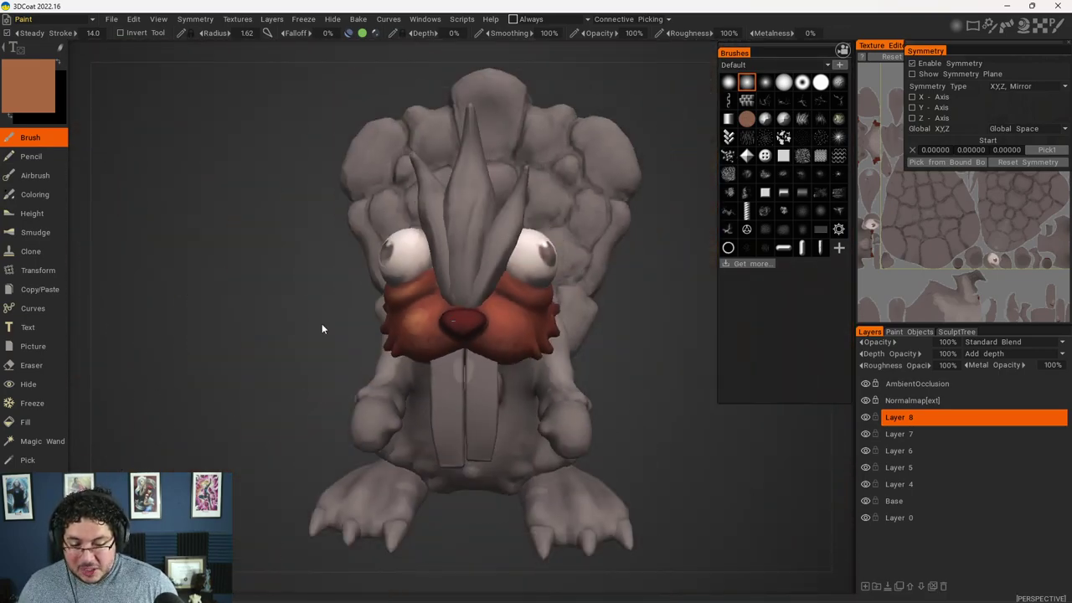
# Enable X-axis symmetry and extend the orange highlight across the cheek toward the nose on Layer 8.
pyautogui.click(912, 97)
pyautogui.keyDown('alt'); pyautogui.moveTo(570, 189); pyautogui.dragTo(460, 223); pyautogui.keyUp('alt')
pyautogui.keyDown('alt'); pyautogui.moveTo(460, 222); pyautogui.dragTo(507, 279, button='right'); pyautogui.keyUp('alt')
pyautogui.keyDown('alt'); pyautogui.moveTo(507, 279); pyautogui.dragTo(435, 282, button='middle'); pyautogui.keyUp('alt')
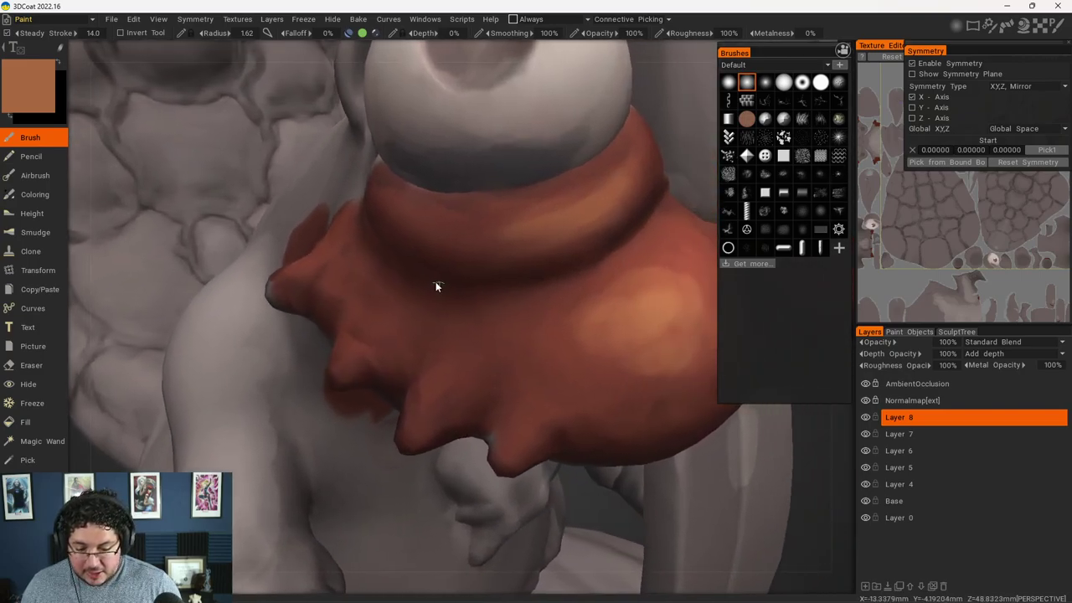
pyautogui.moveTo(436, 286); pyautogui.dragTo(246, 304, button='right')
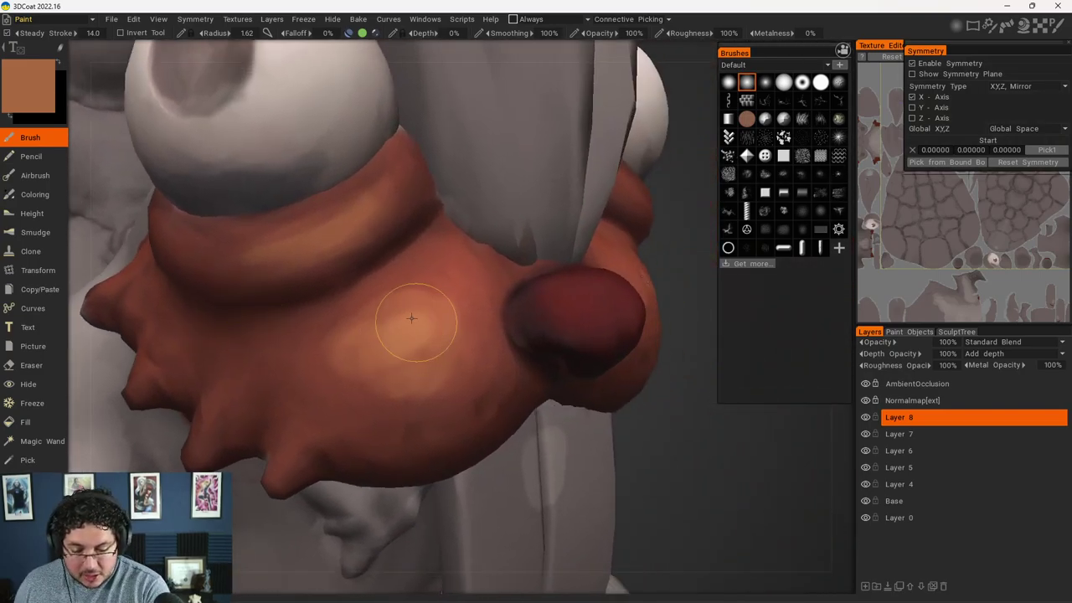
pyautogui.moveTo(374, 338)
pyautogui.mouseDown()
pyautogui.moveTo(440, 306)
pyautogui.moveTo(444, 360)
pyautogui.mouseUp()
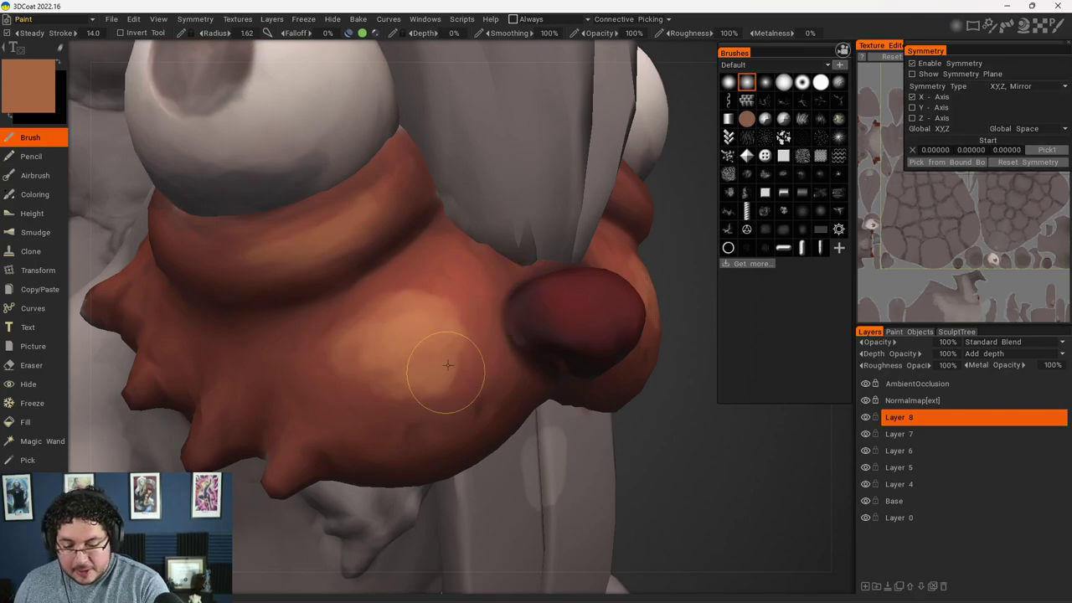
pyautogui.scroll(-6, 560, 281)
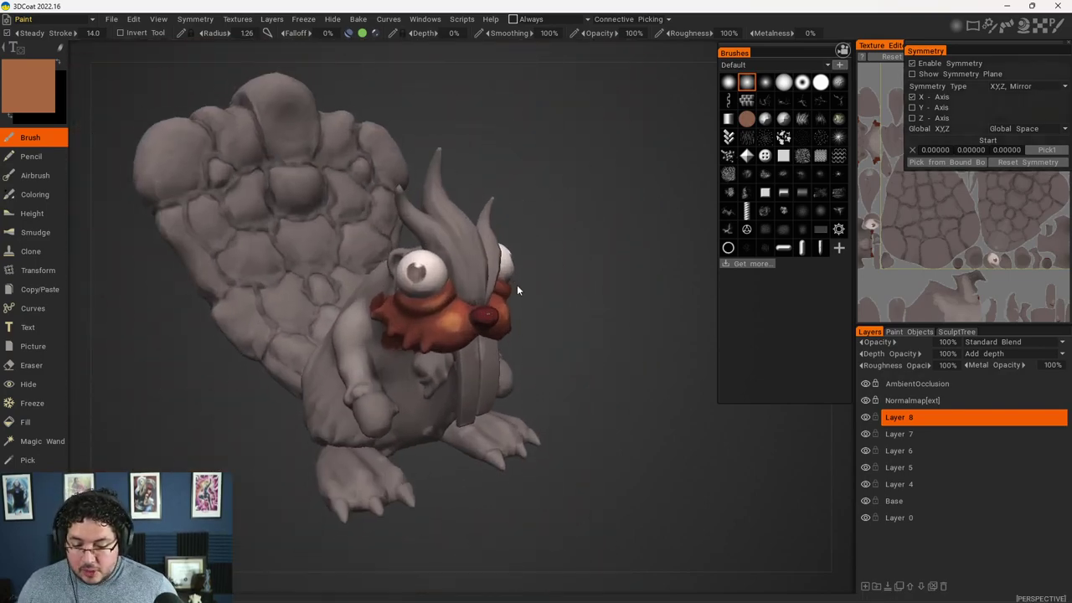
# Sample a reddish brown from the cheek and soften the edges of the cheek highlight with it, reducing the brush radius to 1.05.
pyautogui.scroll(8, 517, 290)
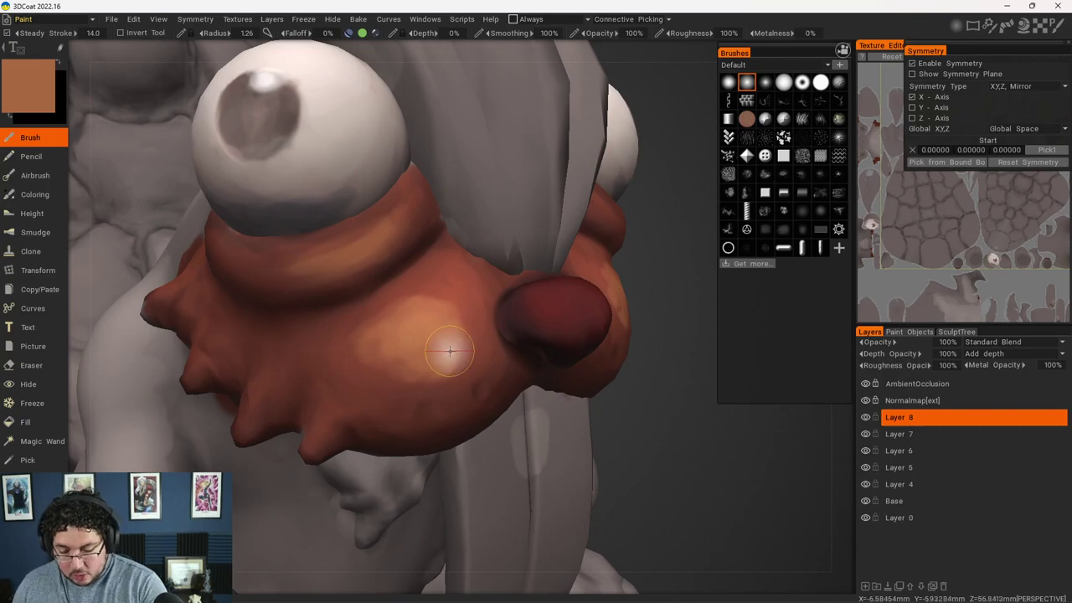
pyautogui.press('v')
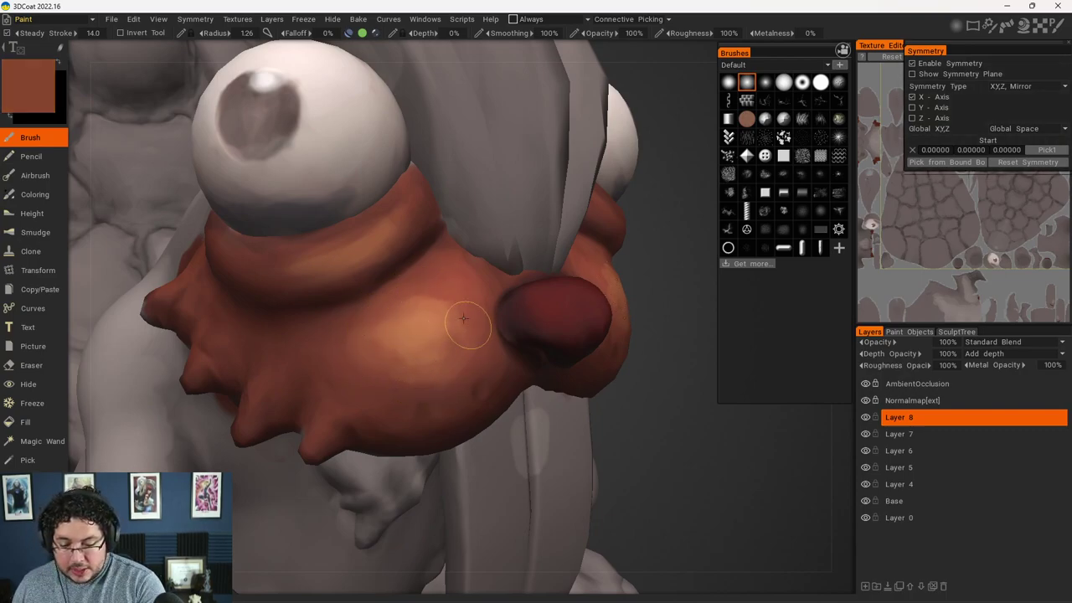
pyautogui.moveTo(463, 318)
pyautogui.mouseDown()
pyautogui.moveTo(407, 311)
pyautogui.moveTo(412, 376)
pyautogui.moveTo(377, 384)
pyautogui.mouseUp()
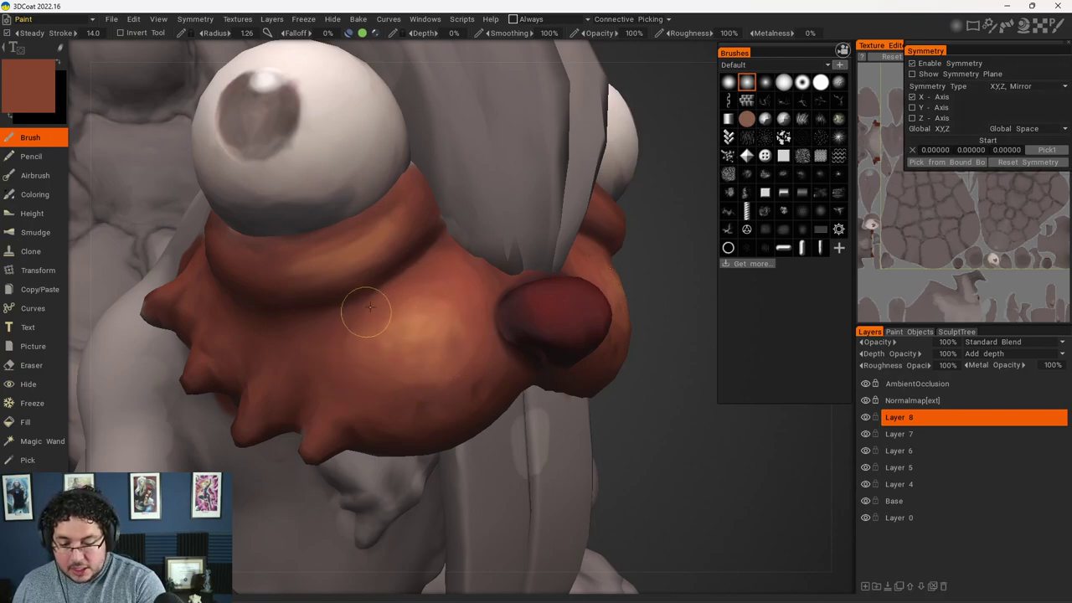
pyautogui.press('[')
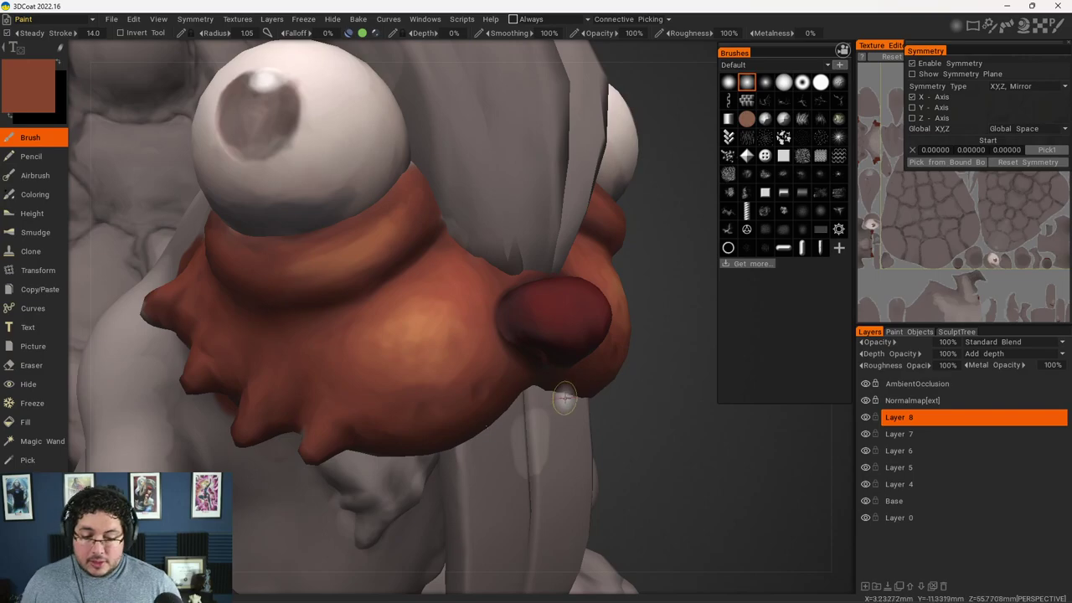
# Check the blended cheek highlight on the whole beaver from several distances and a slightly different angle.
pyautogui.keyDown('alt'); pyautogui.moveTo(564, 397); pyautogui.dragTo(545, 362, button='right'); pyautogui.keyUp('alt')
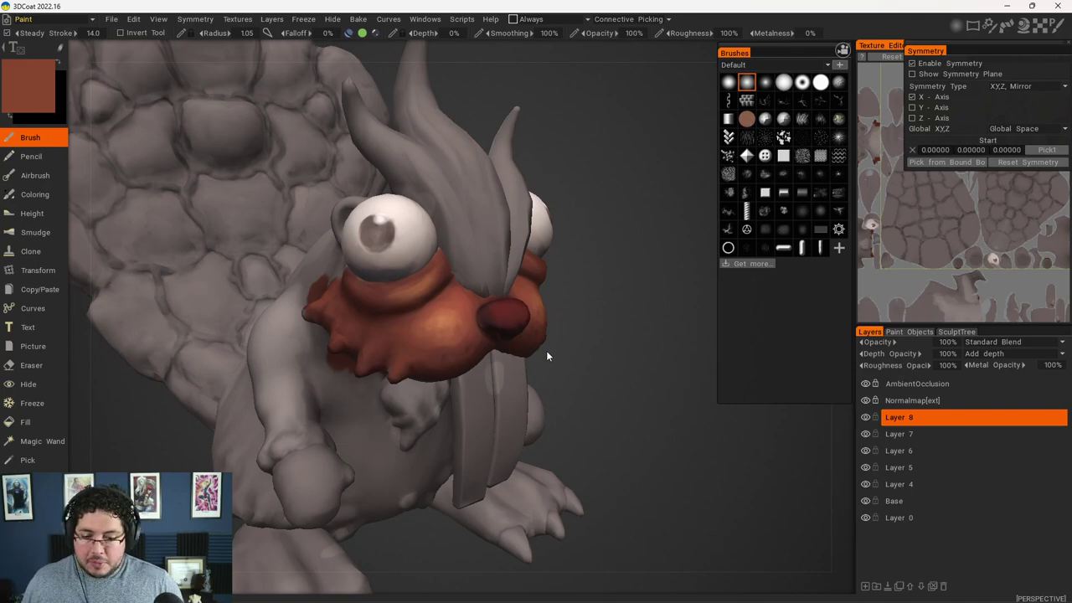
pyautogui.scroll(2, 554, 390)
pyautogui.scroll(1, 562, 390)
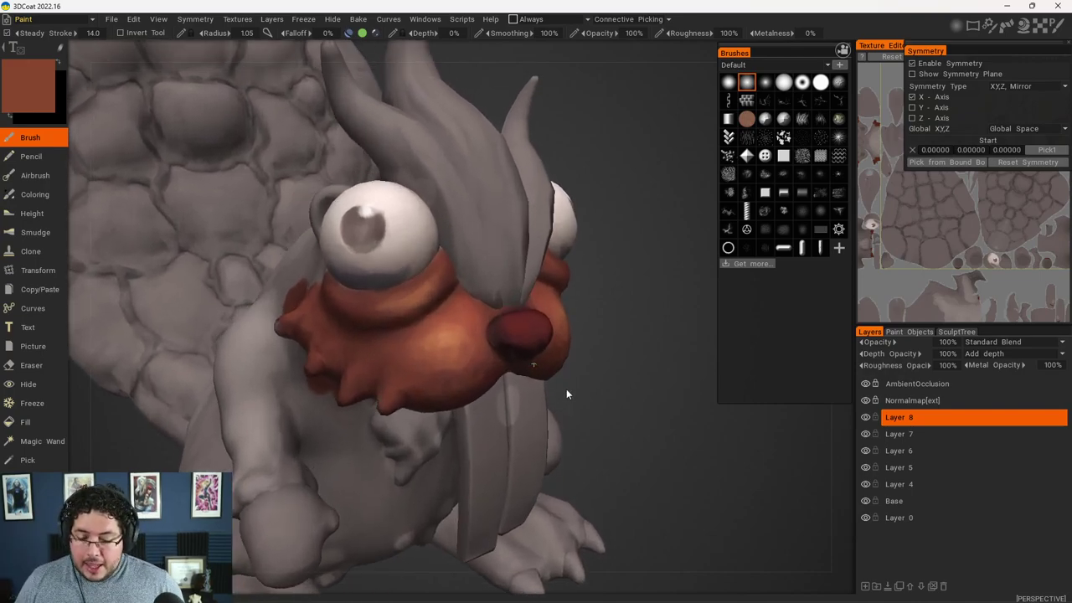
pyautogui.scroll(-3, 566, 390)
pyautogui.scroll(1, 561, 360)
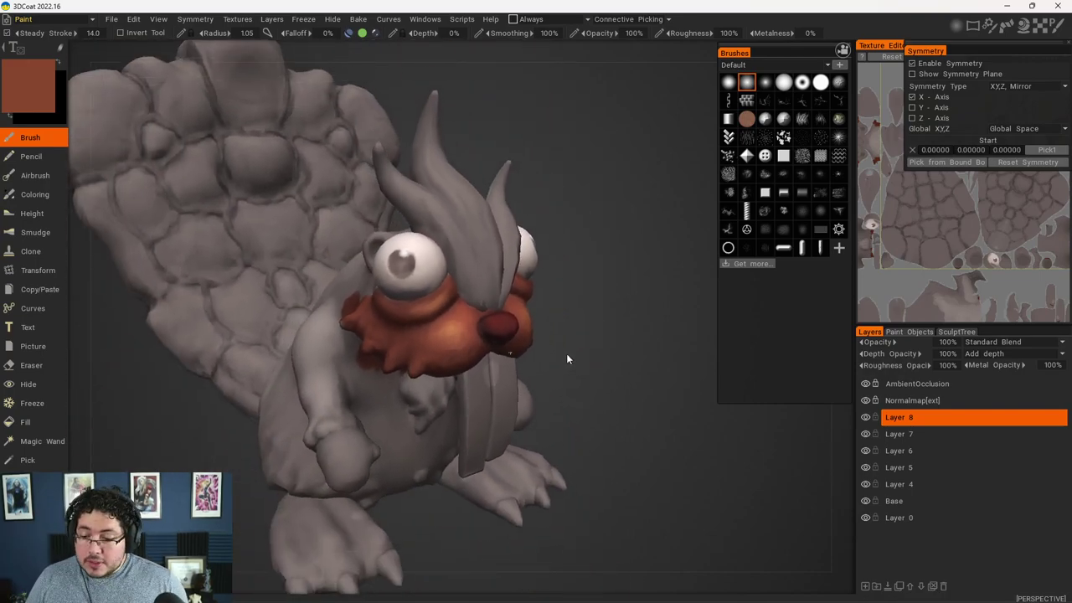
pyautogui.moveTo(566, 359); pyautogui.dragTo(590, 351)
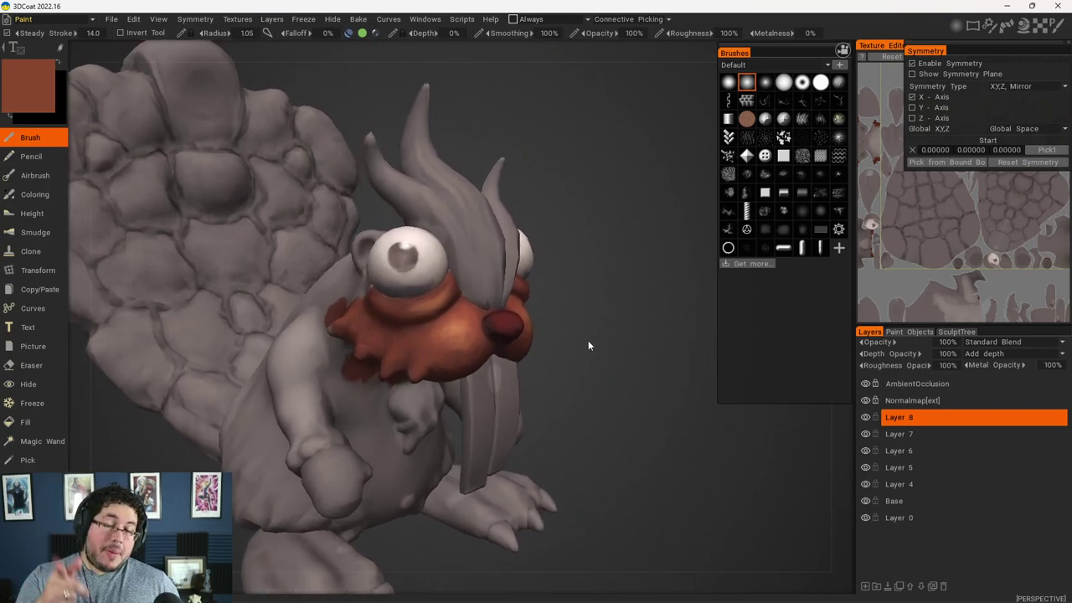